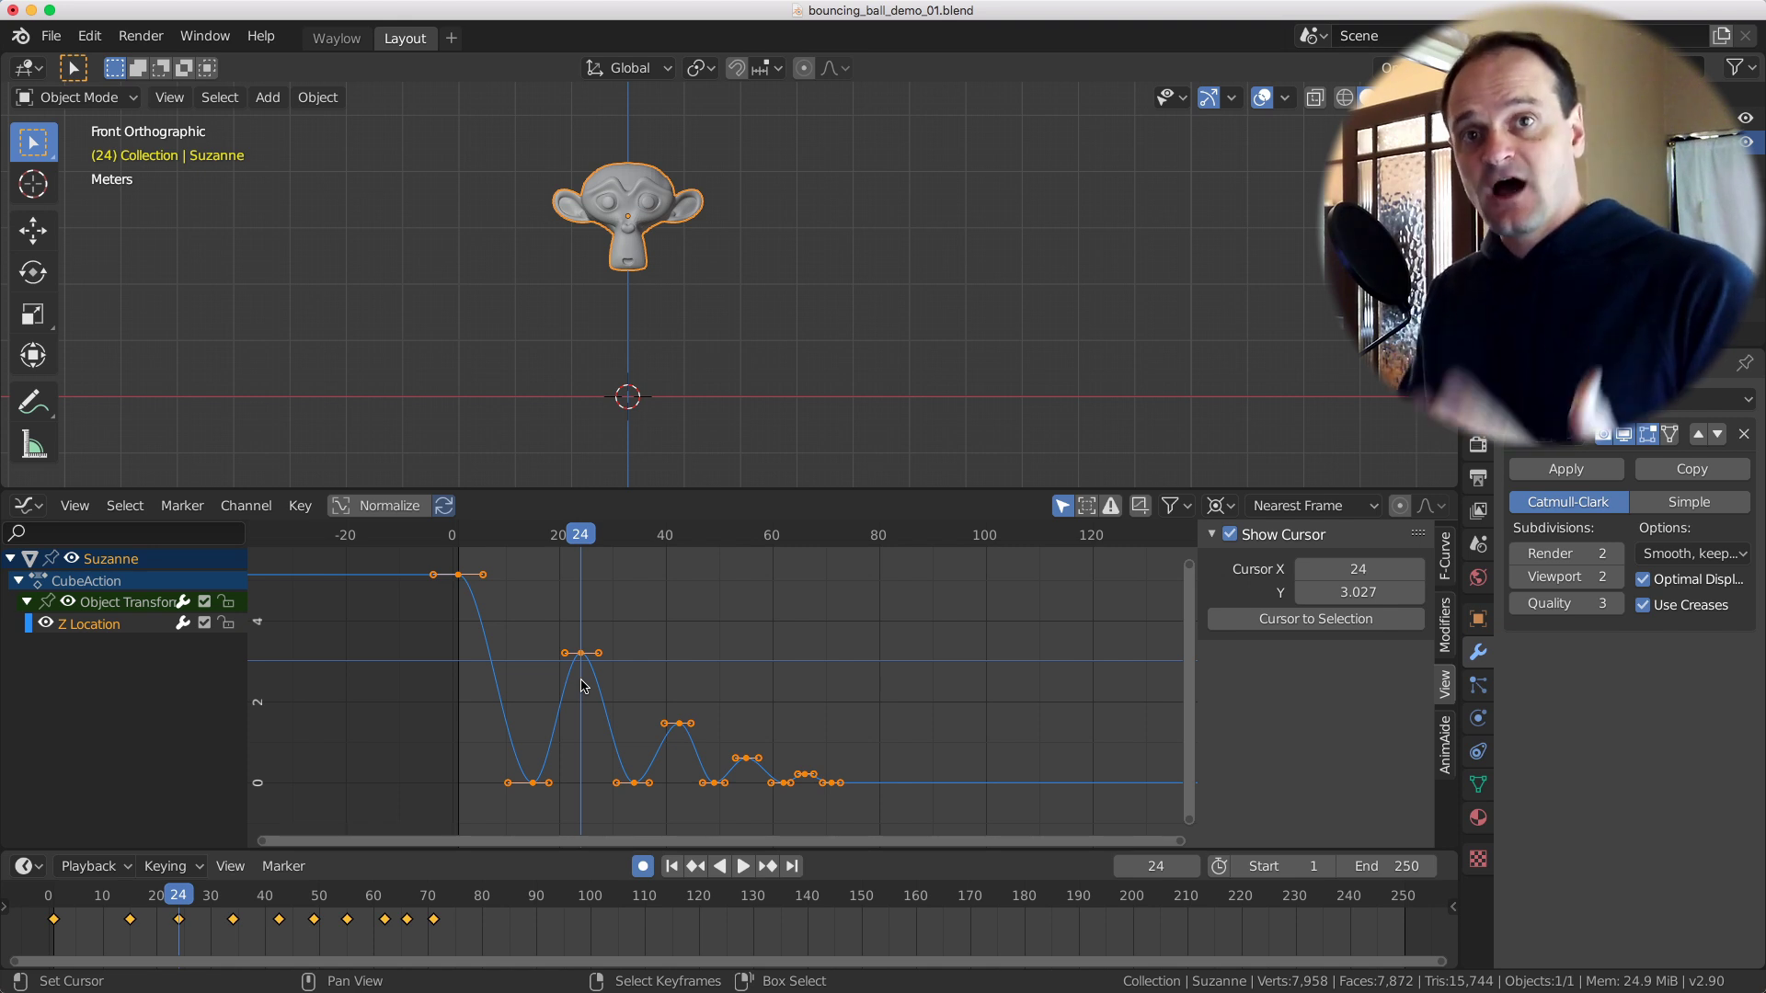
Switch all Z Location keyframes of Suzanne to Constant interpolation and back to Bezier.
key(t)
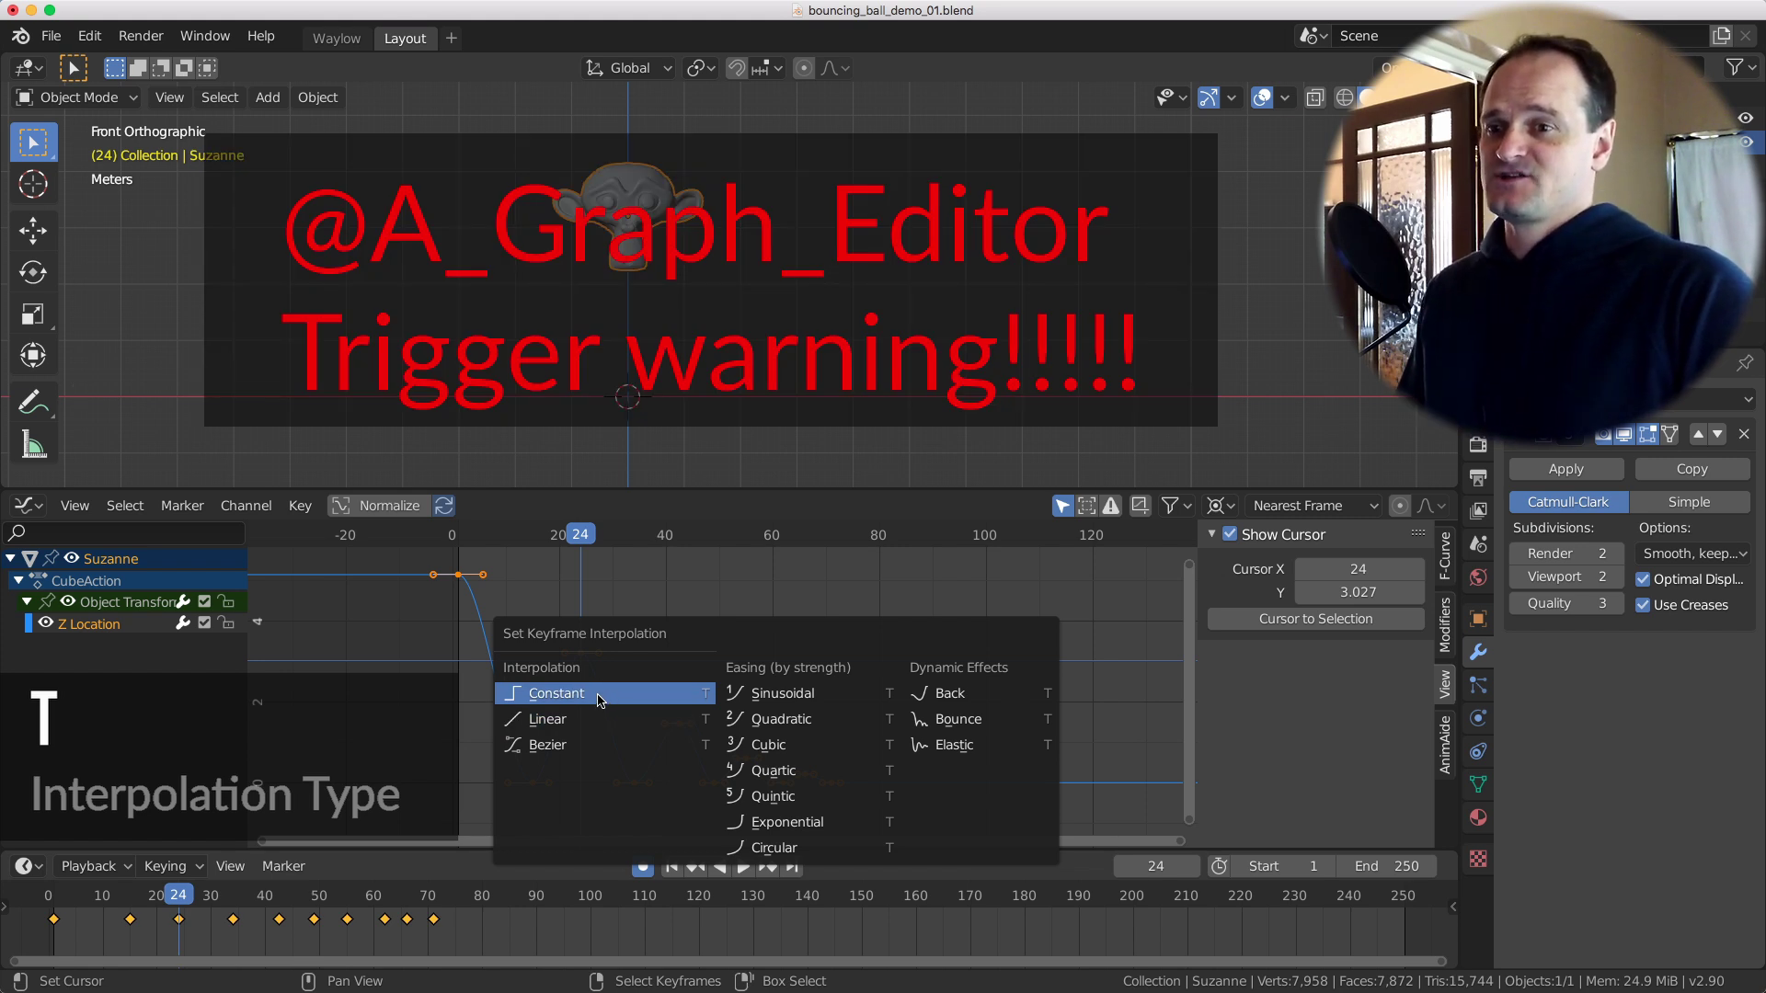
click(599, 701)
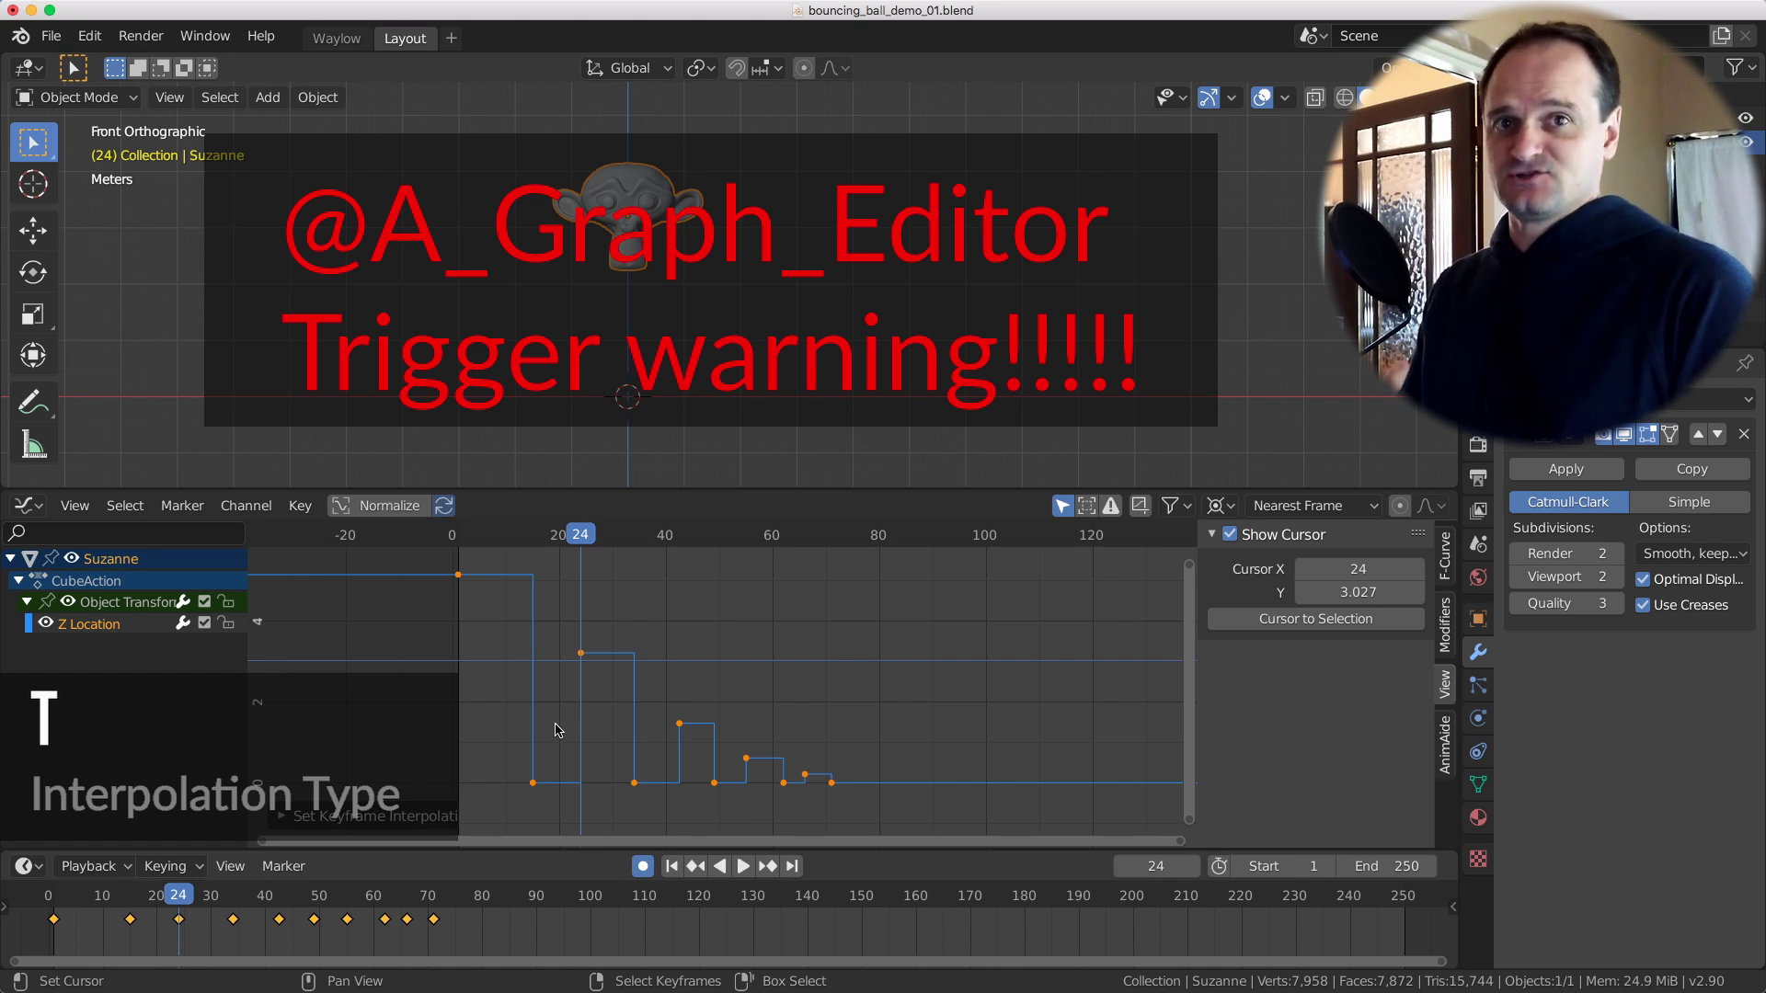
key(t)
click(556, 777)
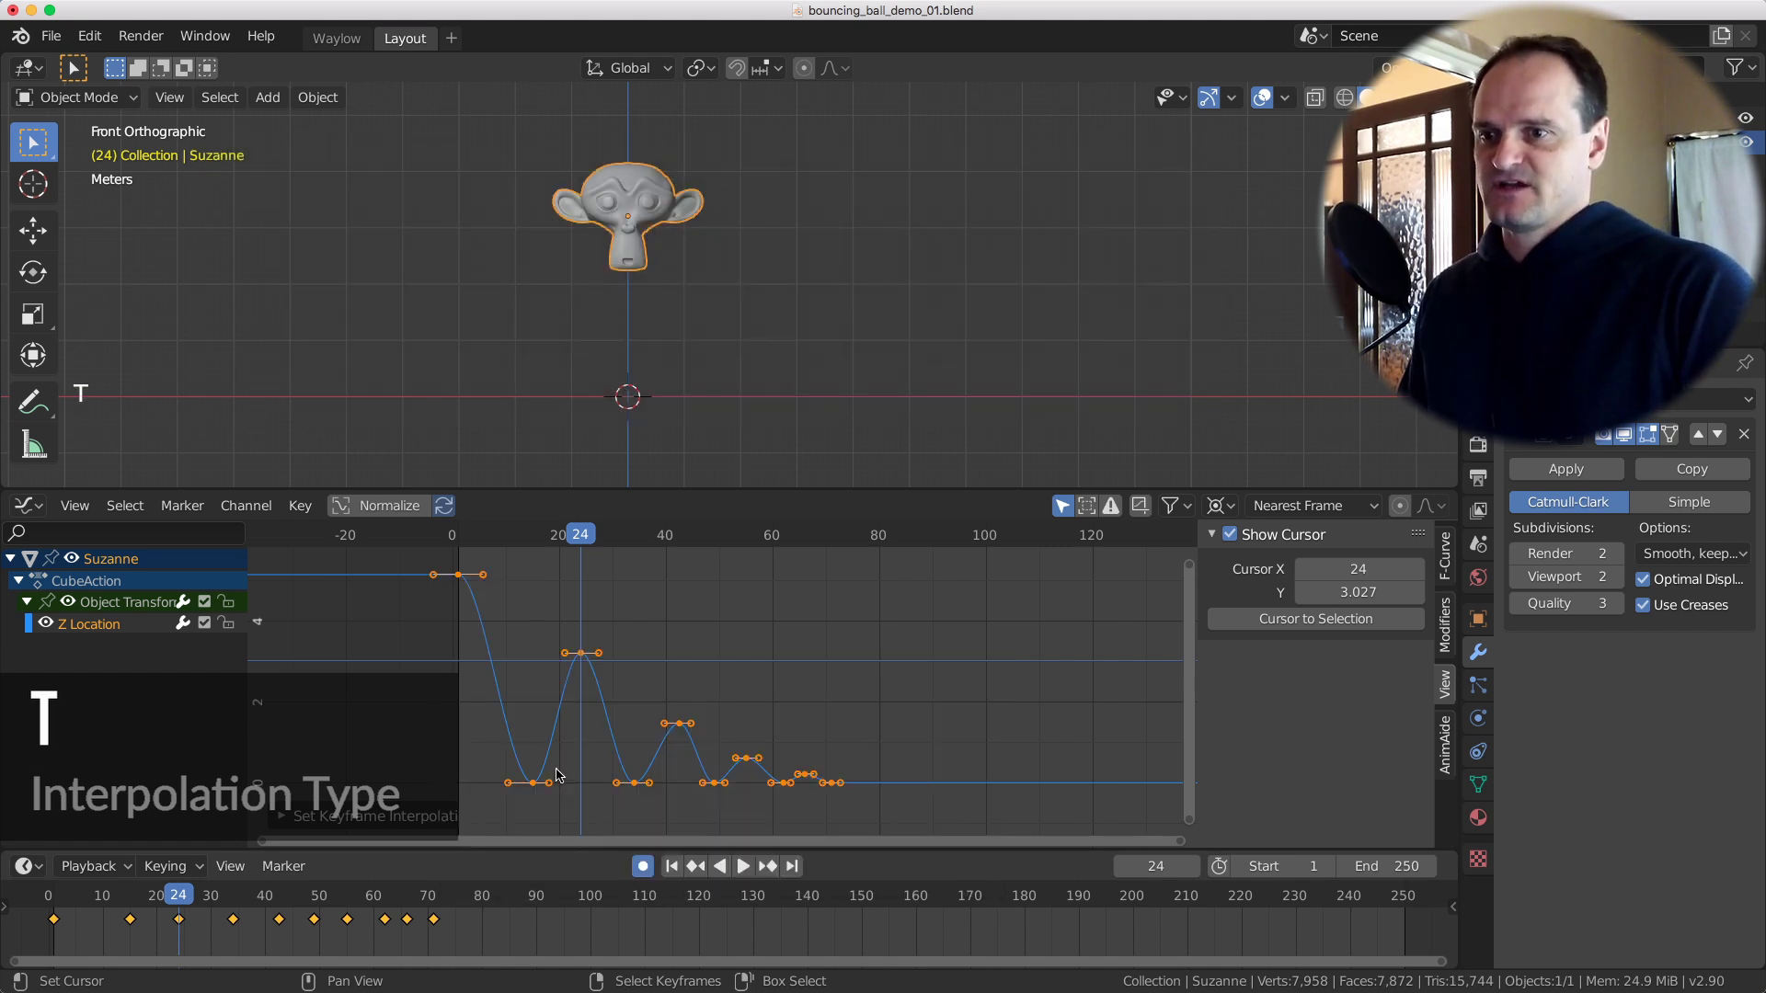
Try Constant interpolation on just the two highest rebound peaks of the Z Location curve, and undo it.
right_click(579, 657)
shift+right_click(678, 723)
key(v)
click(678, 743)
key(t)
click(677, 696)
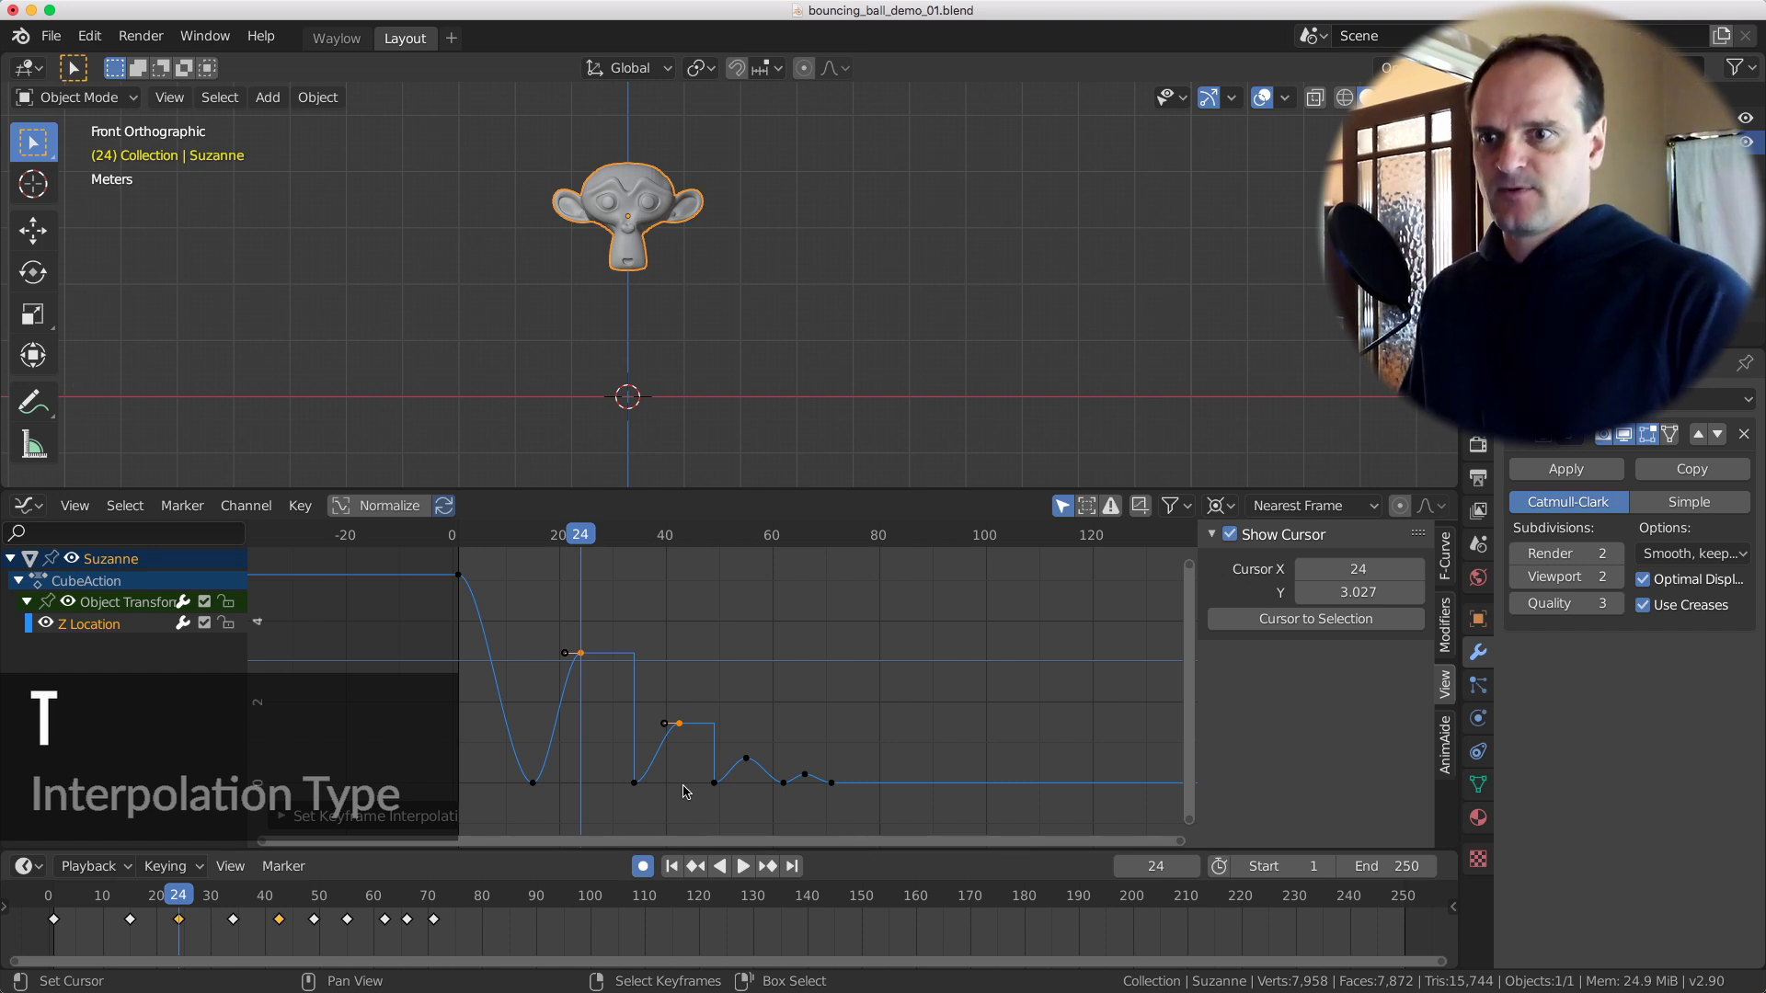
key(super+z)
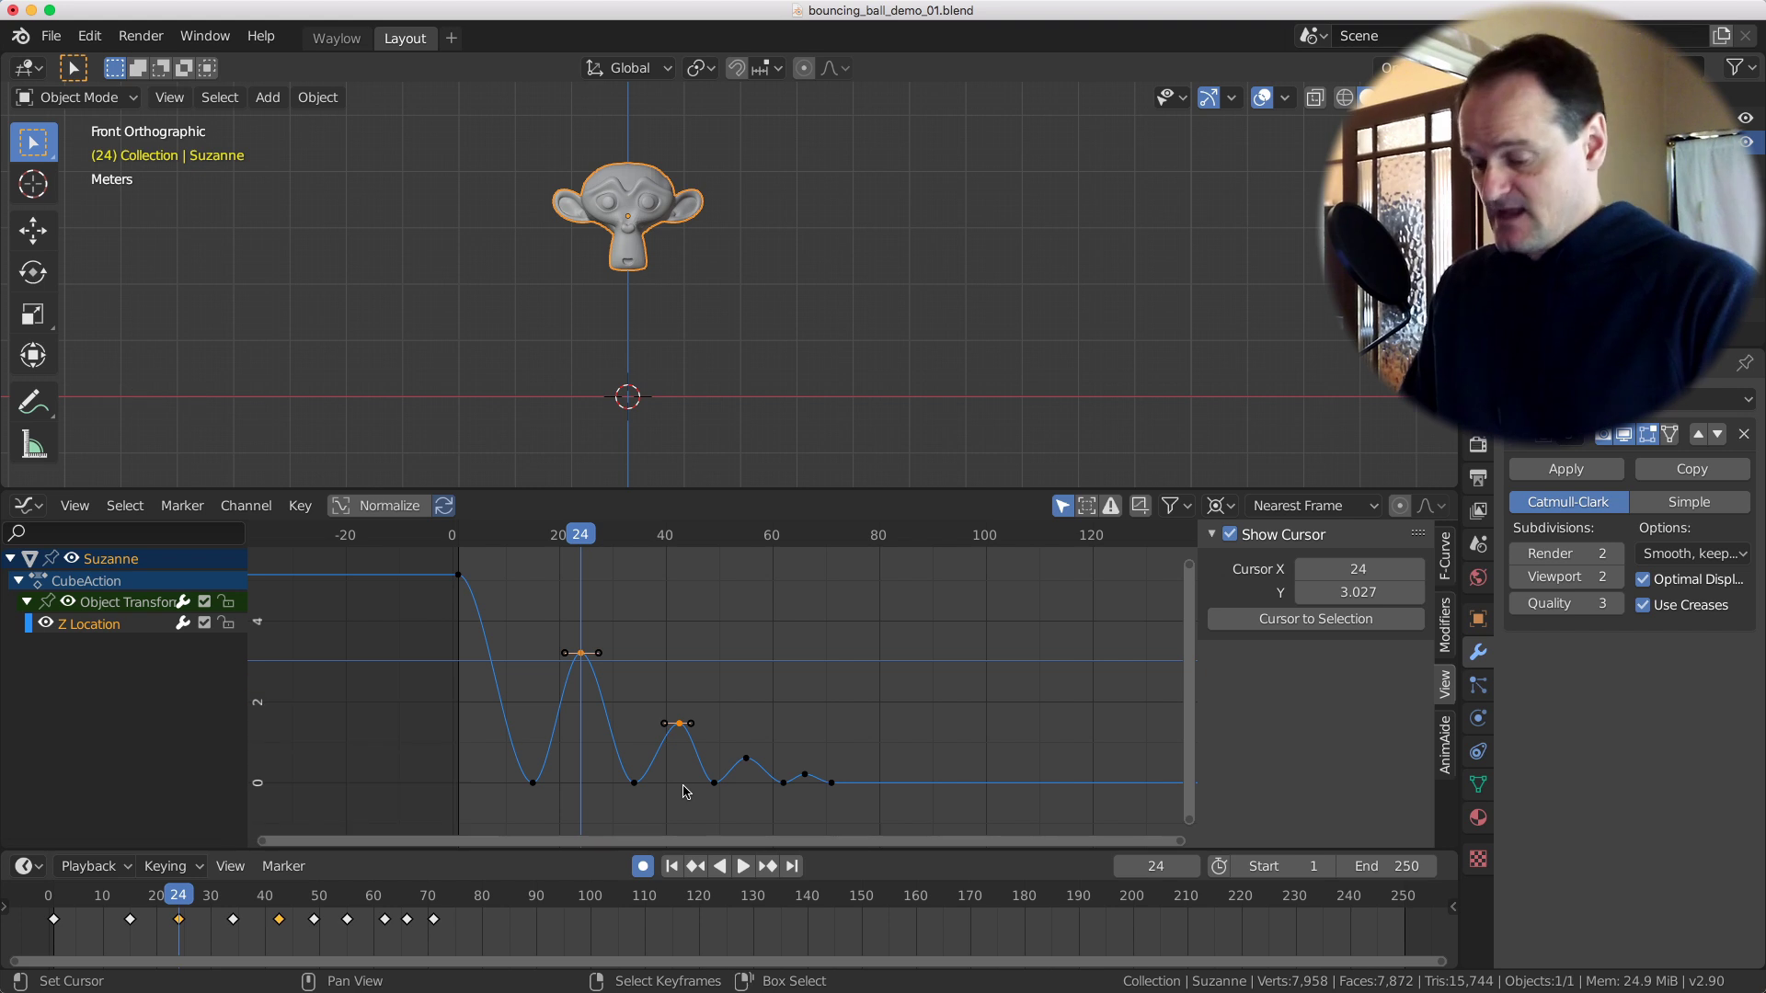
Set the handle type of all ground-contact keyframes on the Z Location curve to Vector.
key(v)
key(b)
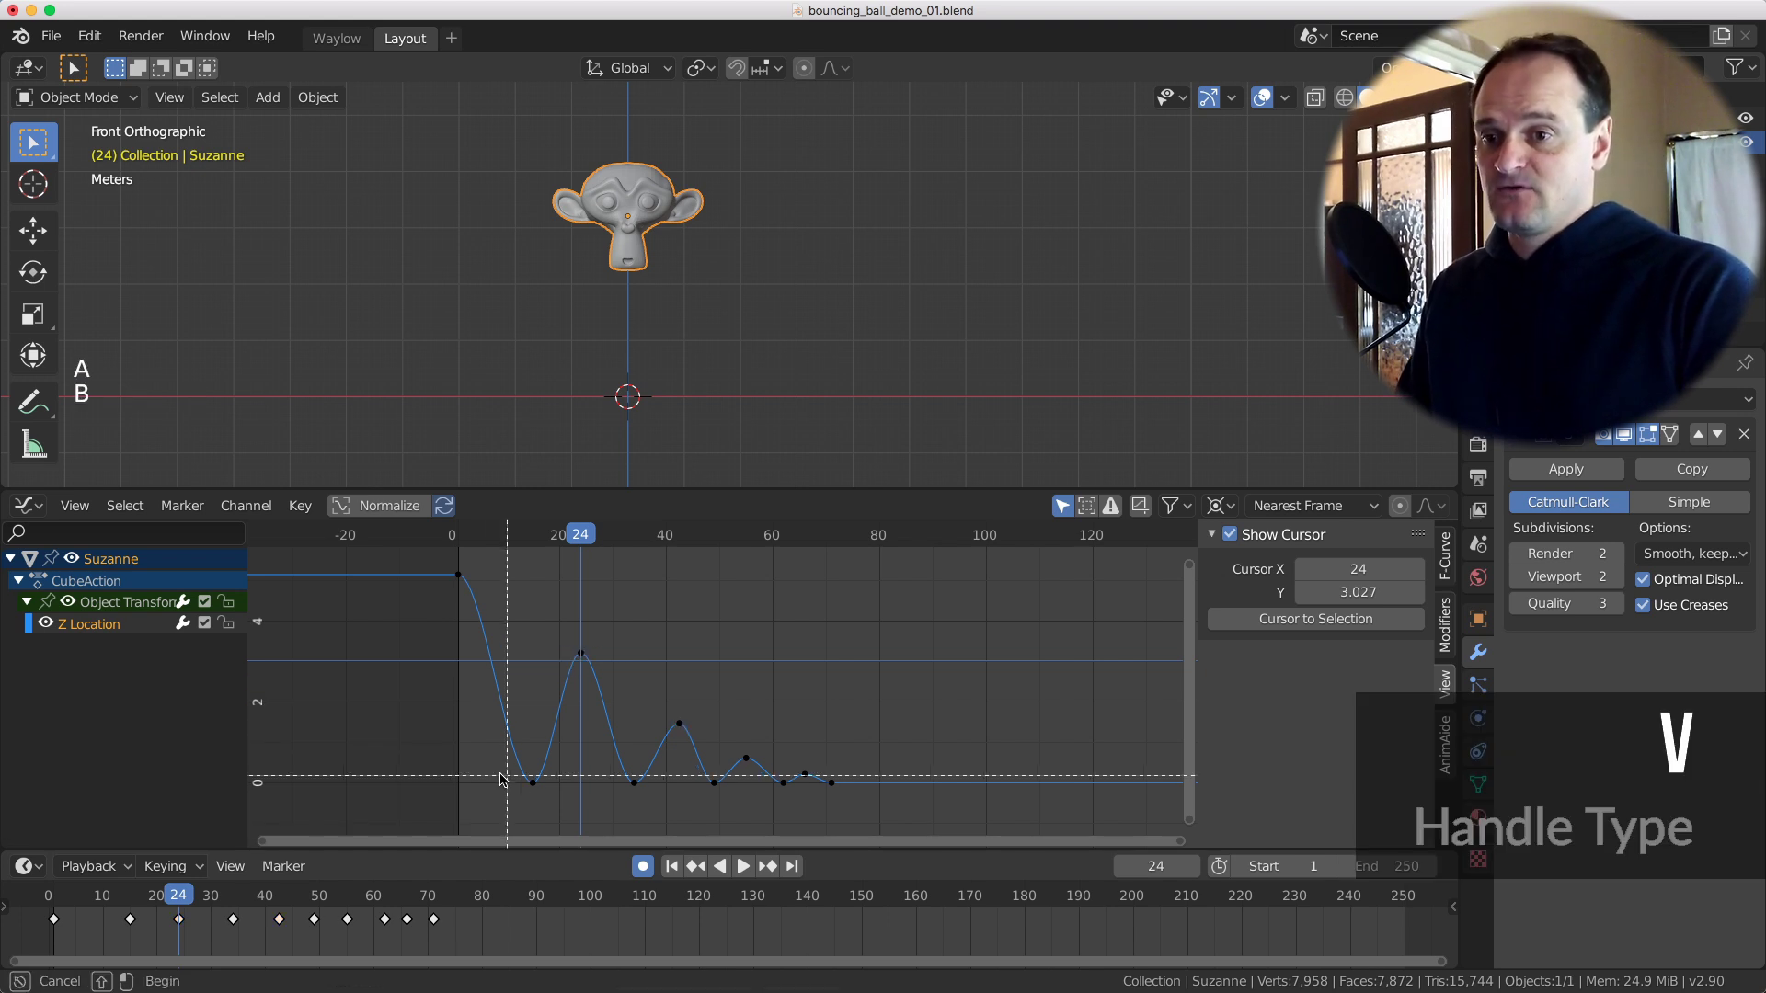
drag(485, 780, 950, 819)
key(v)
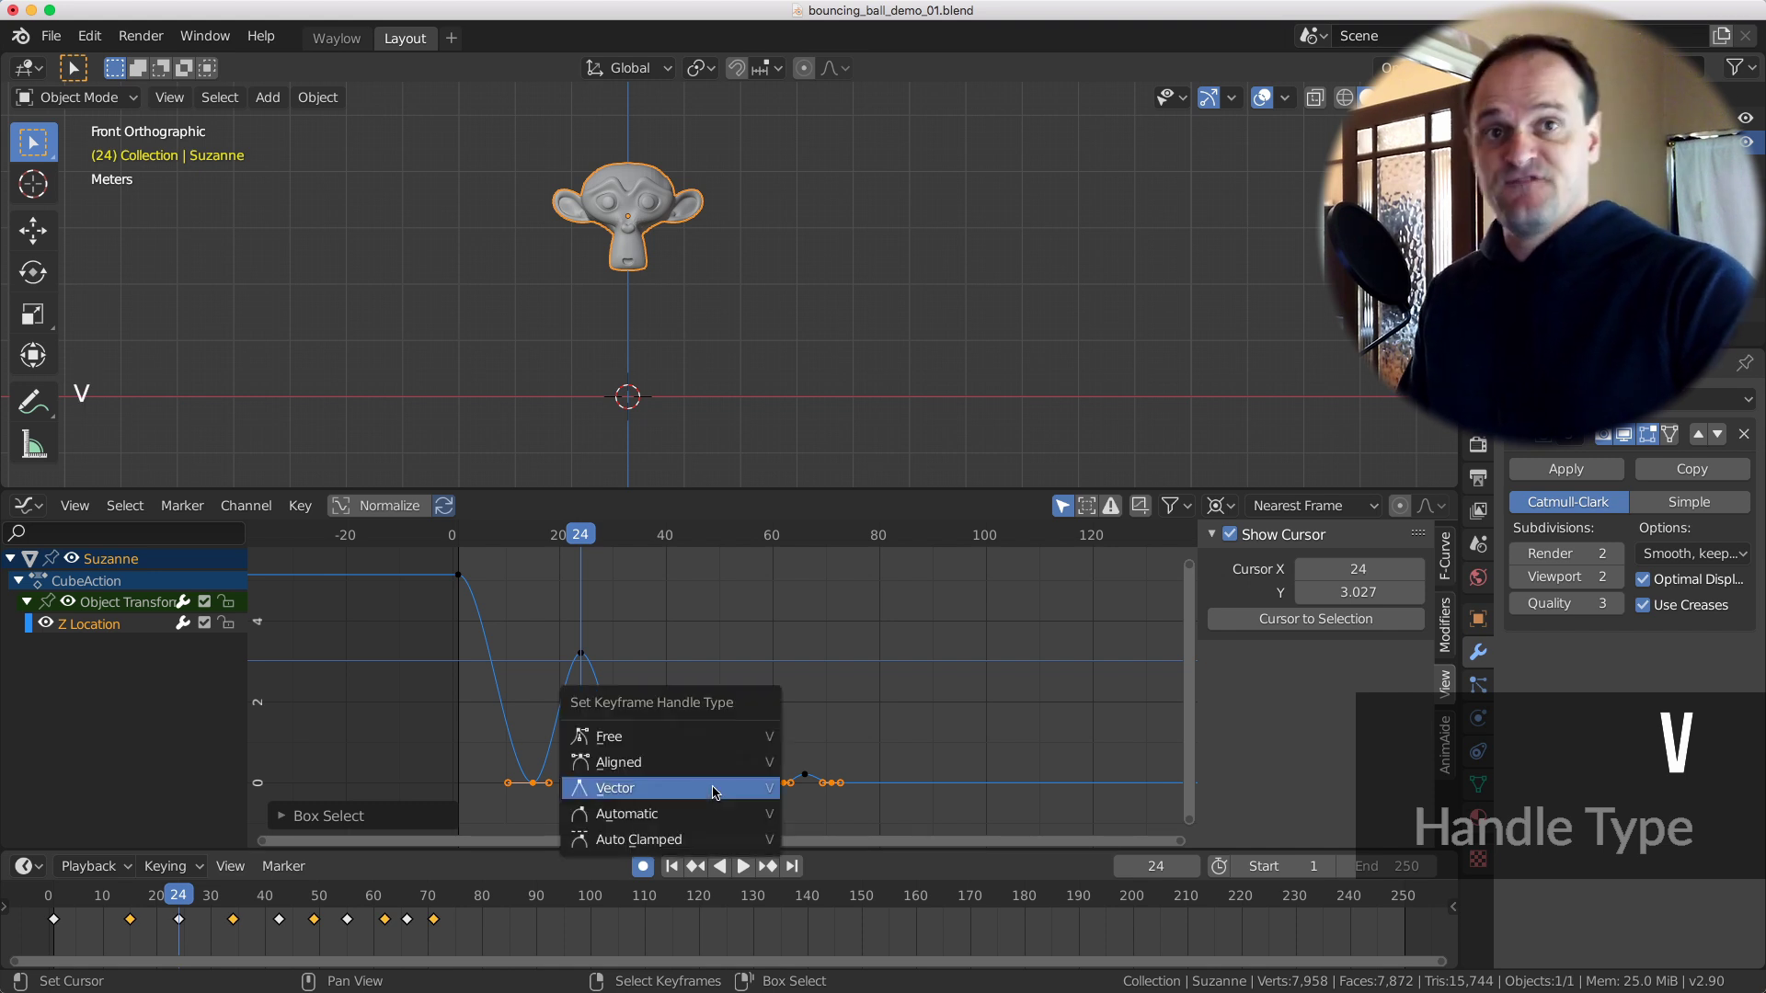
click(670, 788)
Play back the bounce from frame 1 and from frame 12 to check its motion.
click(457, 688)
key(shift+space)
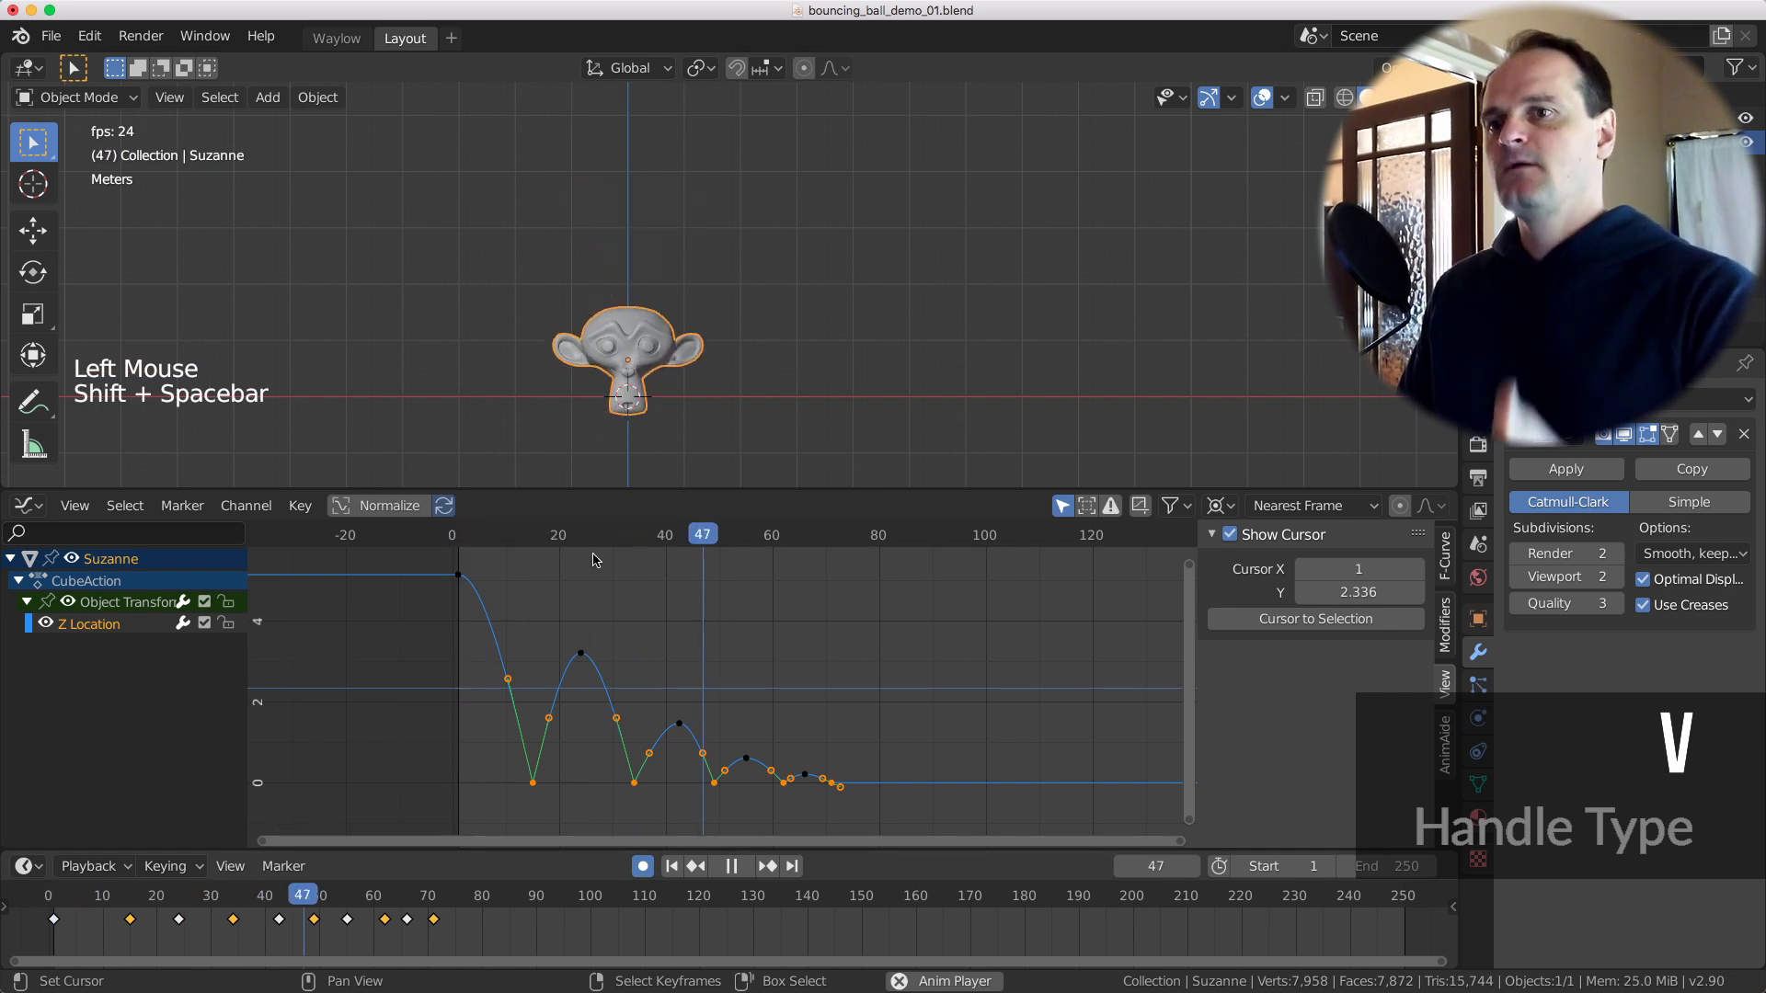
key(Escape)
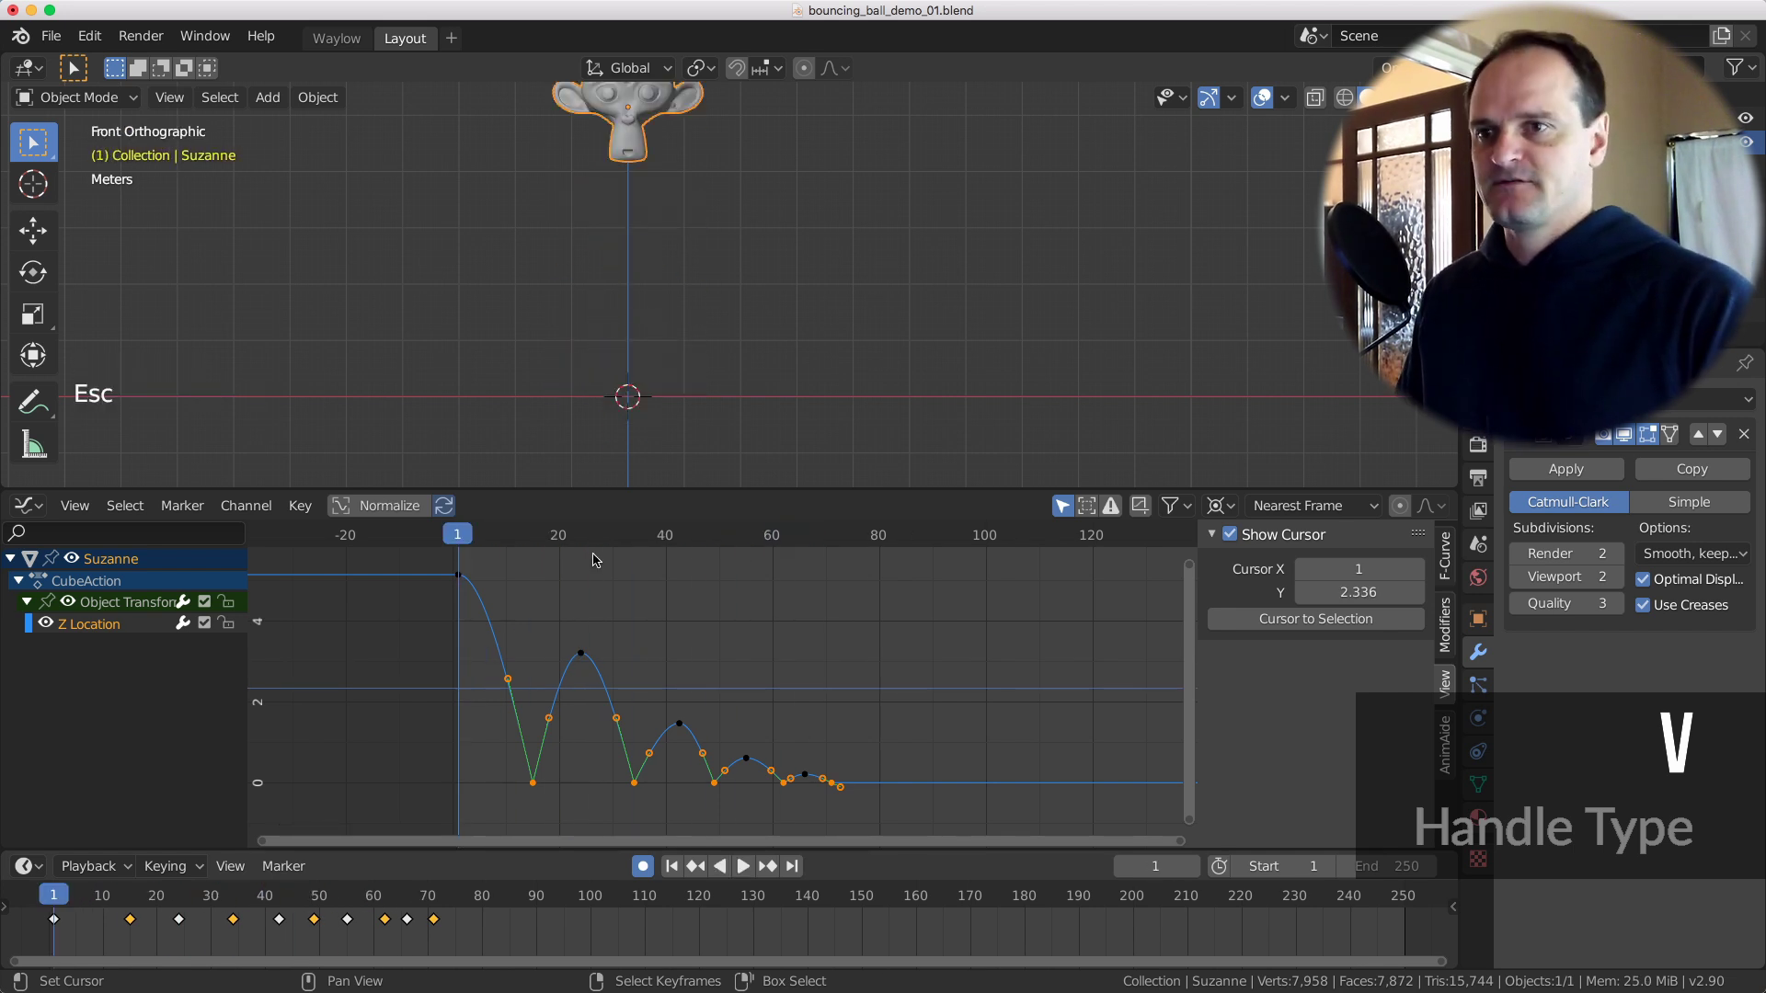
click(517, 649)
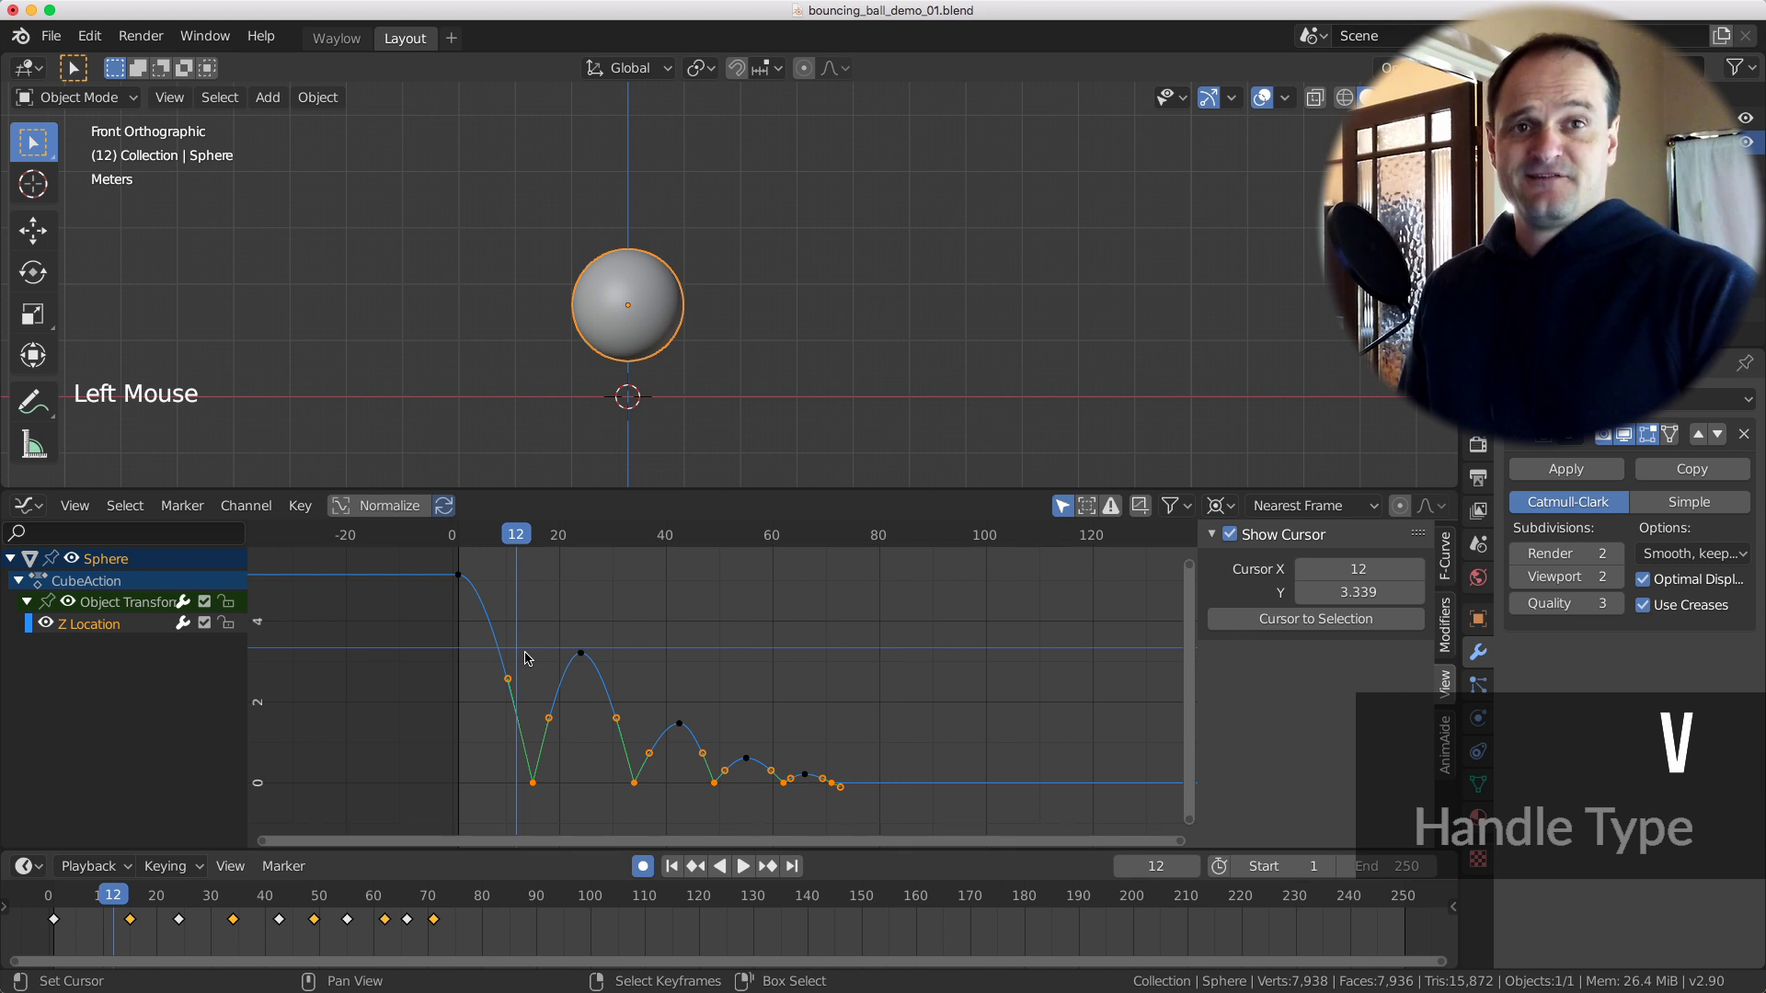
key(shift+space)
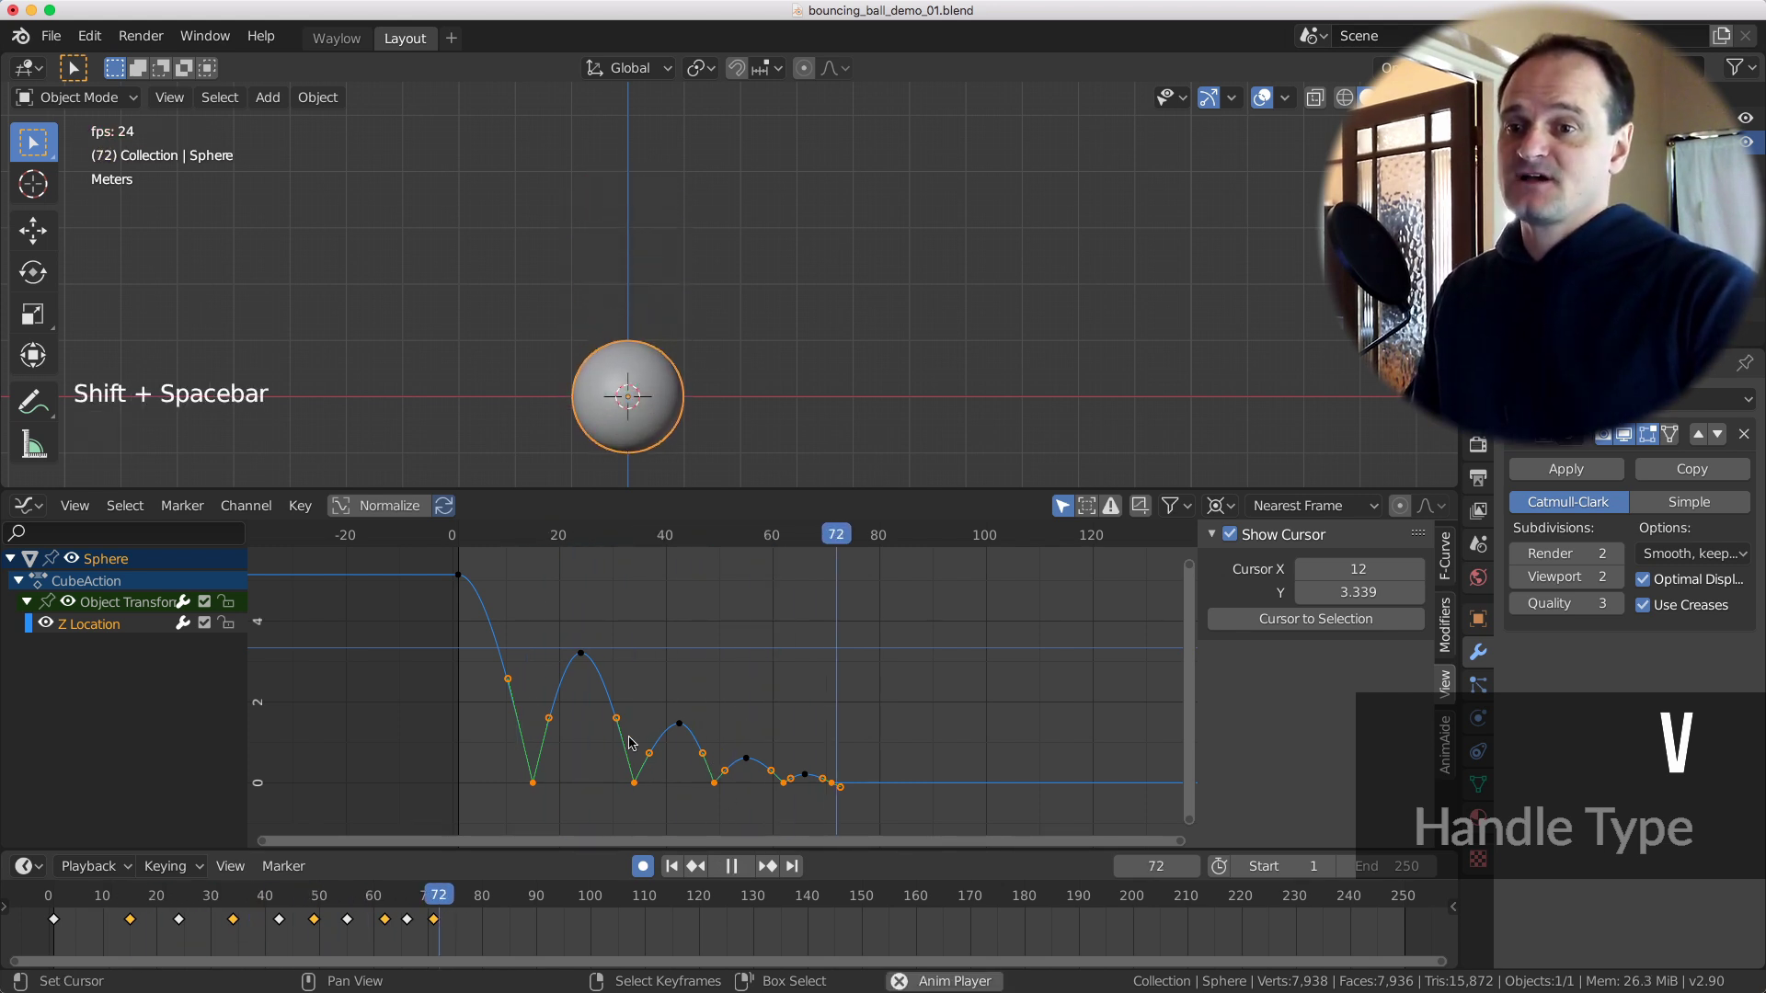
key(Escape)
Bring up the interpolation and handle type options in the graph, and for the keyframes at frames 66 and 71 in the timeline.
shift+middle_drag(751, 773, 796, 780)
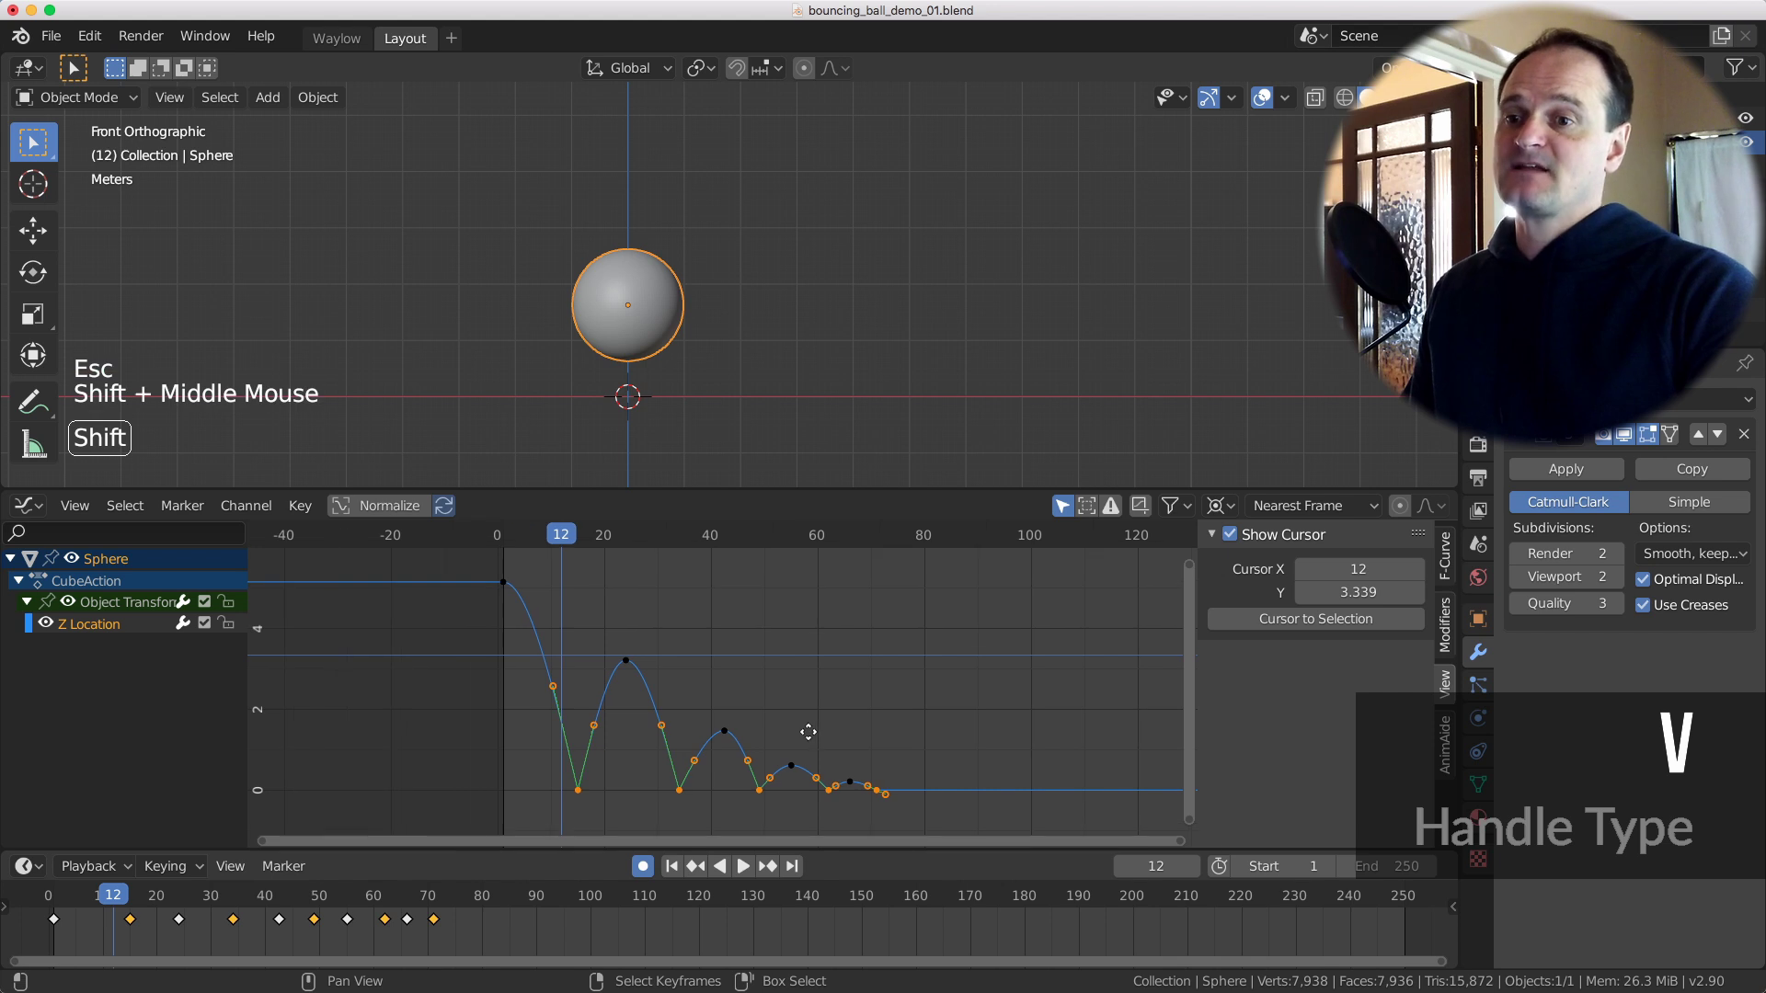
key(t)
key(v)
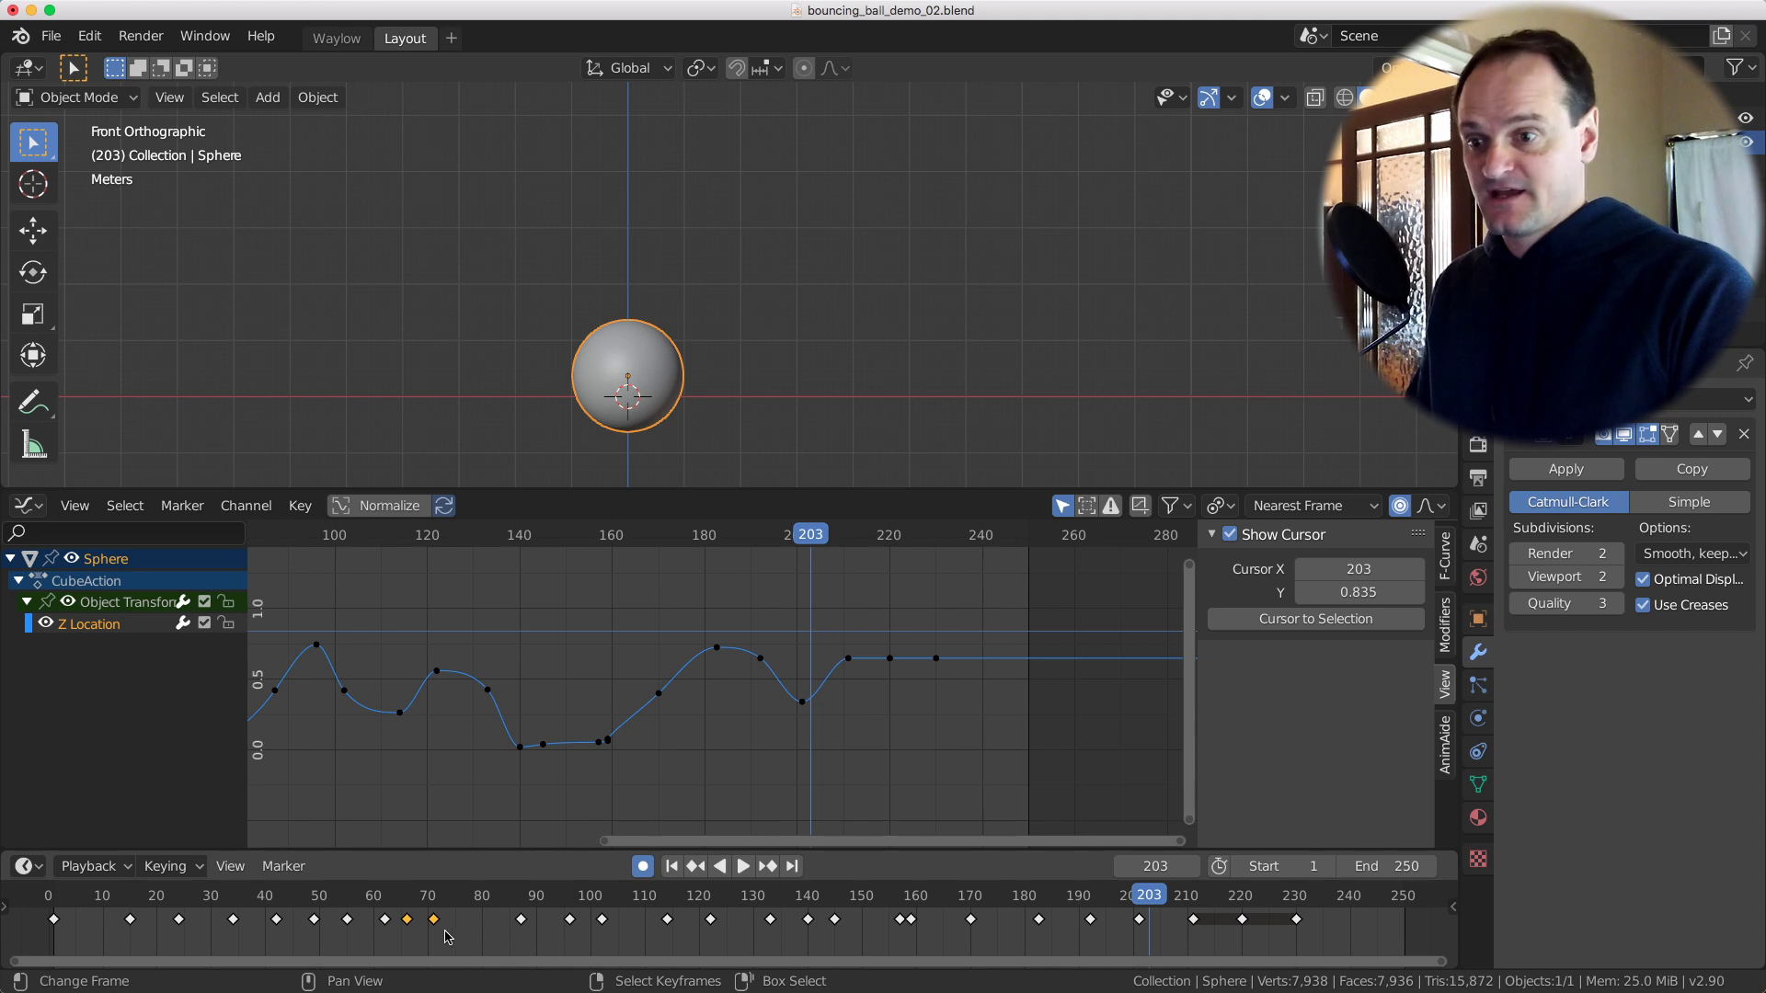
right_click(421, 923)
shift+right_click(432, 922)
key(t)
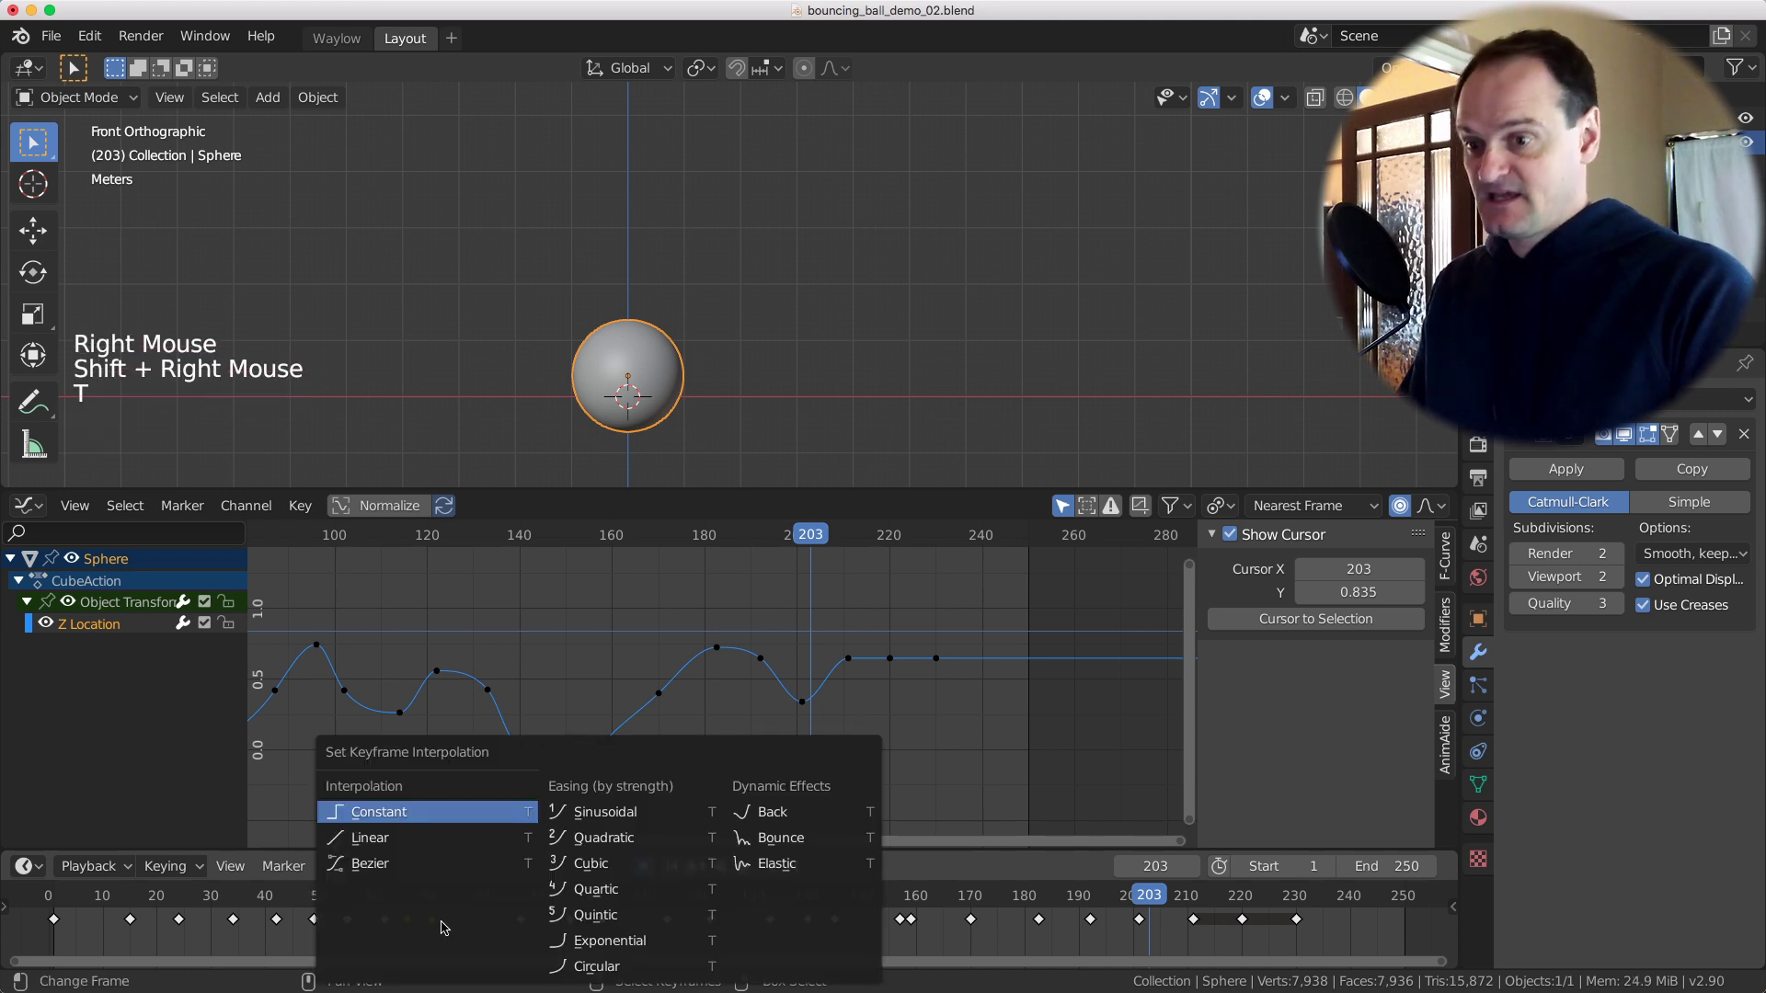
click(436, 881)
key(v)
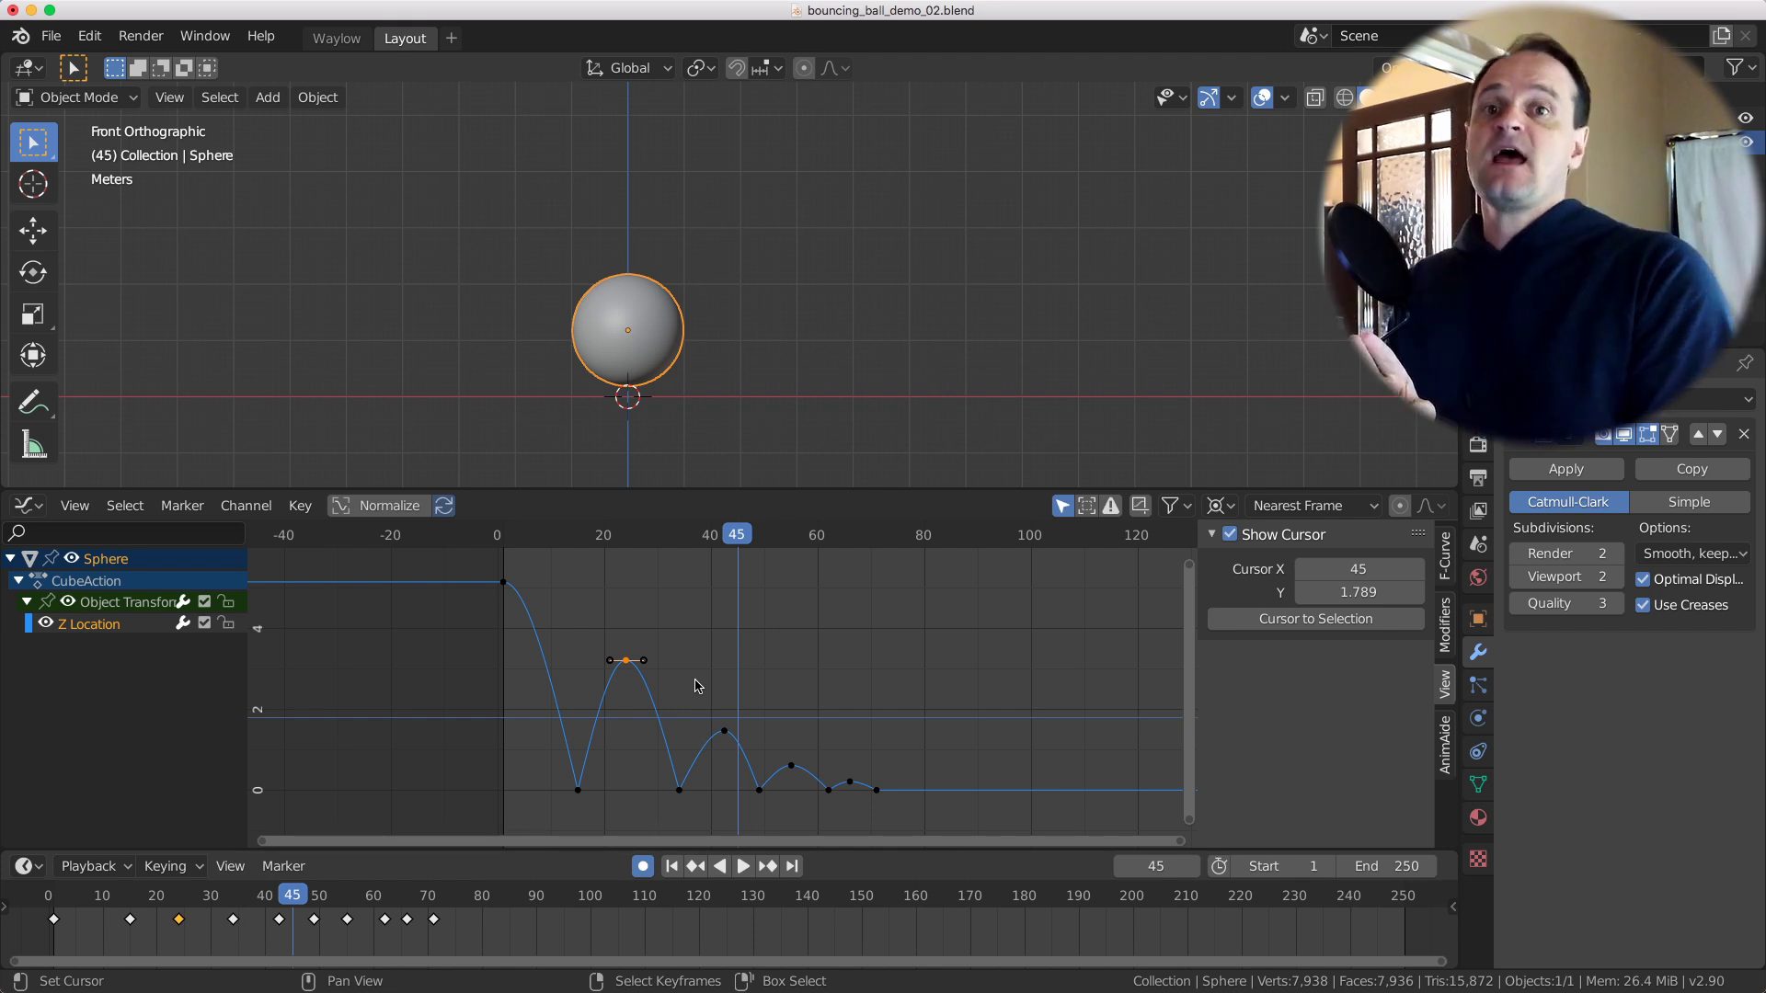
Try moving the peak keyframe at frame 24 constrained to the X axis, and to the Y axis.
scroll(625, 702, up, 1)
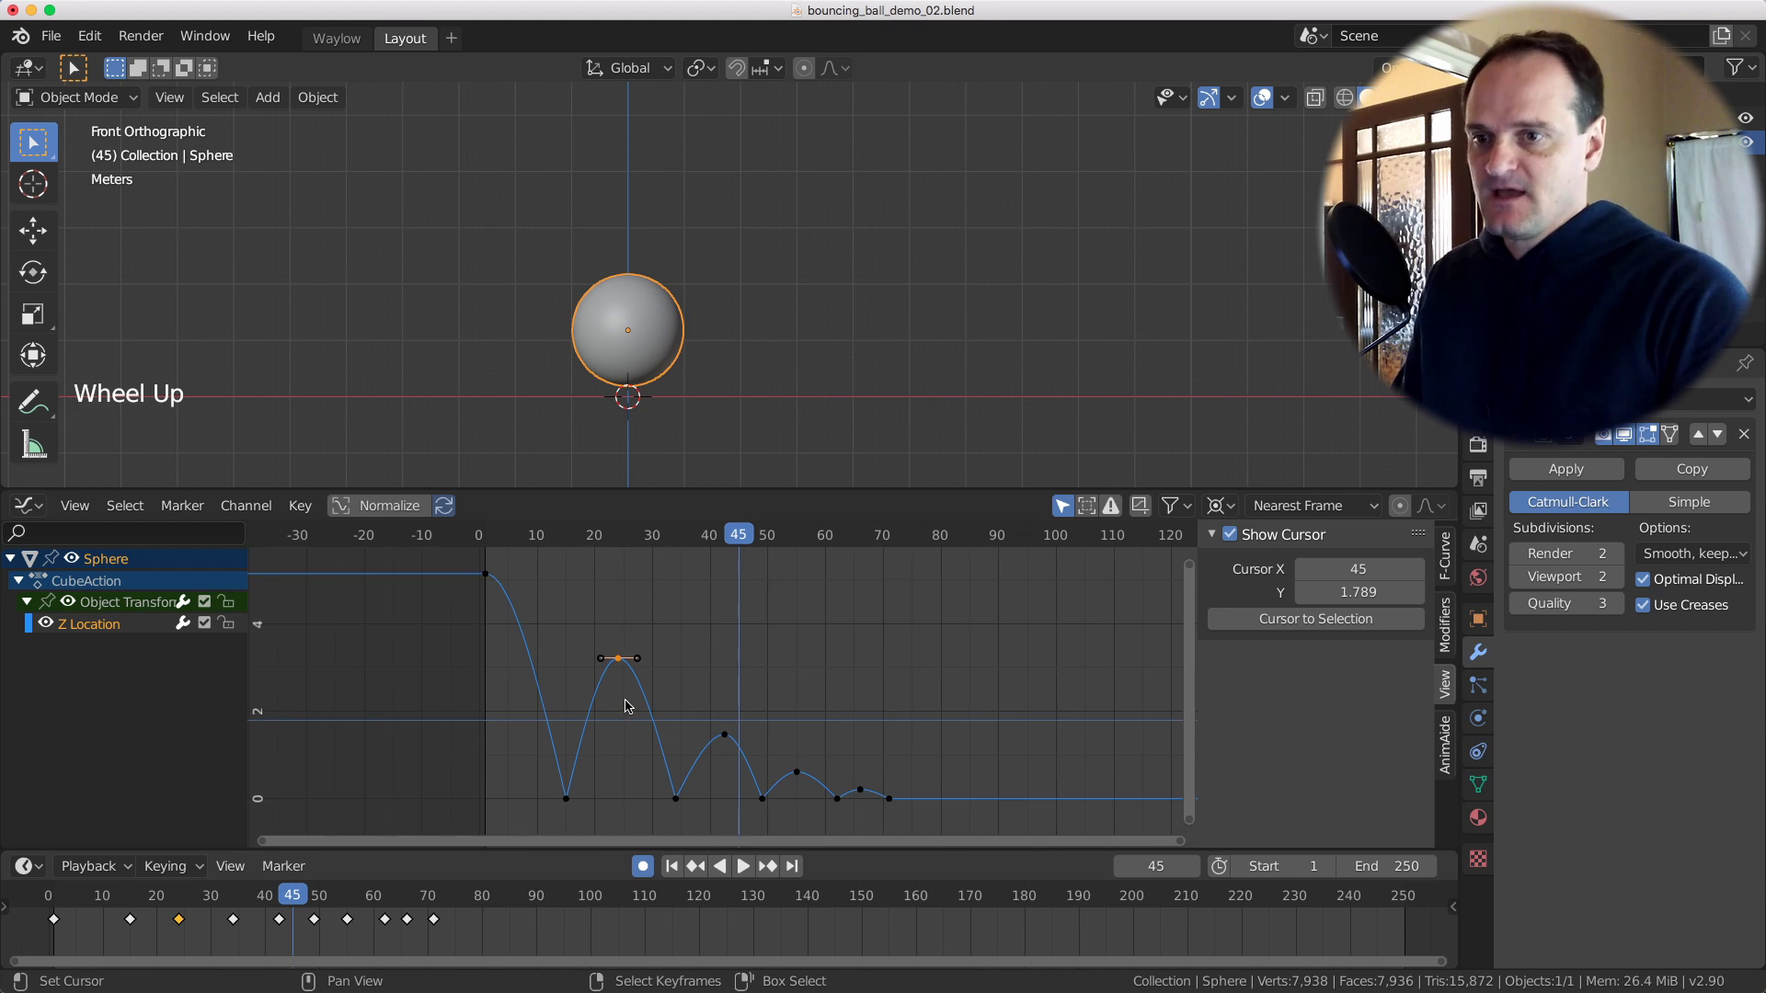
scroll(631, 710, down, 1)
key(g)
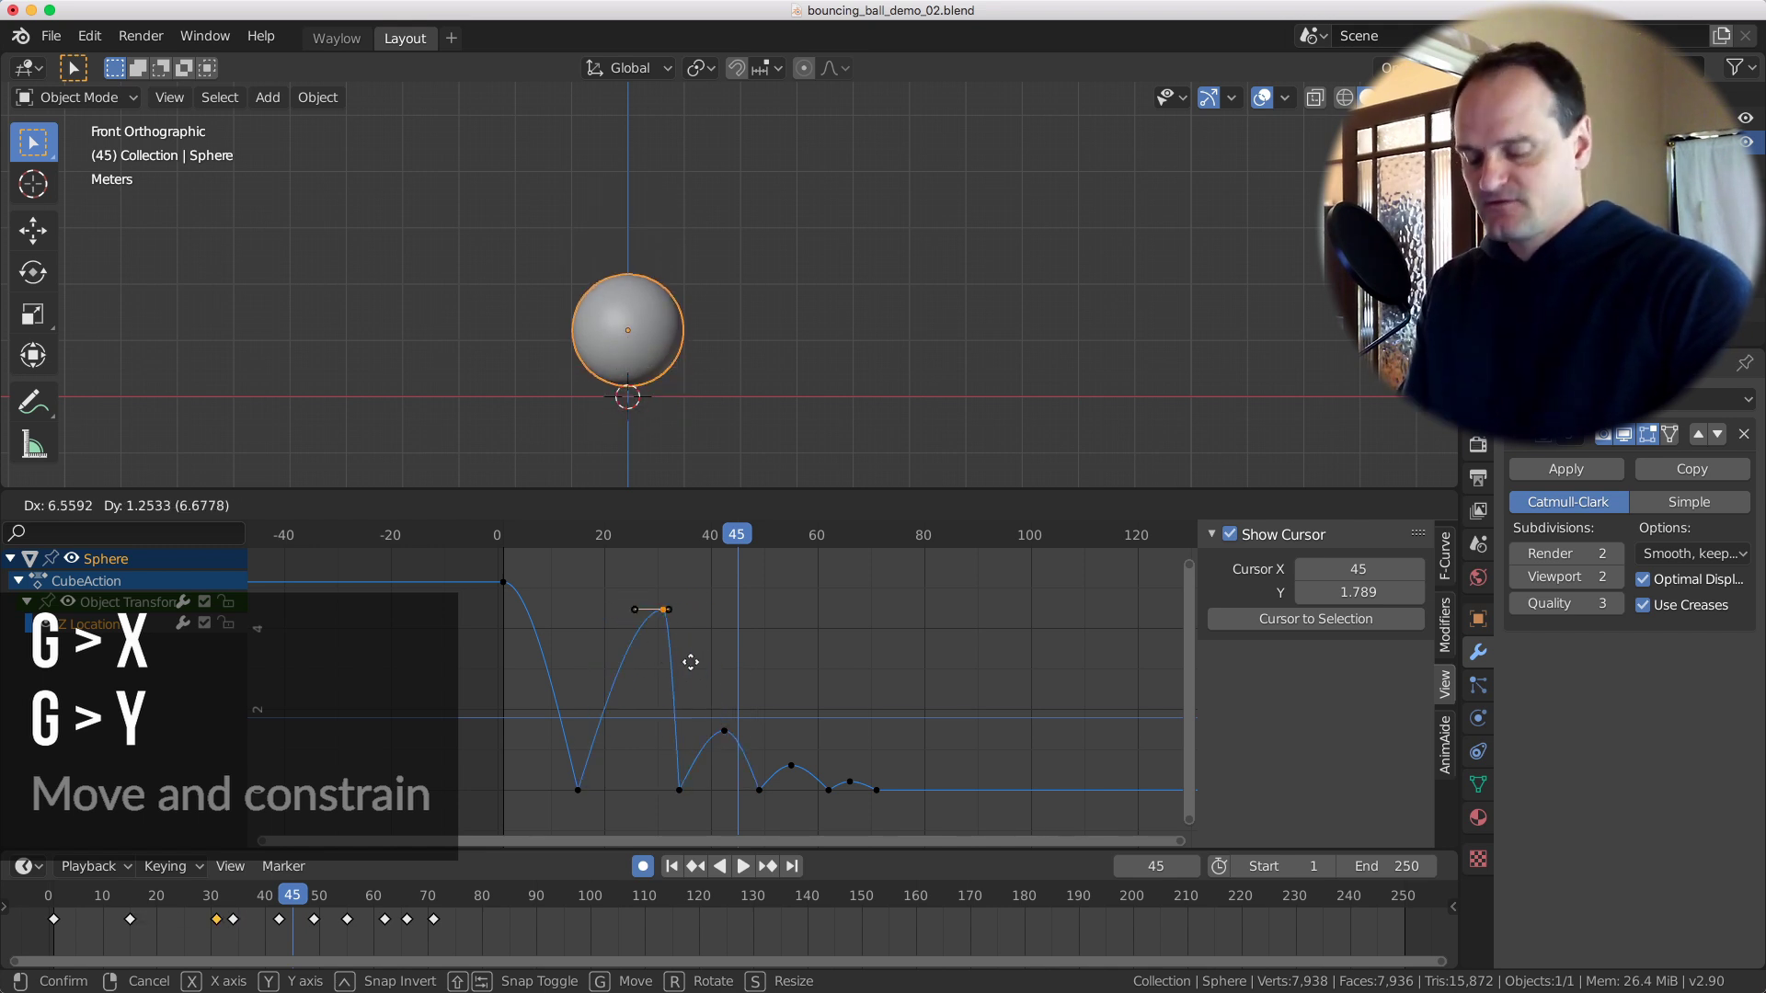
key(x)
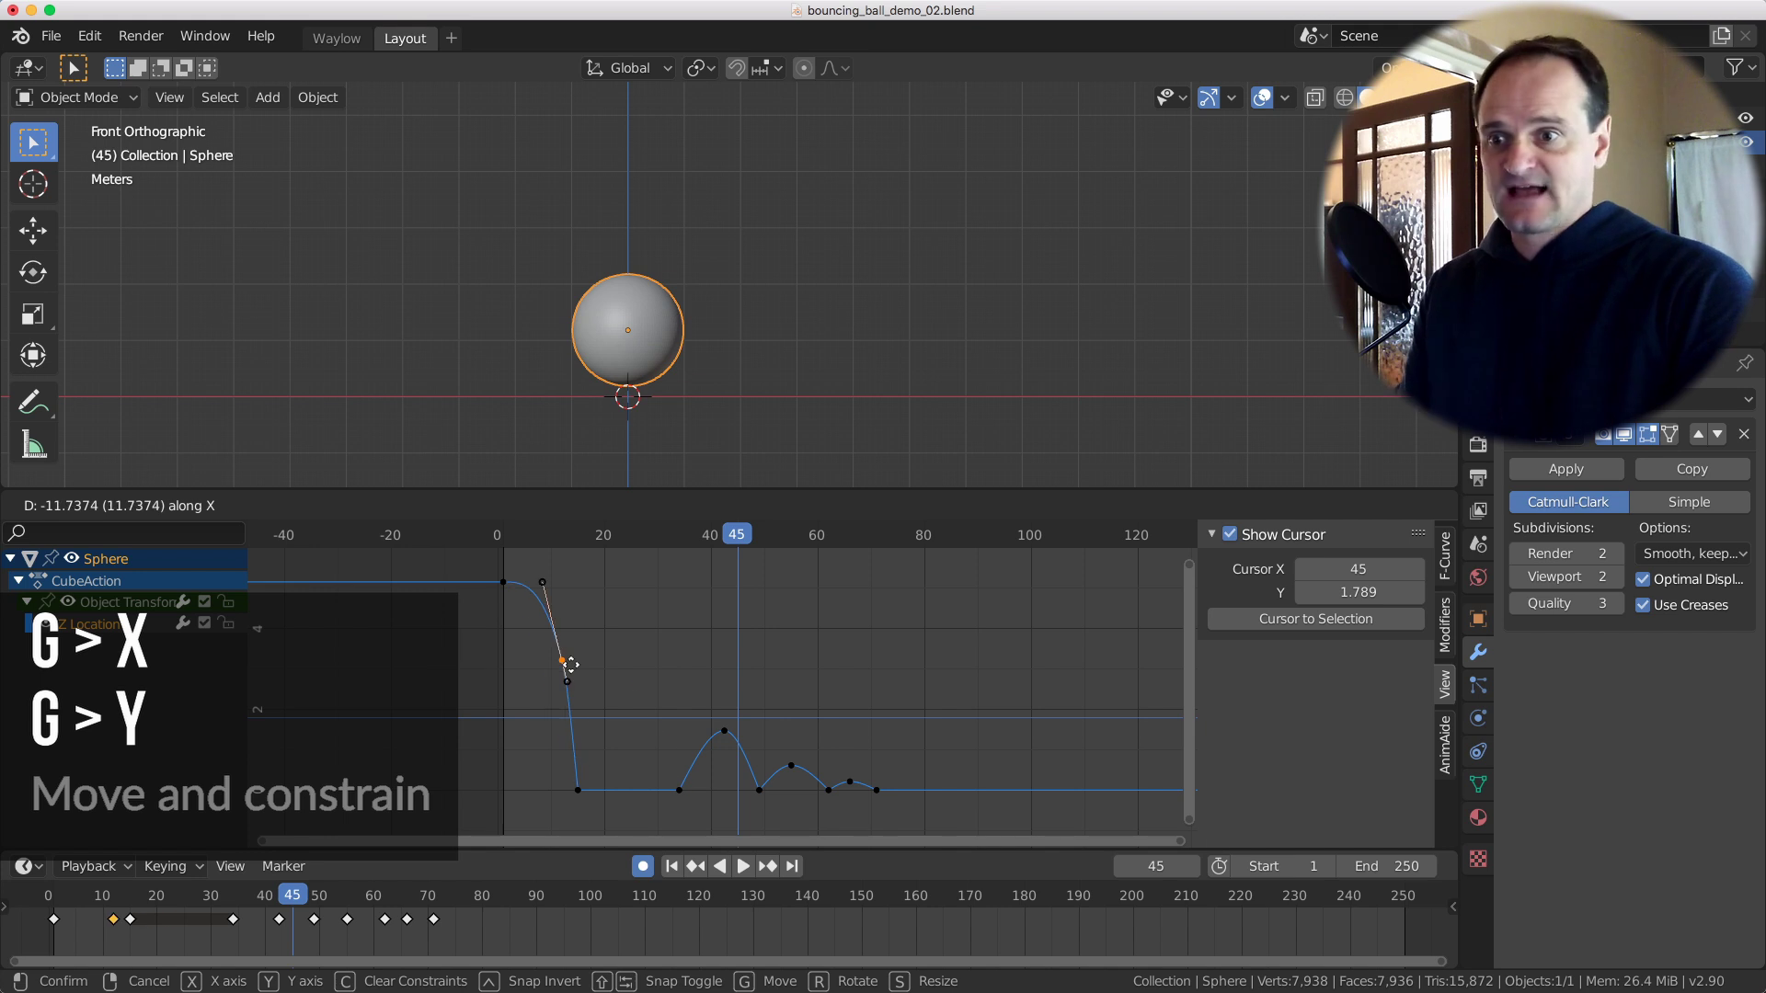
click(646, 666)
key(g)
key(y)
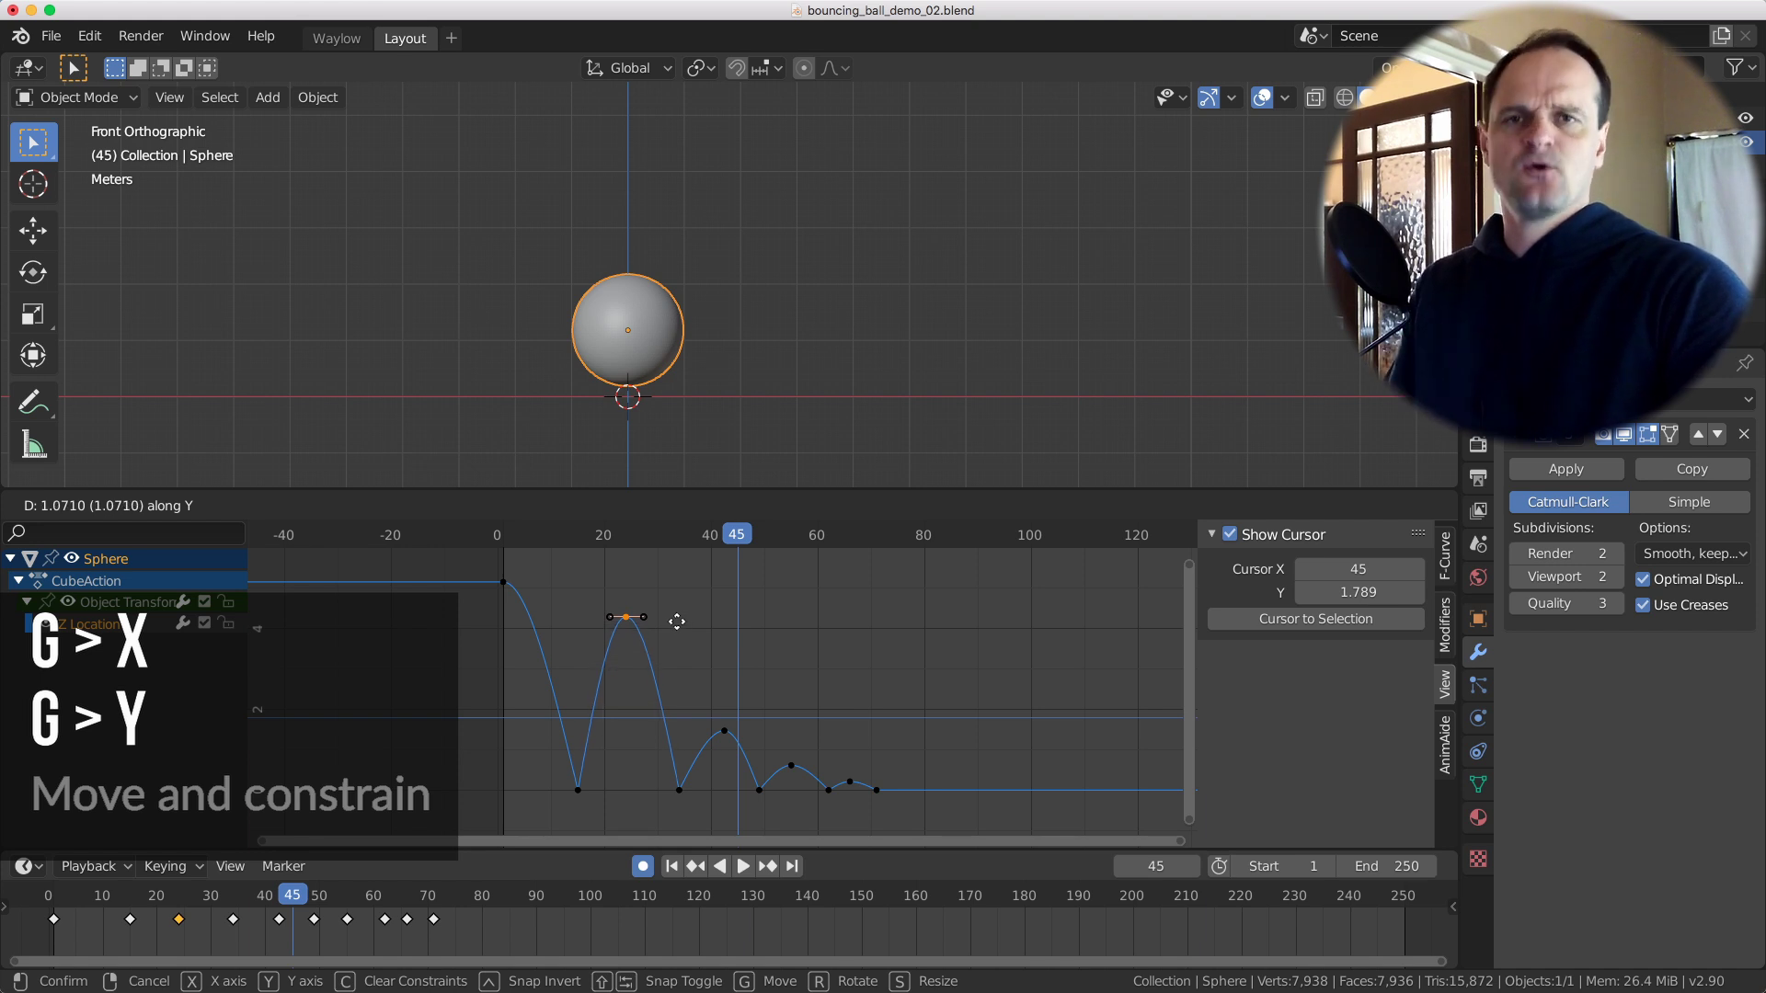
right_click(679, 623)
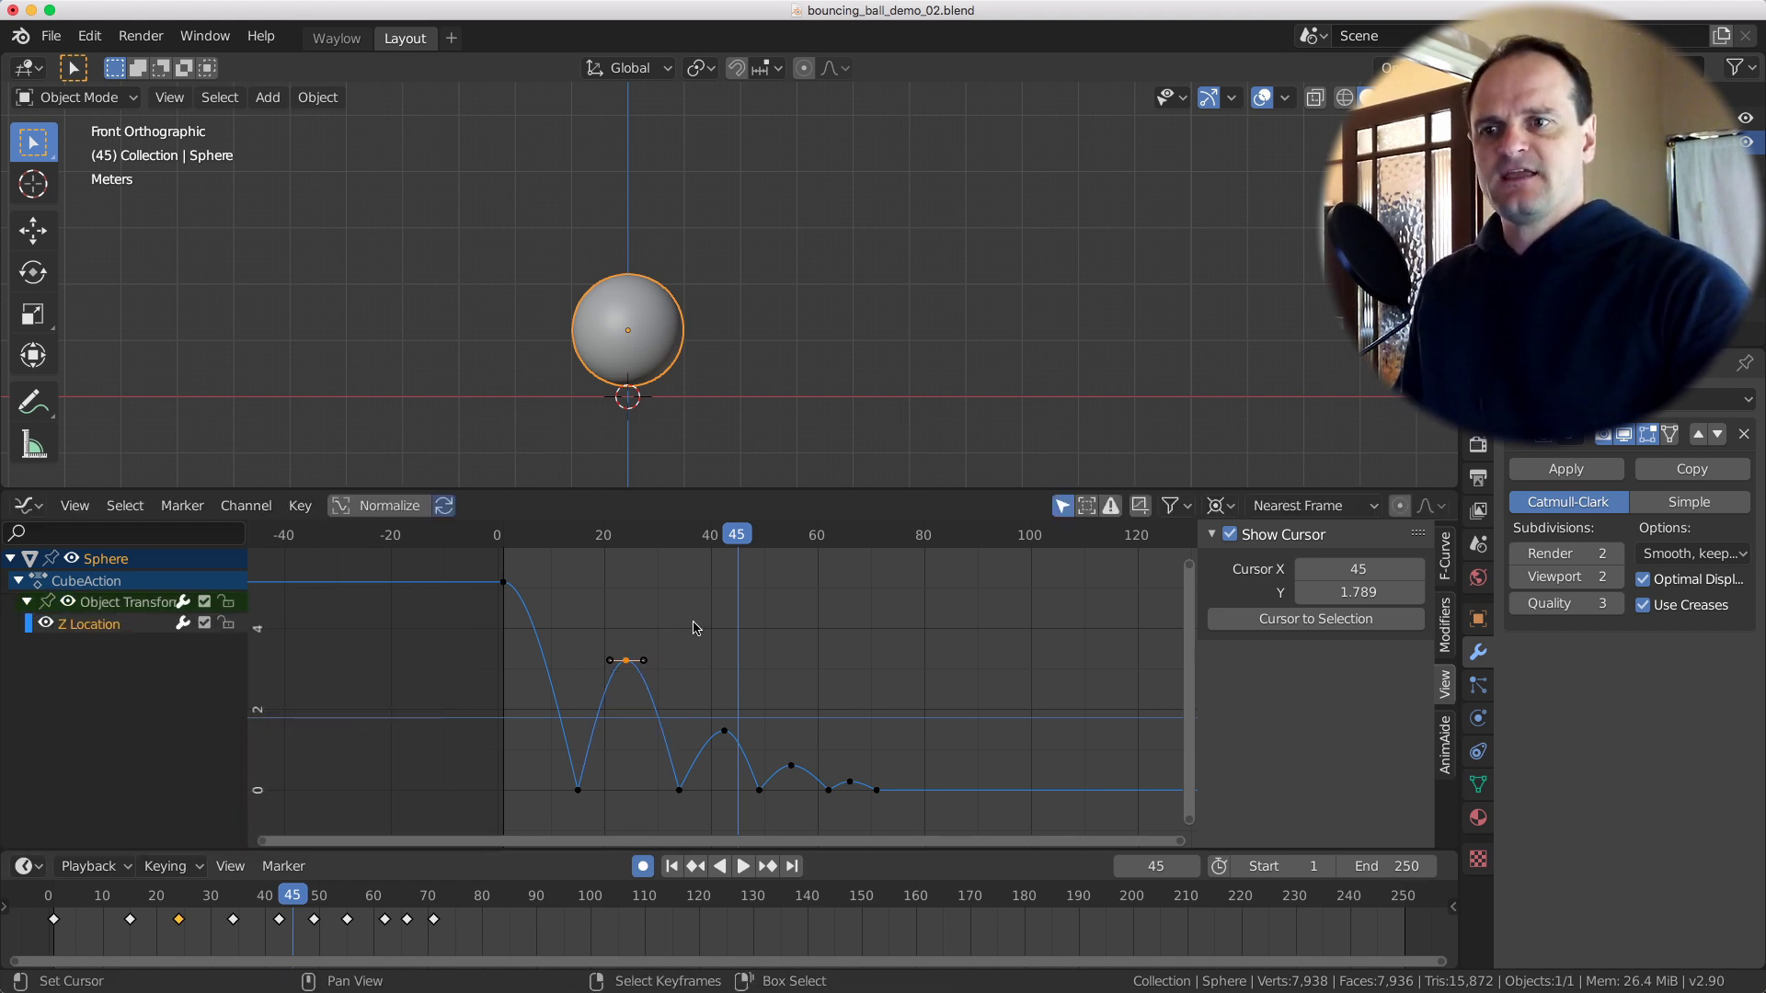
Try moving the frame 24 peak keyframe with an interactively picked X-axis constraint.
key(g)
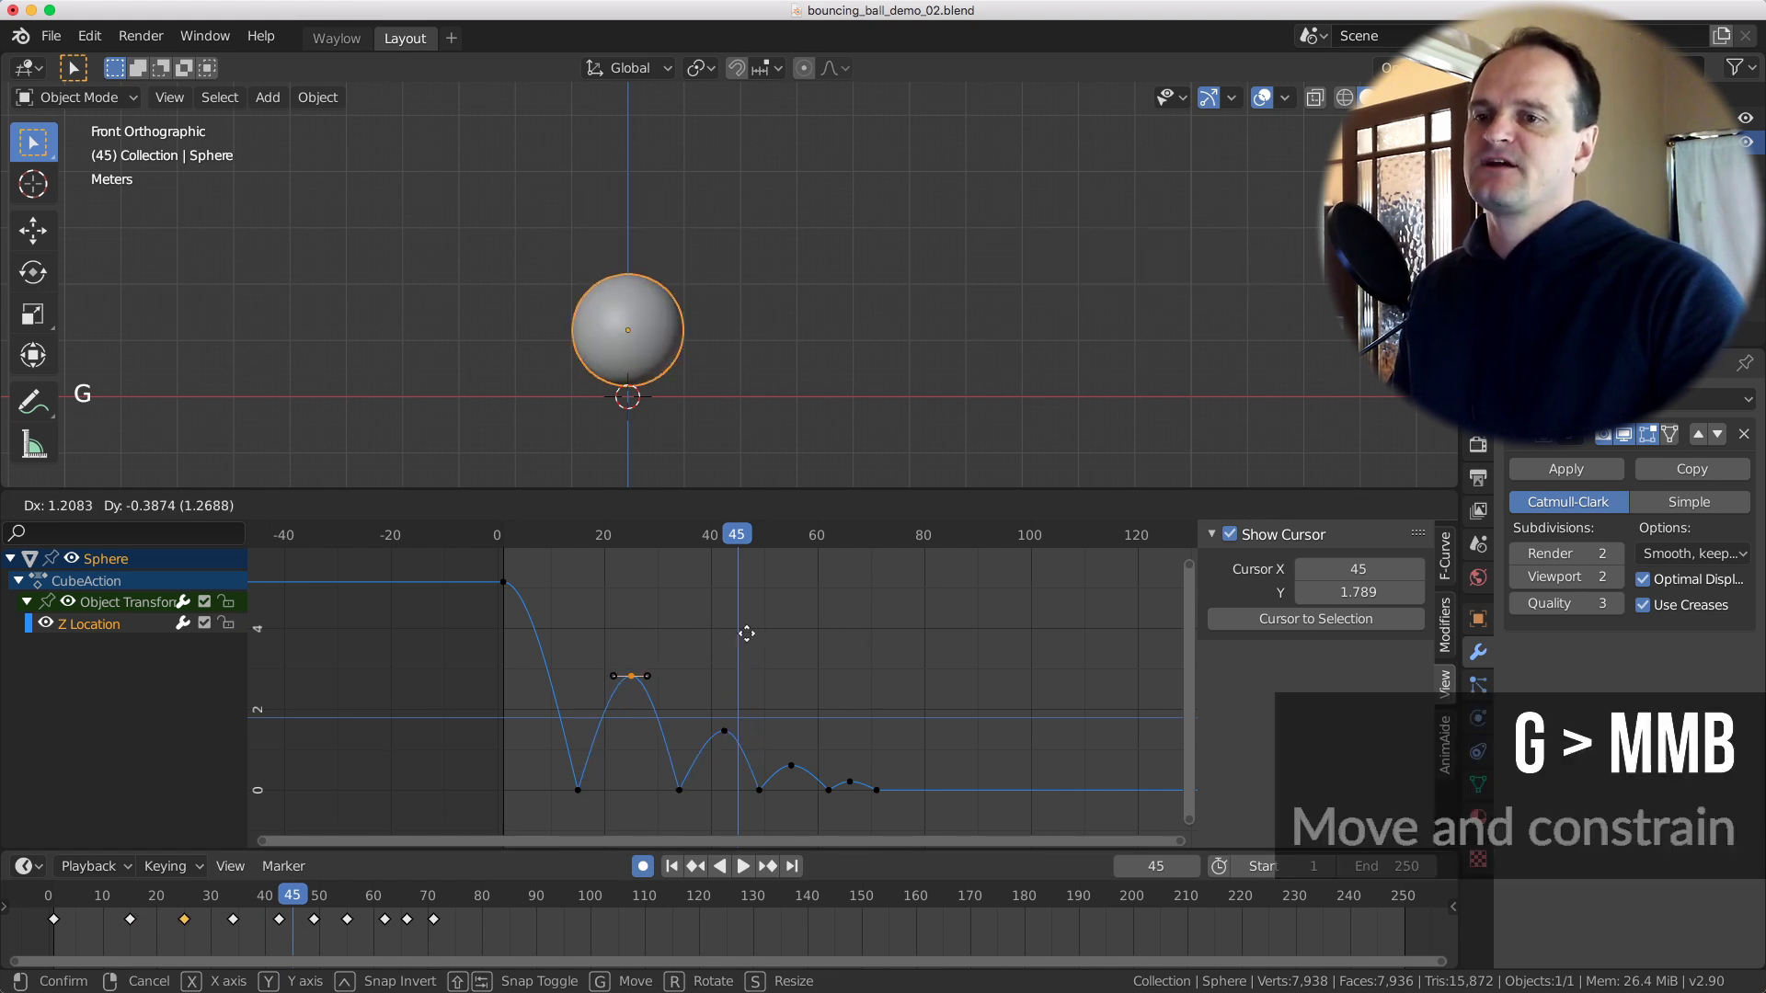
middle_drag(816, 635, 763, 638)
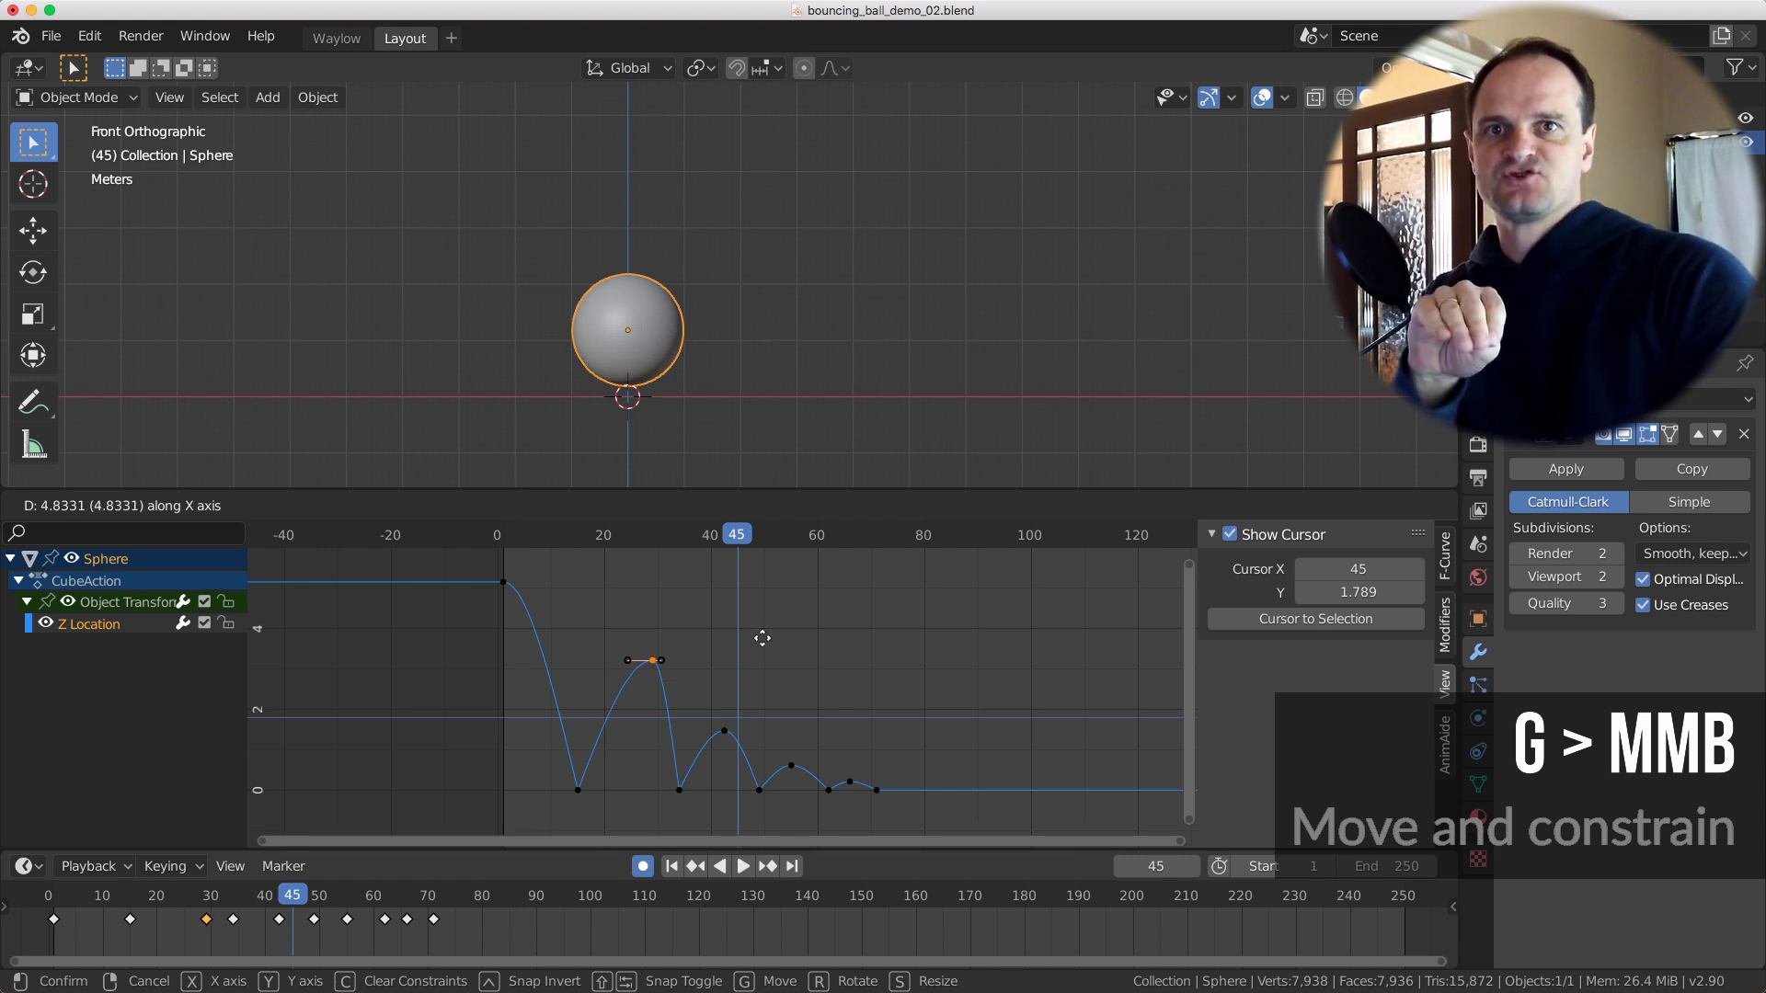
right_click(745, 640)
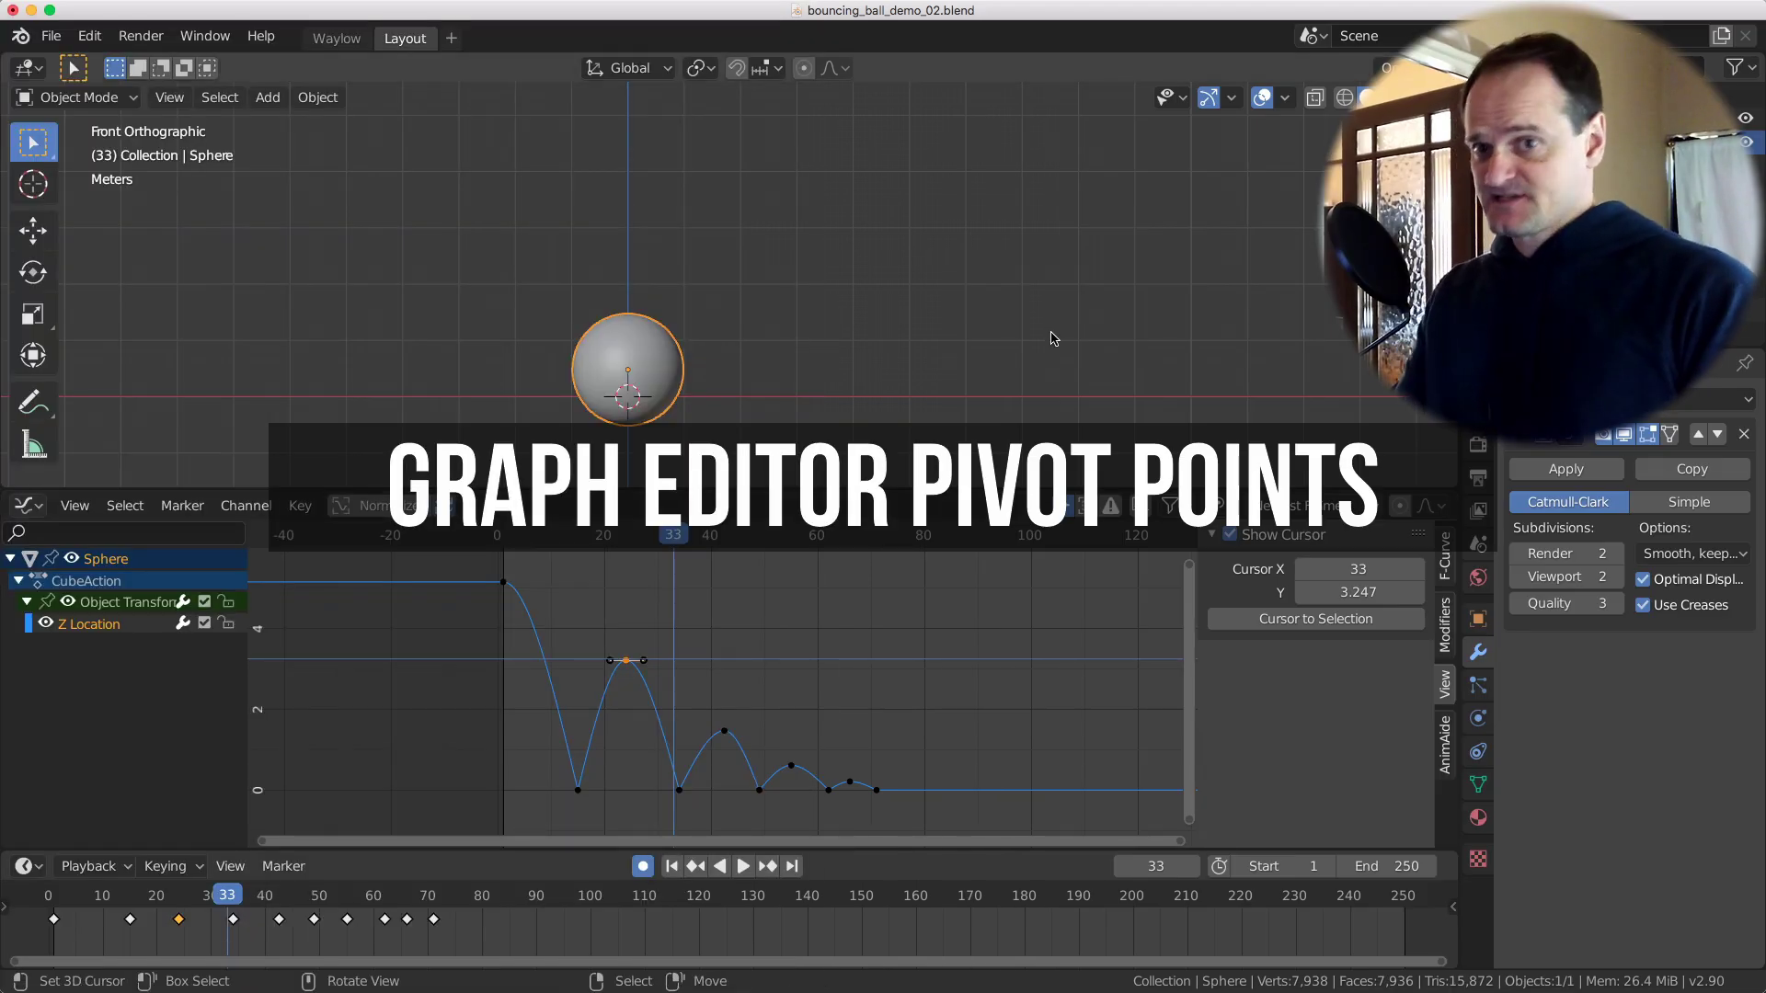
Set the graph editor's pivot point to Individual Centers.
click(1217, 506)
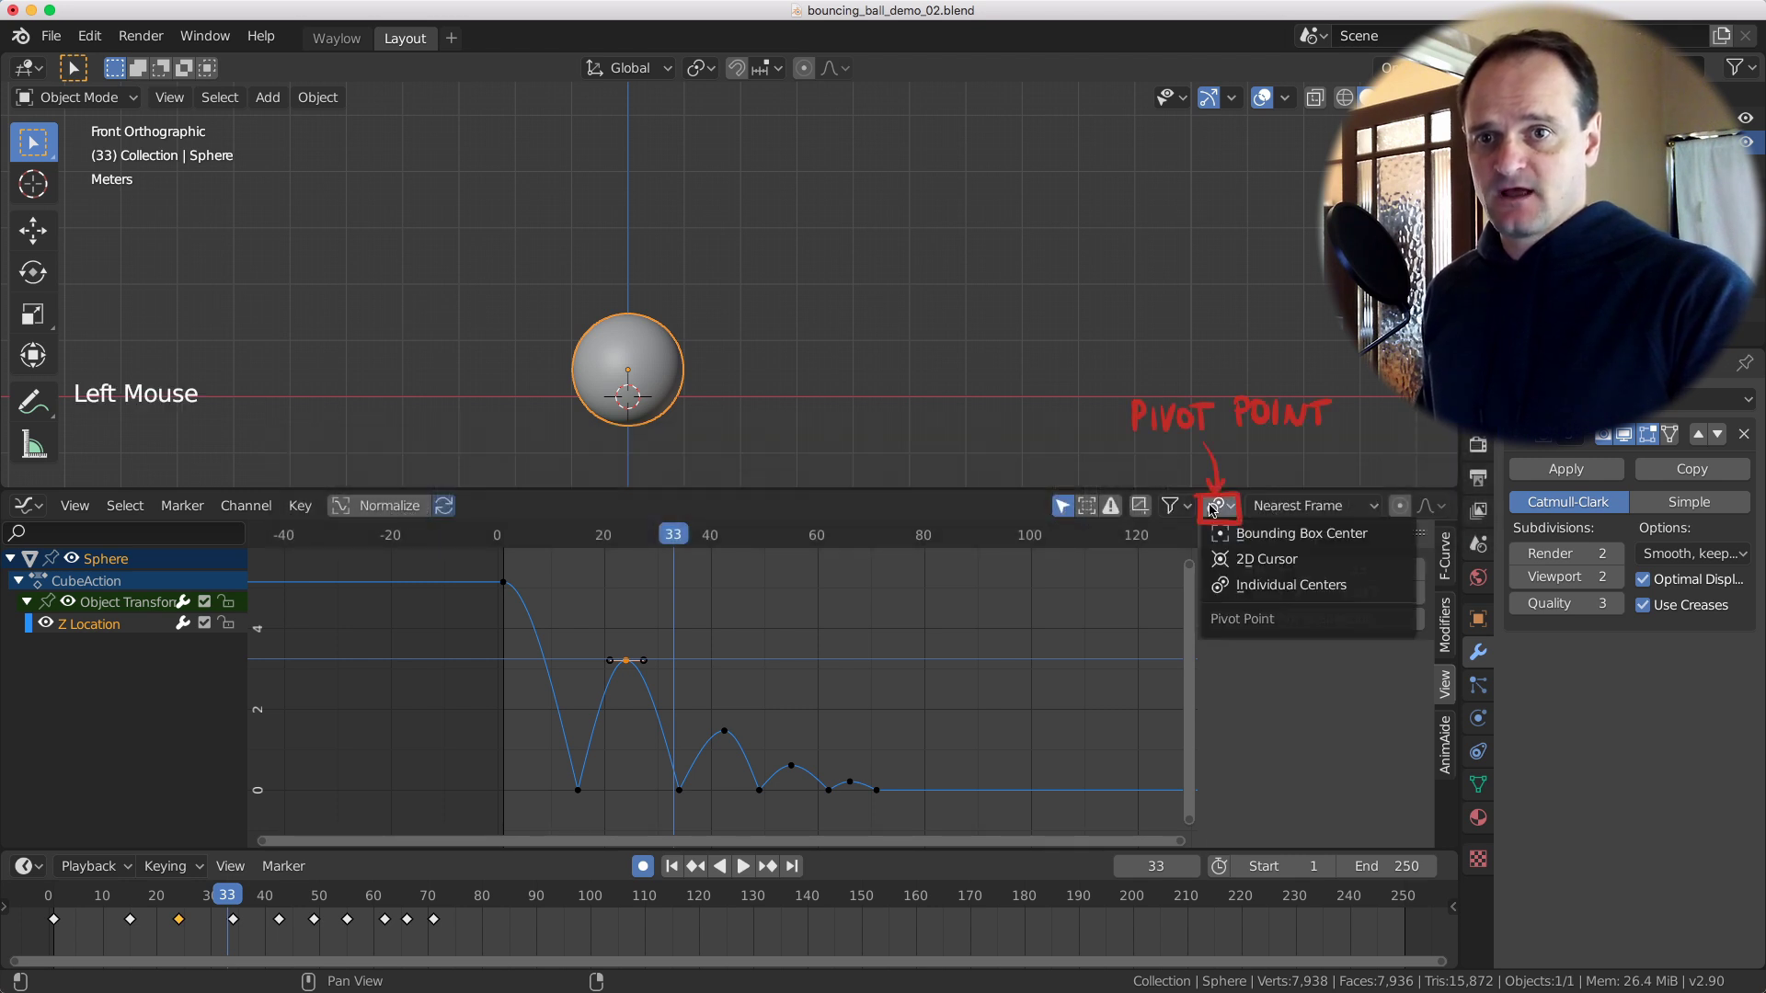
click(1338, 590)
key(period)
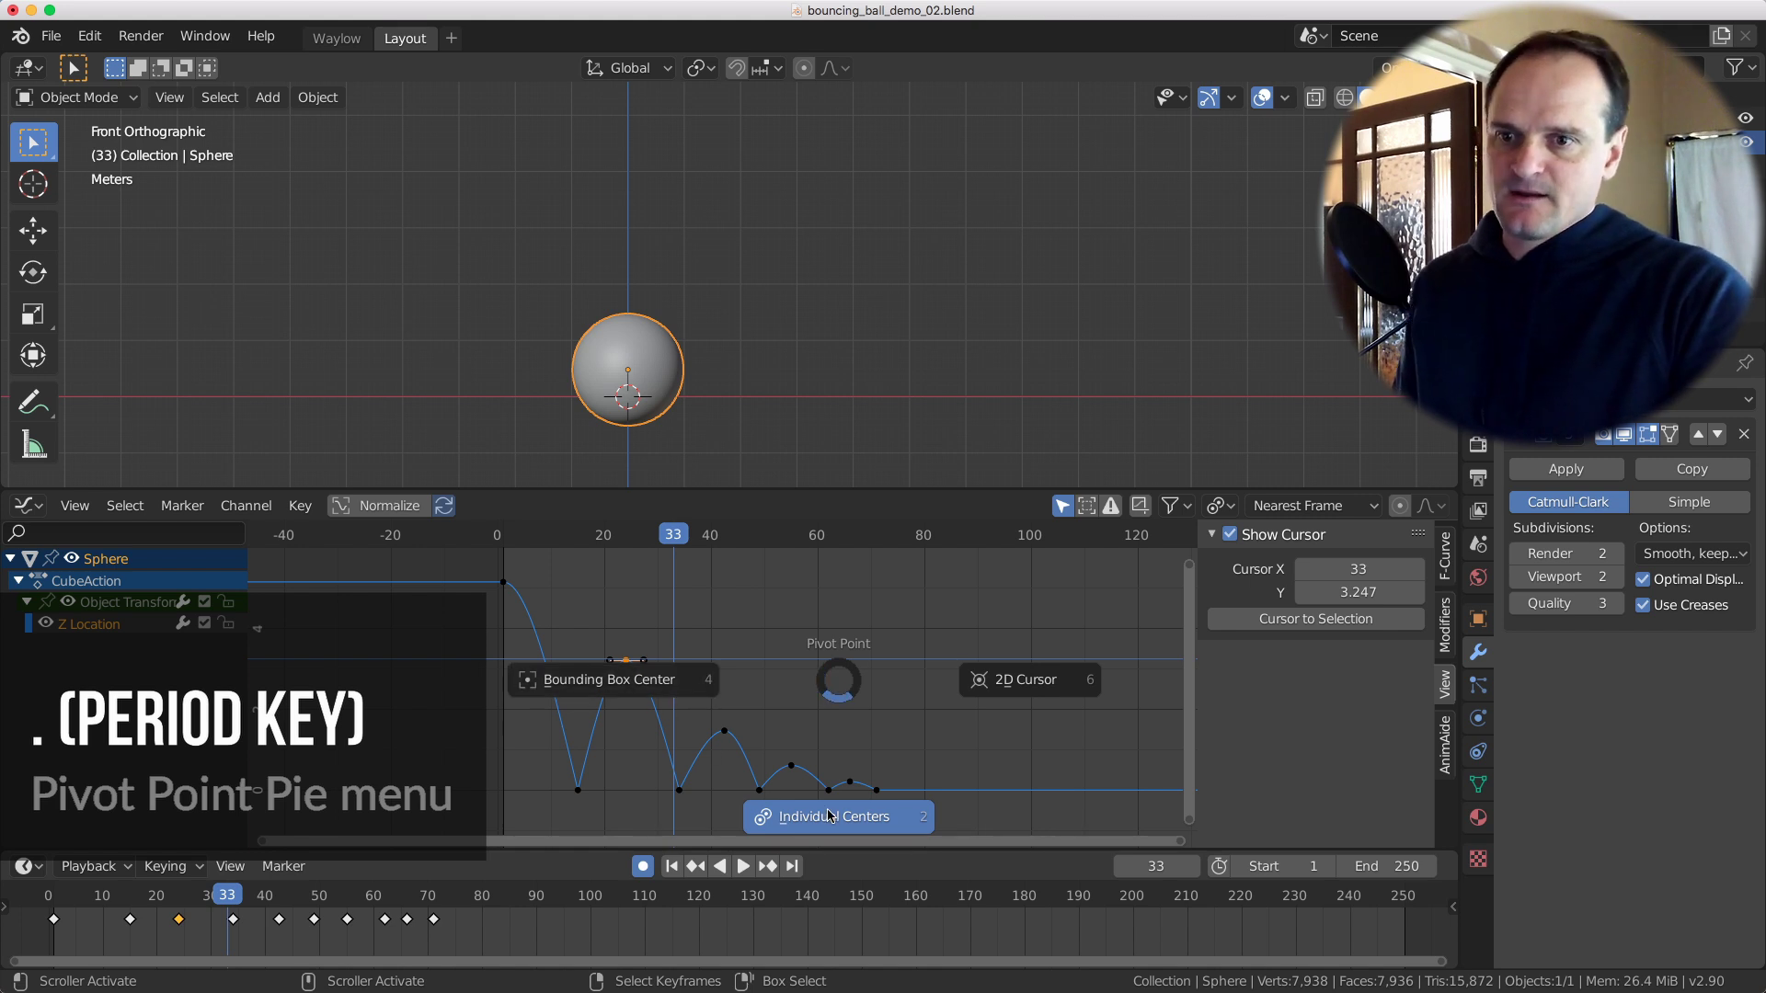
click(991, 698)
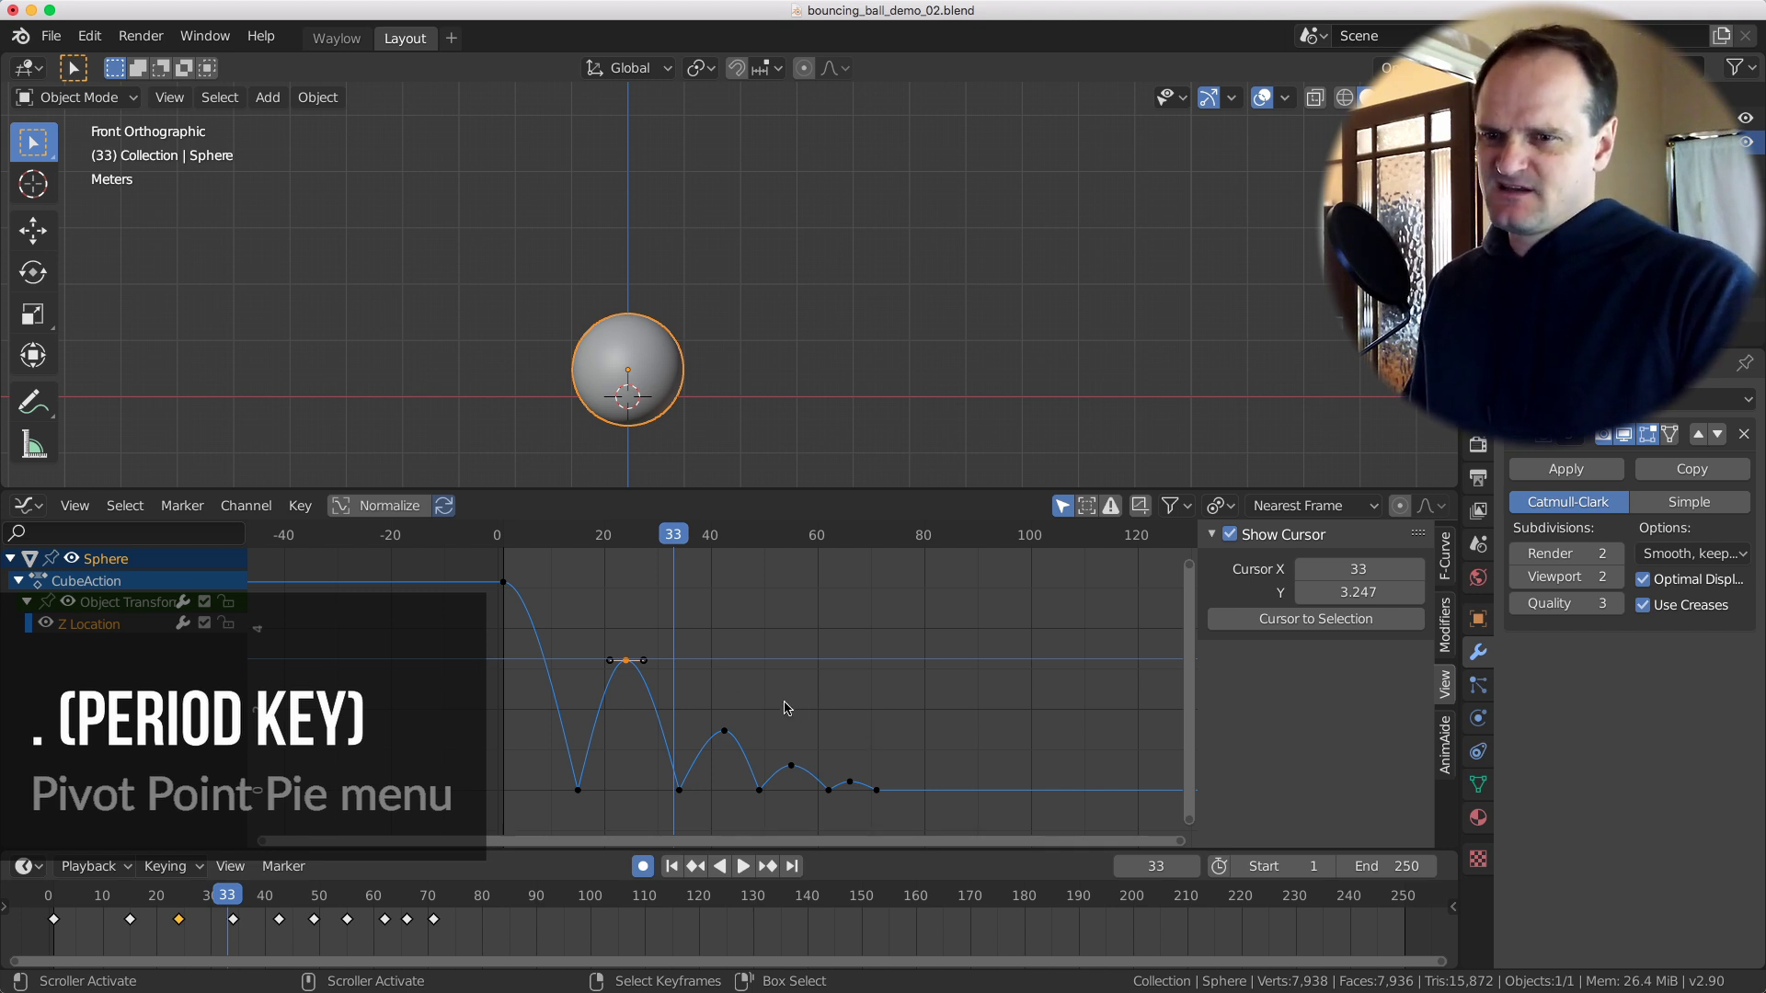
Place the 2D cursor at frame 12 and select the starting keyframe and all rebound peaks, keeping Individual Centers as the pivot point.
mouse_move(800, 644)
mouse_down()
mouse_move(693, 594)
mouse_move(561, 582)
mouse_up()
mouse_move(561, 582)
ctrl+mouse_down()
mouse_move(497, 649)
mouse_move(703, 749)
mouse_move(850, 789)
ctrl+mouse_up()
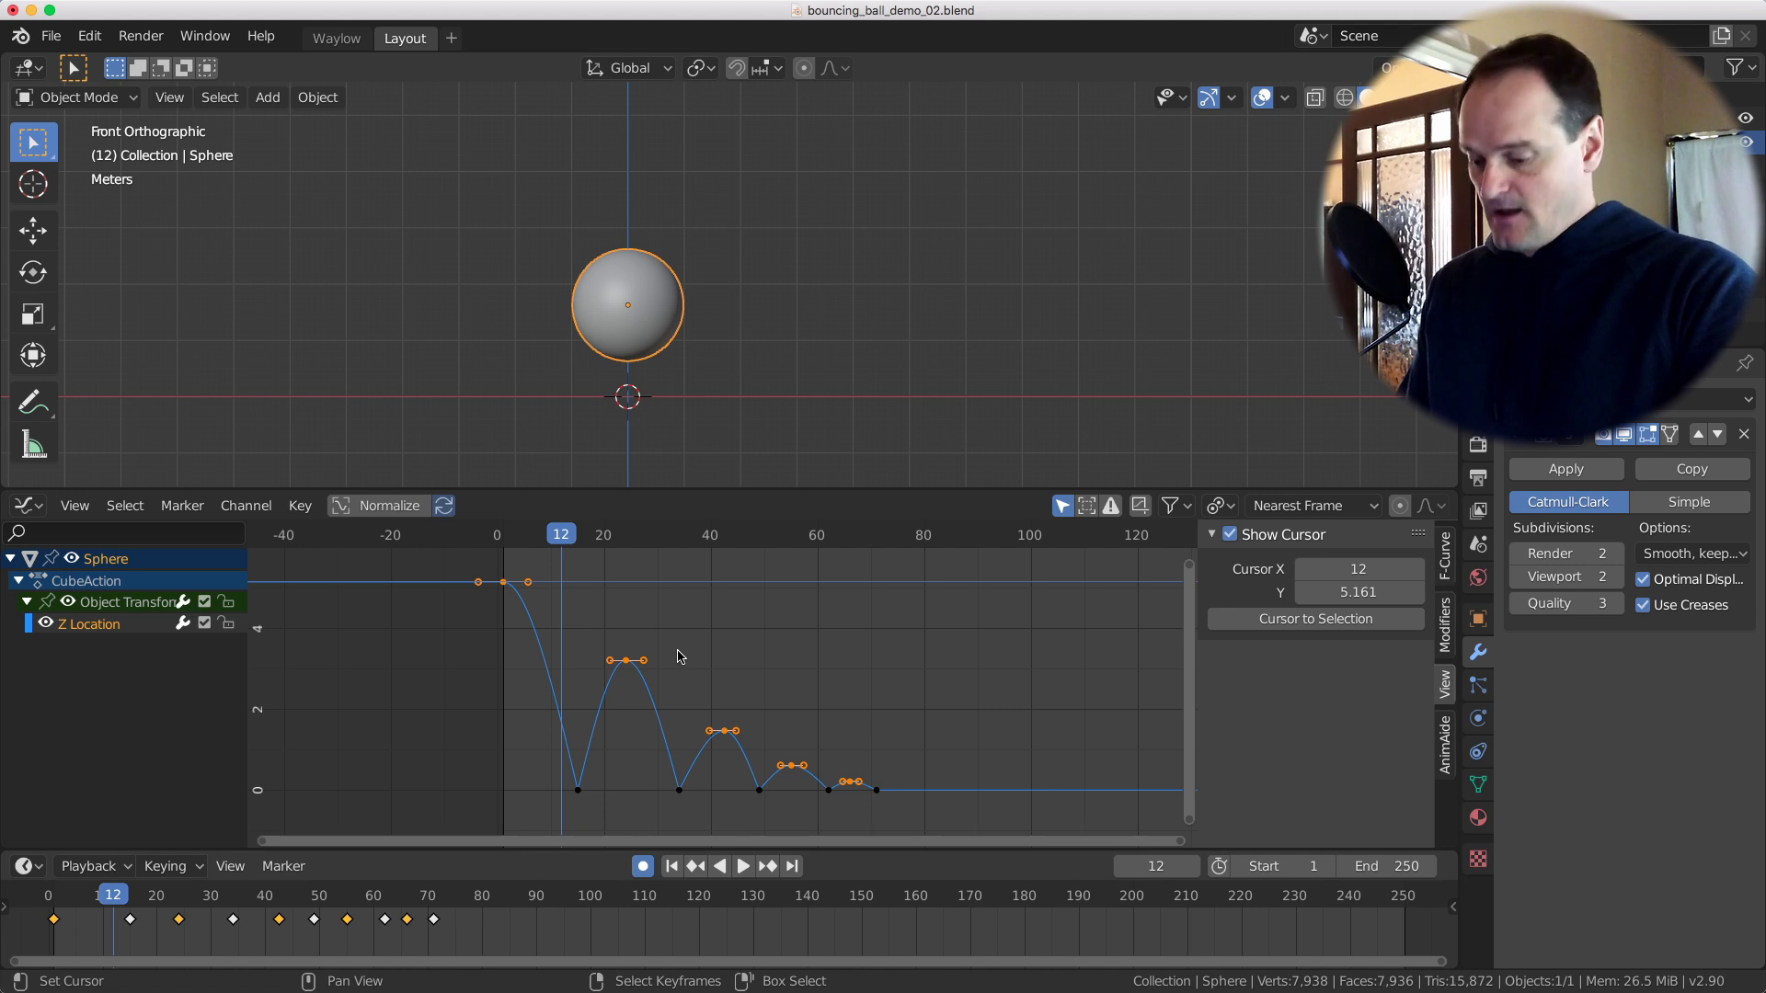
key(period)
click(693, 791)
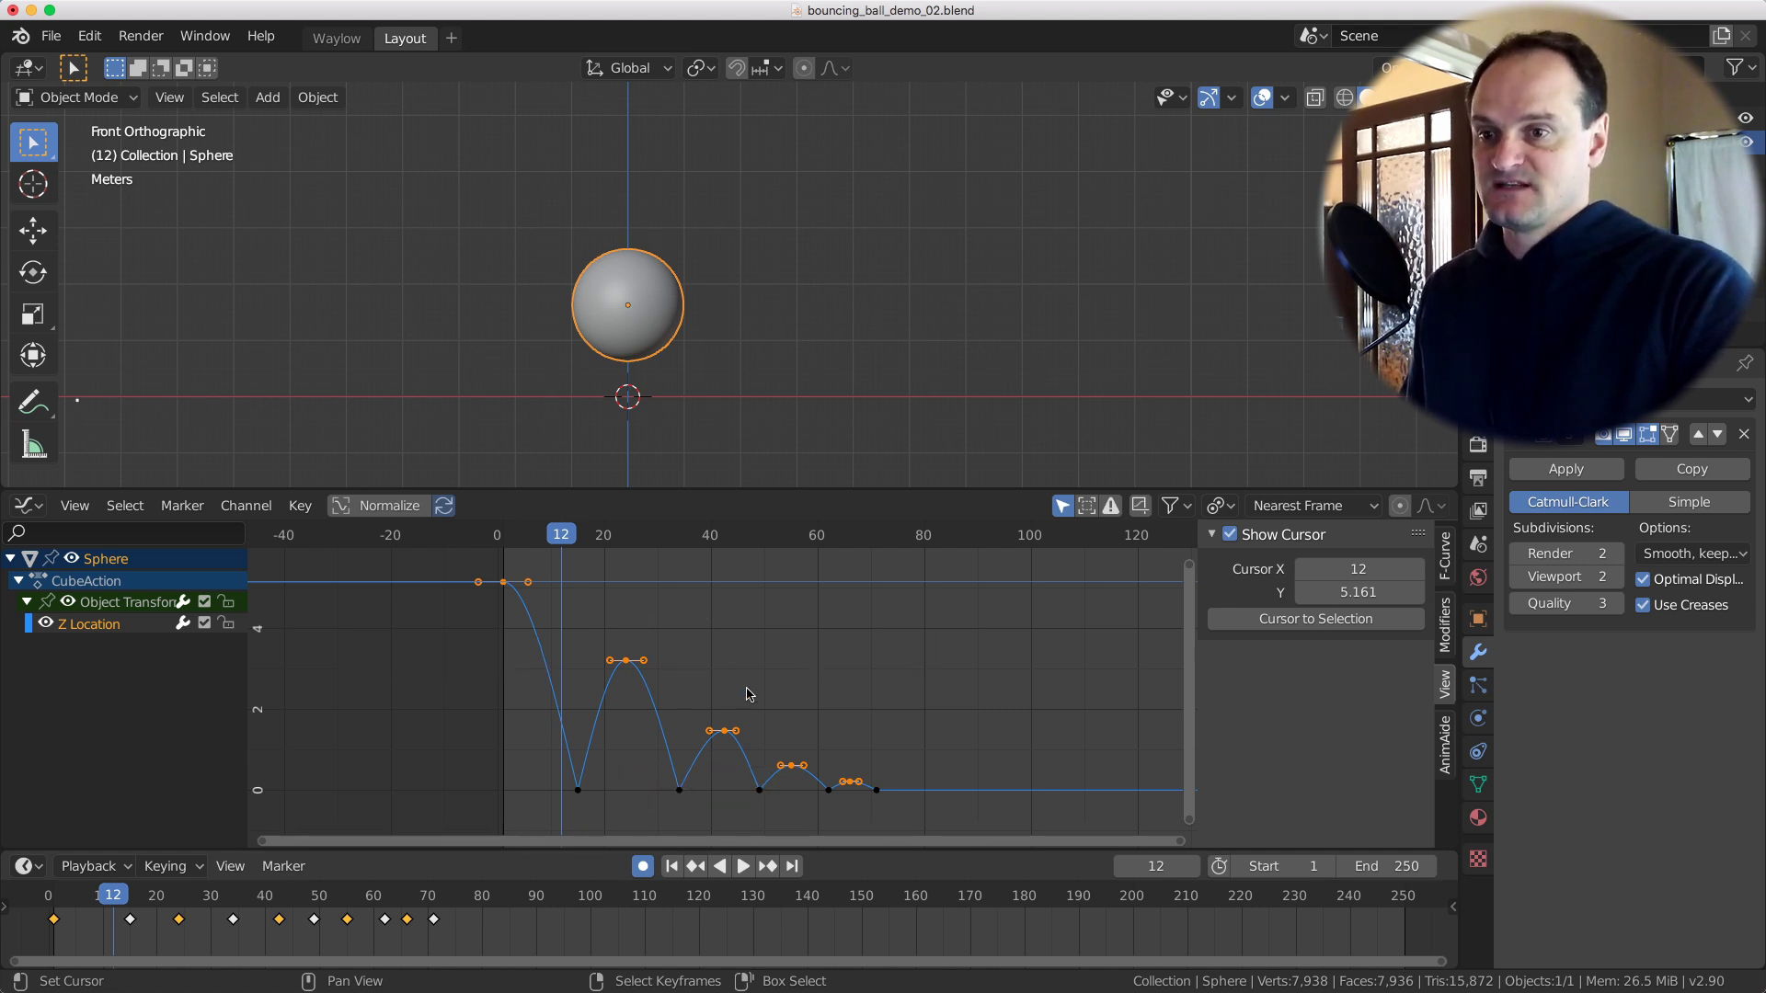
Try scaling and rotating the handles of the selected peak keyframes about their individual centers.
key(s)
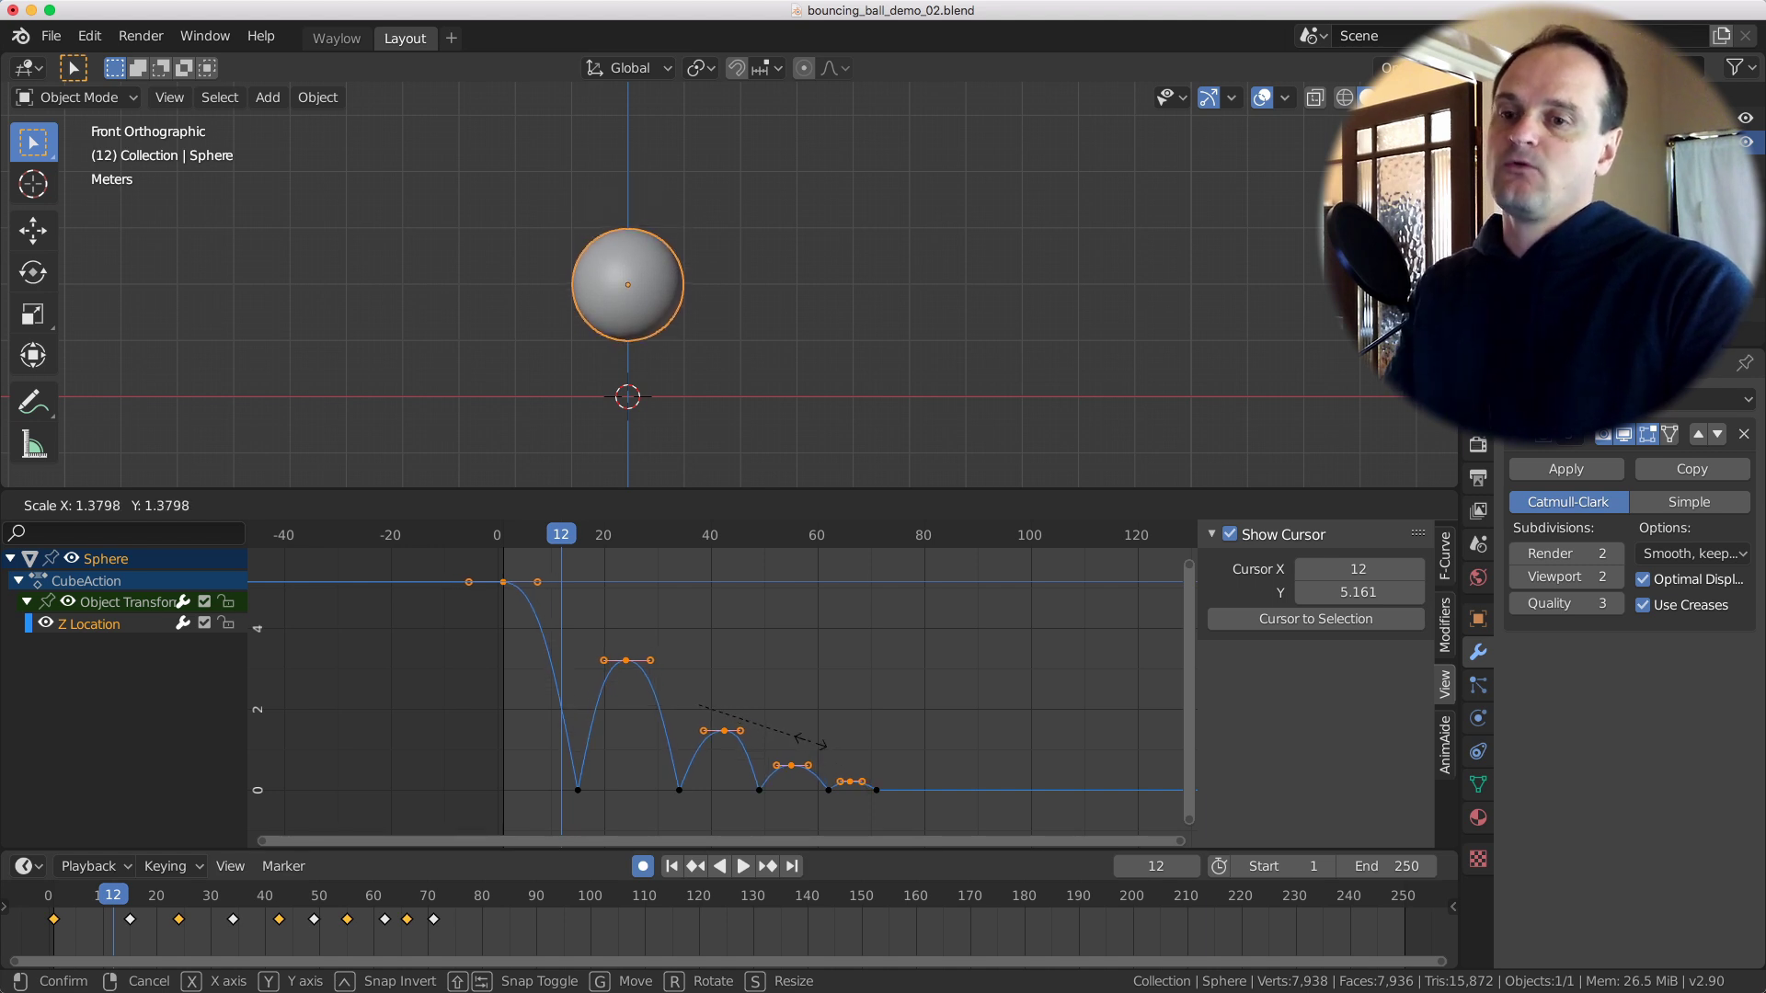
click(813, 746)
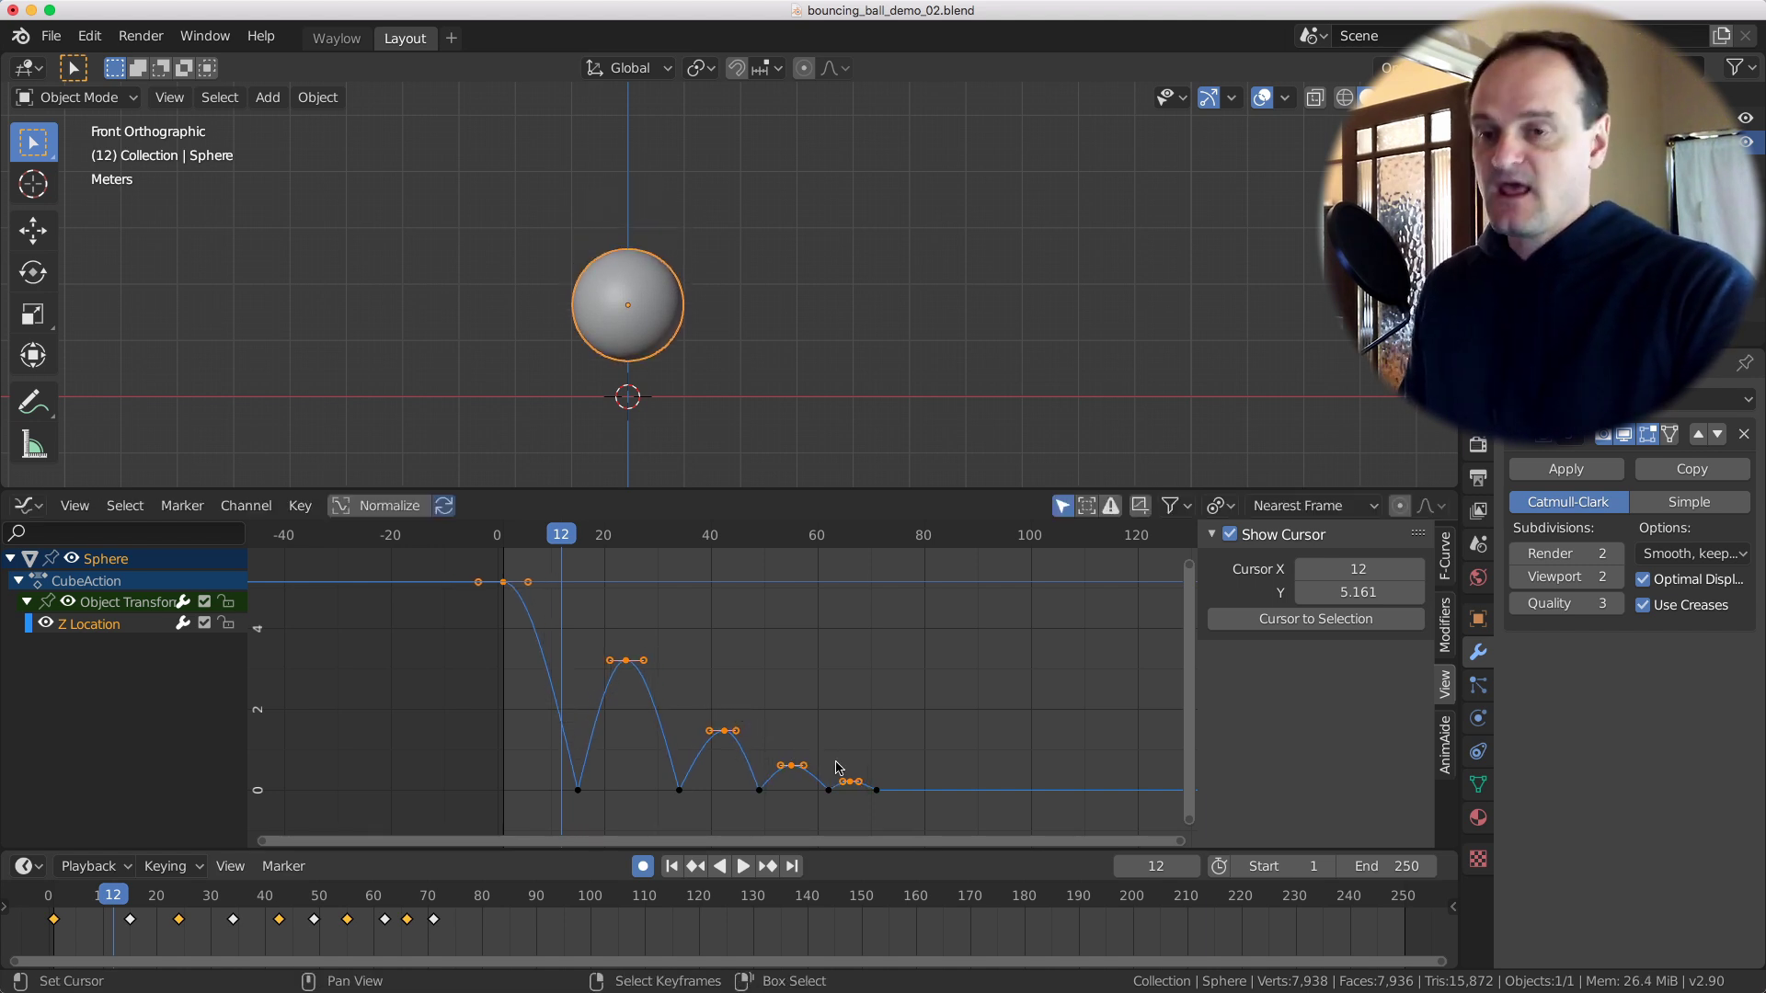
key(r)
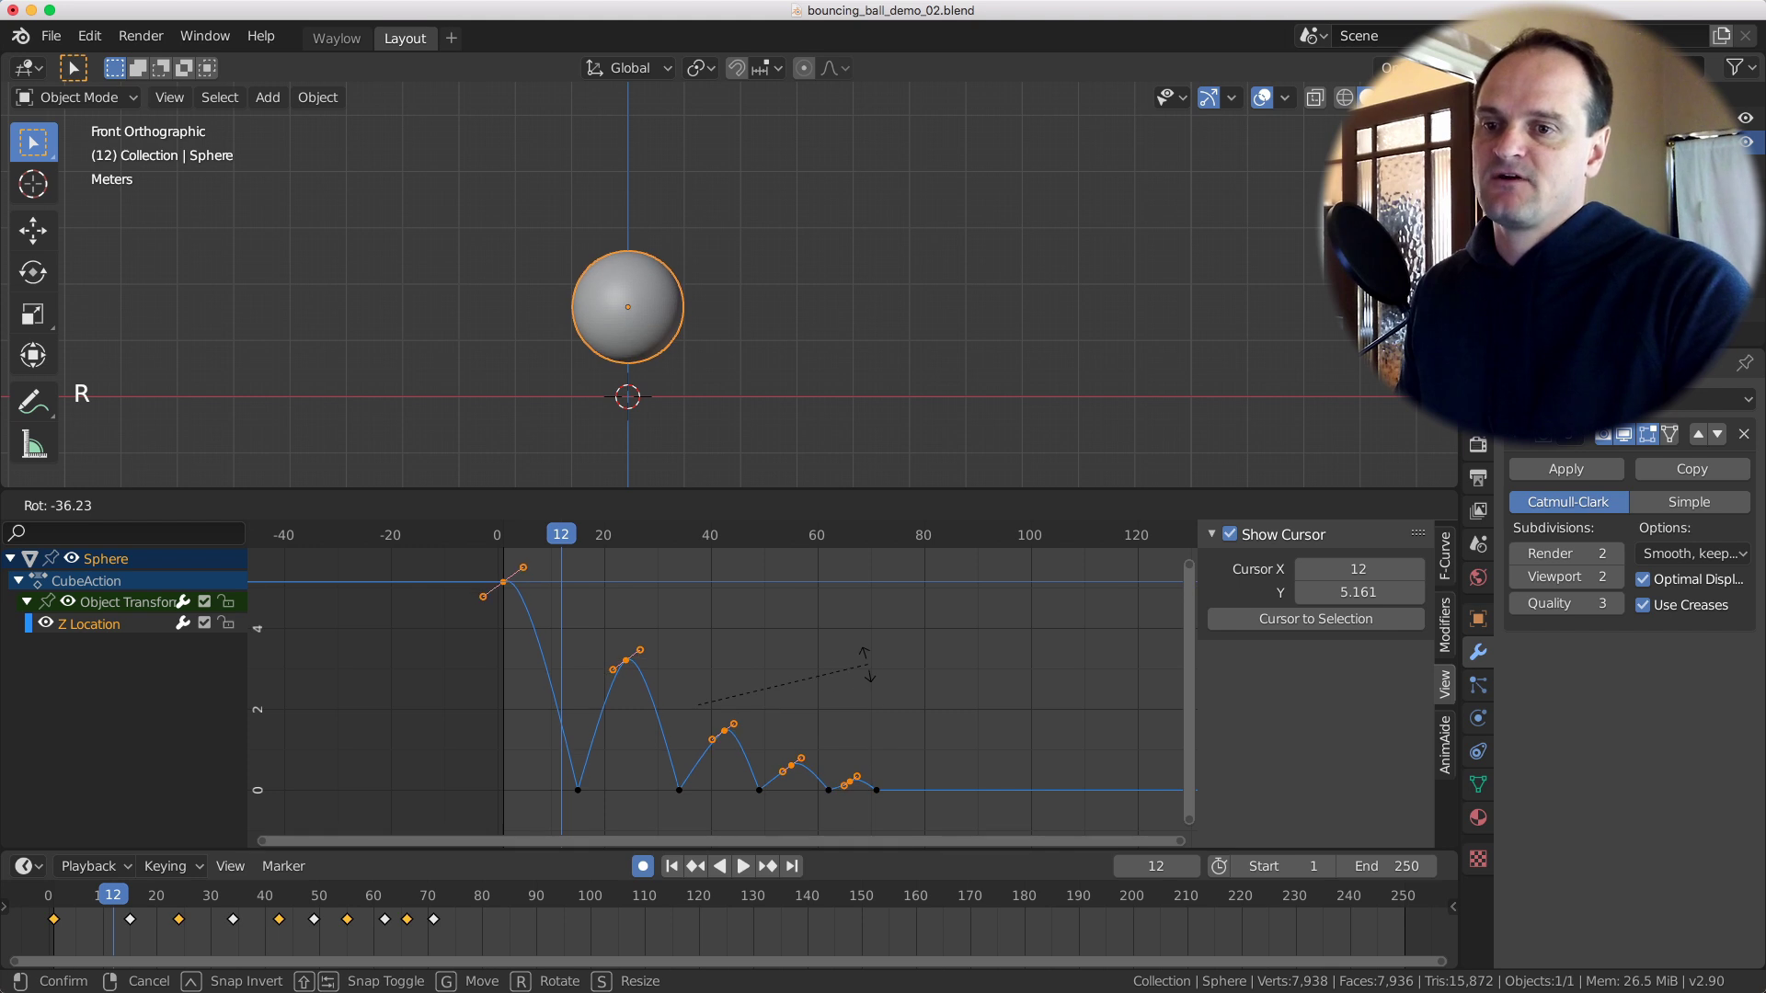
right_click(865, 658)
key(s)
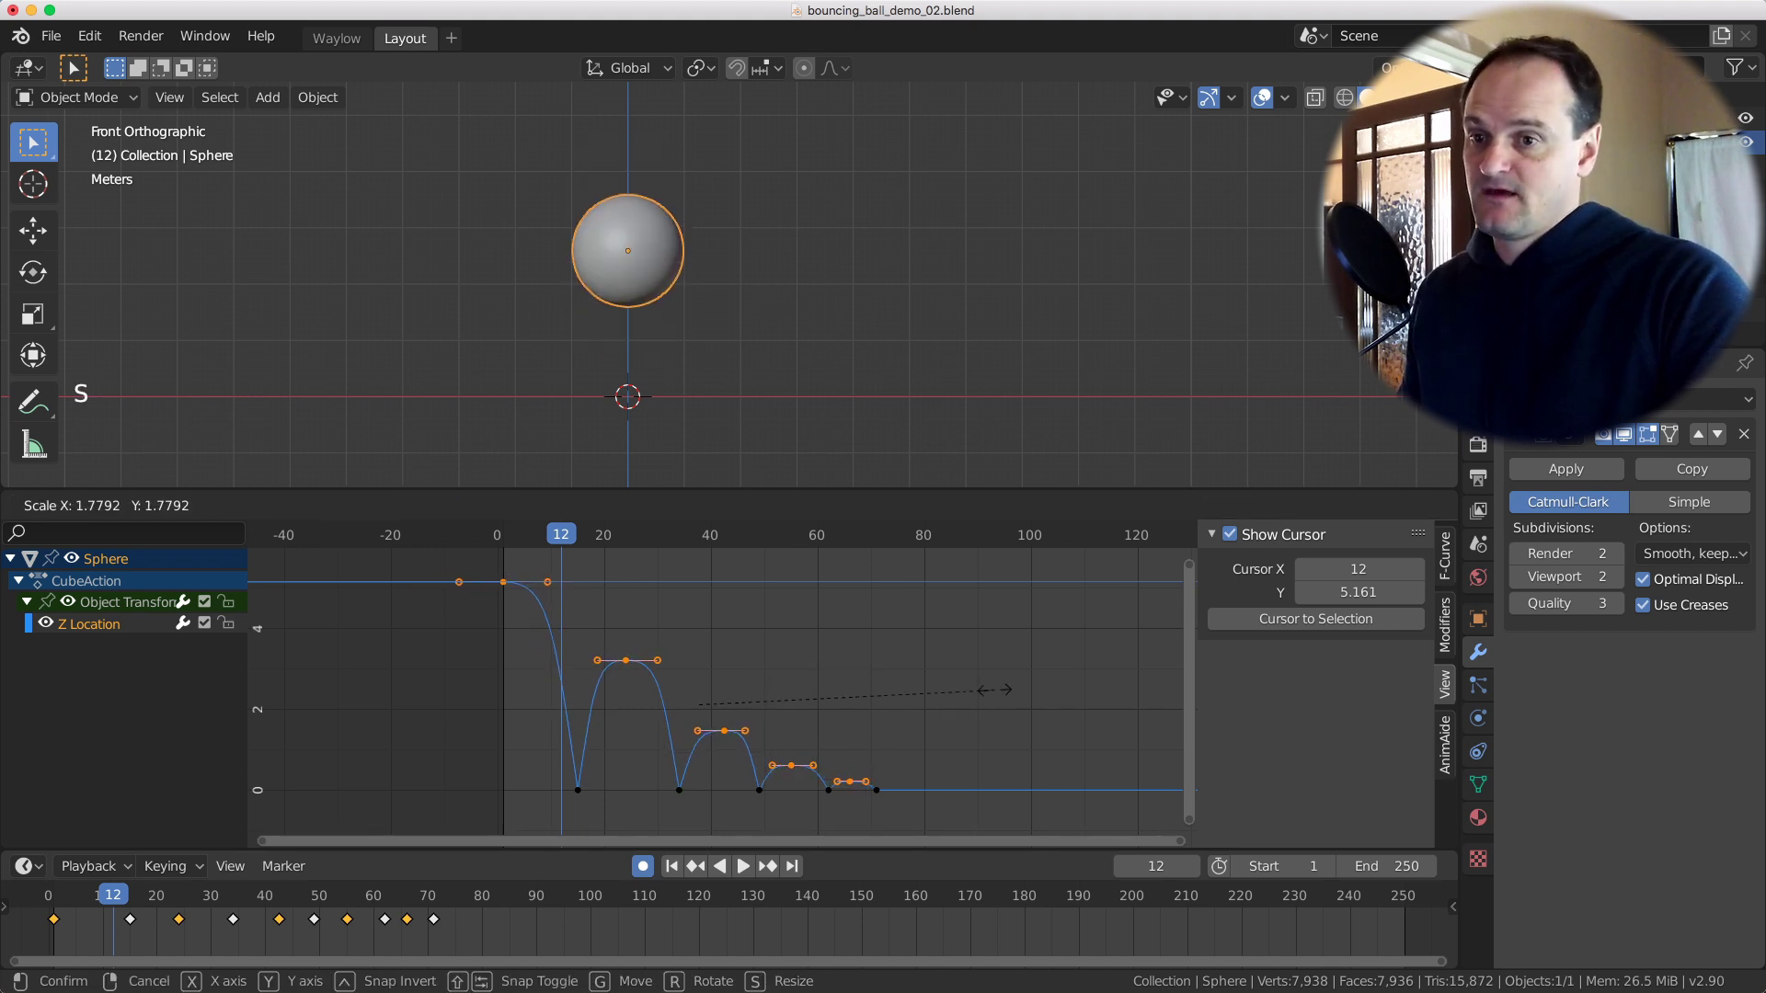
click(875, 687)
Set the pivot point to Bounding Box Center and try scaling the selected starting and peak keyframes about it.
key(period)
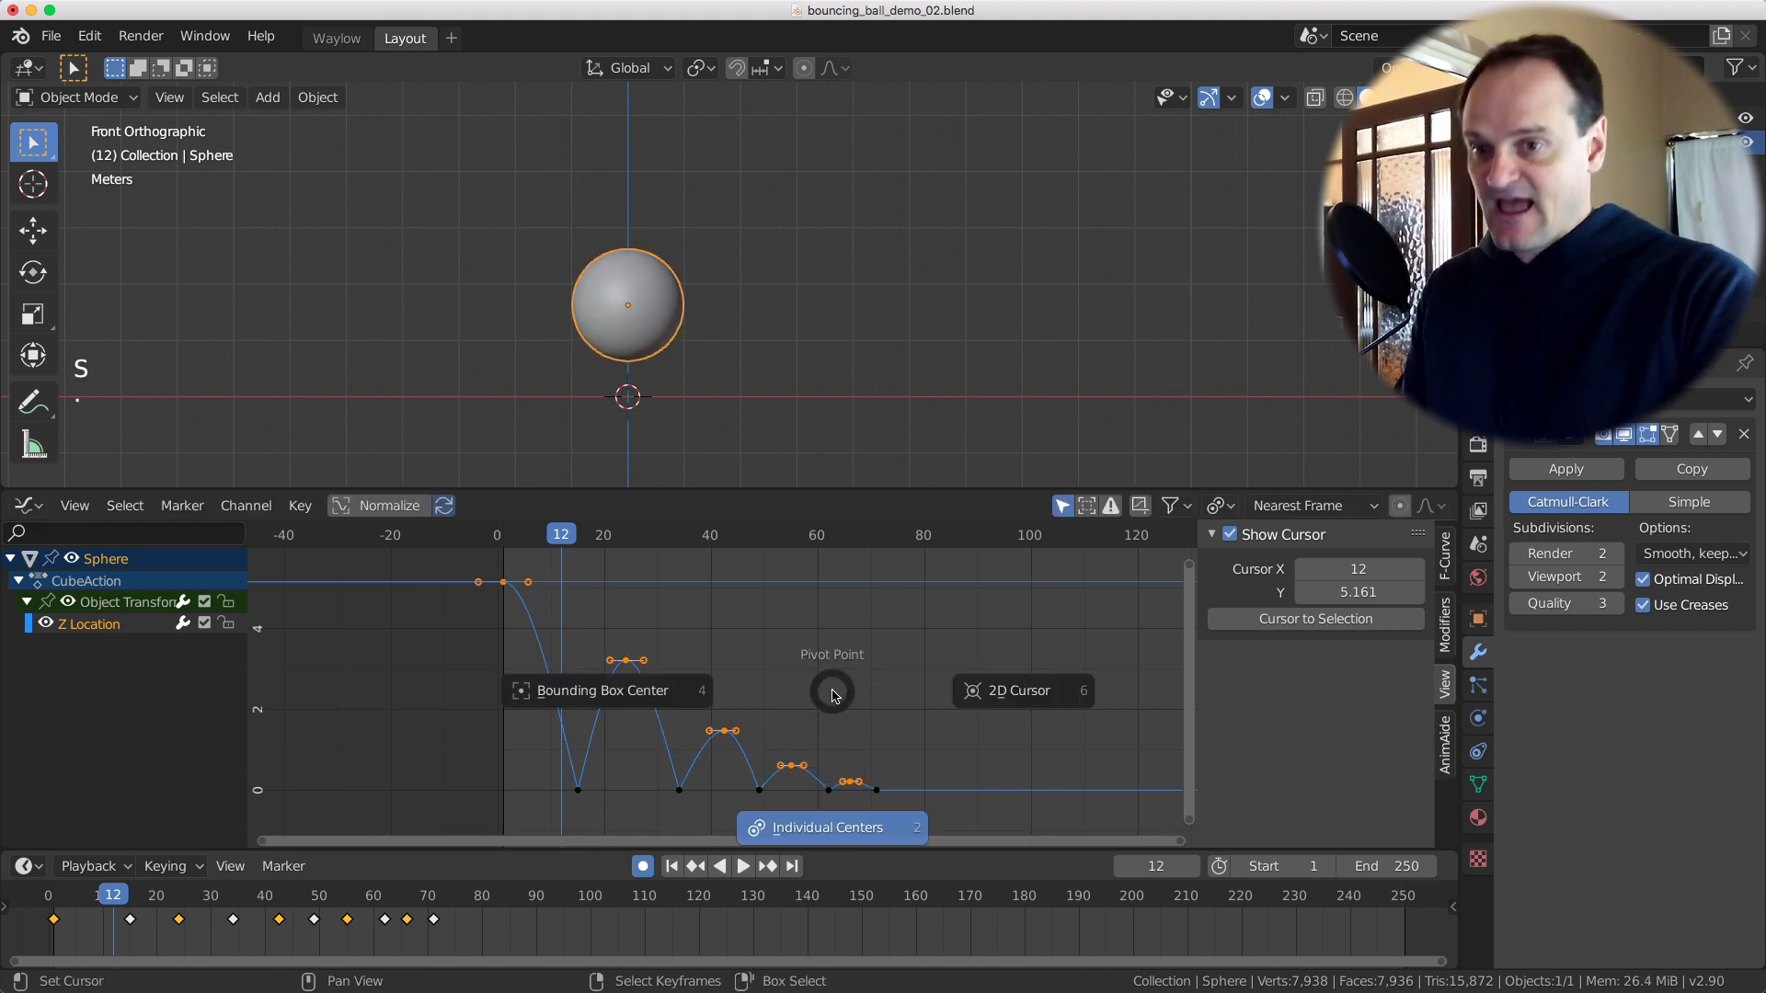
click(967, 712)
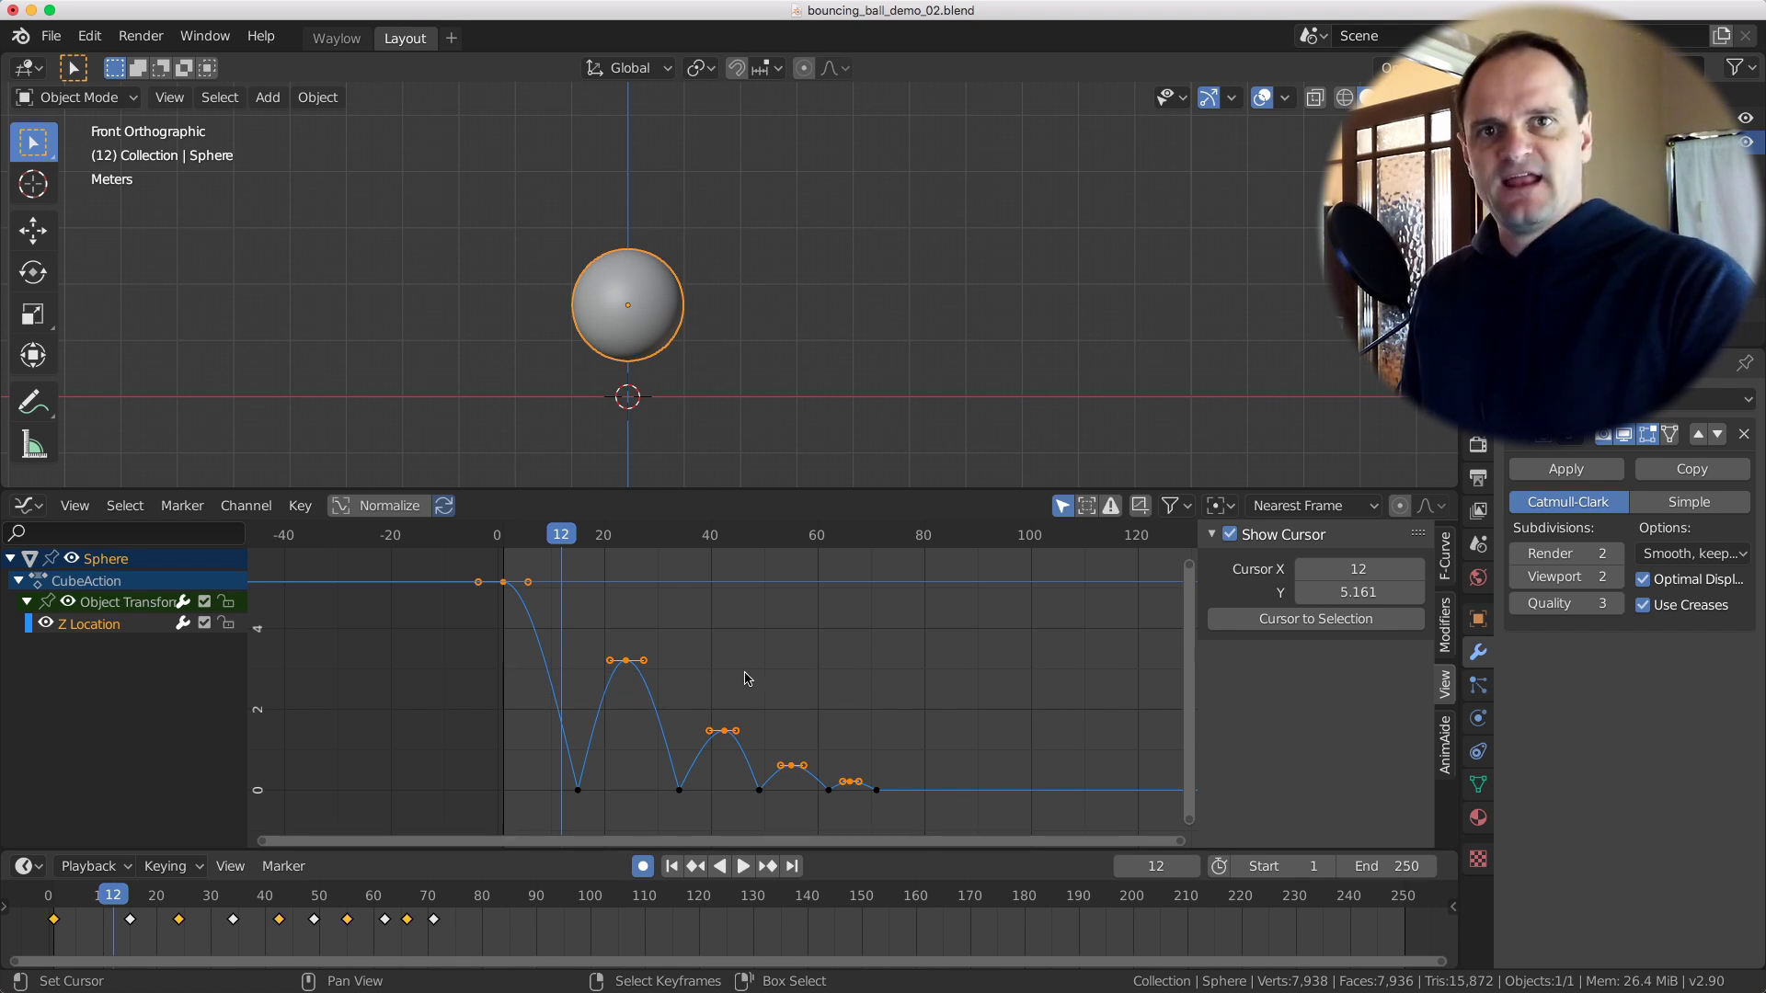
key(s)
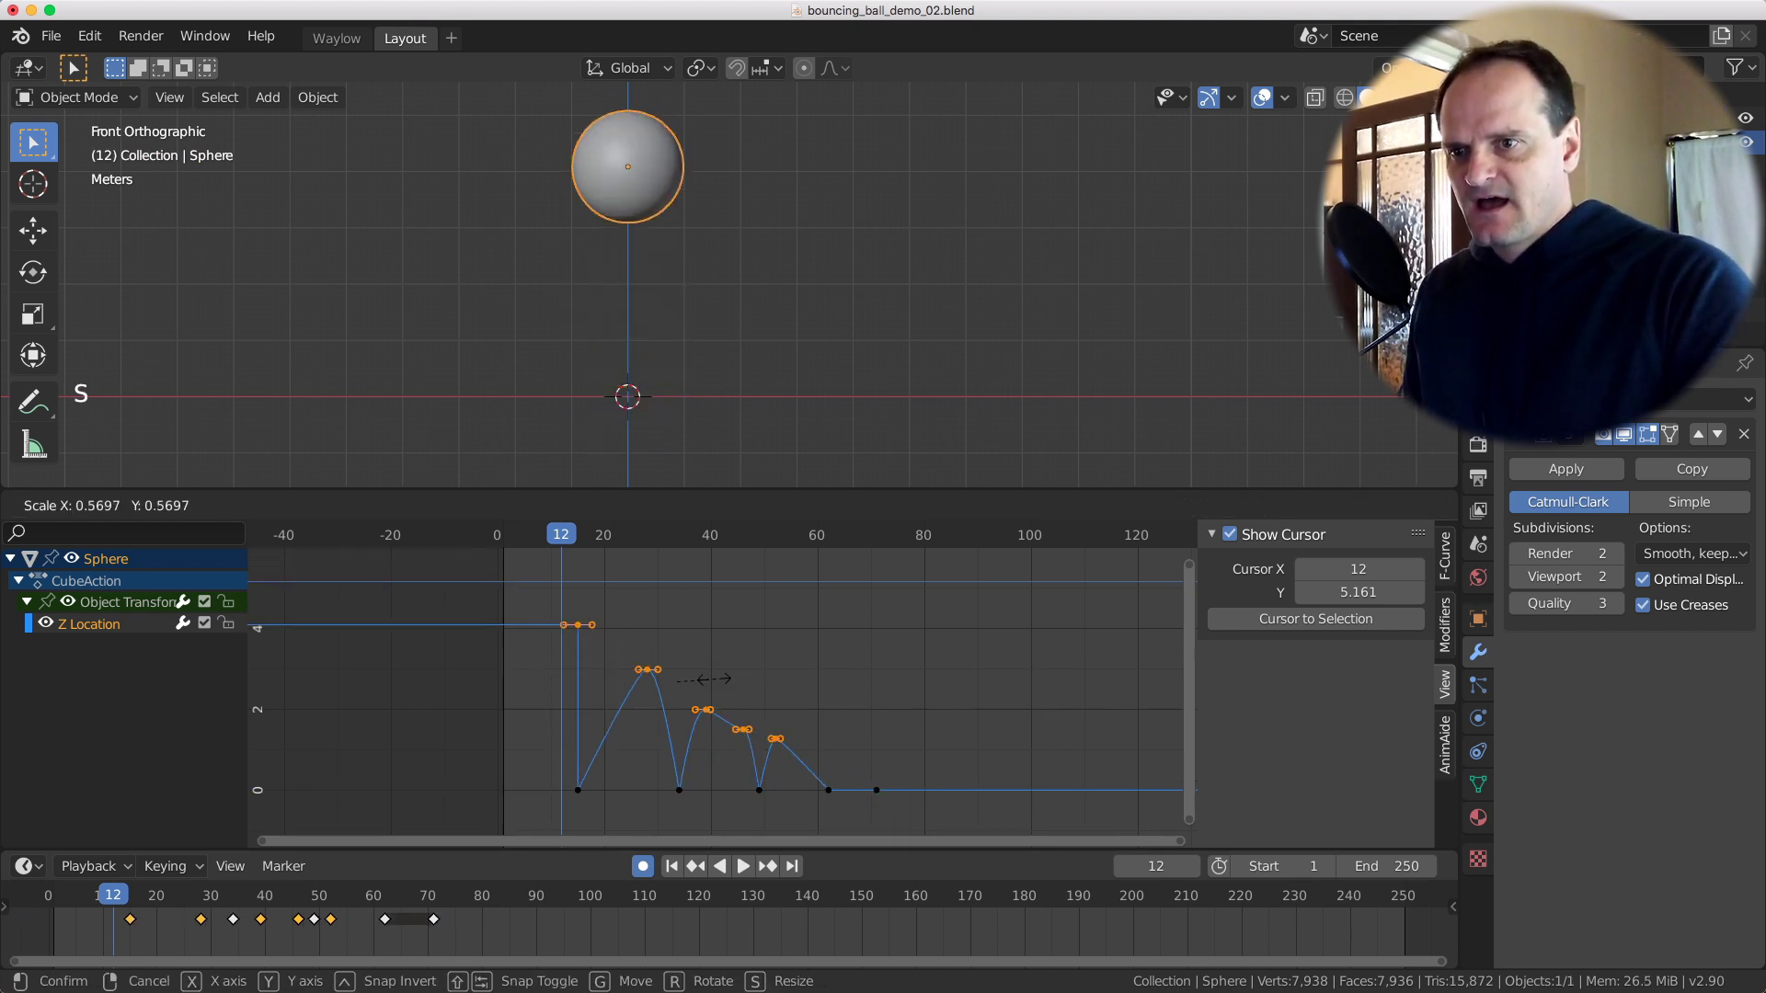
click(736, 692)
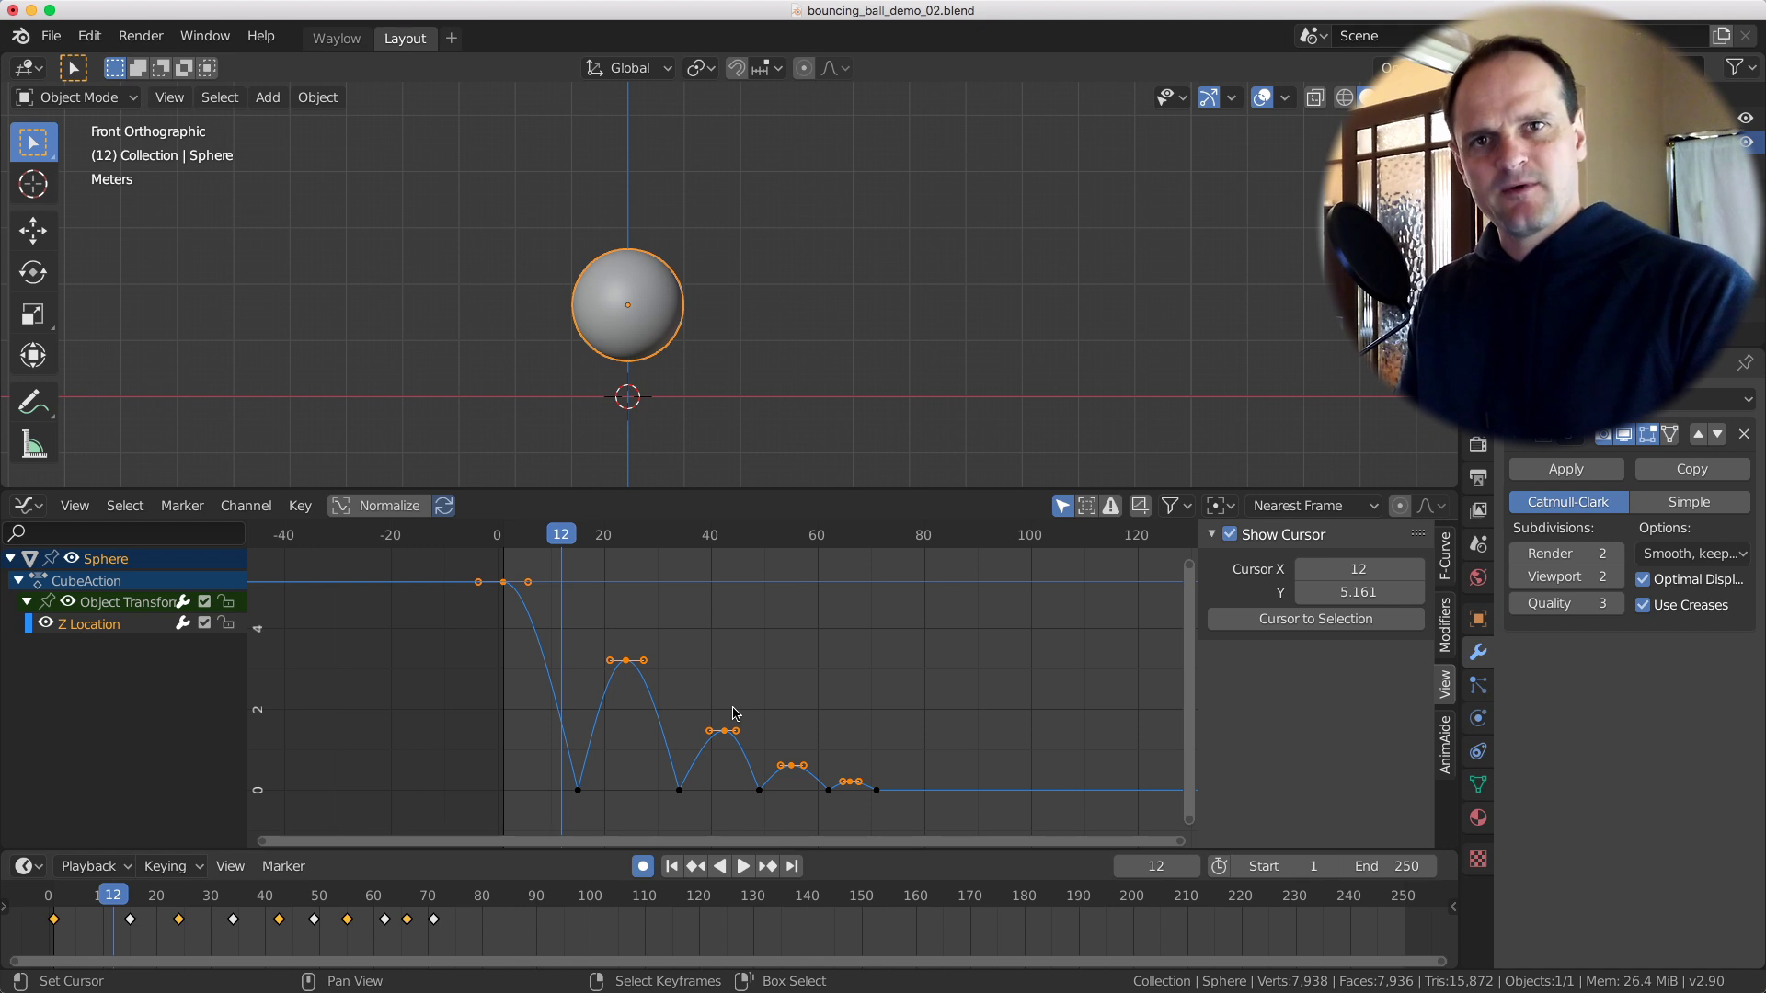
Set the pivot point to 2D Cursor and place the 2D cursor at frame 55, at a value of about 3.09.
key(period)
click(1076, 673)
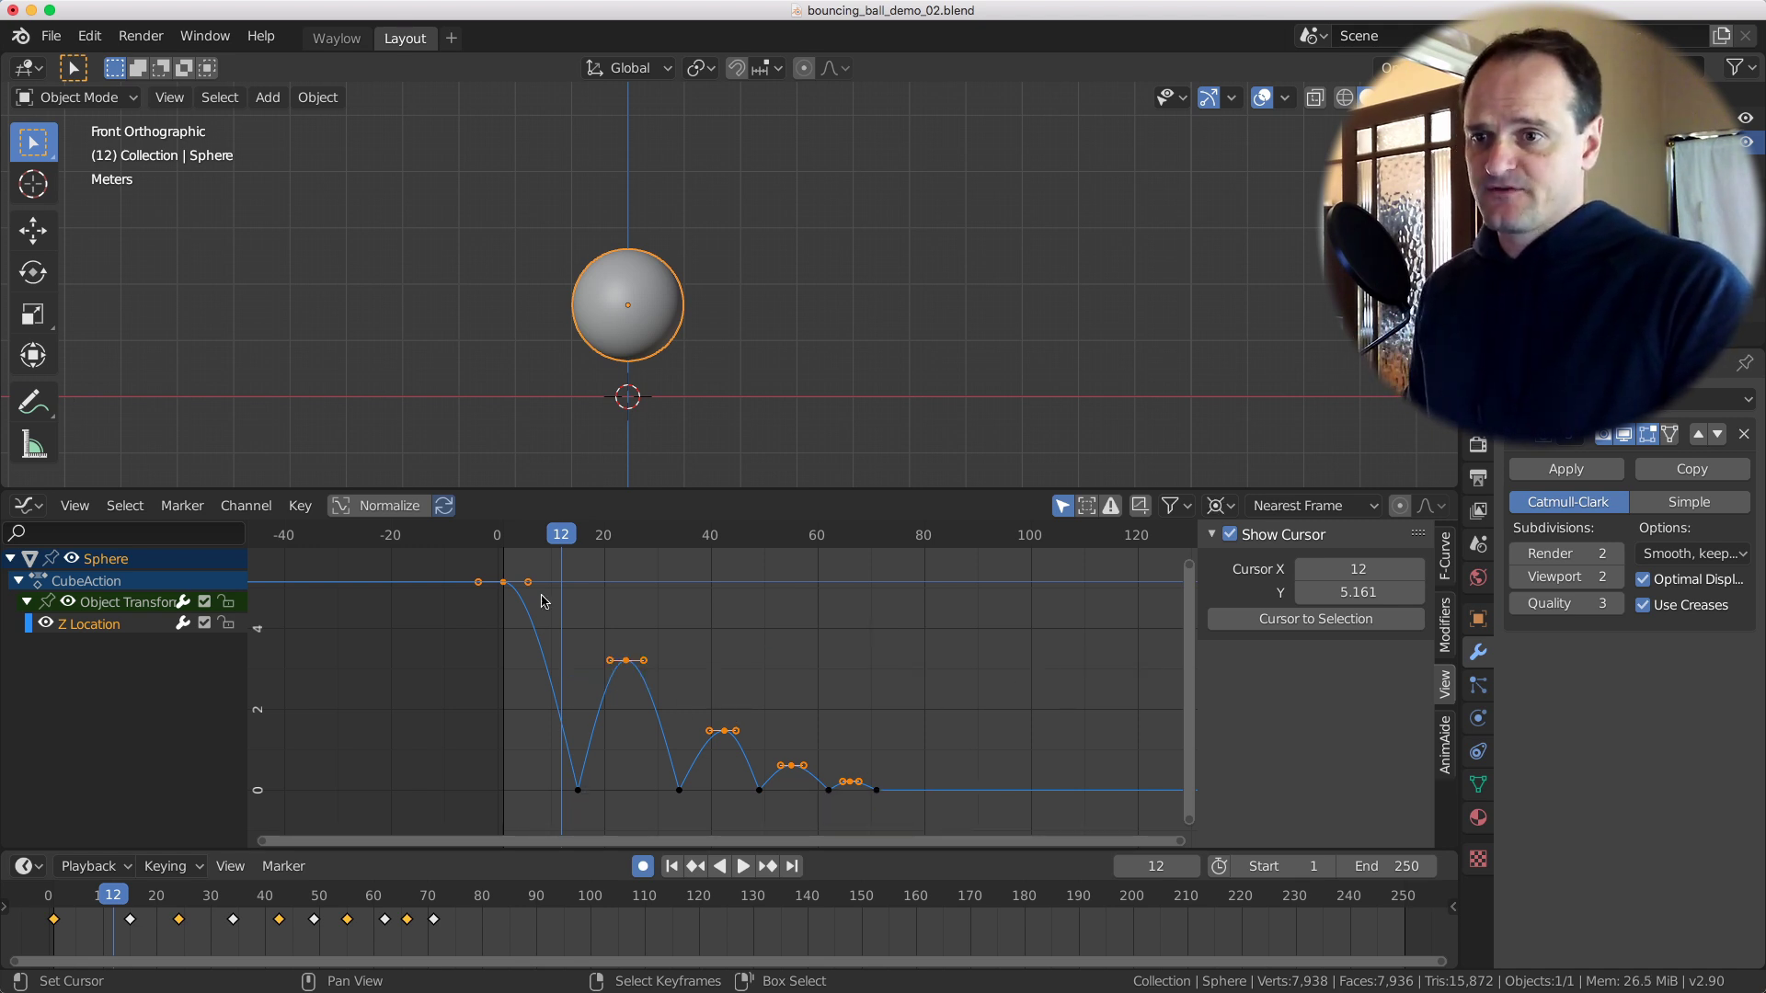
drag(545, 588, 790, 665)
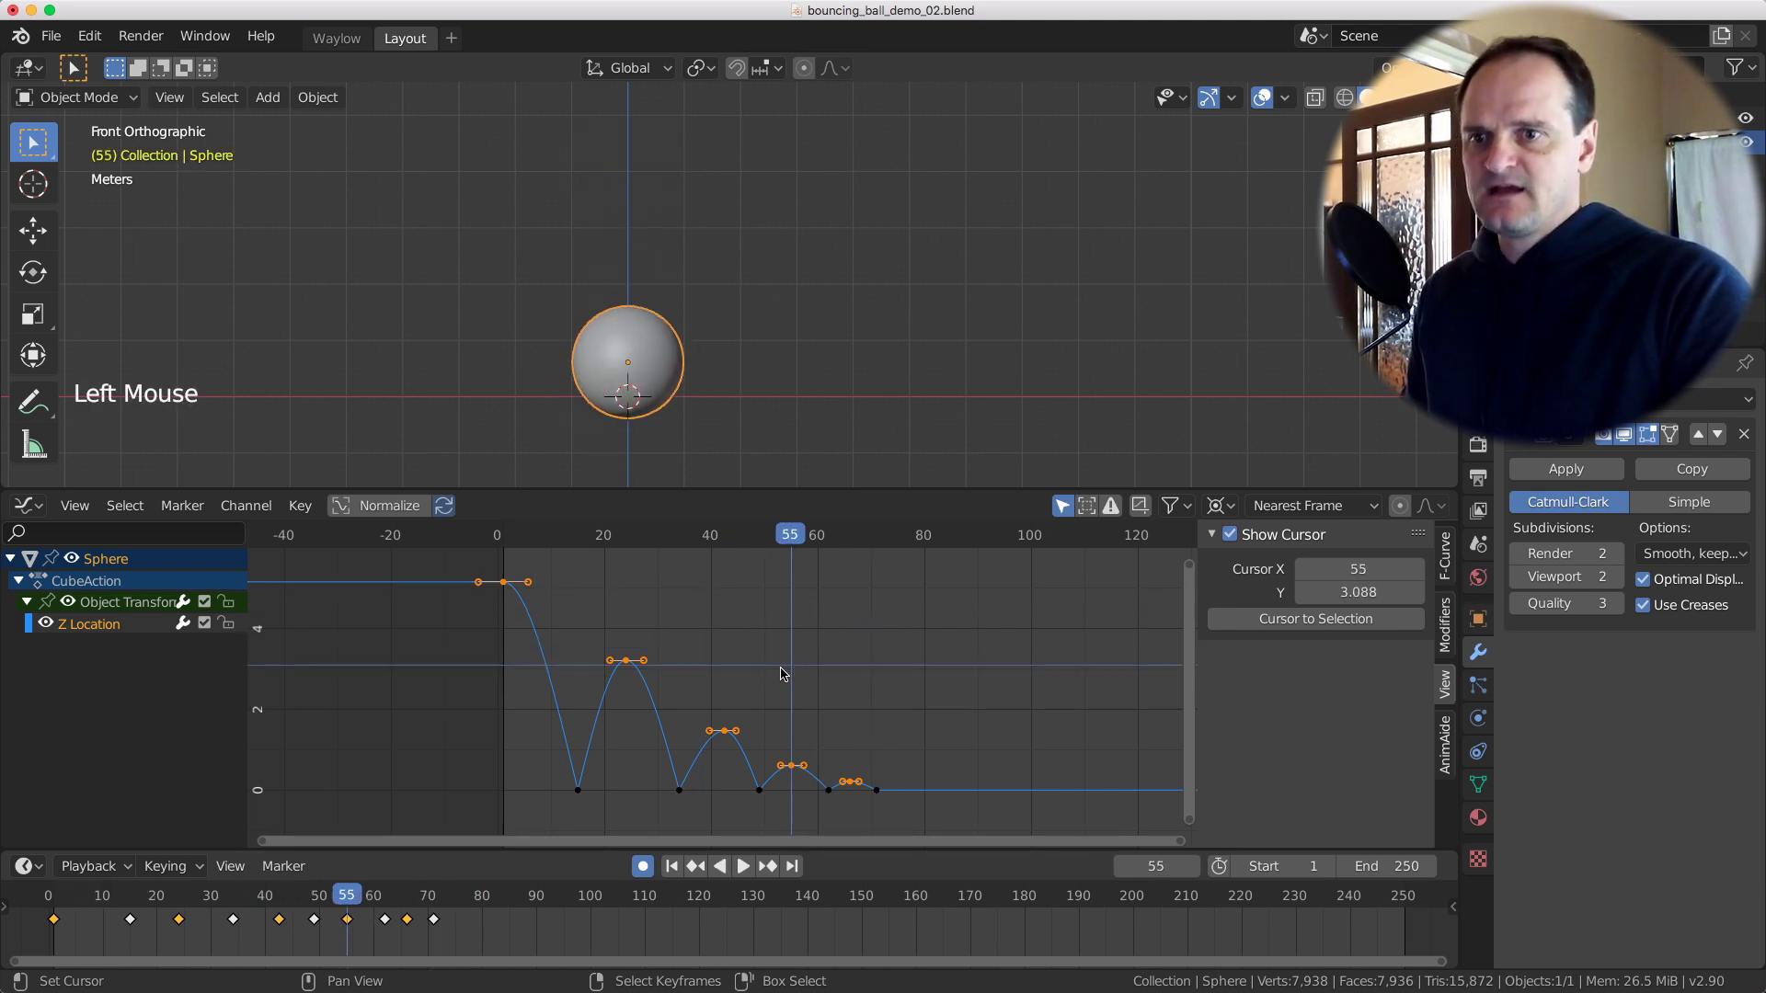
Toggle the 2D cursor display off and back on, and hide and reshow the graph editor's sidebar.
click(1231, 535)
click(1230, 535)
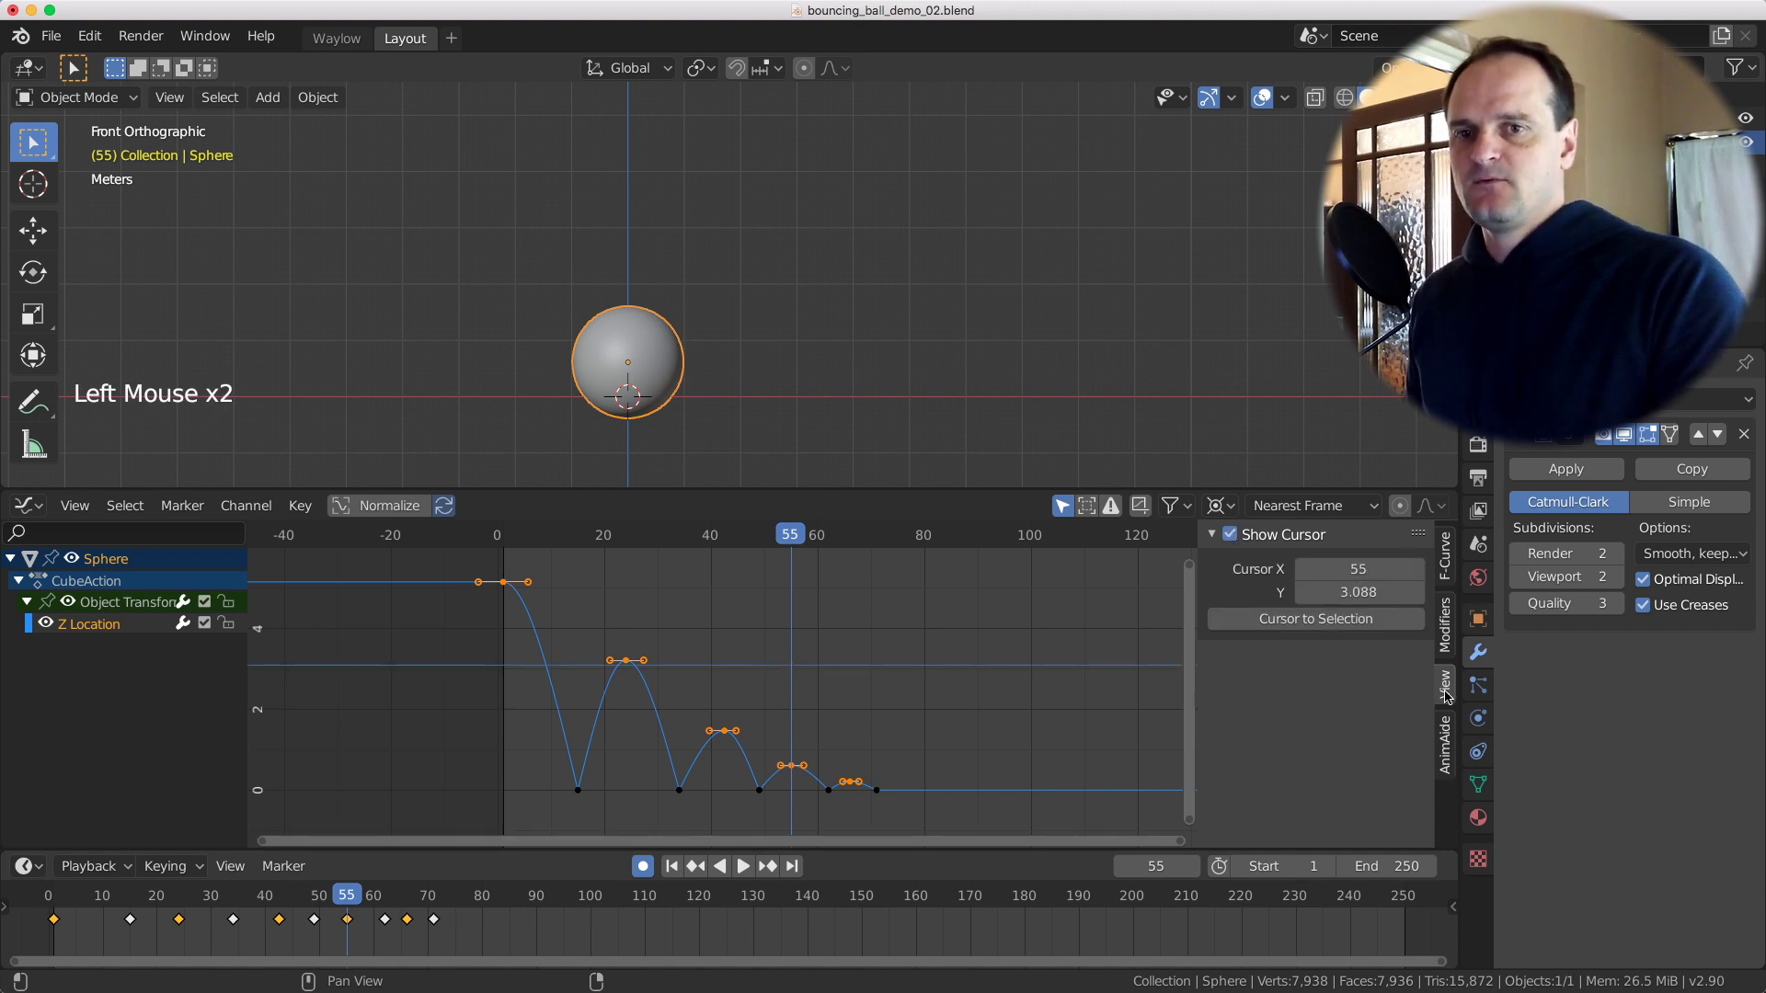
key(n)
key(n)
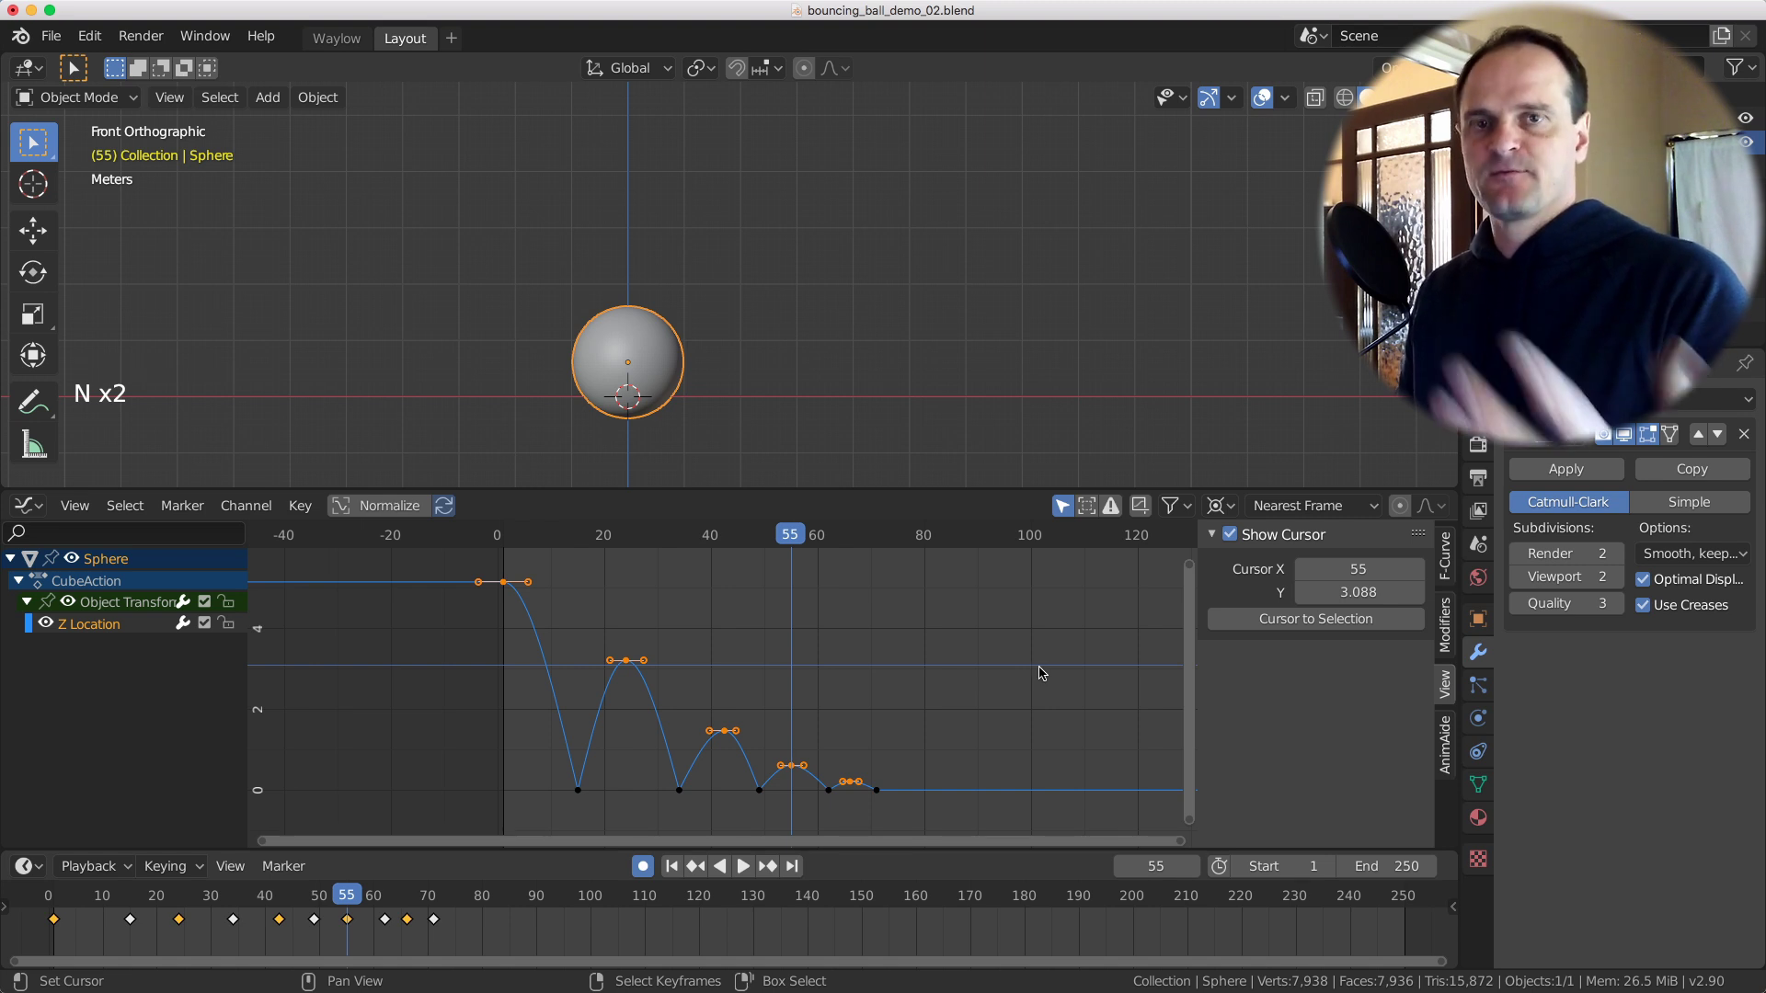
key(n)
key(n)
key(n)
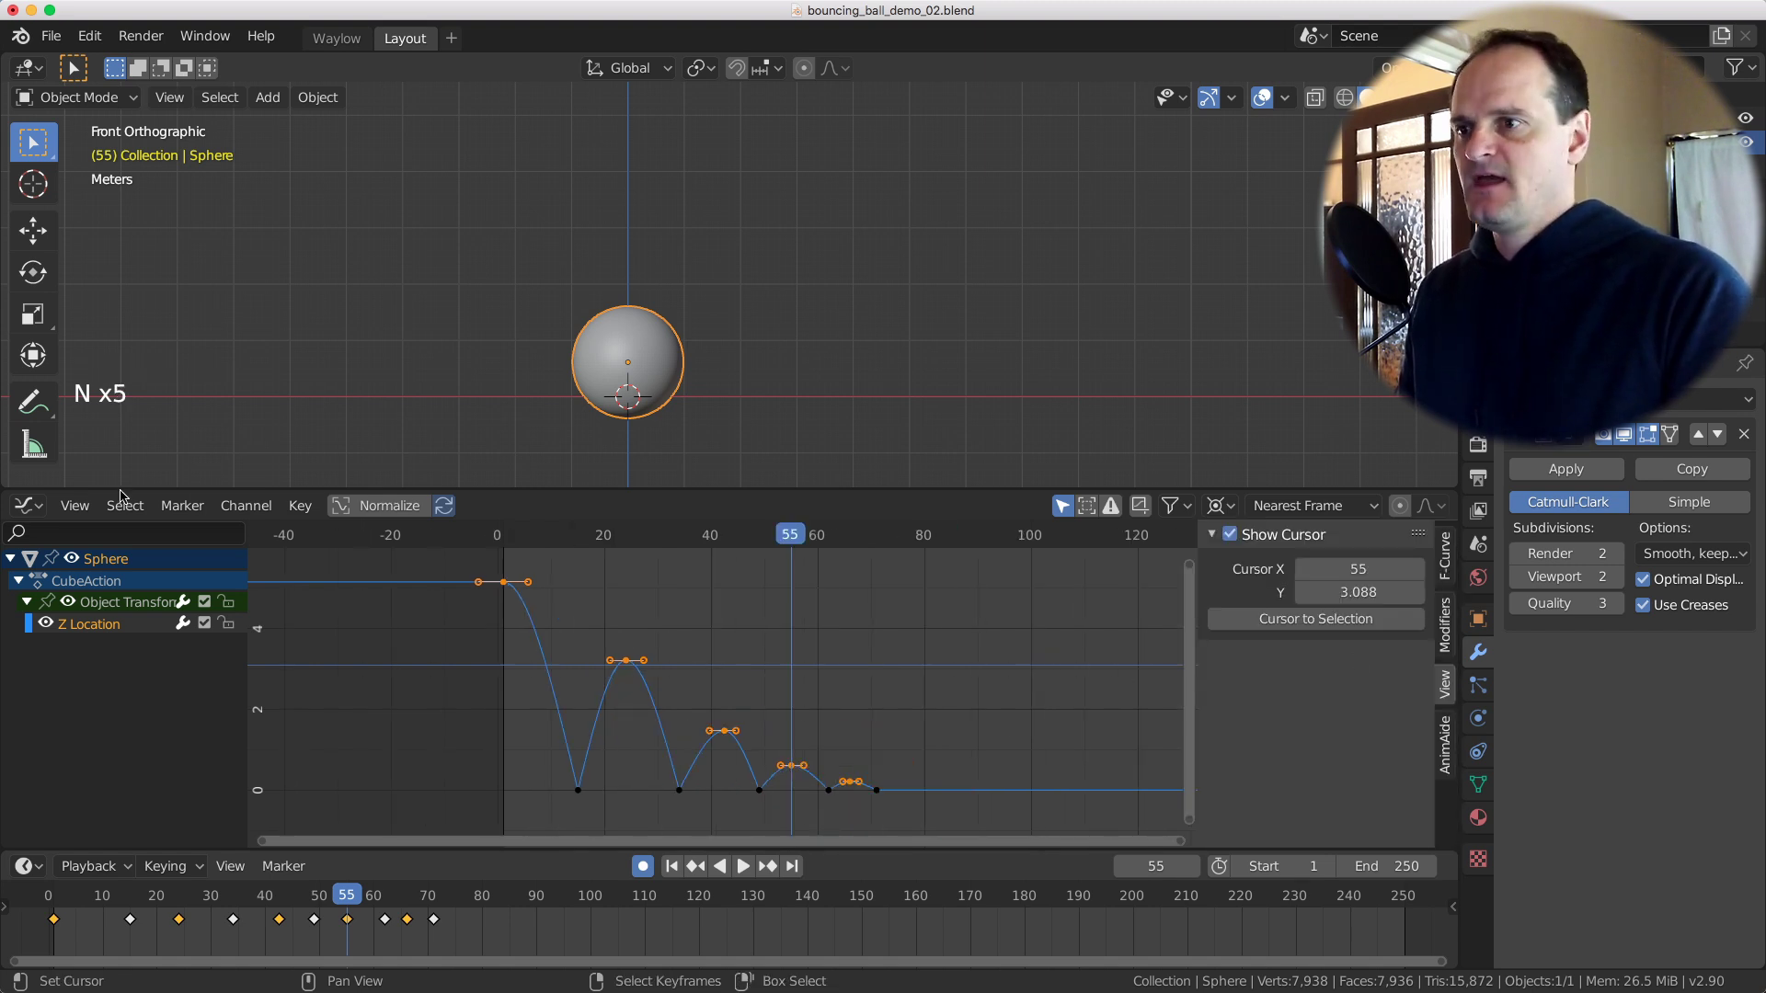
Hide the 2D cursor, select the keyframe at frame 15, and show the 2D cursor again.
click(83, 508)
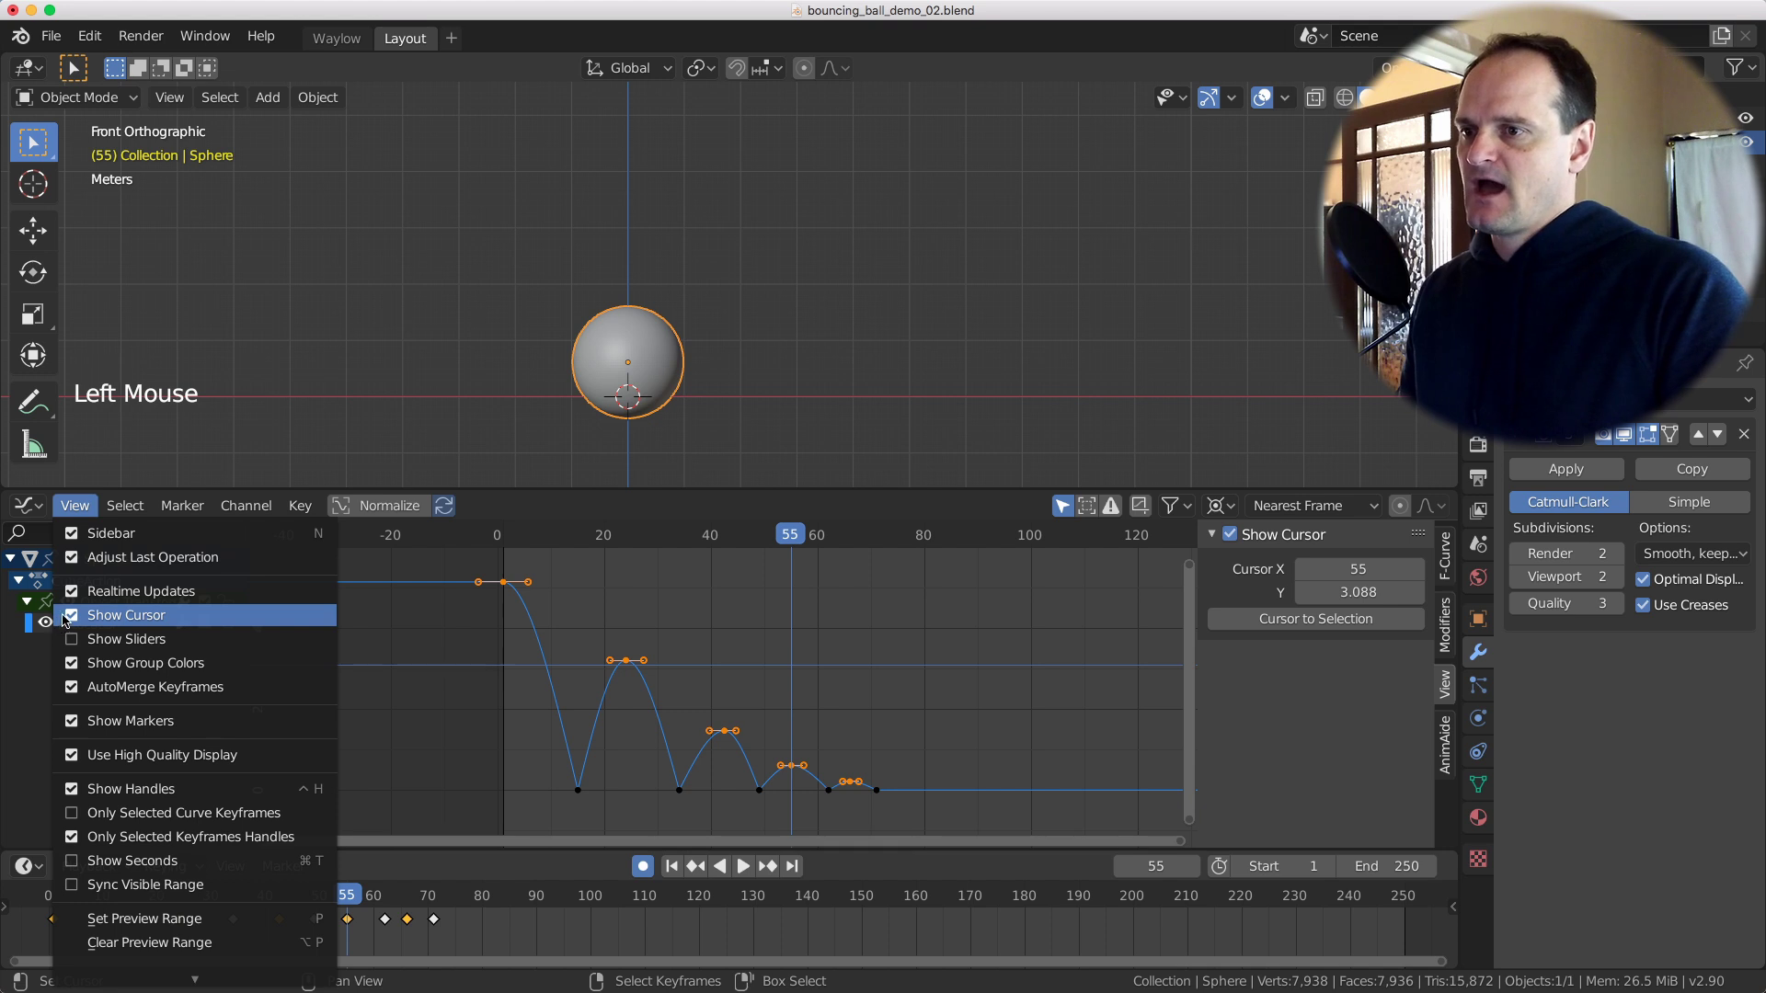
click(60, 620)
right_click(578, 789)
right_click(578, 789)
click(1230, 534)
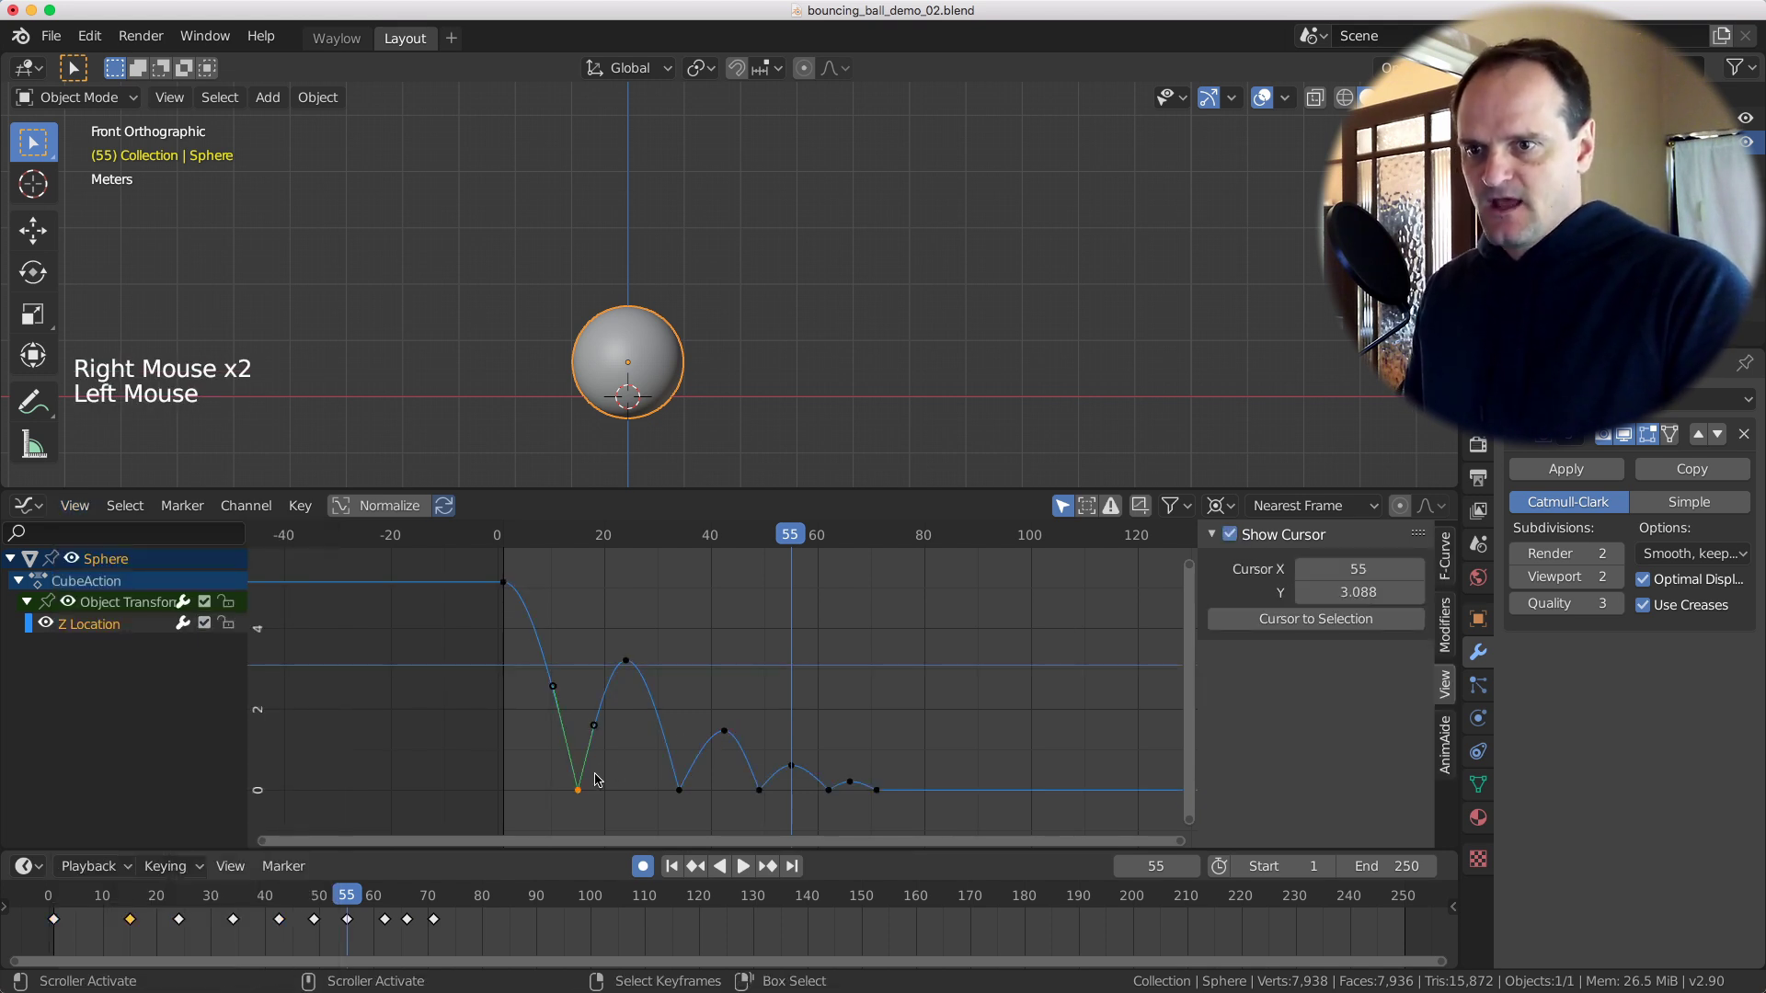
Select the starting keyframe and all rebound peaks, and try scaling them about the 2D cursor placed at frame 66, value 3.202.
key(a)
mouse_move(883, 676)
mouse_down()
mouse_move(434, 608)
mouse_move(800, 789)
mouse_move(838, 793)
mouse_move(890, 747)
mouse_up()
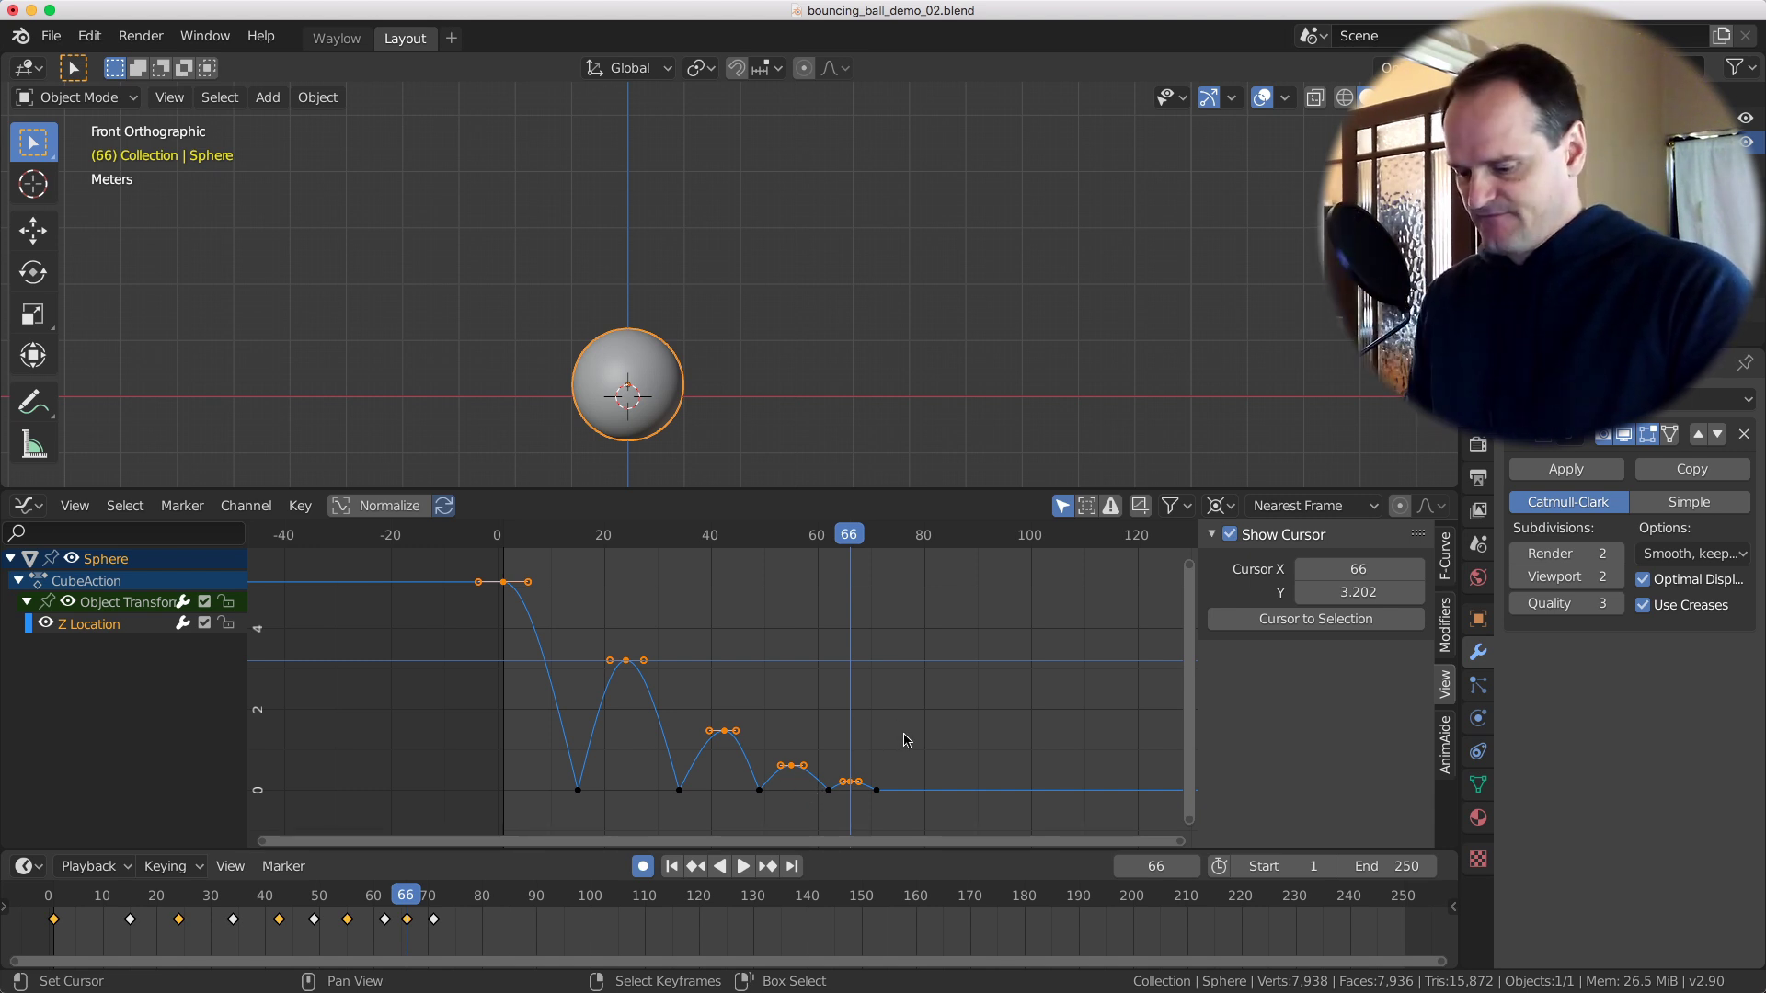
key(s)
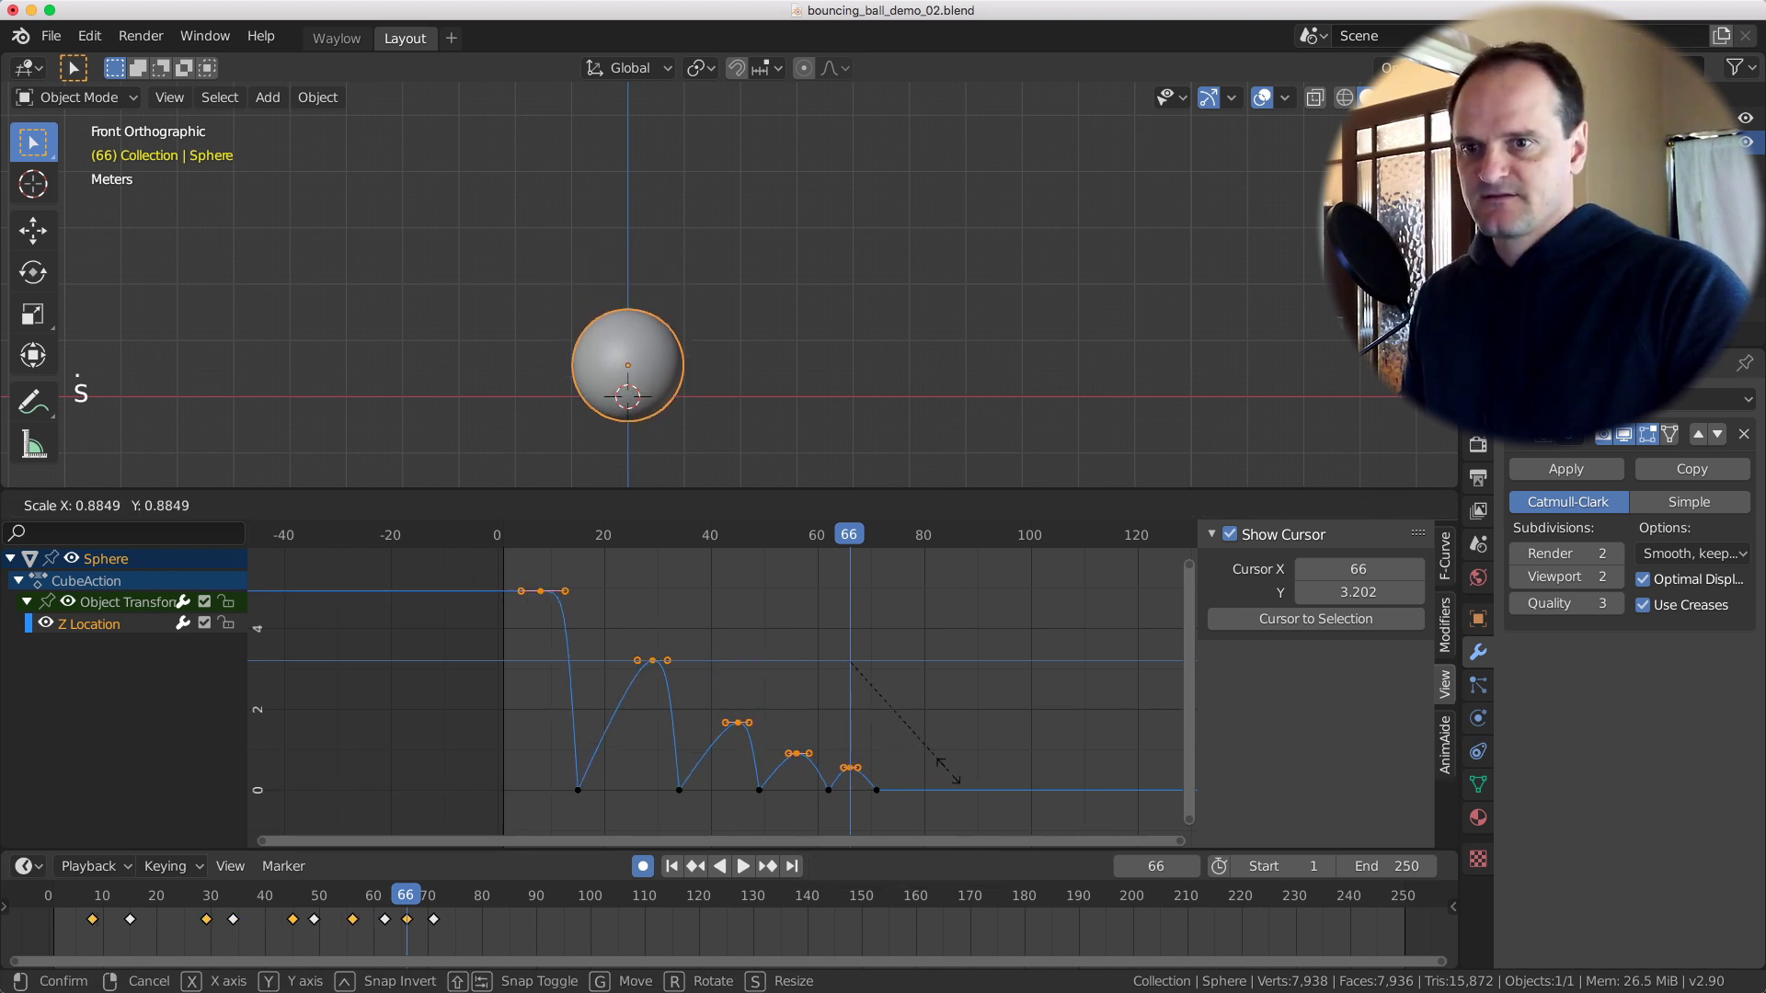
click(924, 740)
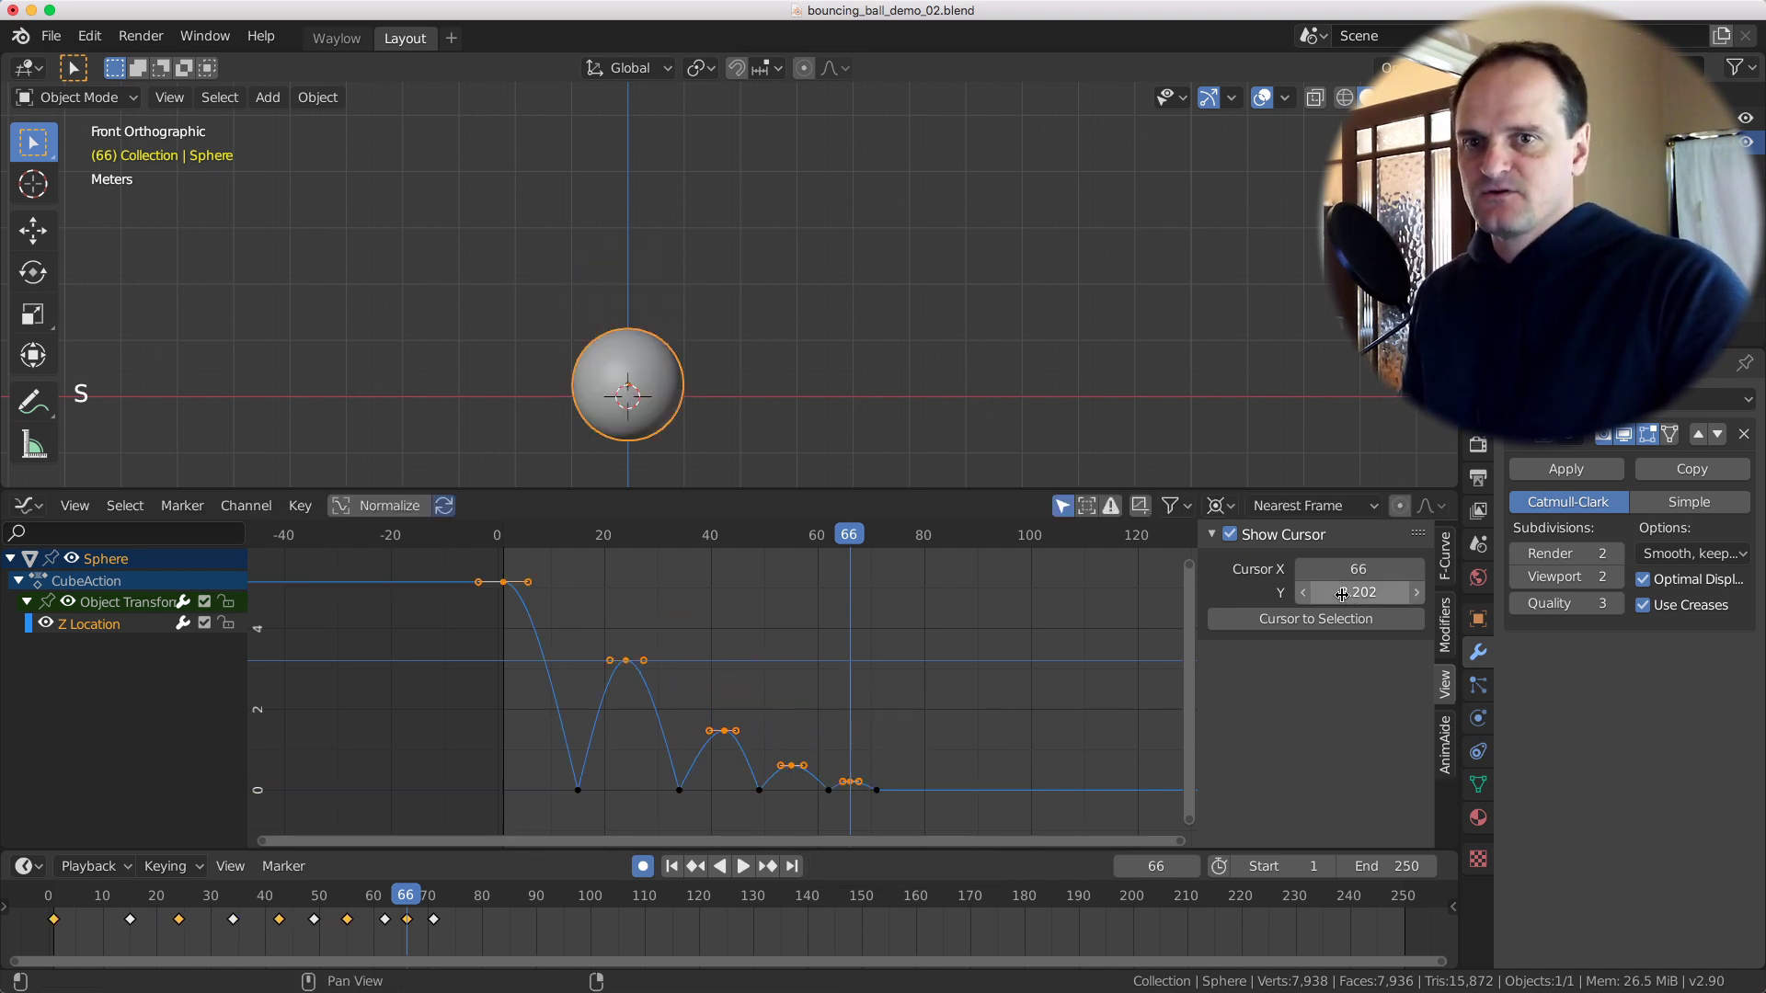
Set the 2D cursor's Y value to 0 so it lies on the ground level.
drag(1342, 593, 1269, 592)
double_click(1370, 595)
text(0)
key(Return)
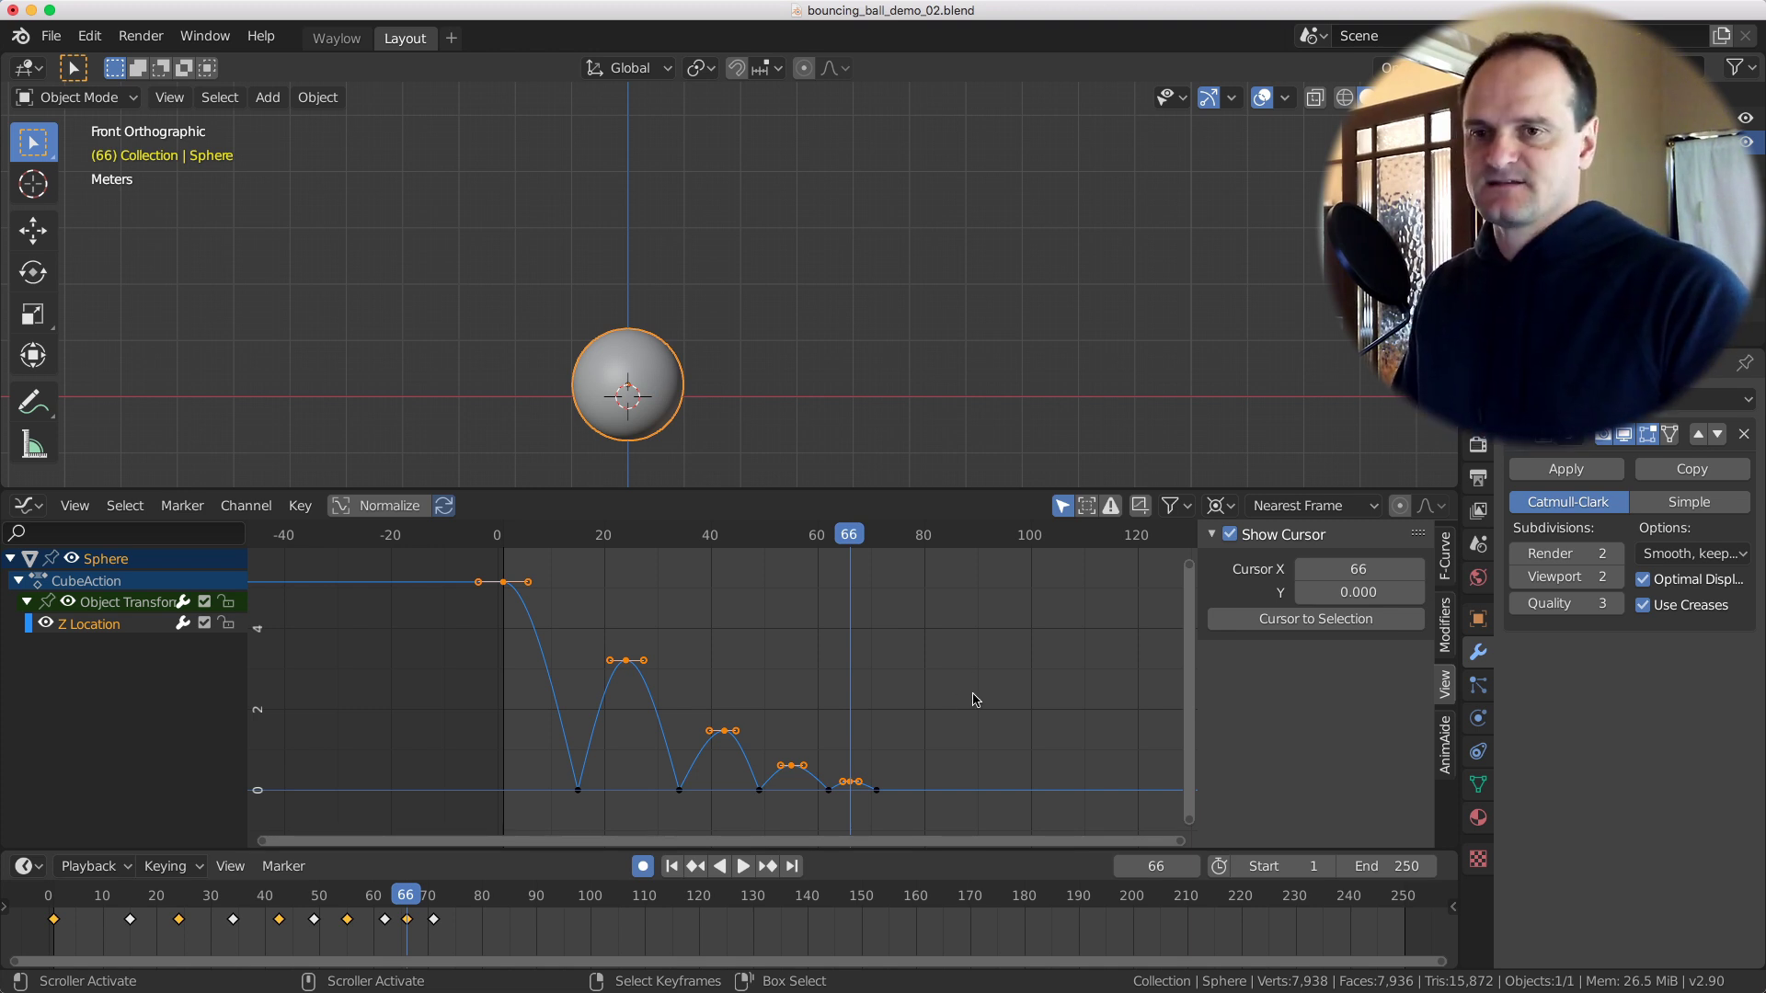
Scale the selected keyframes down along Y about the 2D cursor, to a starting height of about 1.1.
key(s)
key(y)
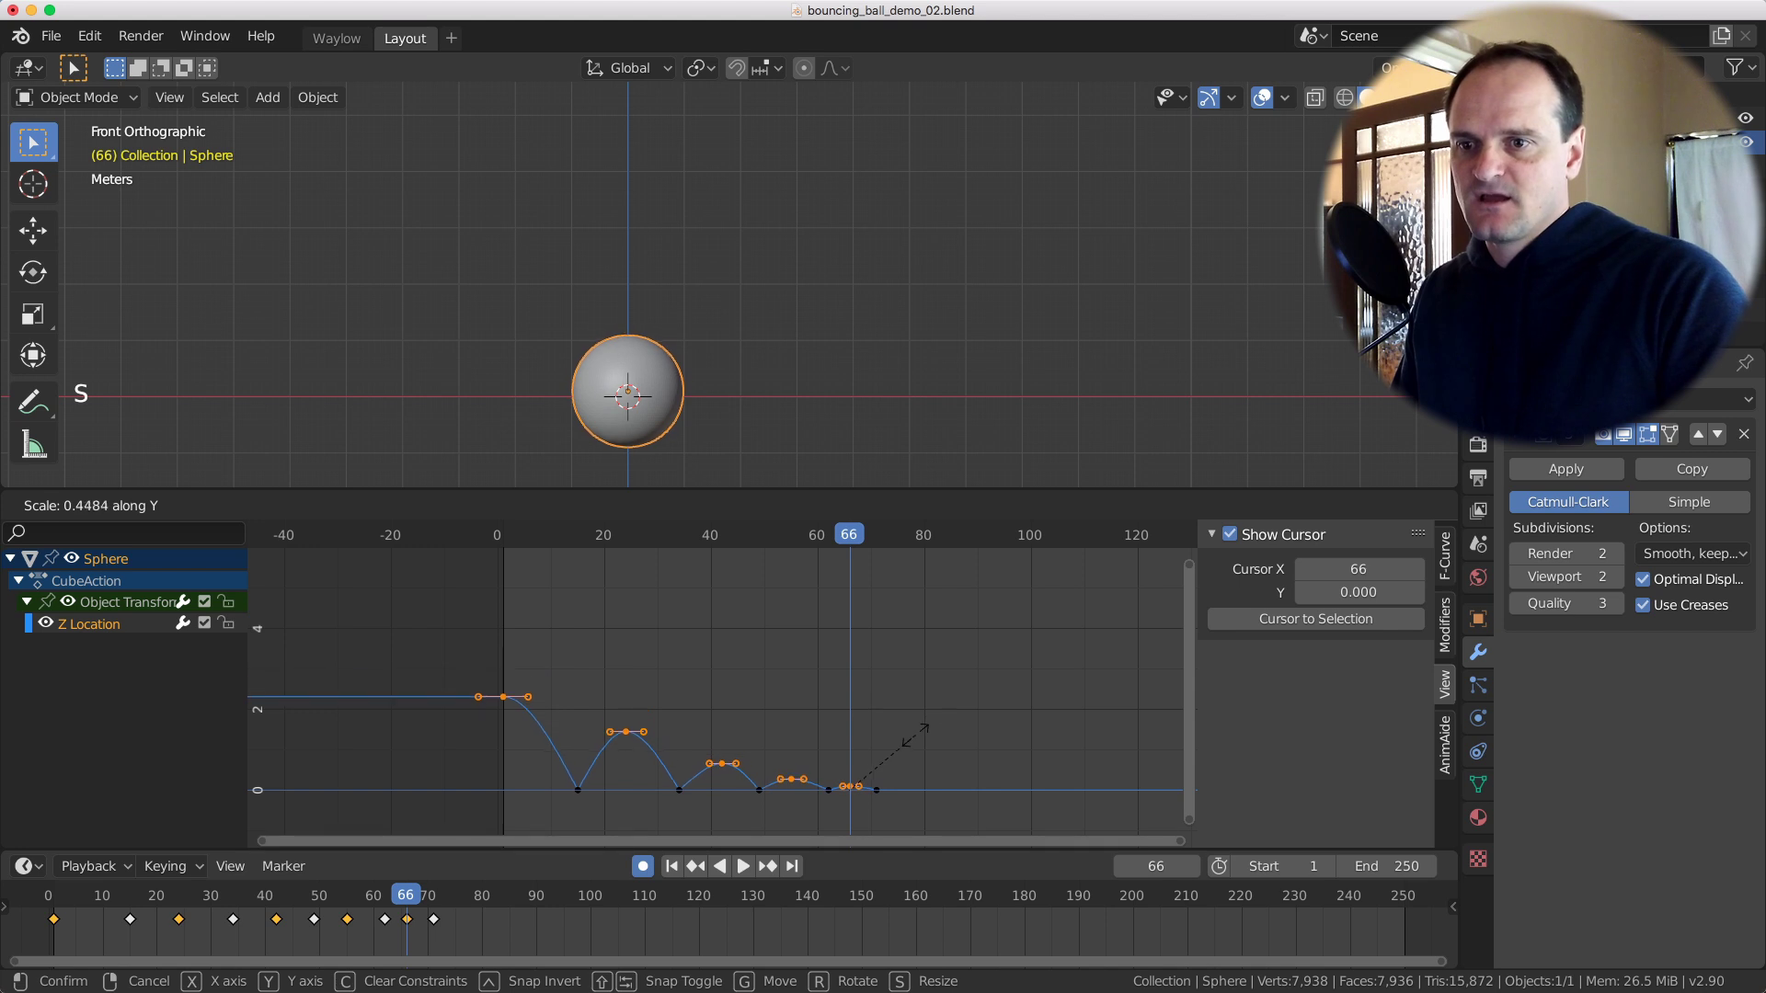
click(604, 743)
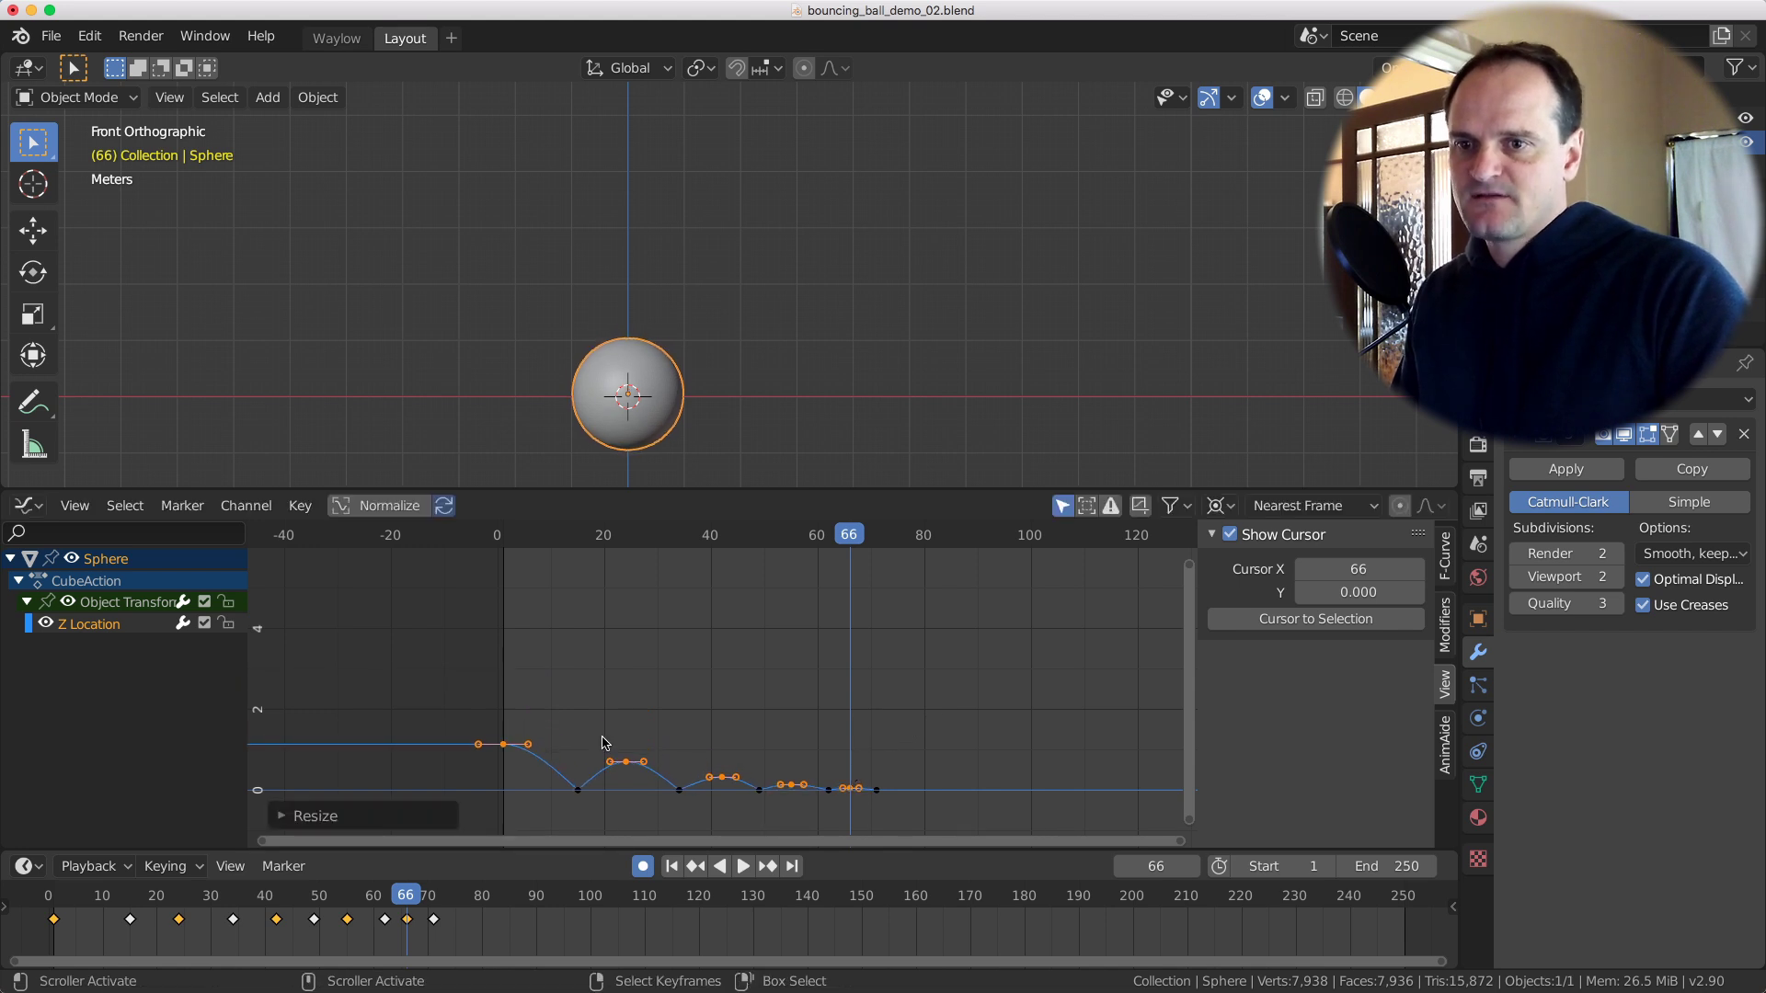
Move the playhead to frame 0 and play back the lowered bounce animation.
click(509, 706)
key(shift+space)
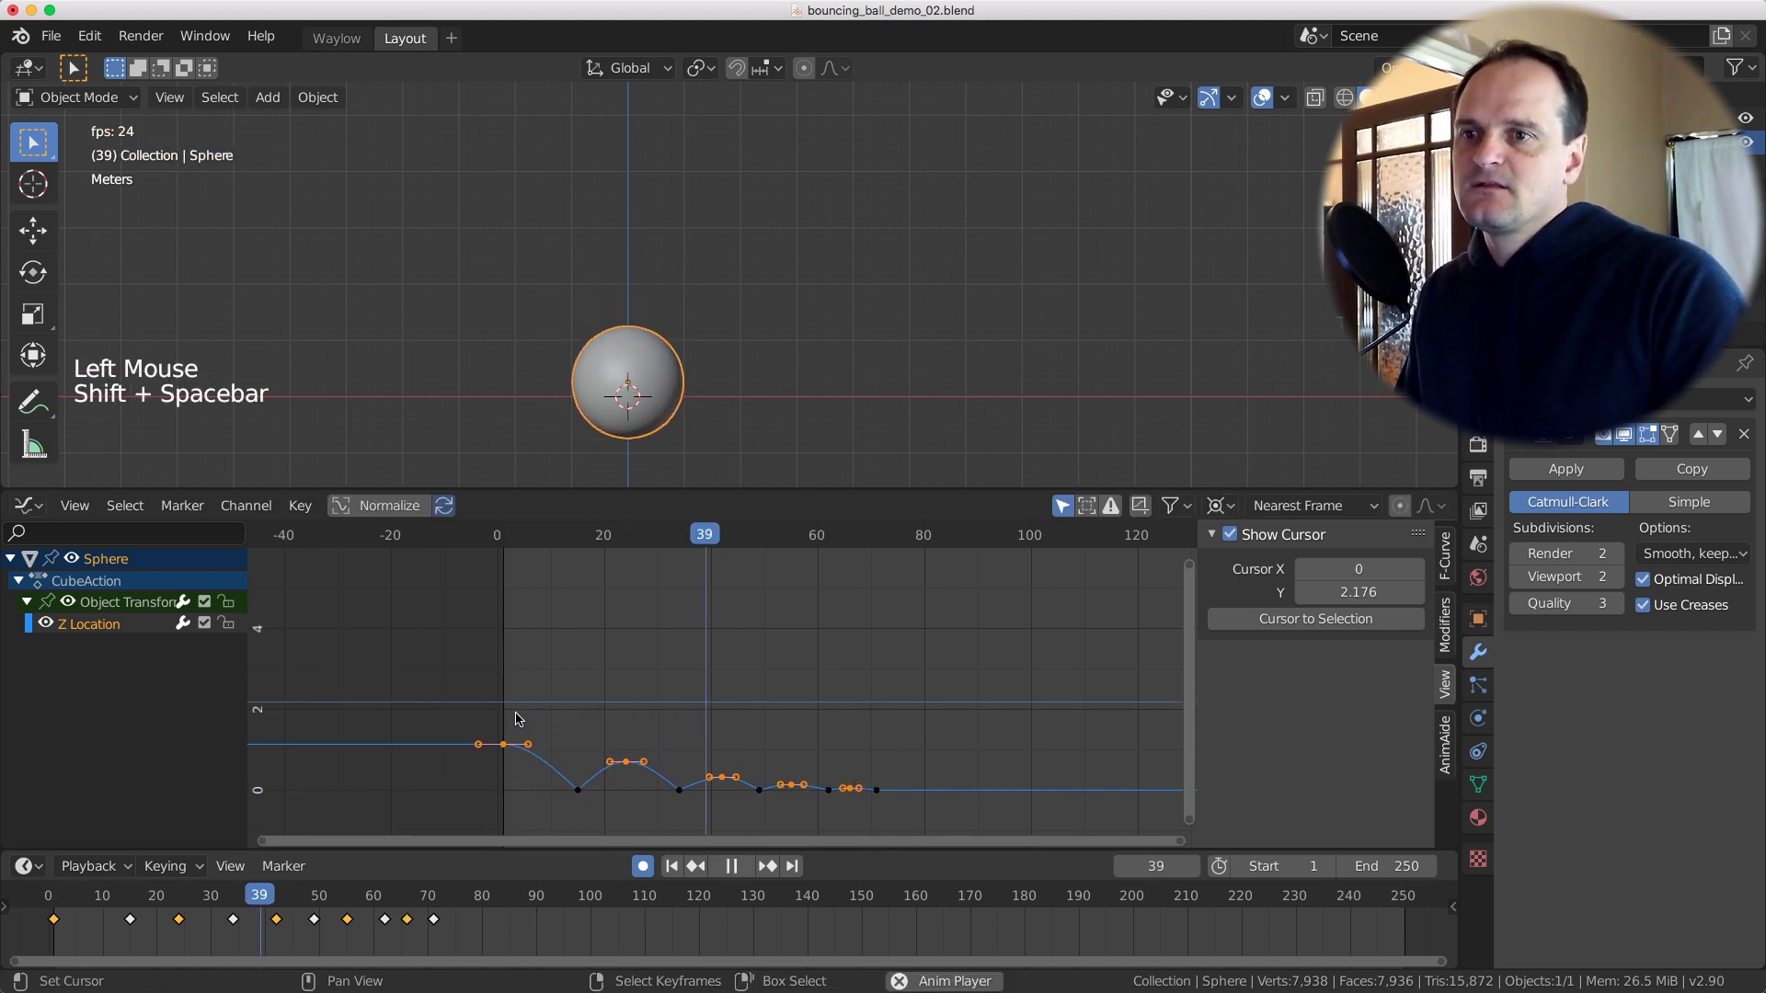
key(Escape)
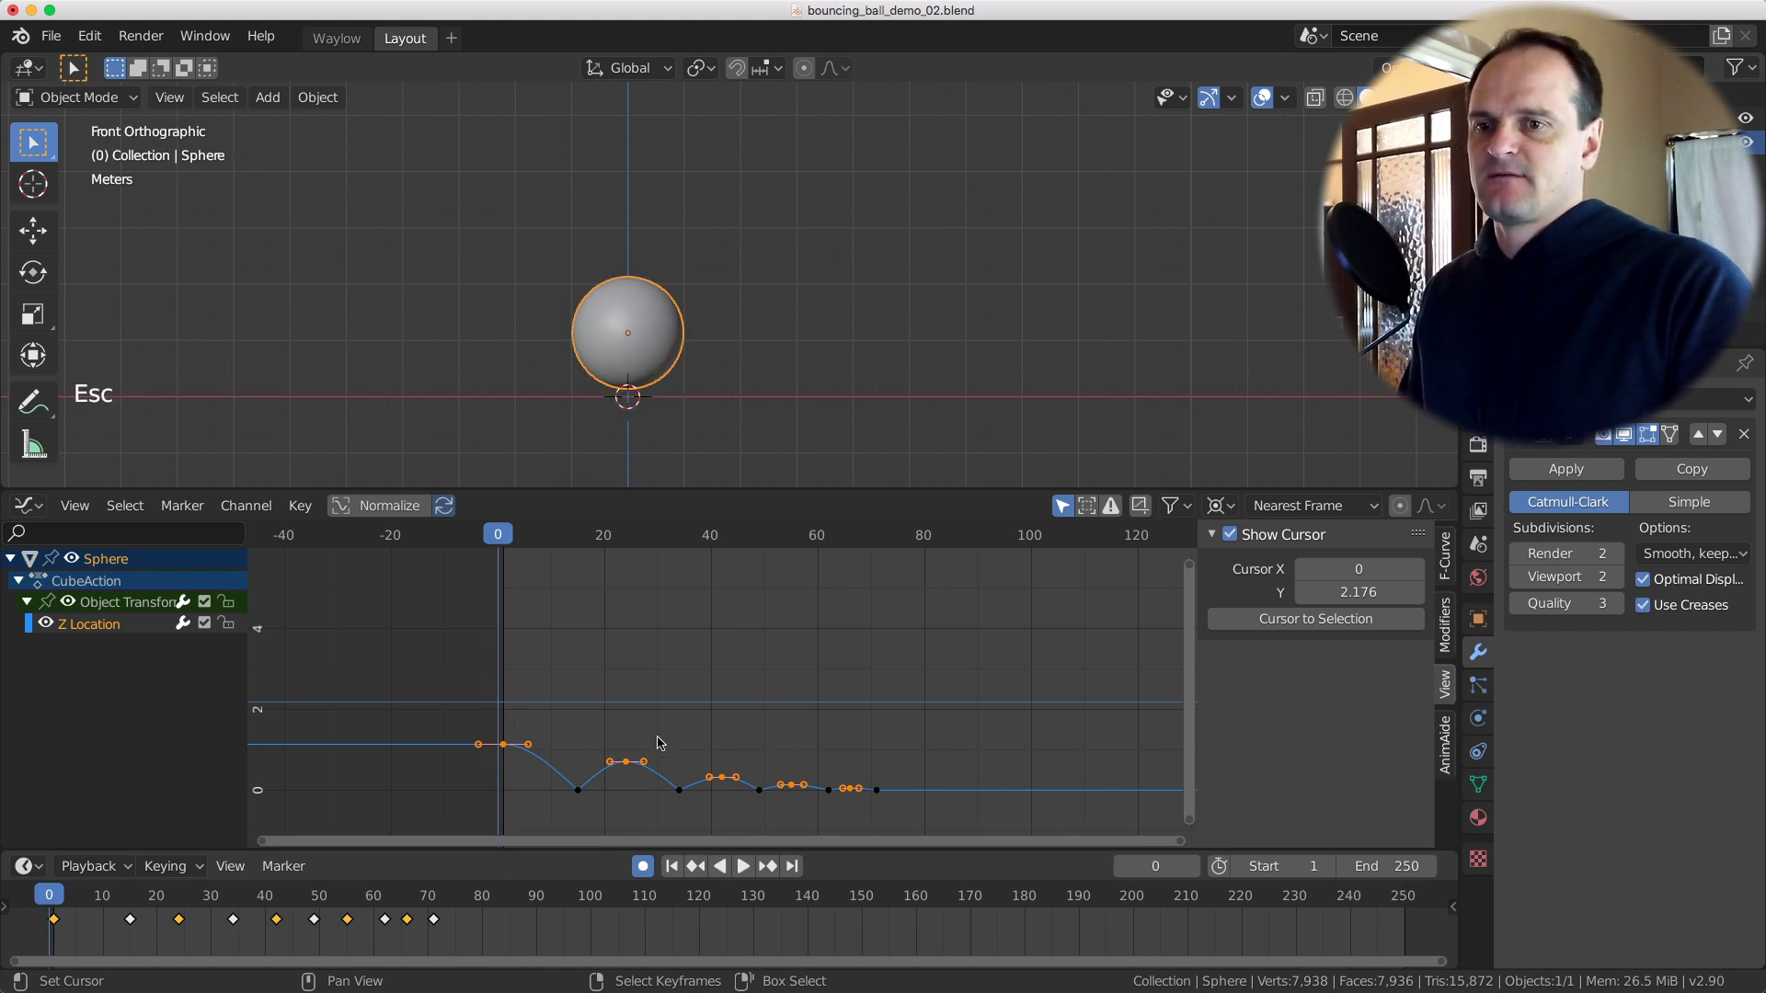
Select the first ground contact keyframe at frame 15 and snap the 2D cursor to the selection.
shift+middle_drag(689, 726, 749, 690)
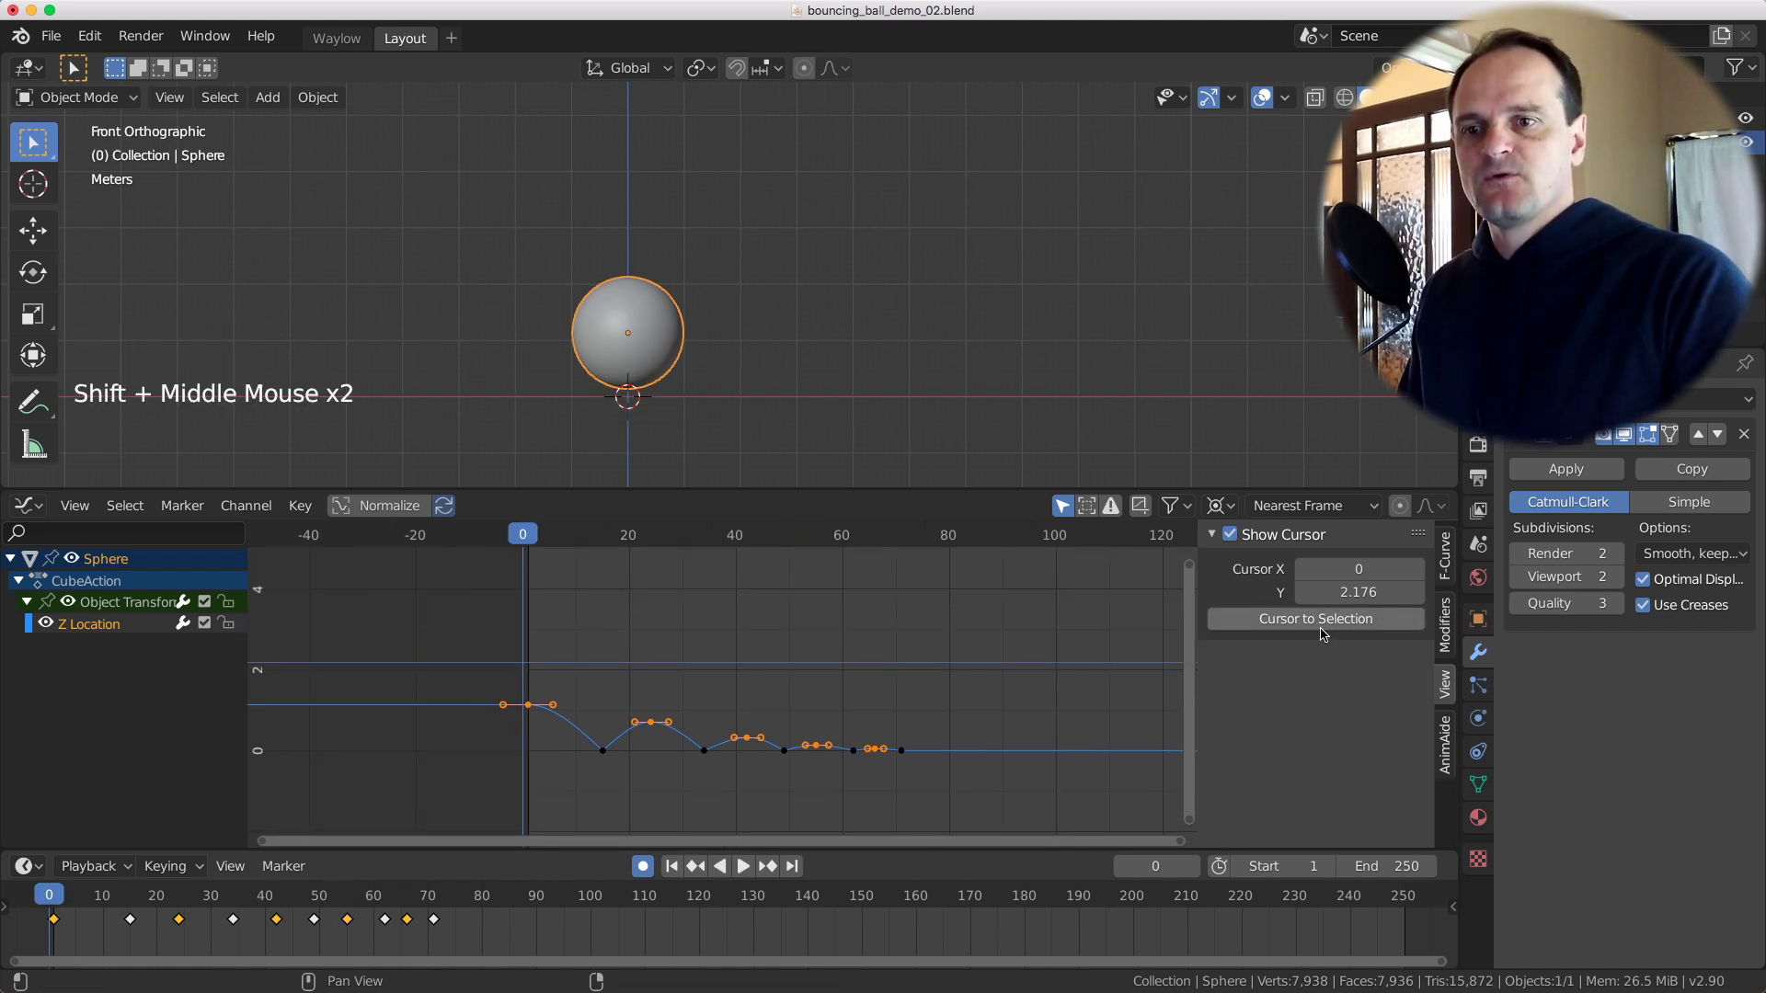
shift+middle_drag(829, 741, 680, 717)
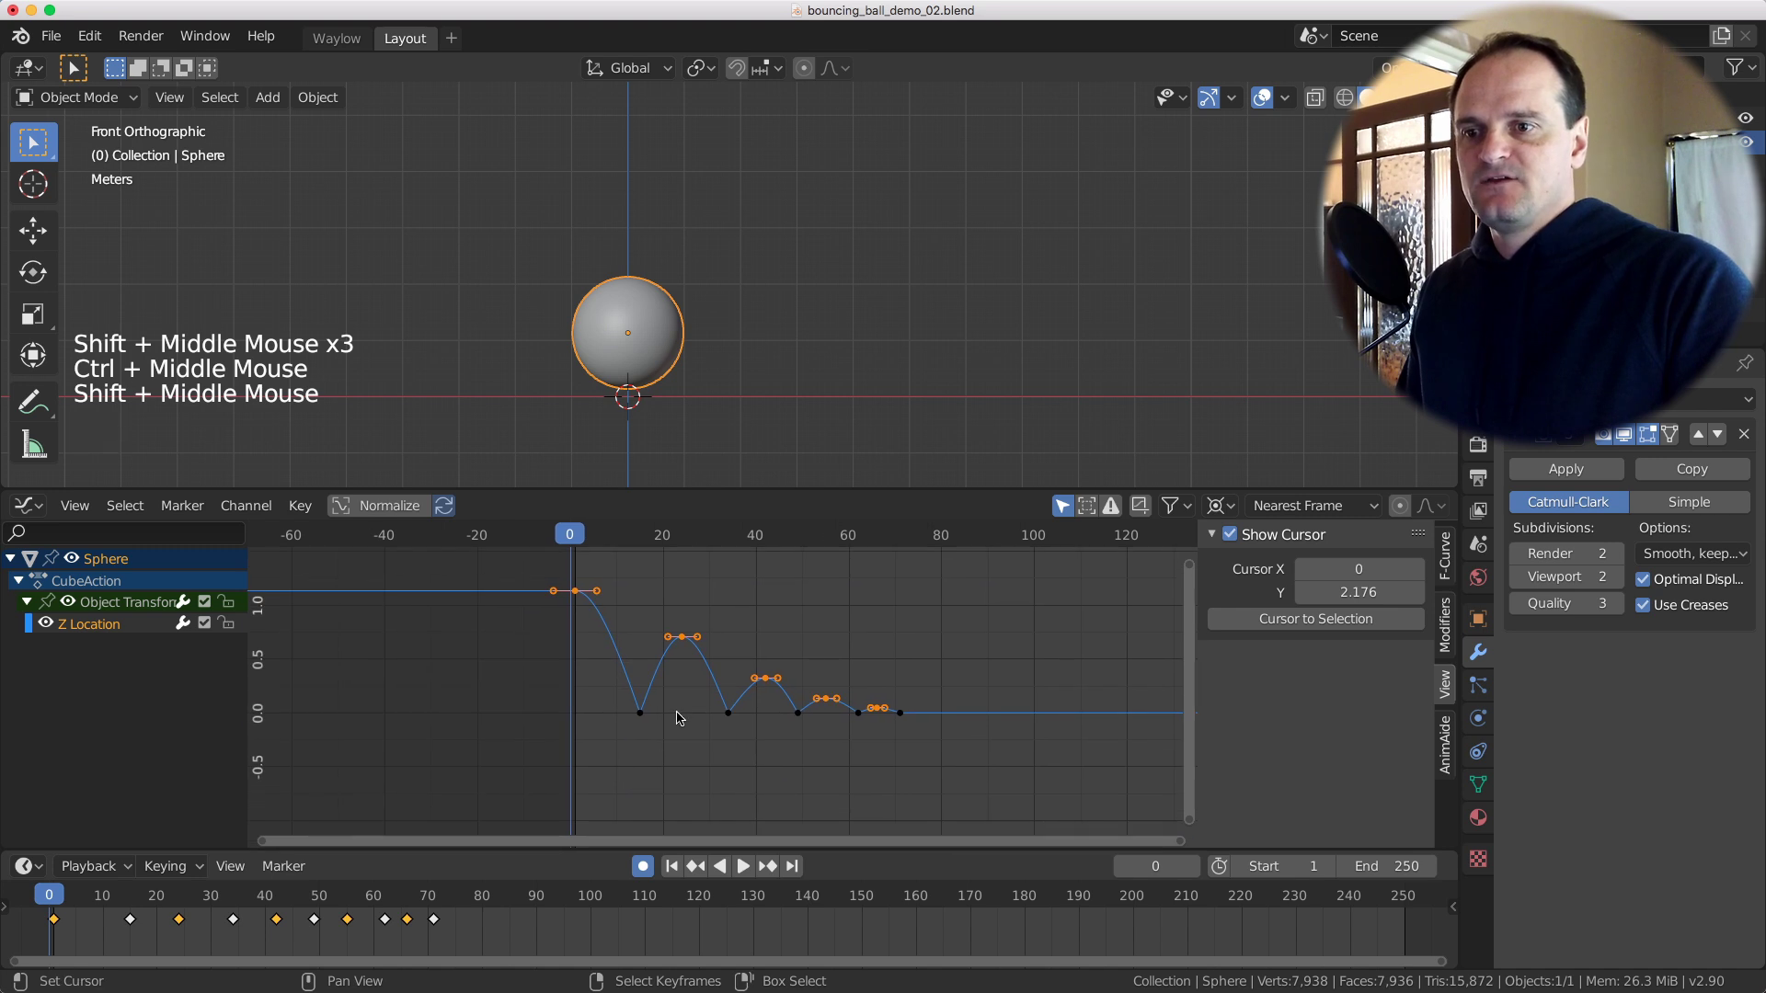
right_click(640, 714)
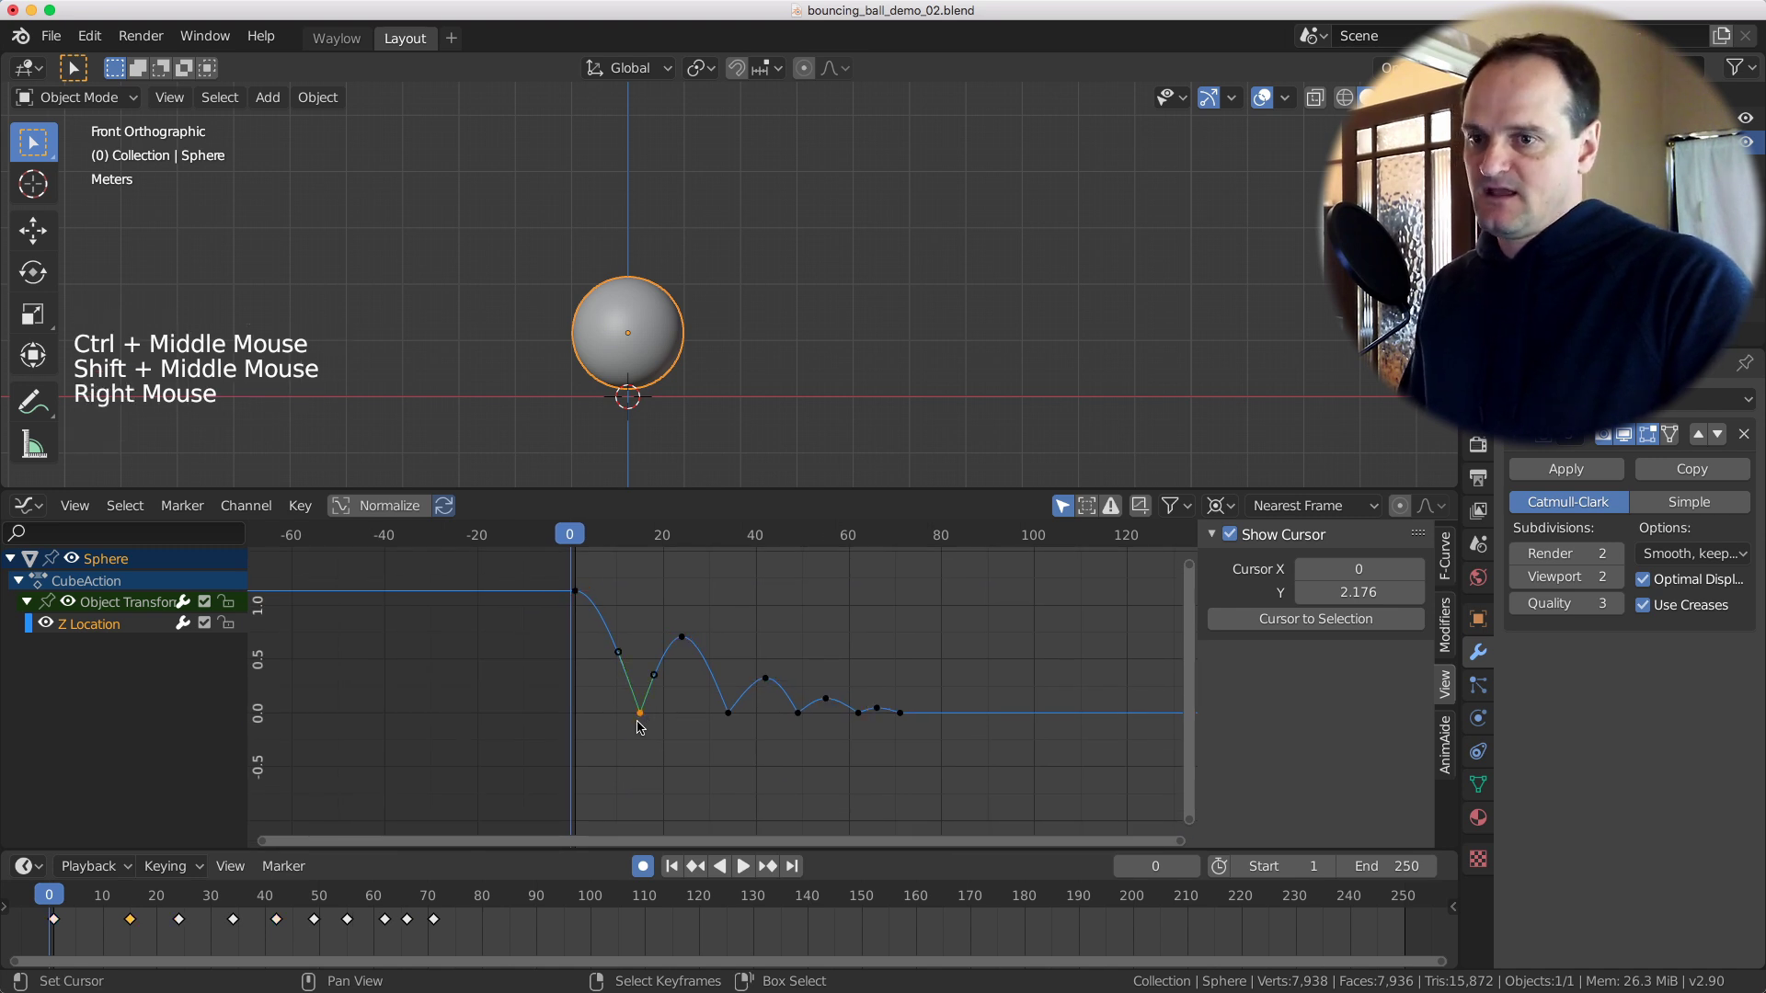
click(1333, 623)
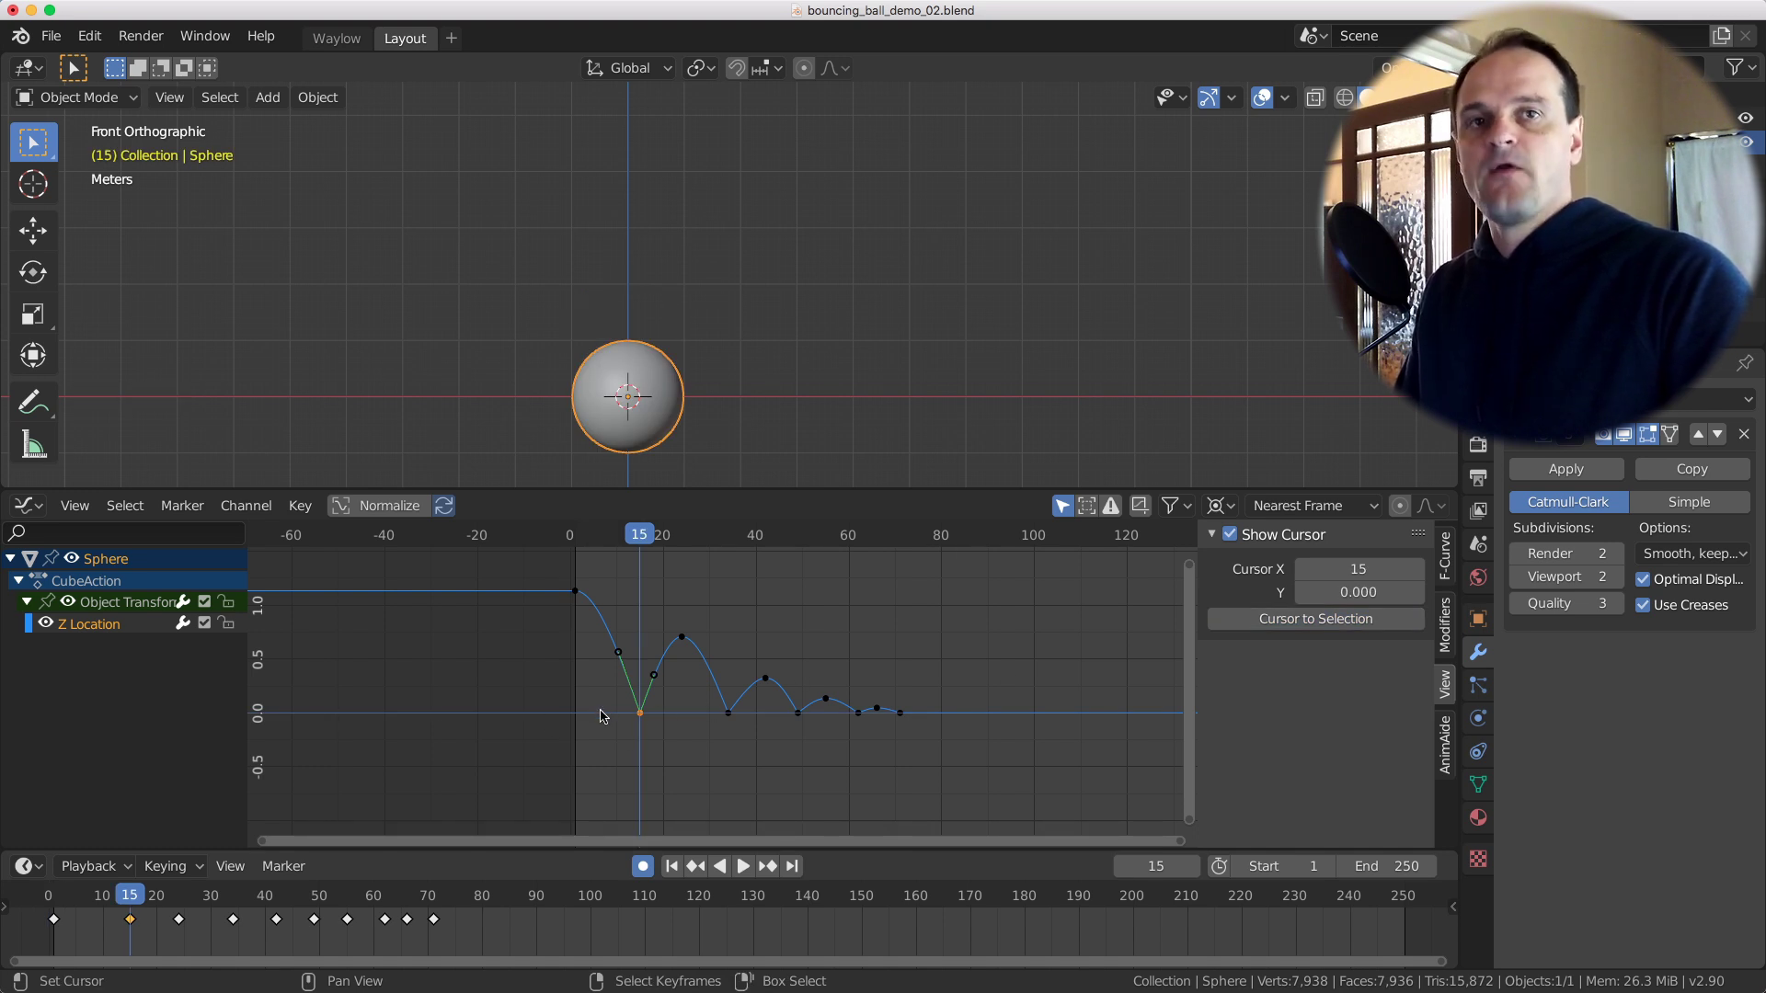
Select the rebound peak keyframe at frame 24 and snap the 2D cursor to it.
right_click(726, 713)
right_click(681, 638)
right_click(681, 637)
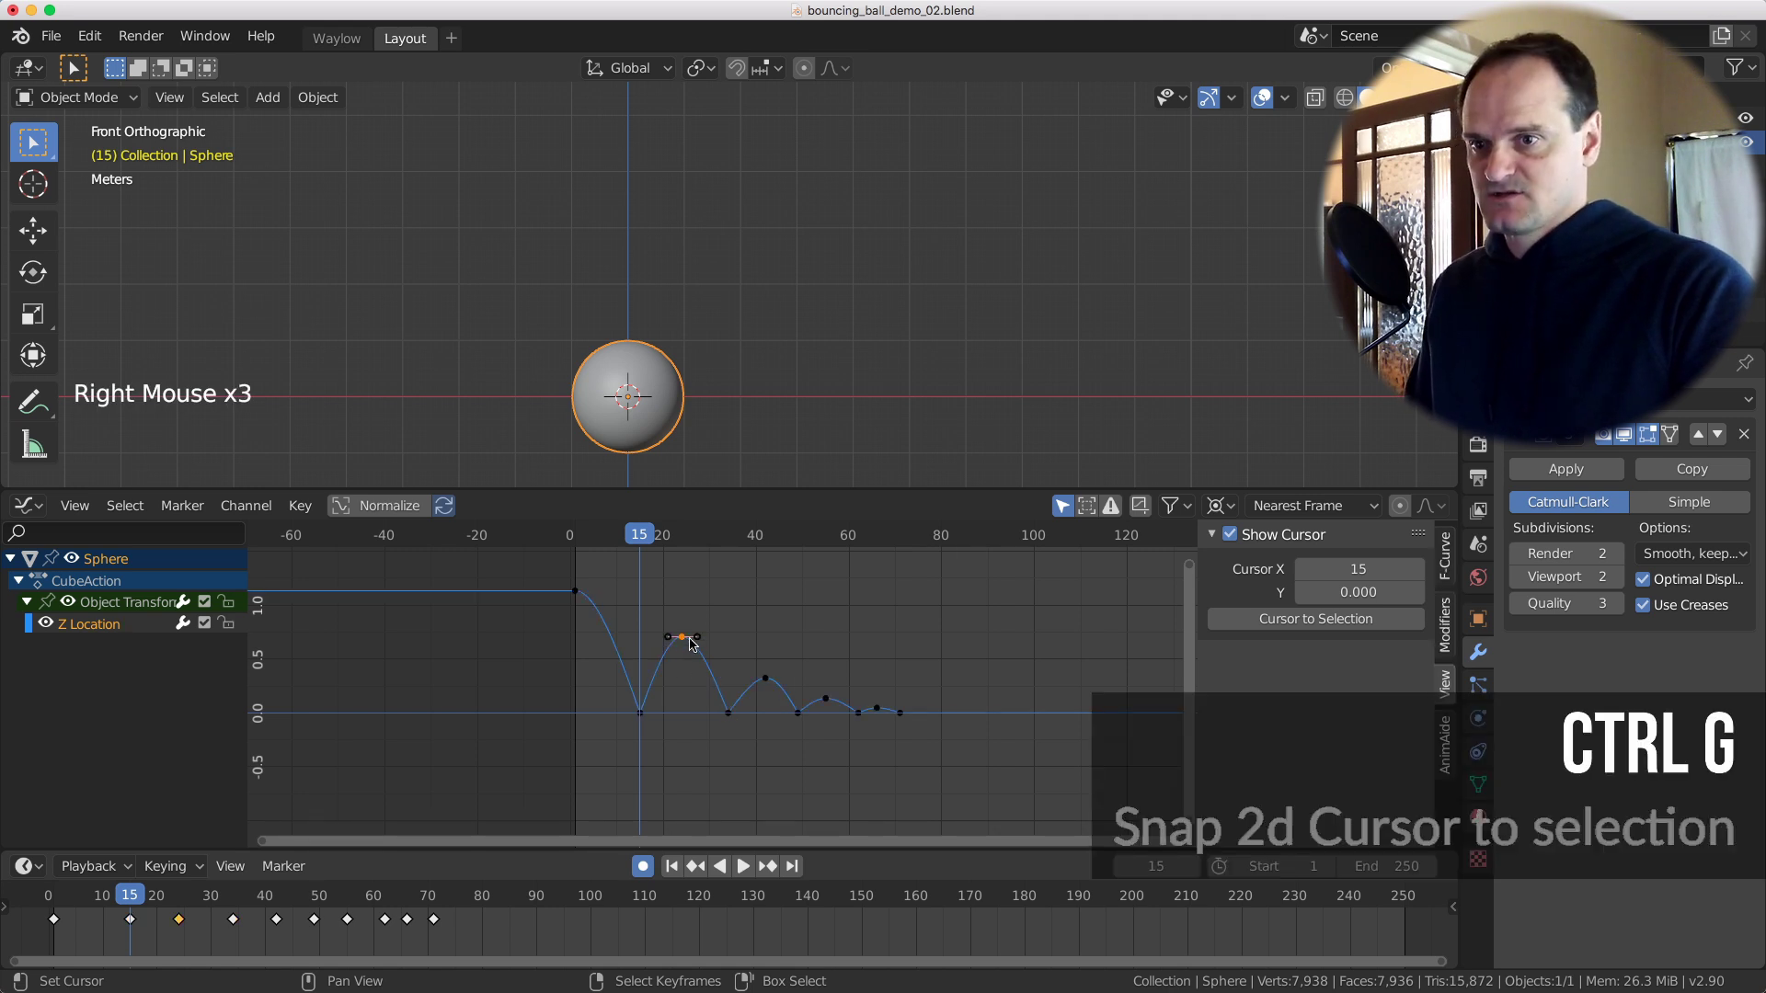
key(ctrl+g)
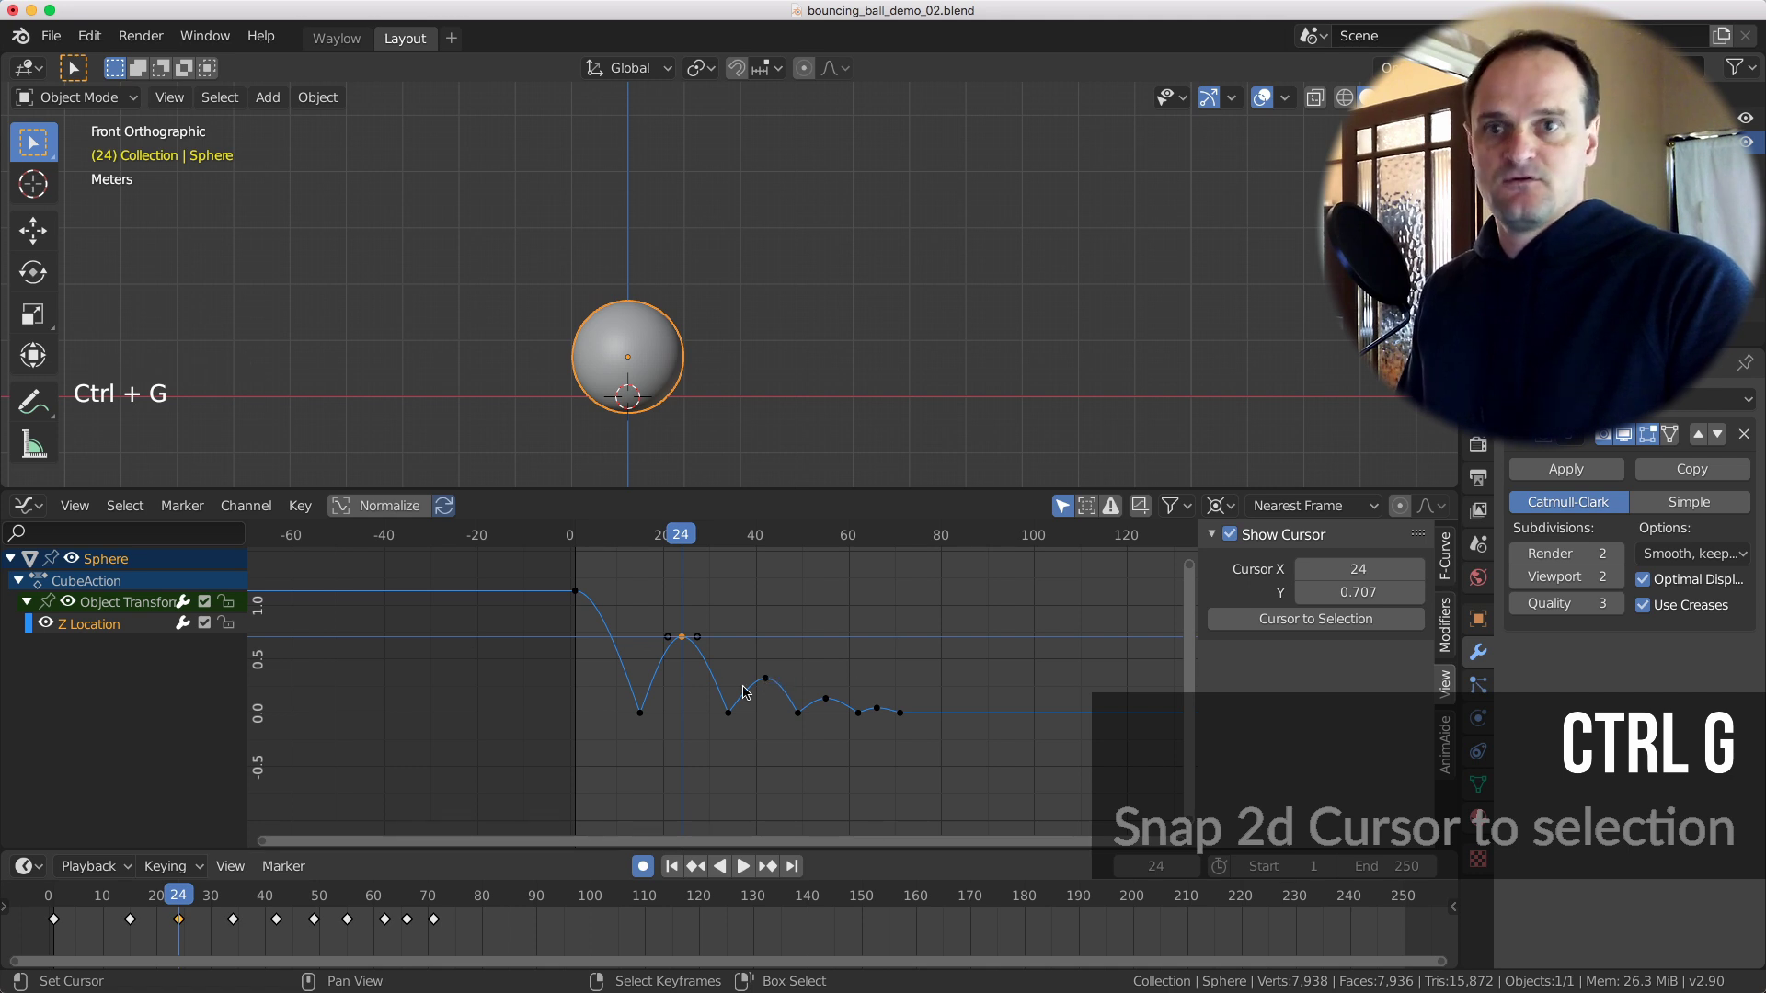
Reselect the ground contact keyframe at frame 15 and snap the 2D cursor back to it, undoing the stray cursor placement.
right_click(640, 713)
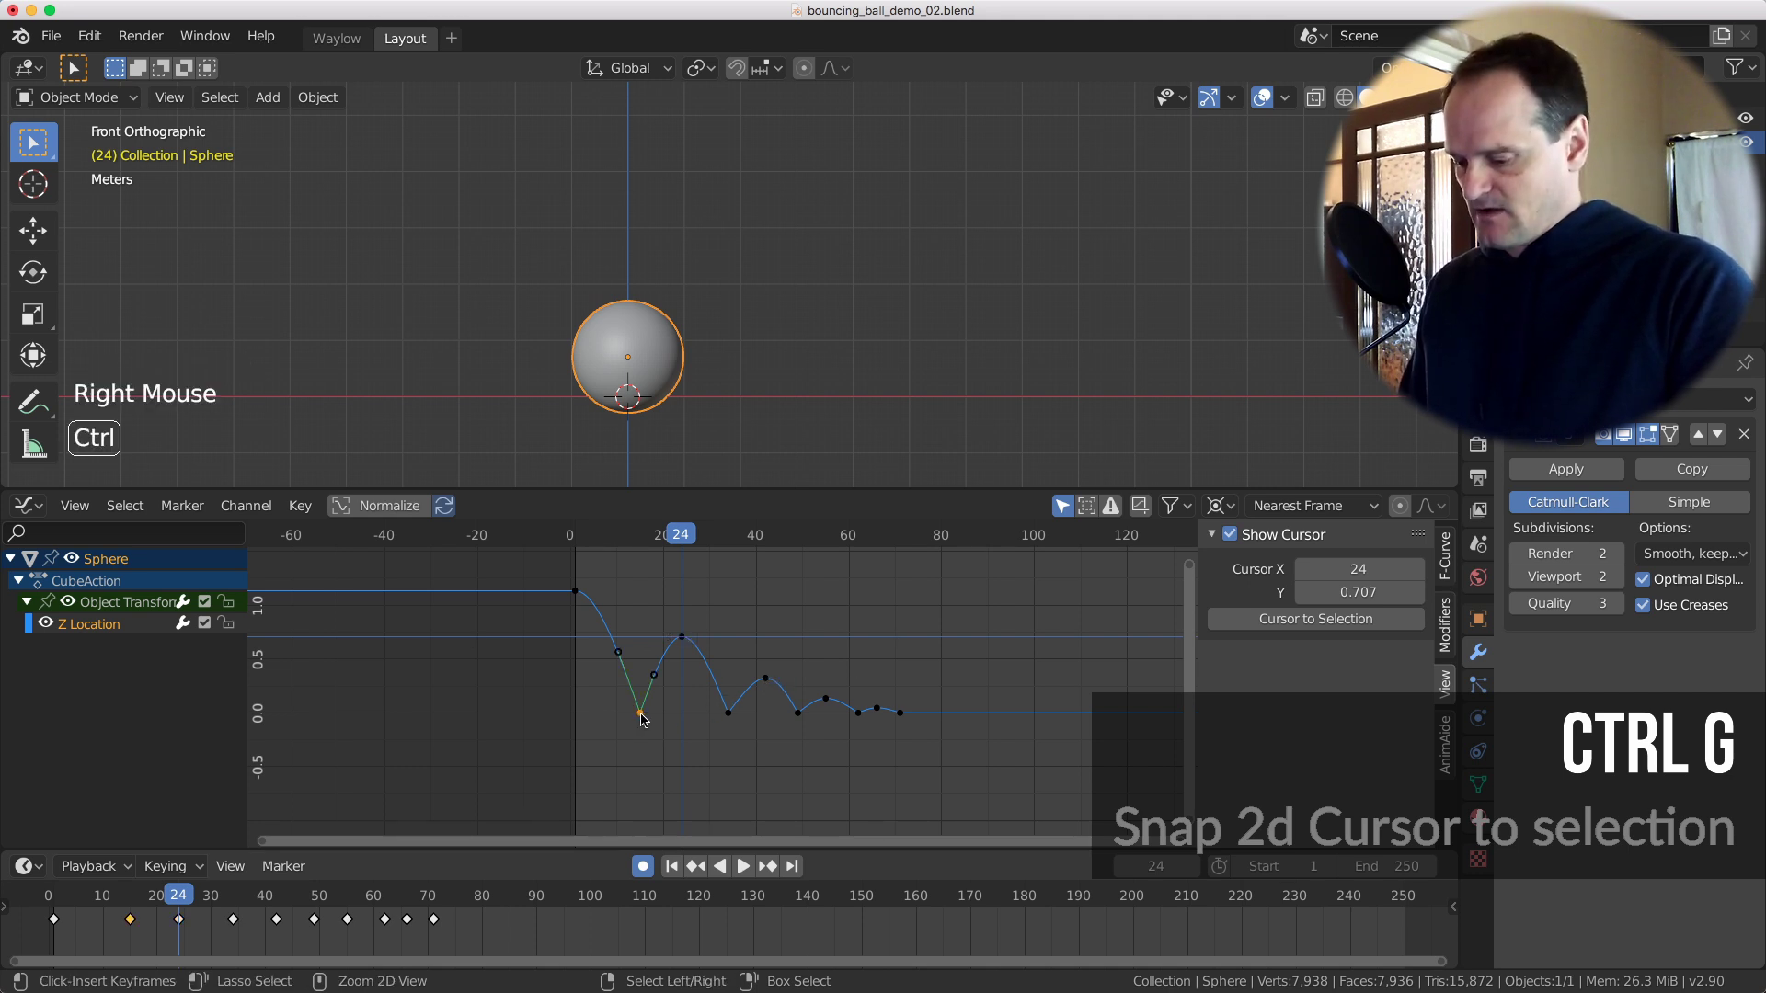
key(ctrl+g)
key(a)
click(542, 603)
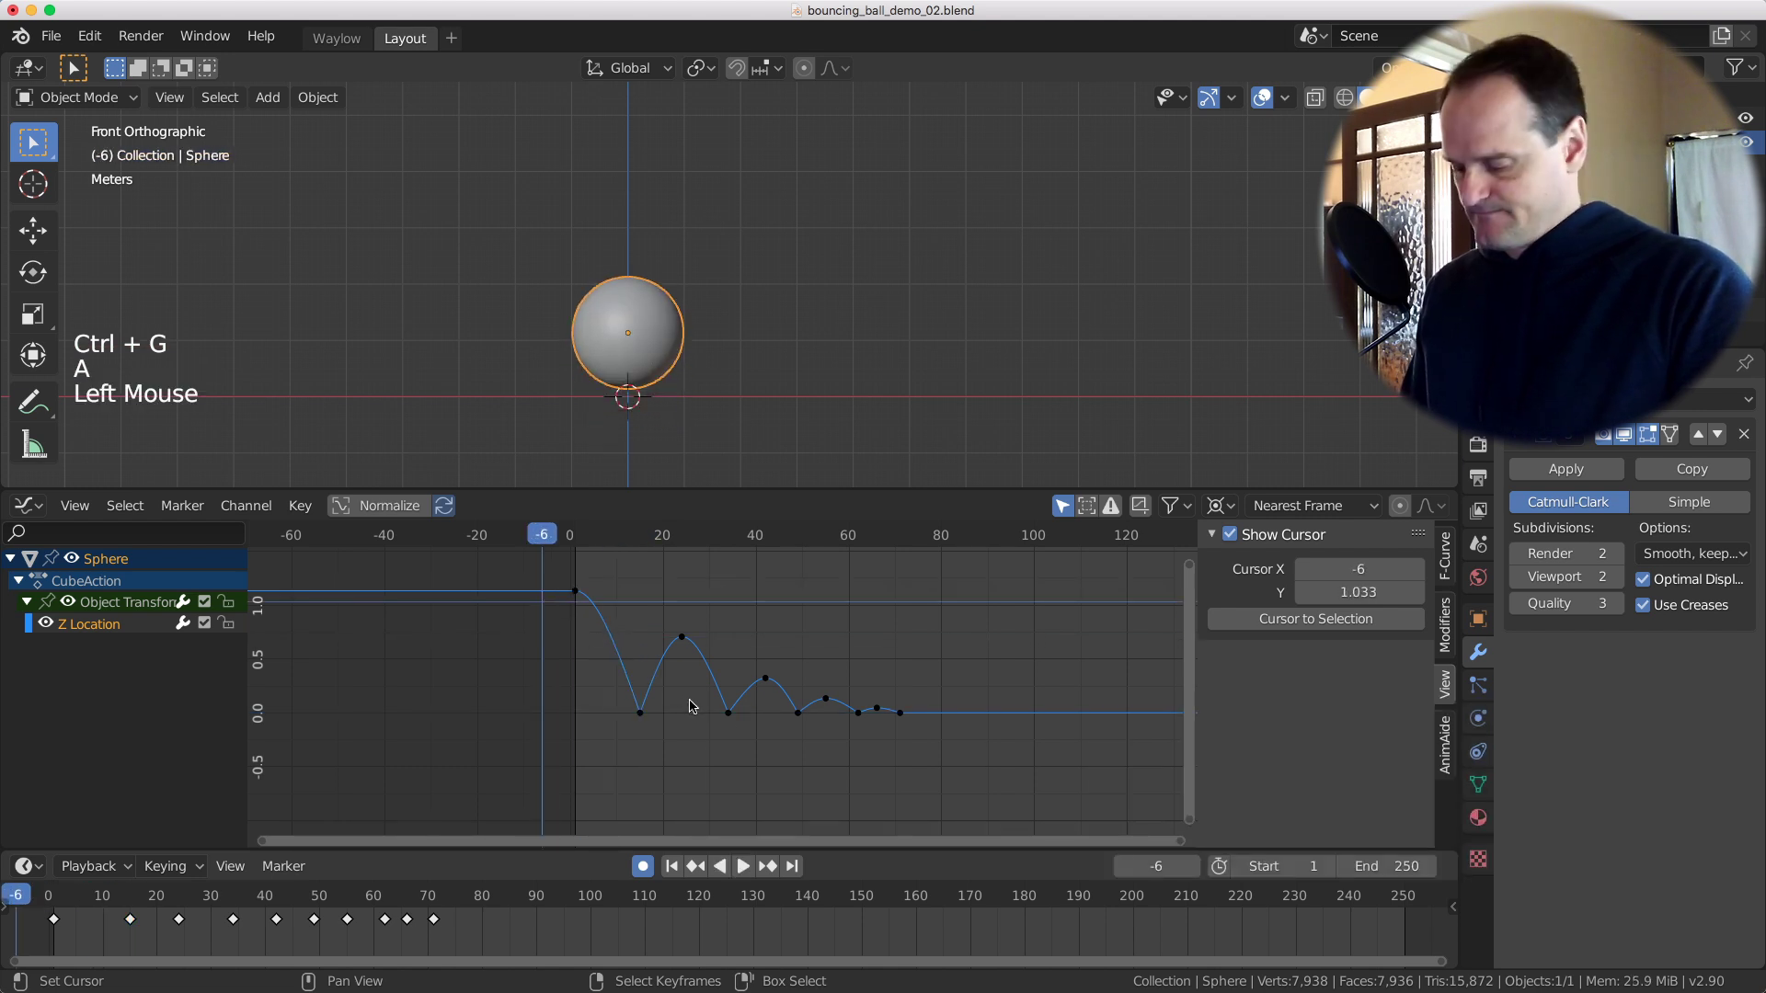
key(ctrl+z)
right_click(643, 713)
right_click(644, 715)
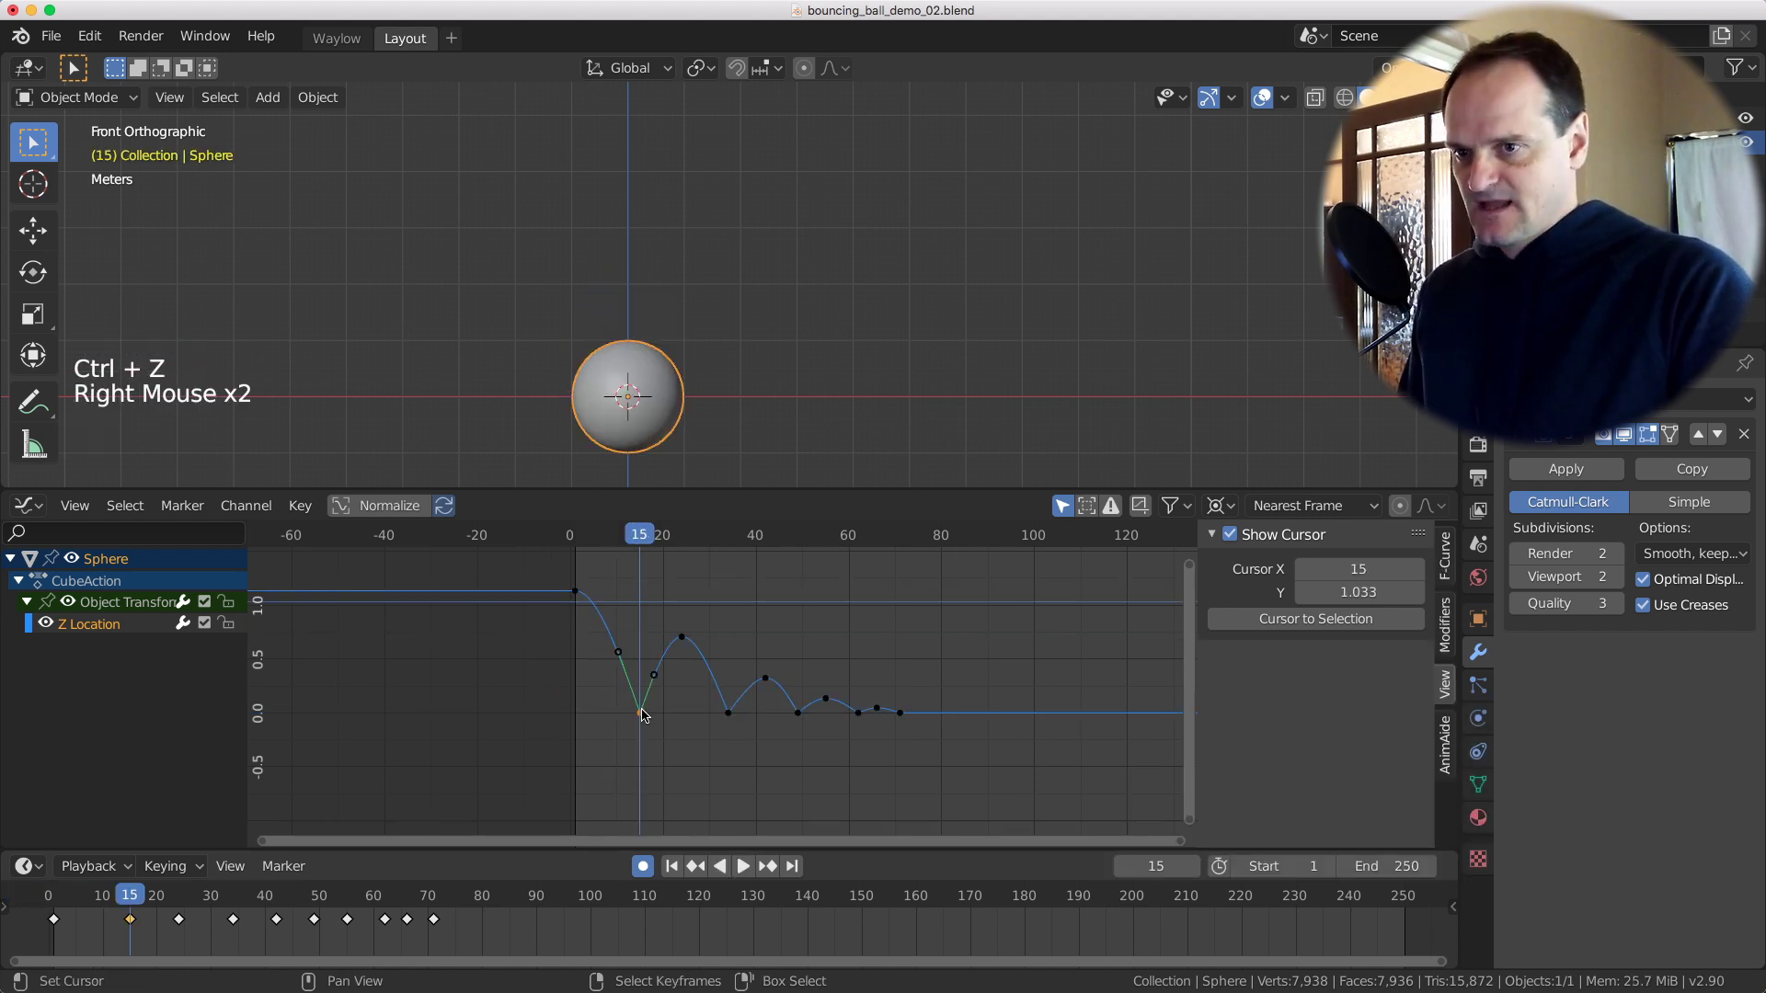
key(ctrl+g)
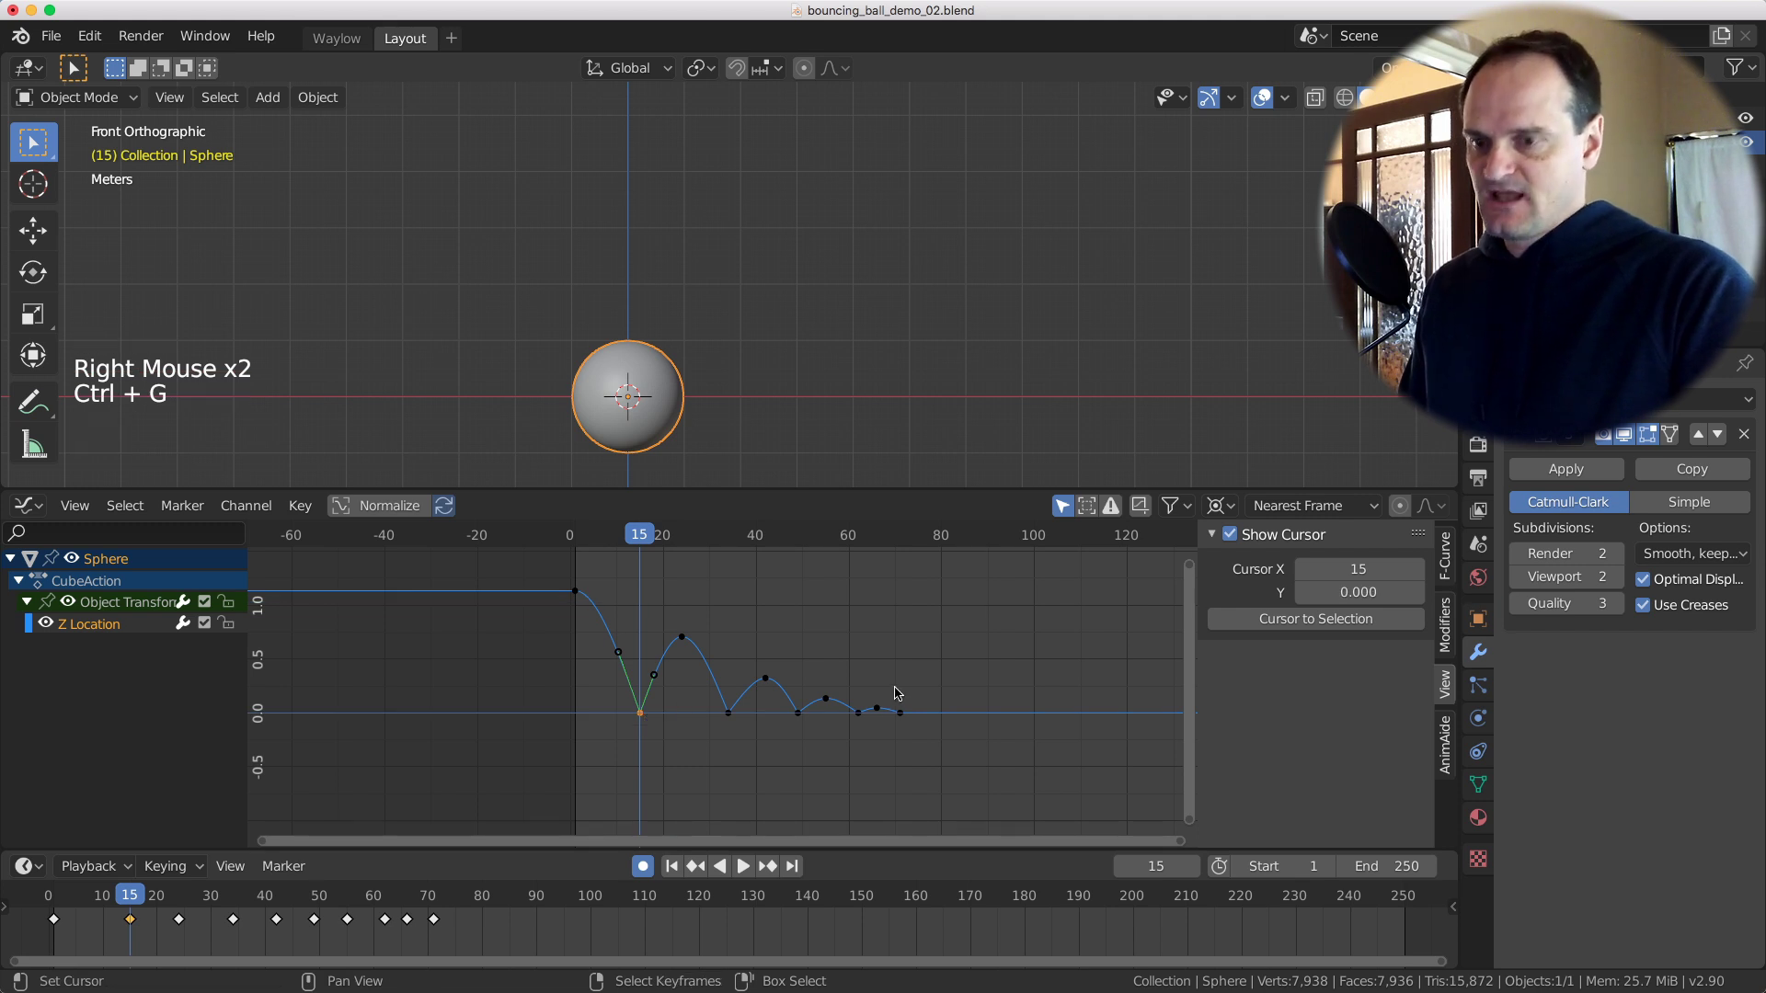
Select the starting keyframe and all rebound peaks, and try scaling them along Y about the 2D cursor at frame 15.
key(a)
mouse_move(921, 684)
ctrl+mouse_down()
mouse_move(633, 566)
mouse_move(469, 600)
mouse_move(671, 669)
mouse_move(917, 690)
ctrl+mouse_up()
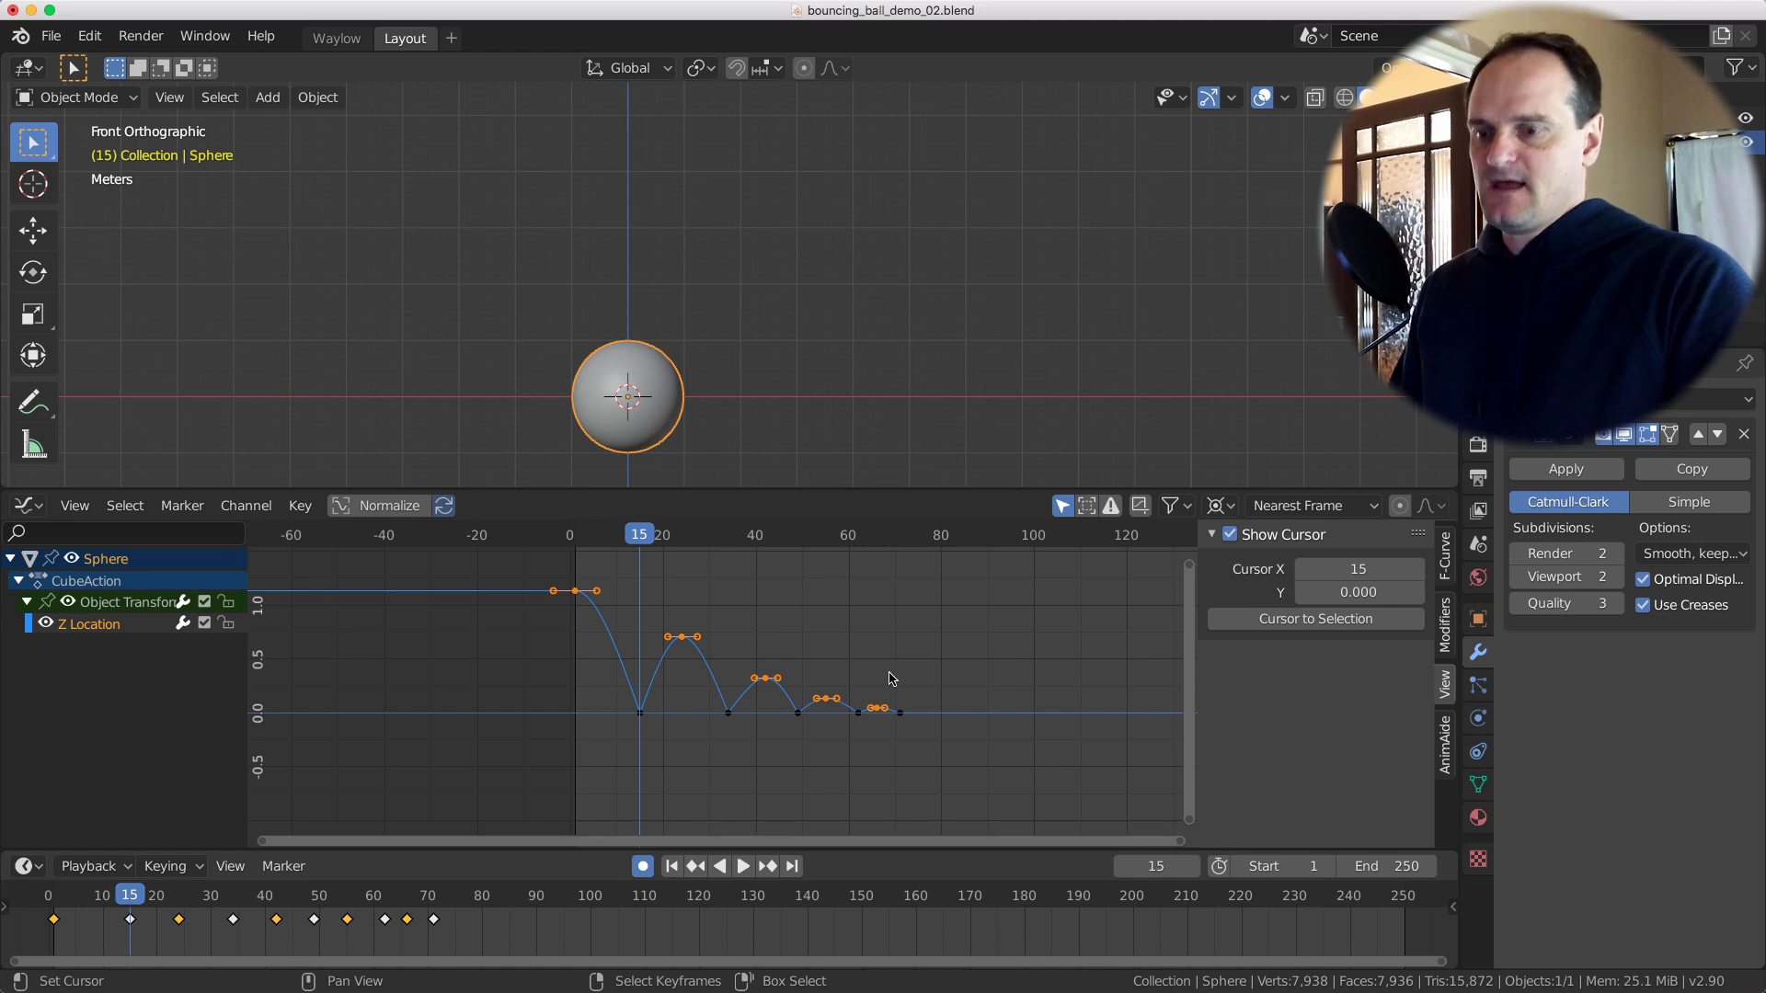
key(s)
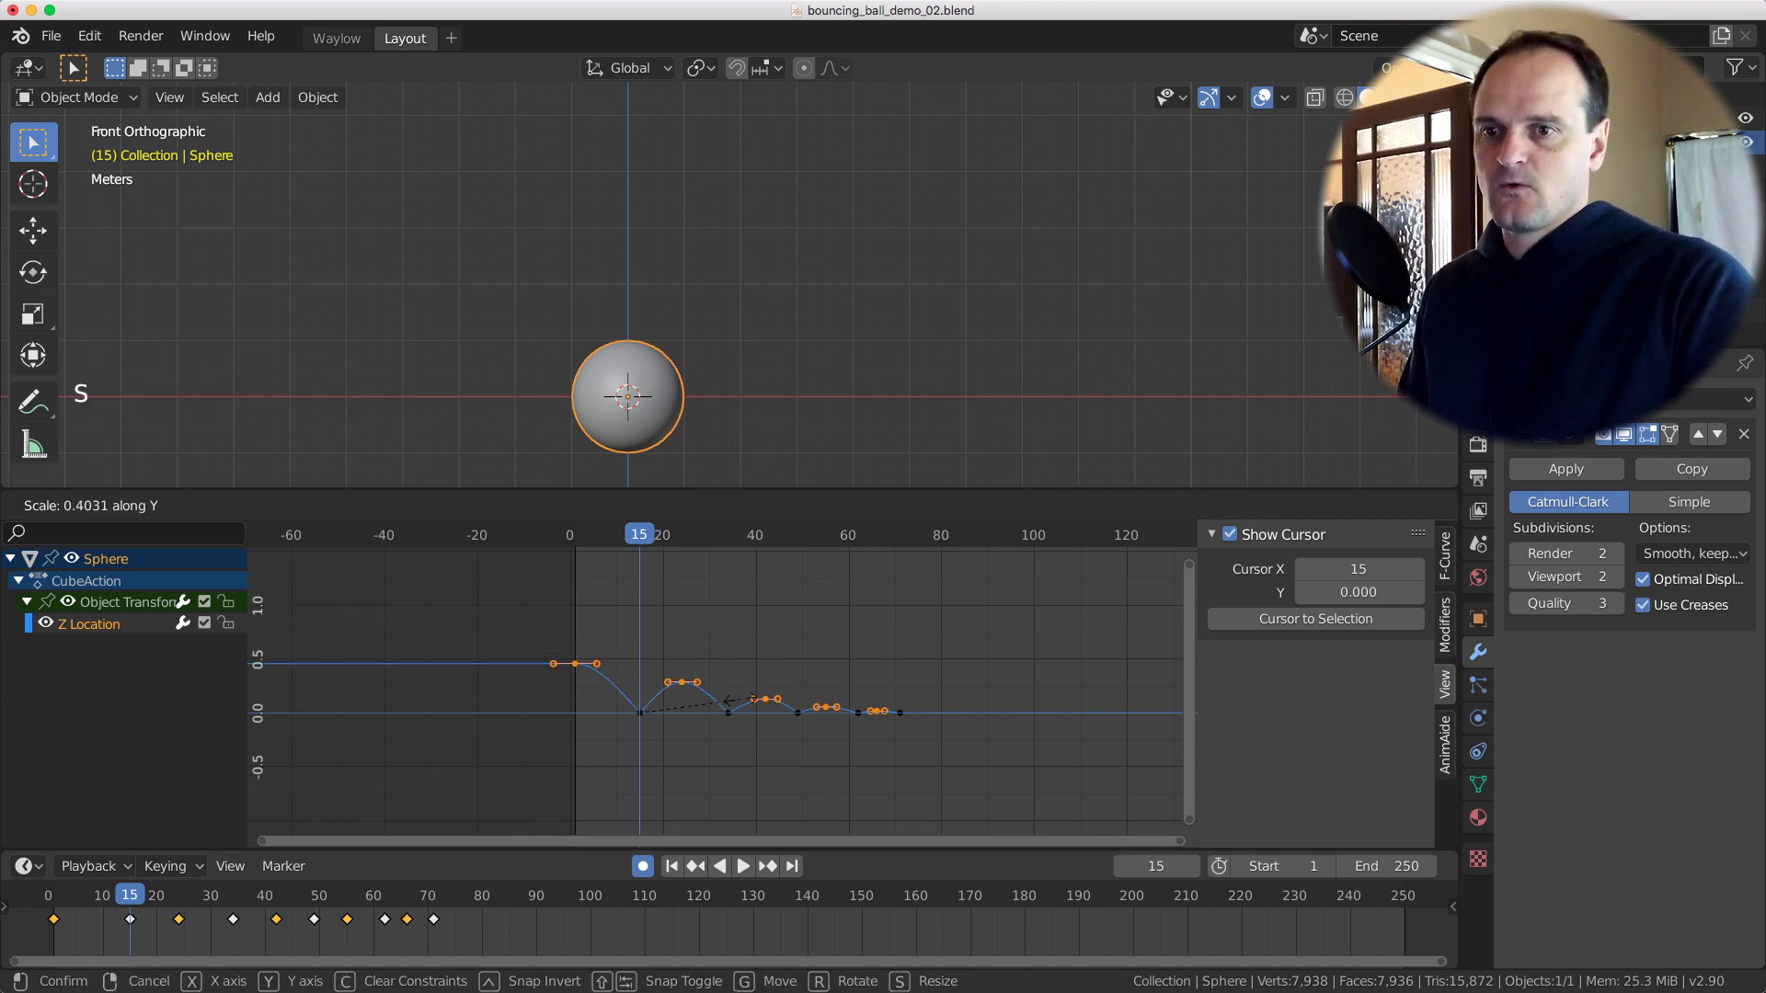
click(855, 659)
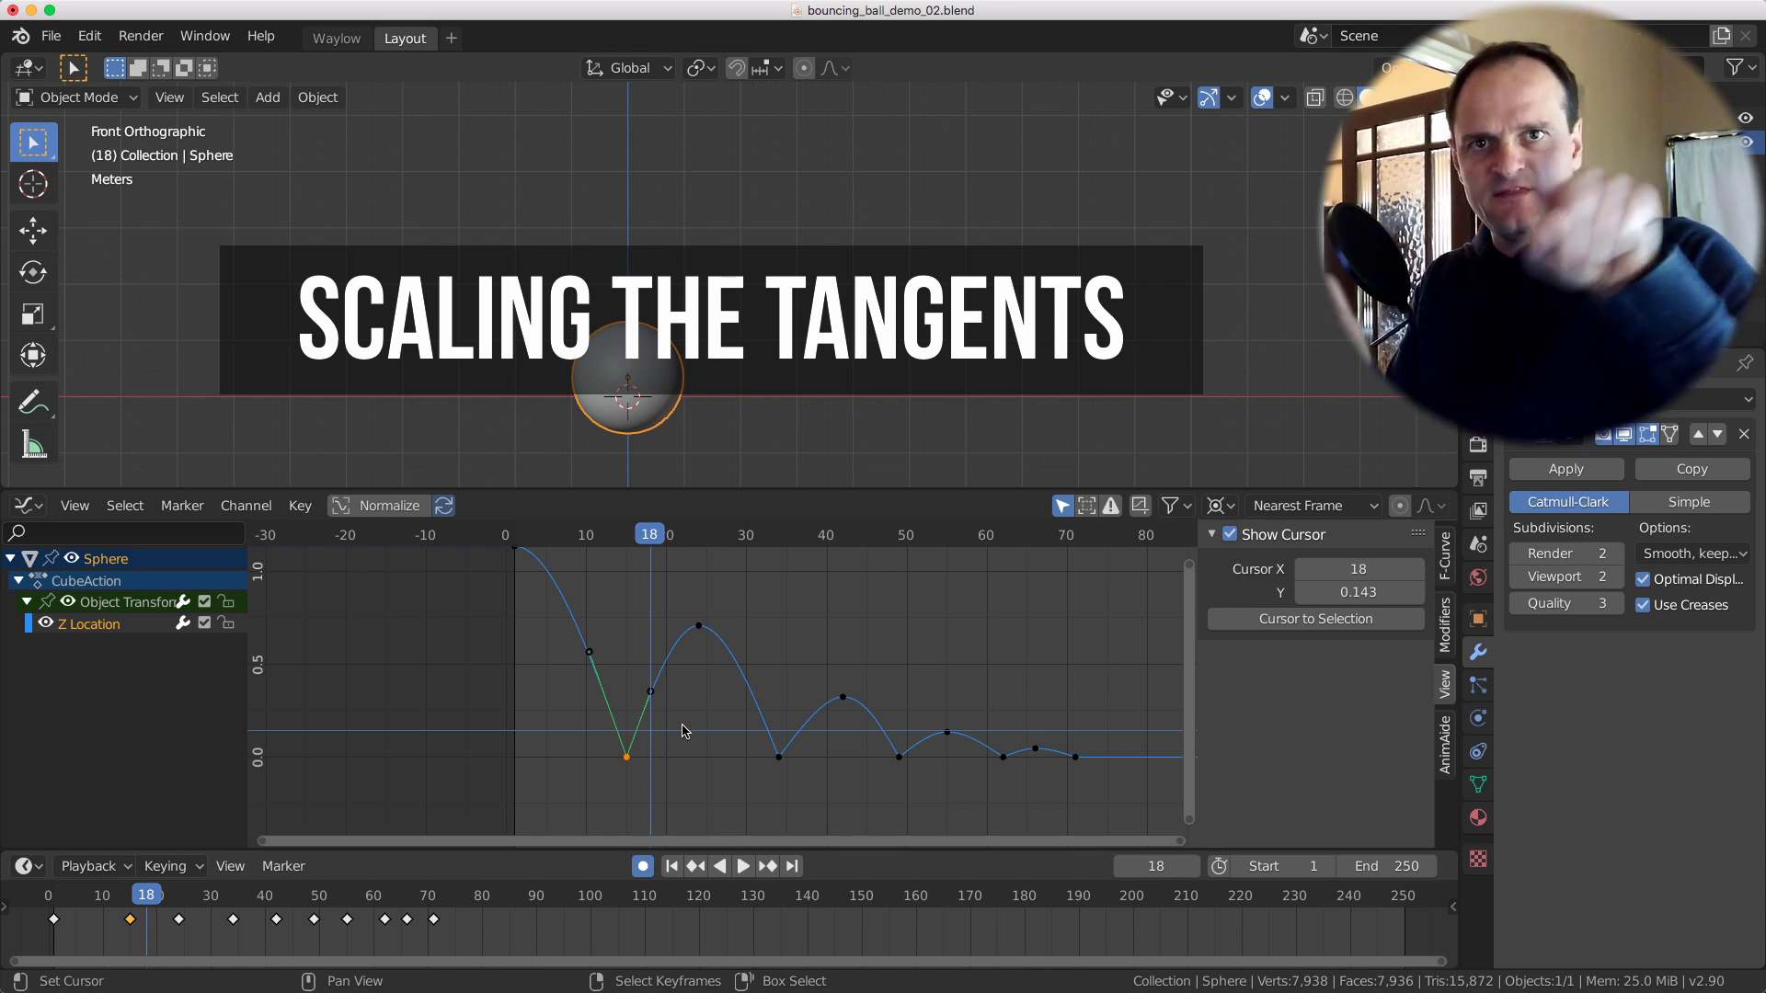
Set the pivot point to Individual Centers and scale up the handles of the ground contact keyframe at frame 15.
shift+middle_drag(655, 740, 693, 749)
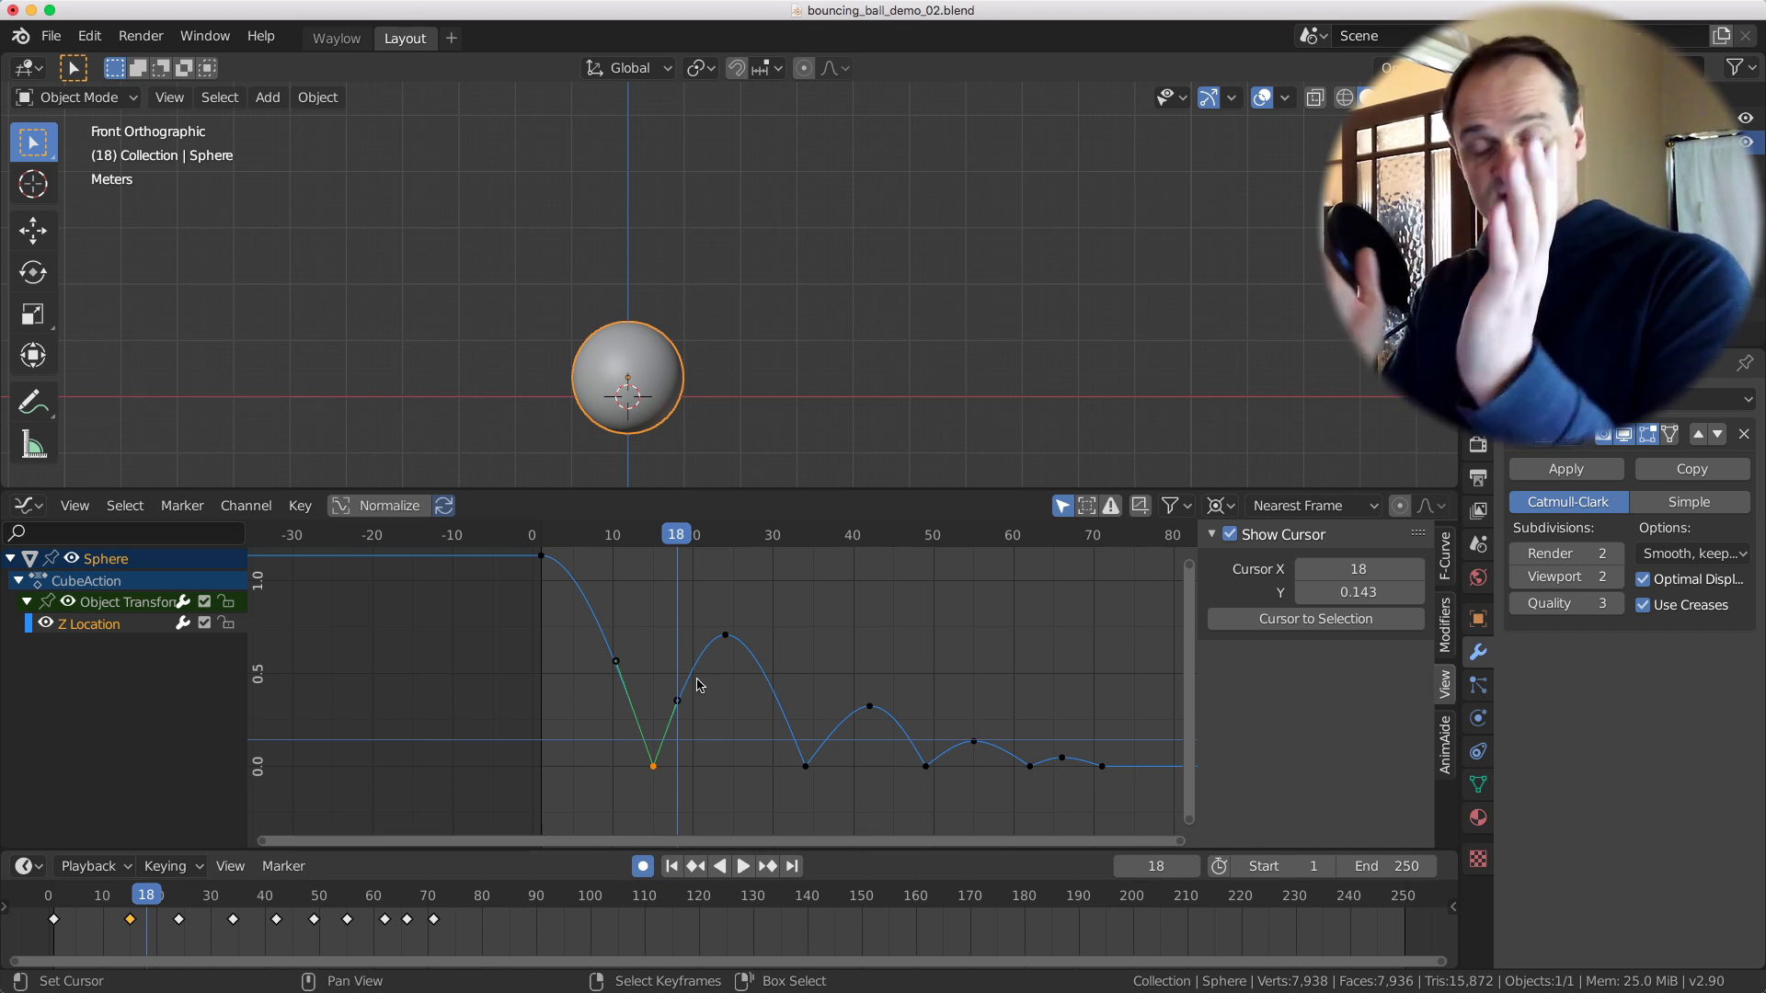
key(period)
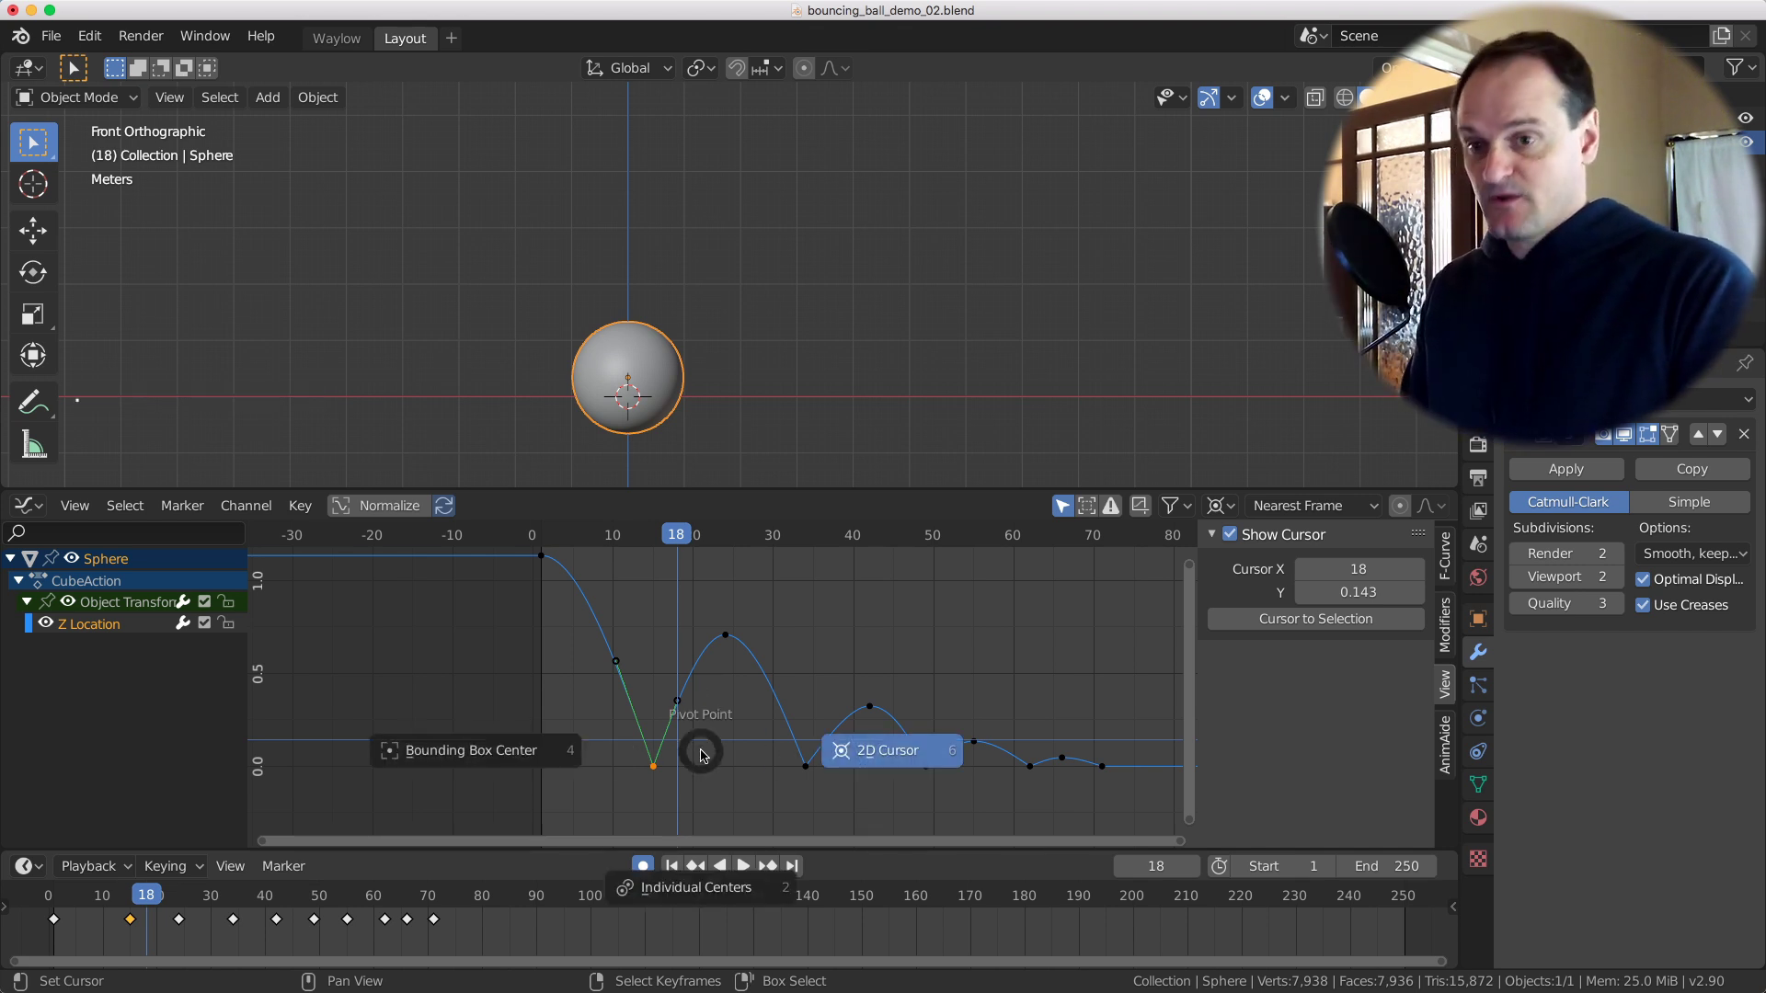
click(809, 819)
key(s)
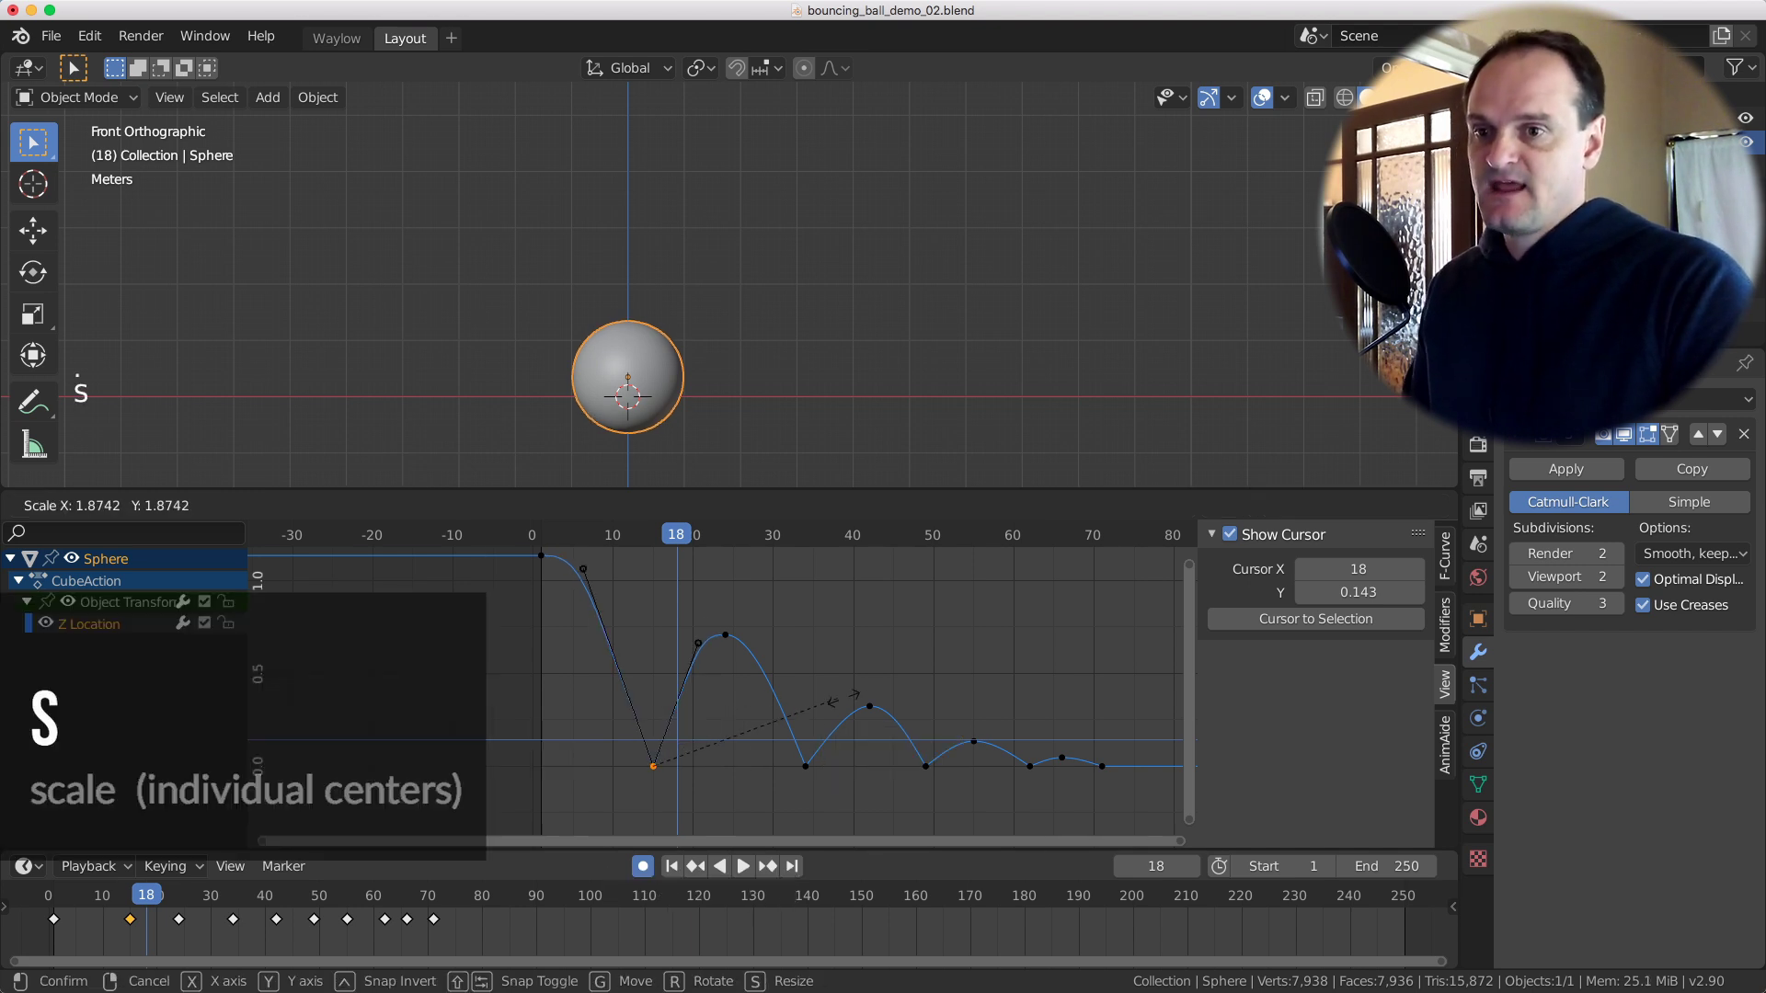
click(694, 682)
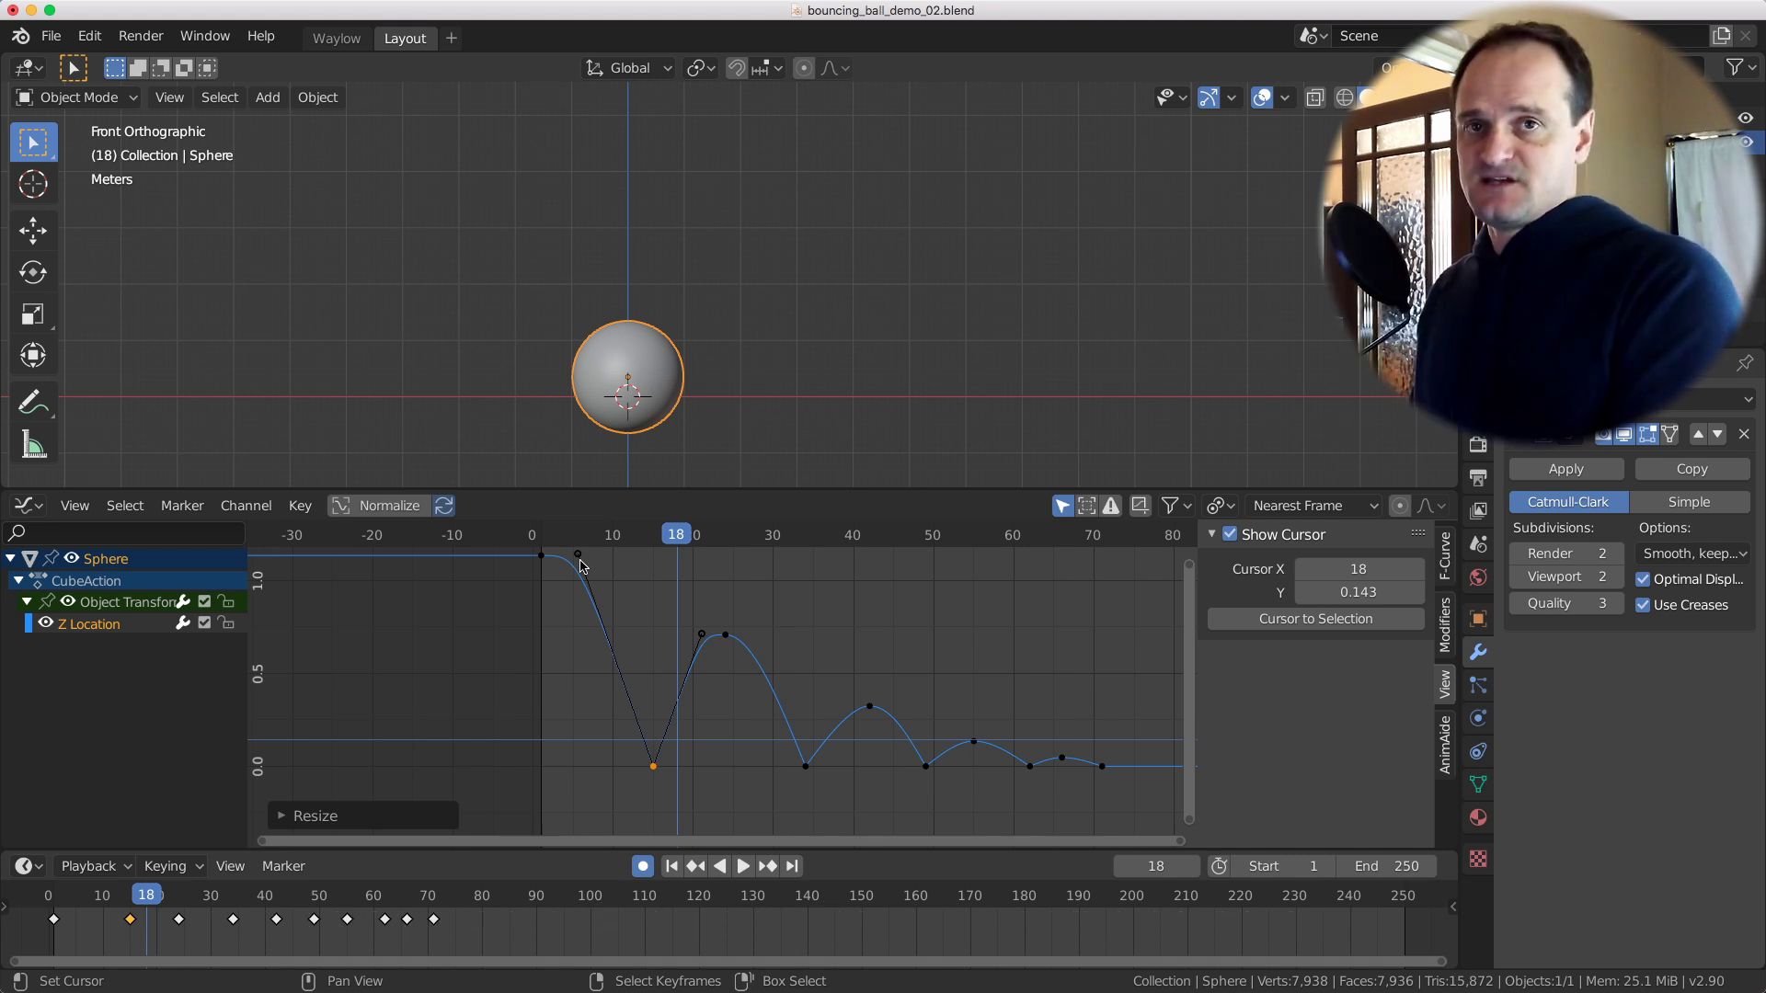
Select both handles of the frame 15 contact keyframe, narrow them by scaling along X, and start moving them along X.
right_click(597, 607)
right_click(598, 607)
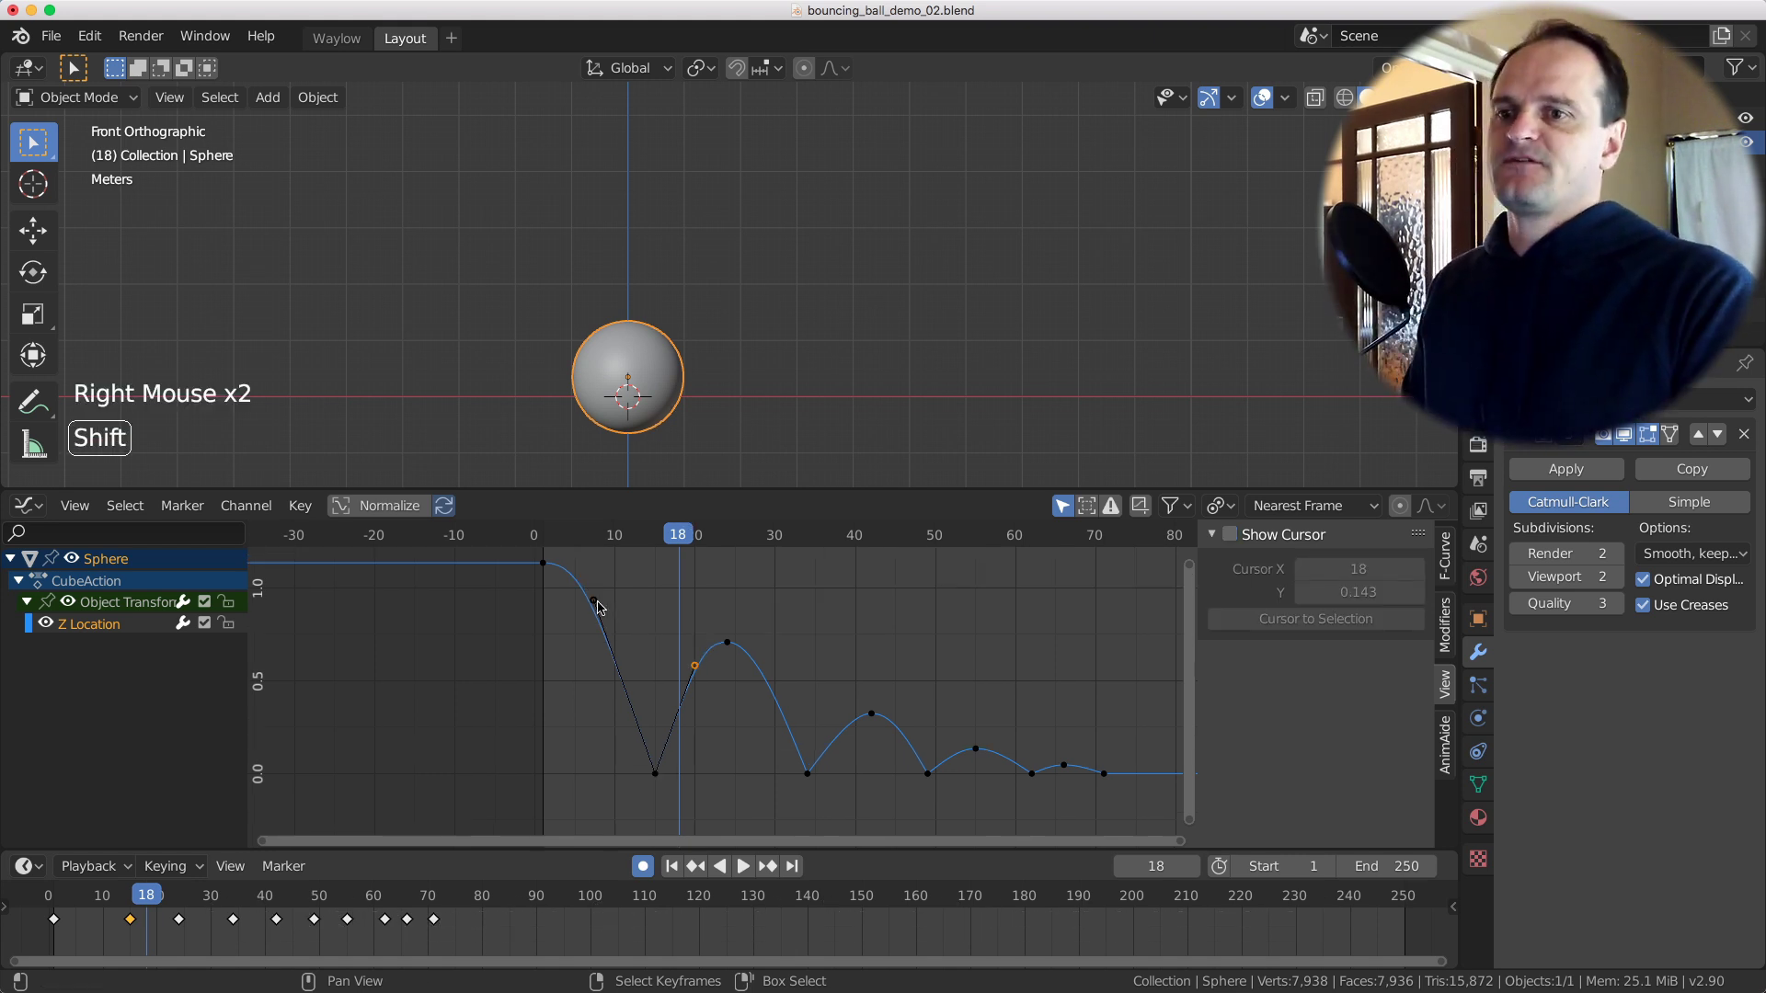
shift+right_click(712, 685)
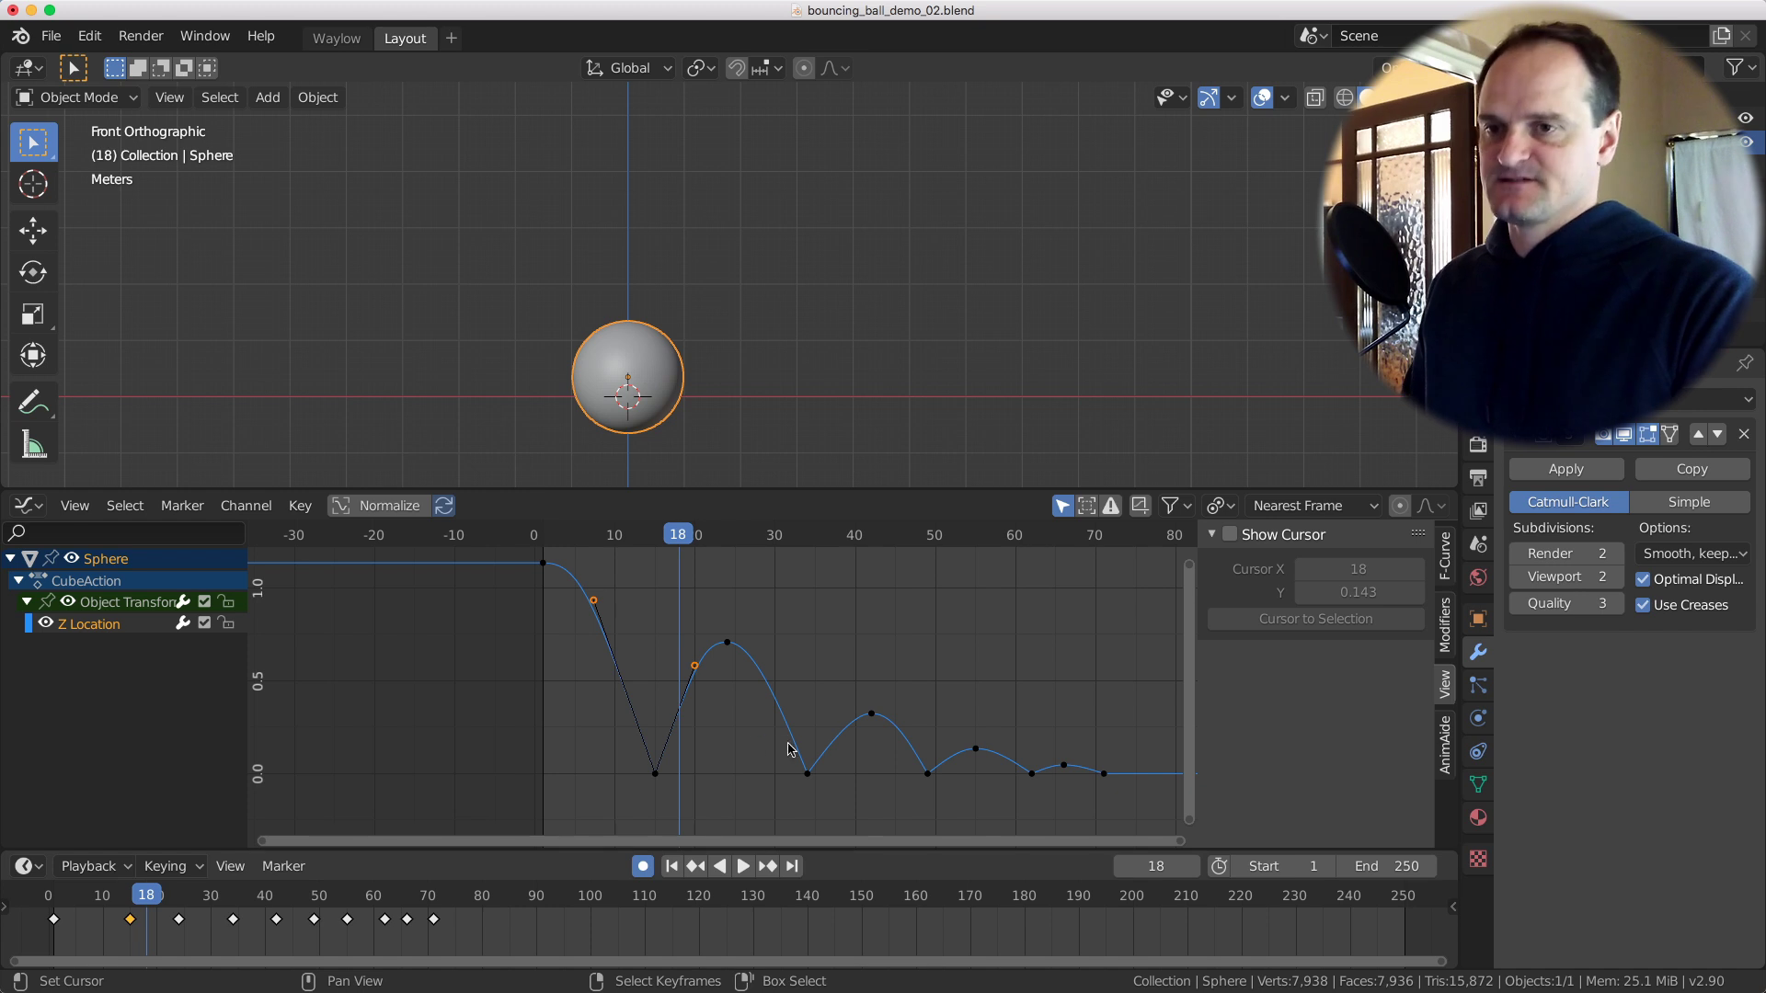
key(s)
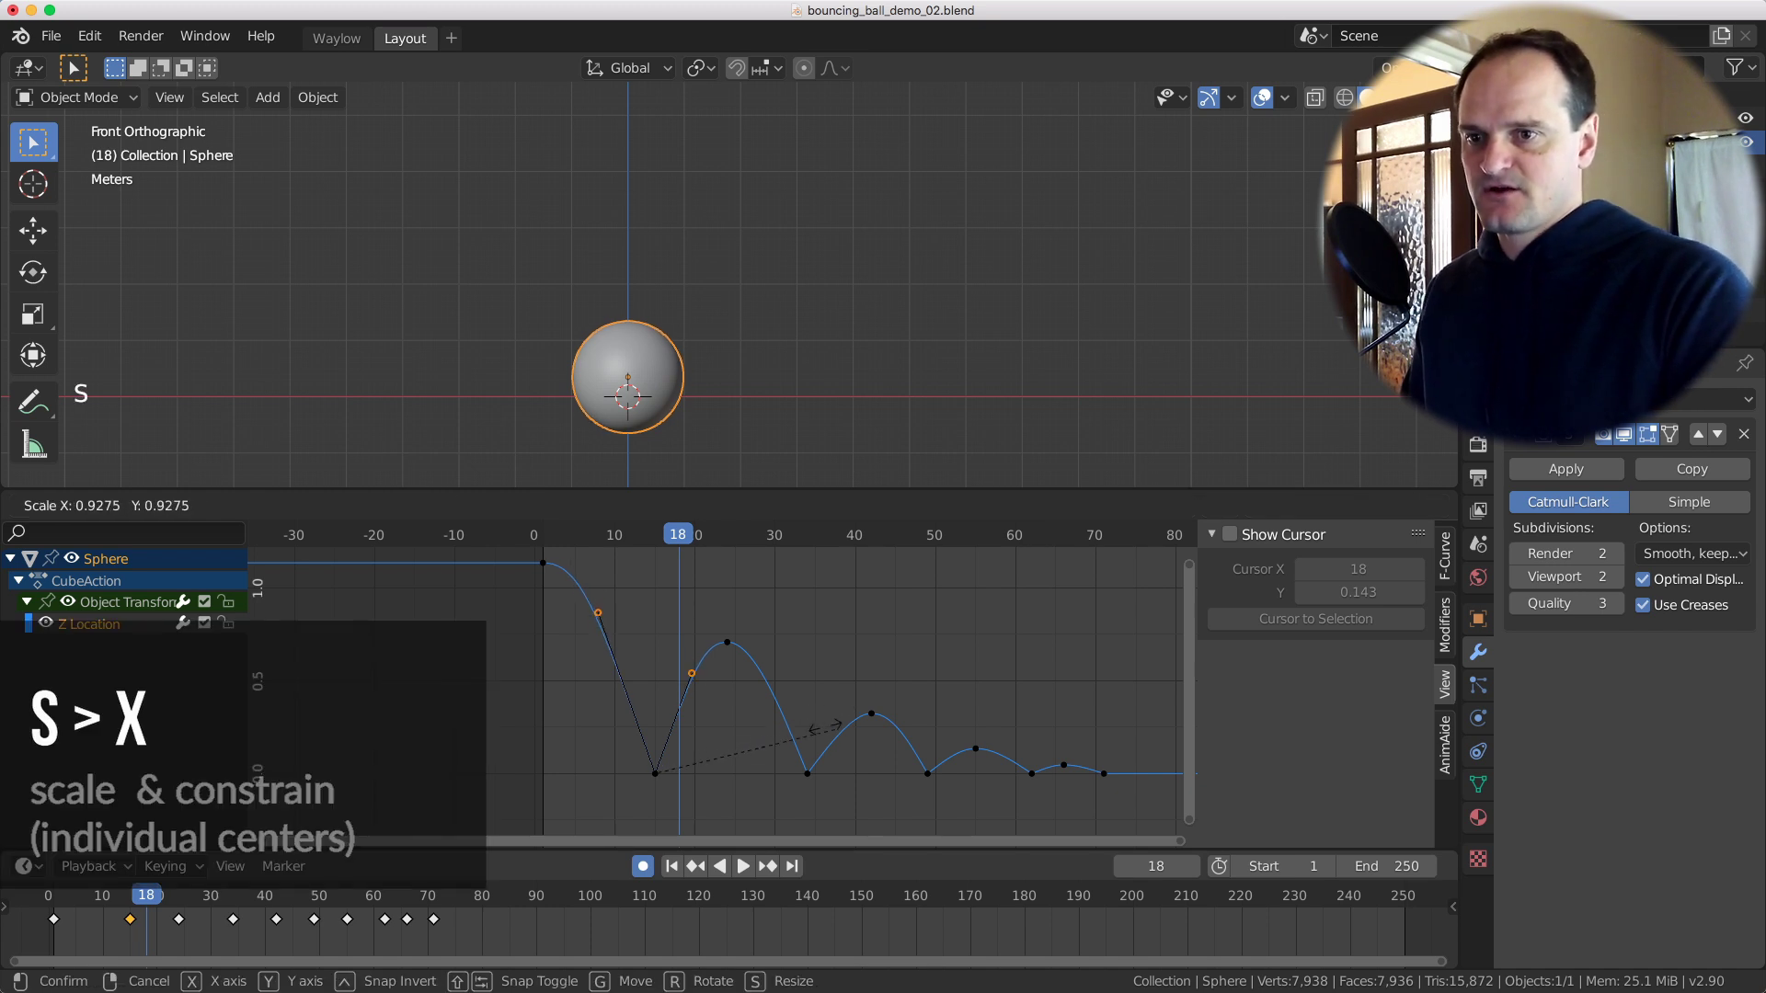
key(x)
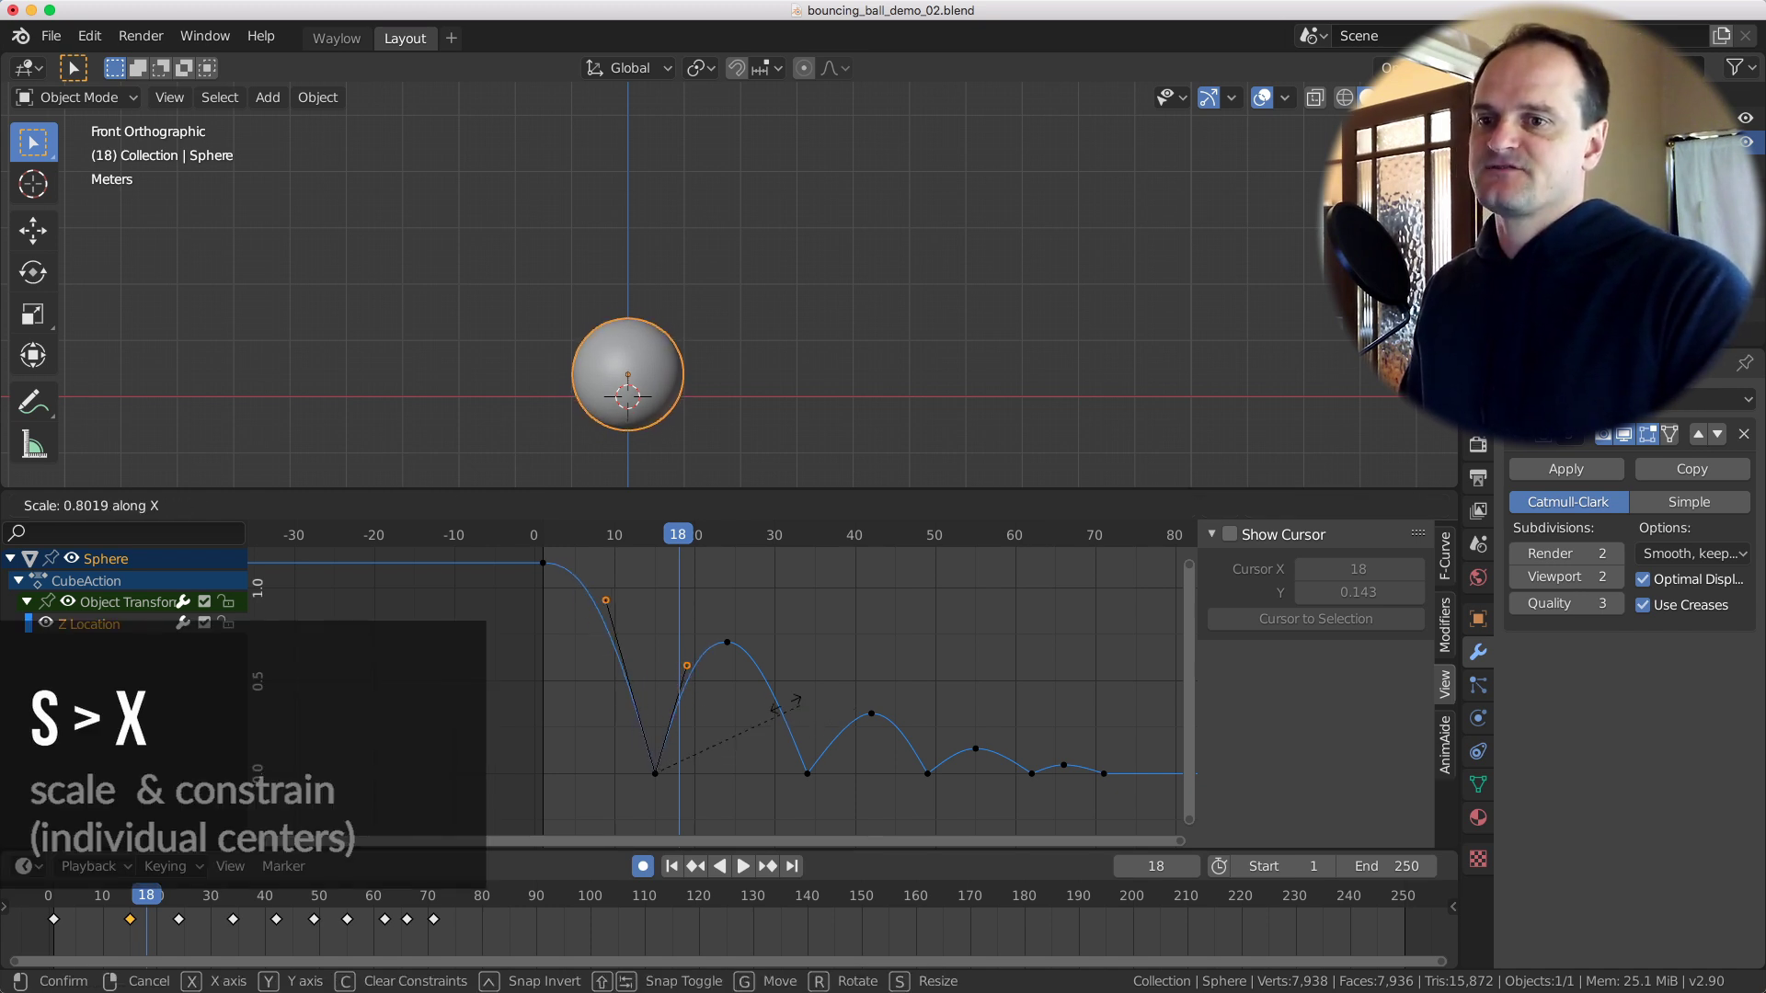
click(747, 710)
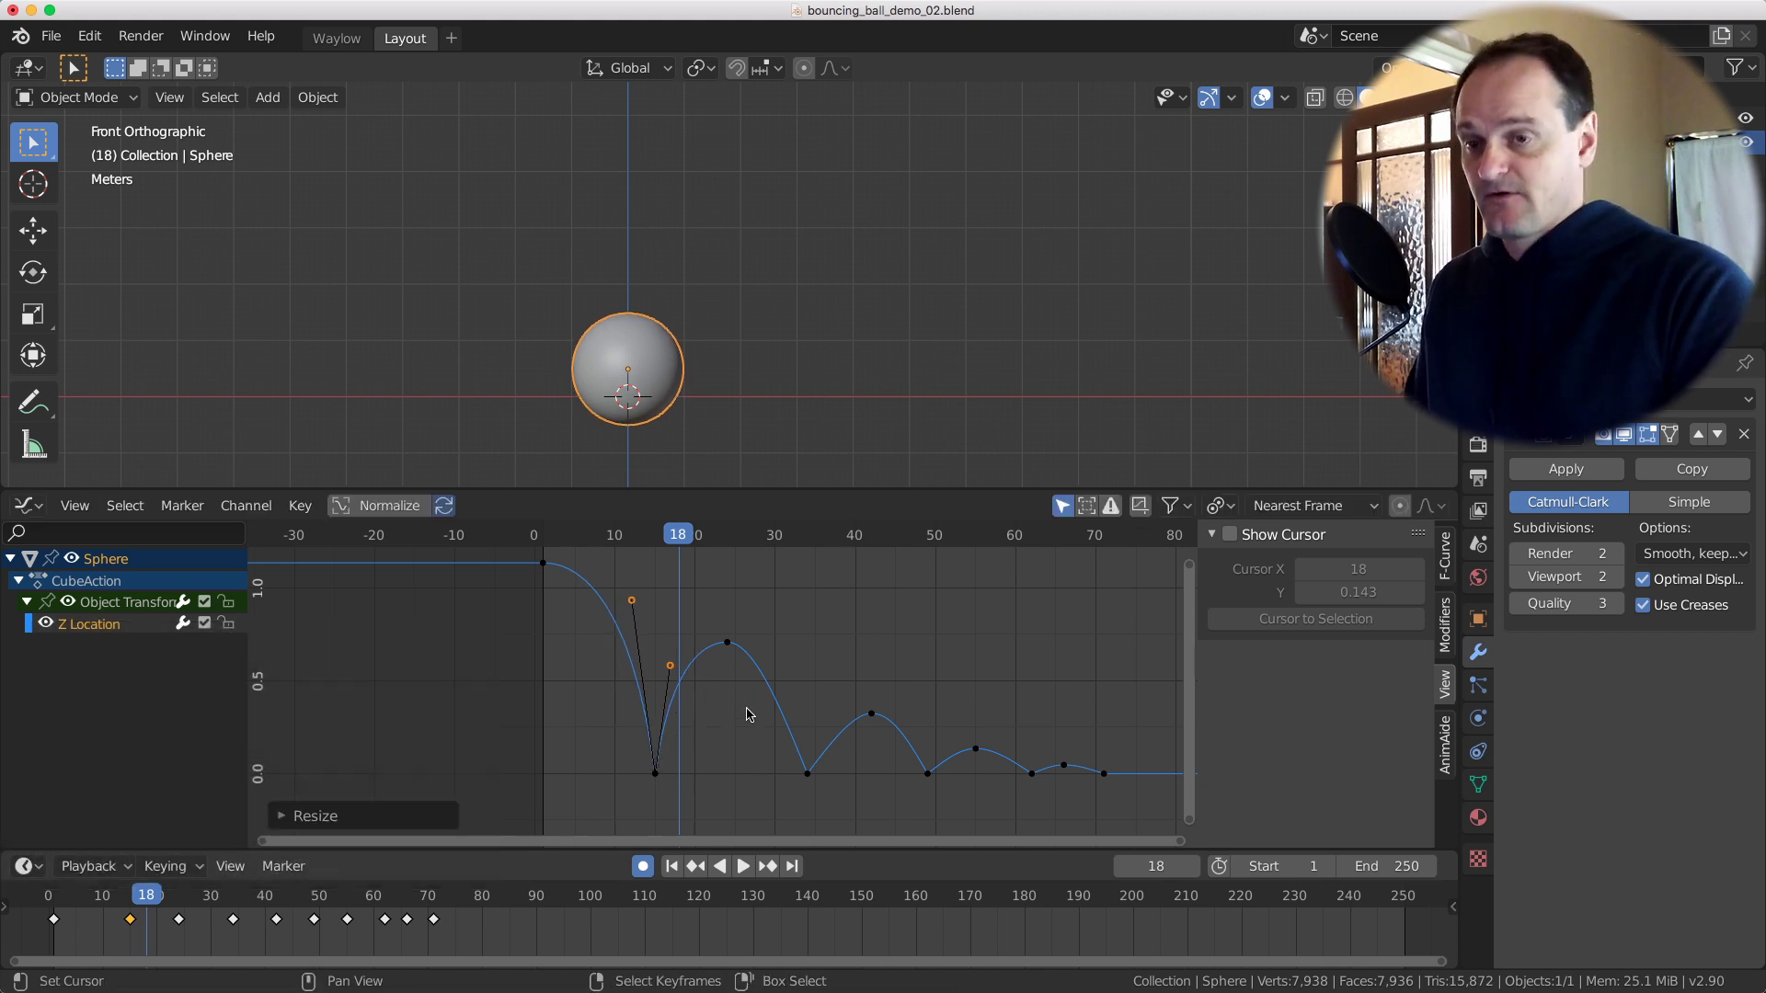
key(g)
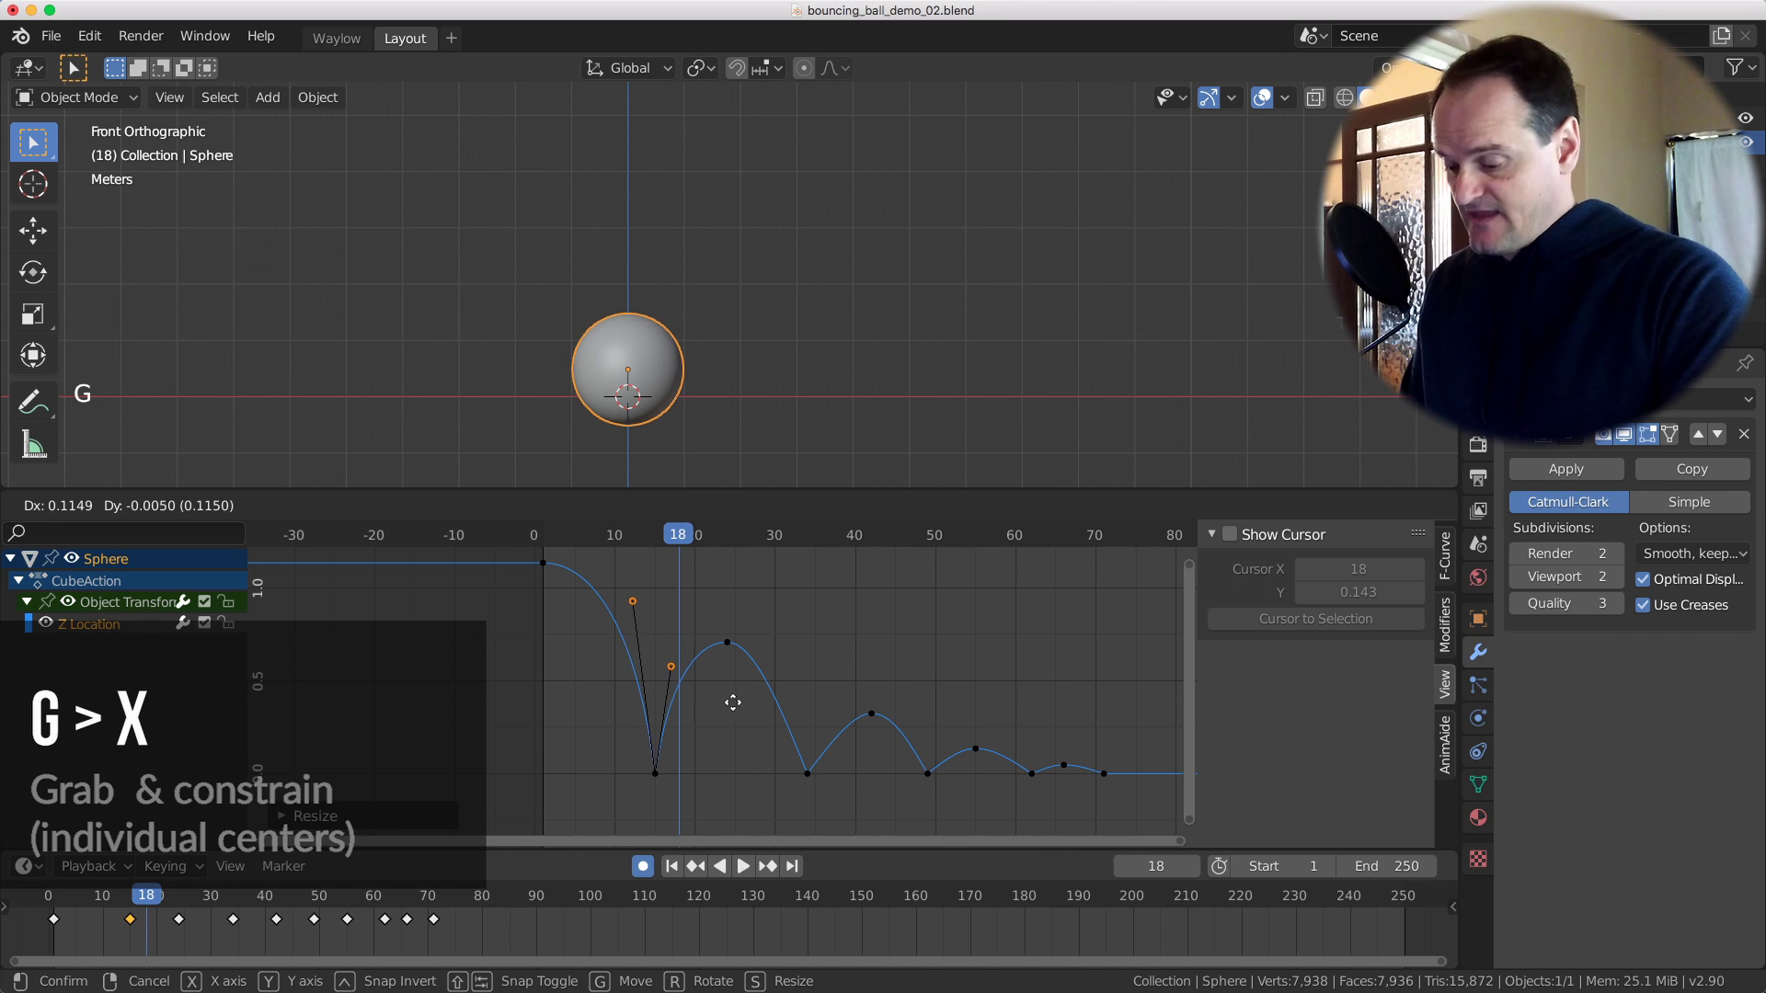
key(x)
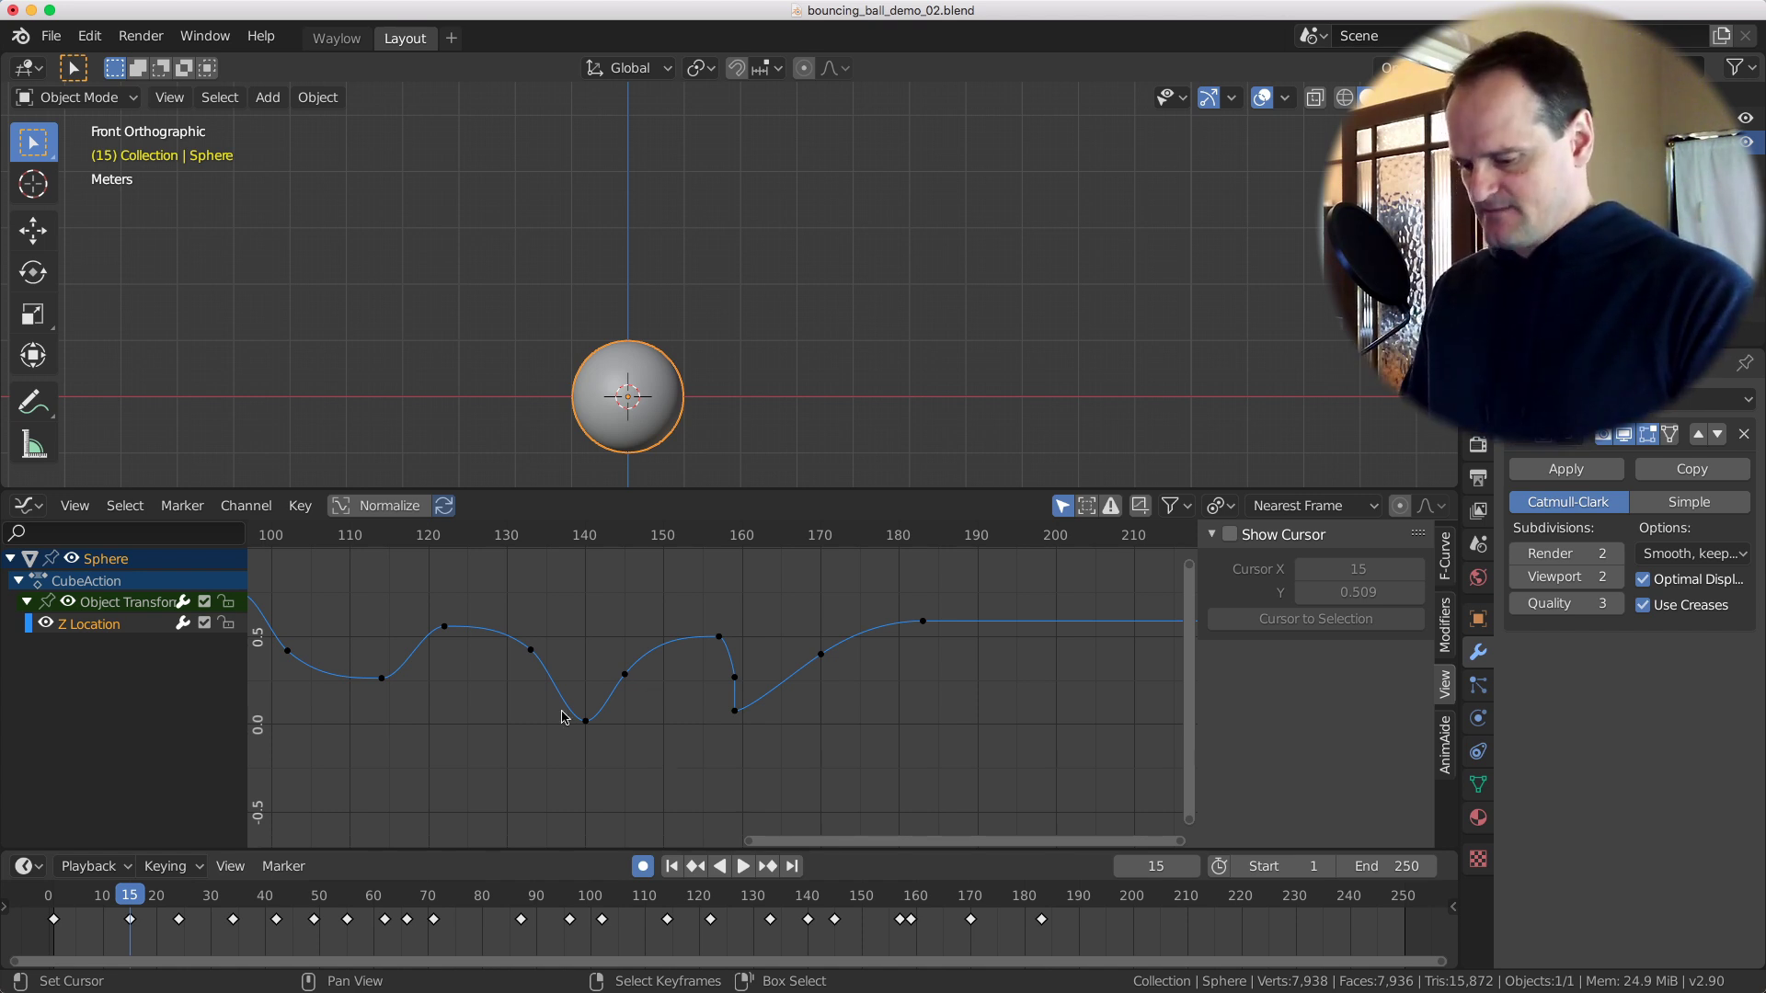
Box-select the keyframes from frame 140 to 159 and smooth them repeatedly until that stretch of the curve is almost flat.
key(b)
drag(555, 582, 780, 765)
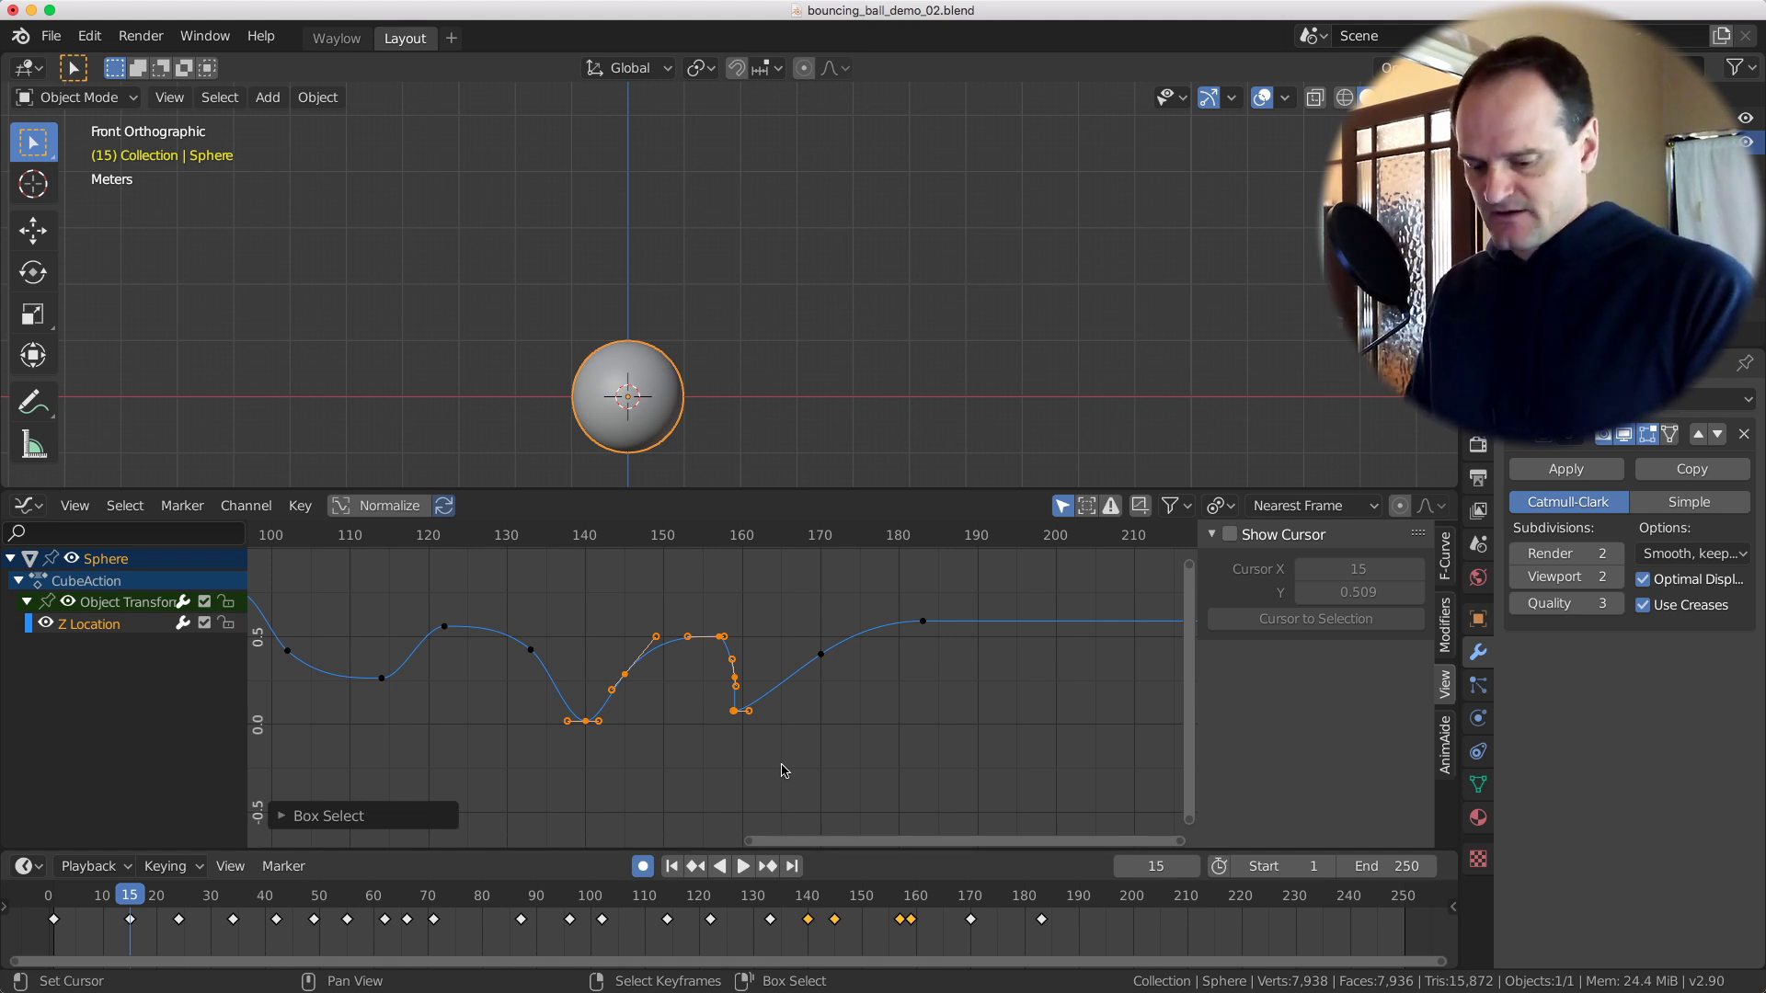
key(alt)
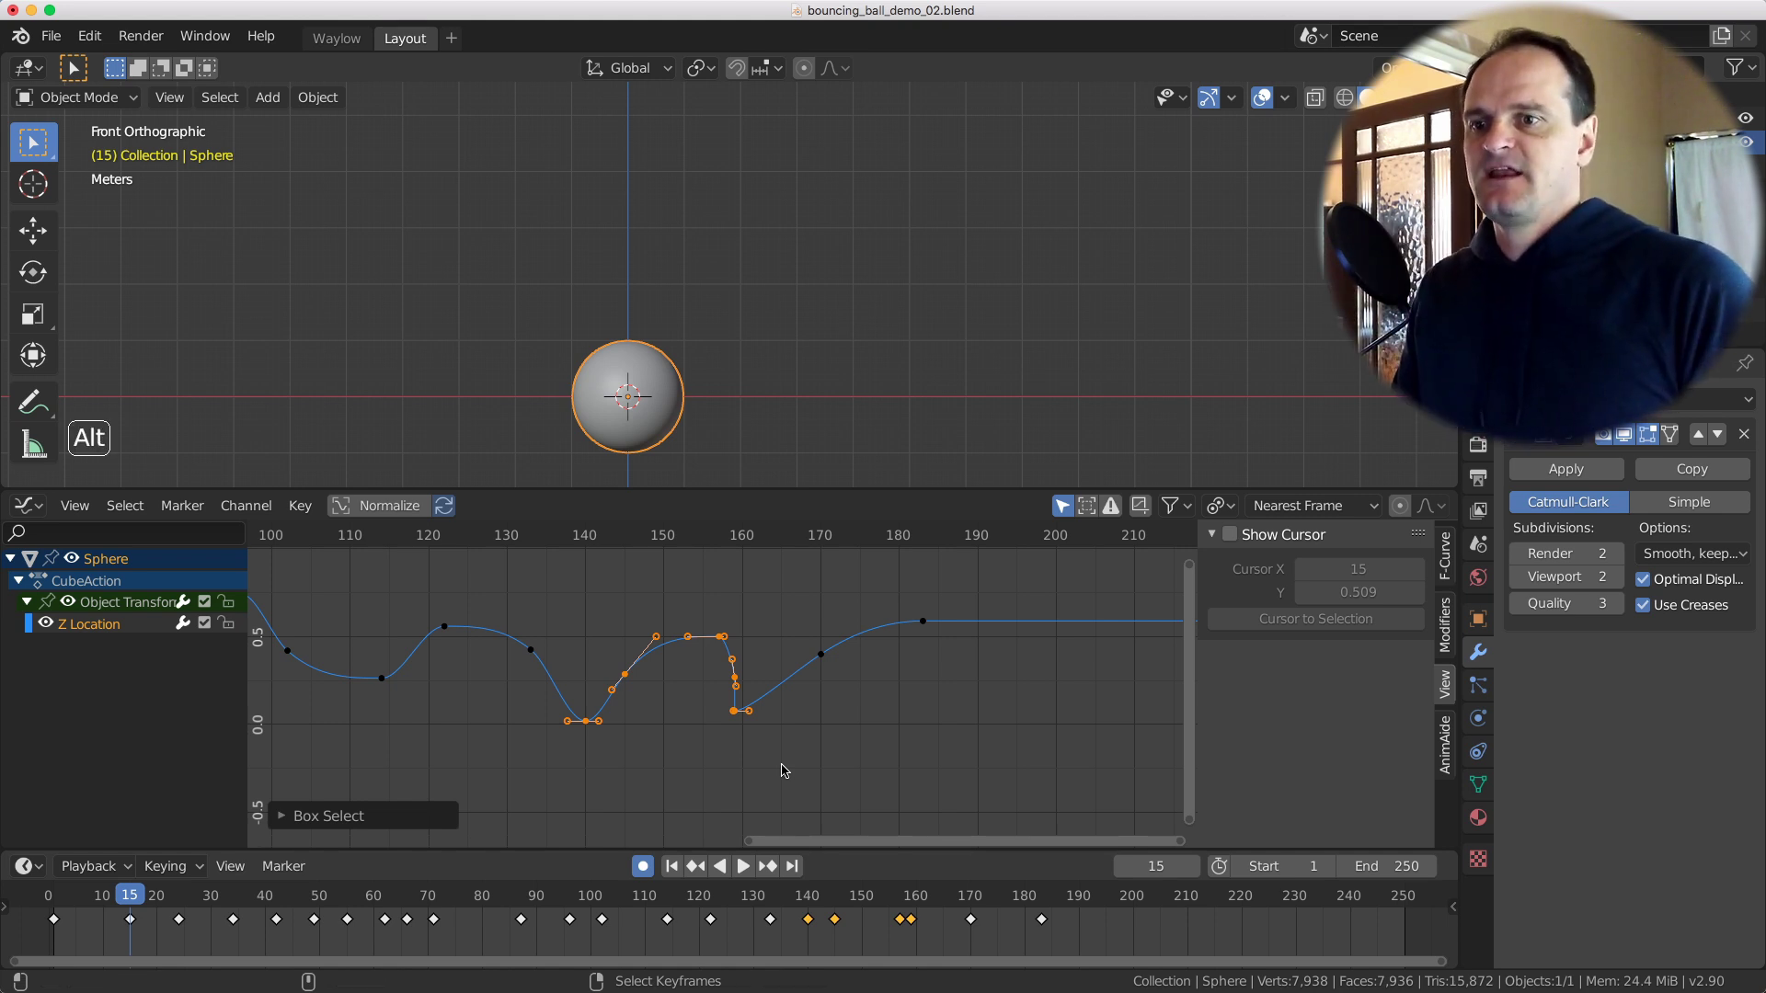
key(alt+o)
key(alt+o)
key(alt+o)
key(alt+o)
key(alt+o)
key(alt+o)
key(alt+o)
key(alt+o)
key(alt+o)
key(alt+o)
key(alt+o)
key(alt+o)
key(alt+o)
key(alt+o)
key(alt+o)
key(alt+o)
key(alt+o)
key(alt+o)
key(alt+o)
key(alt+o)
key(alt+o)
key(alt+o)
key(alt+o)
key(alt+o)
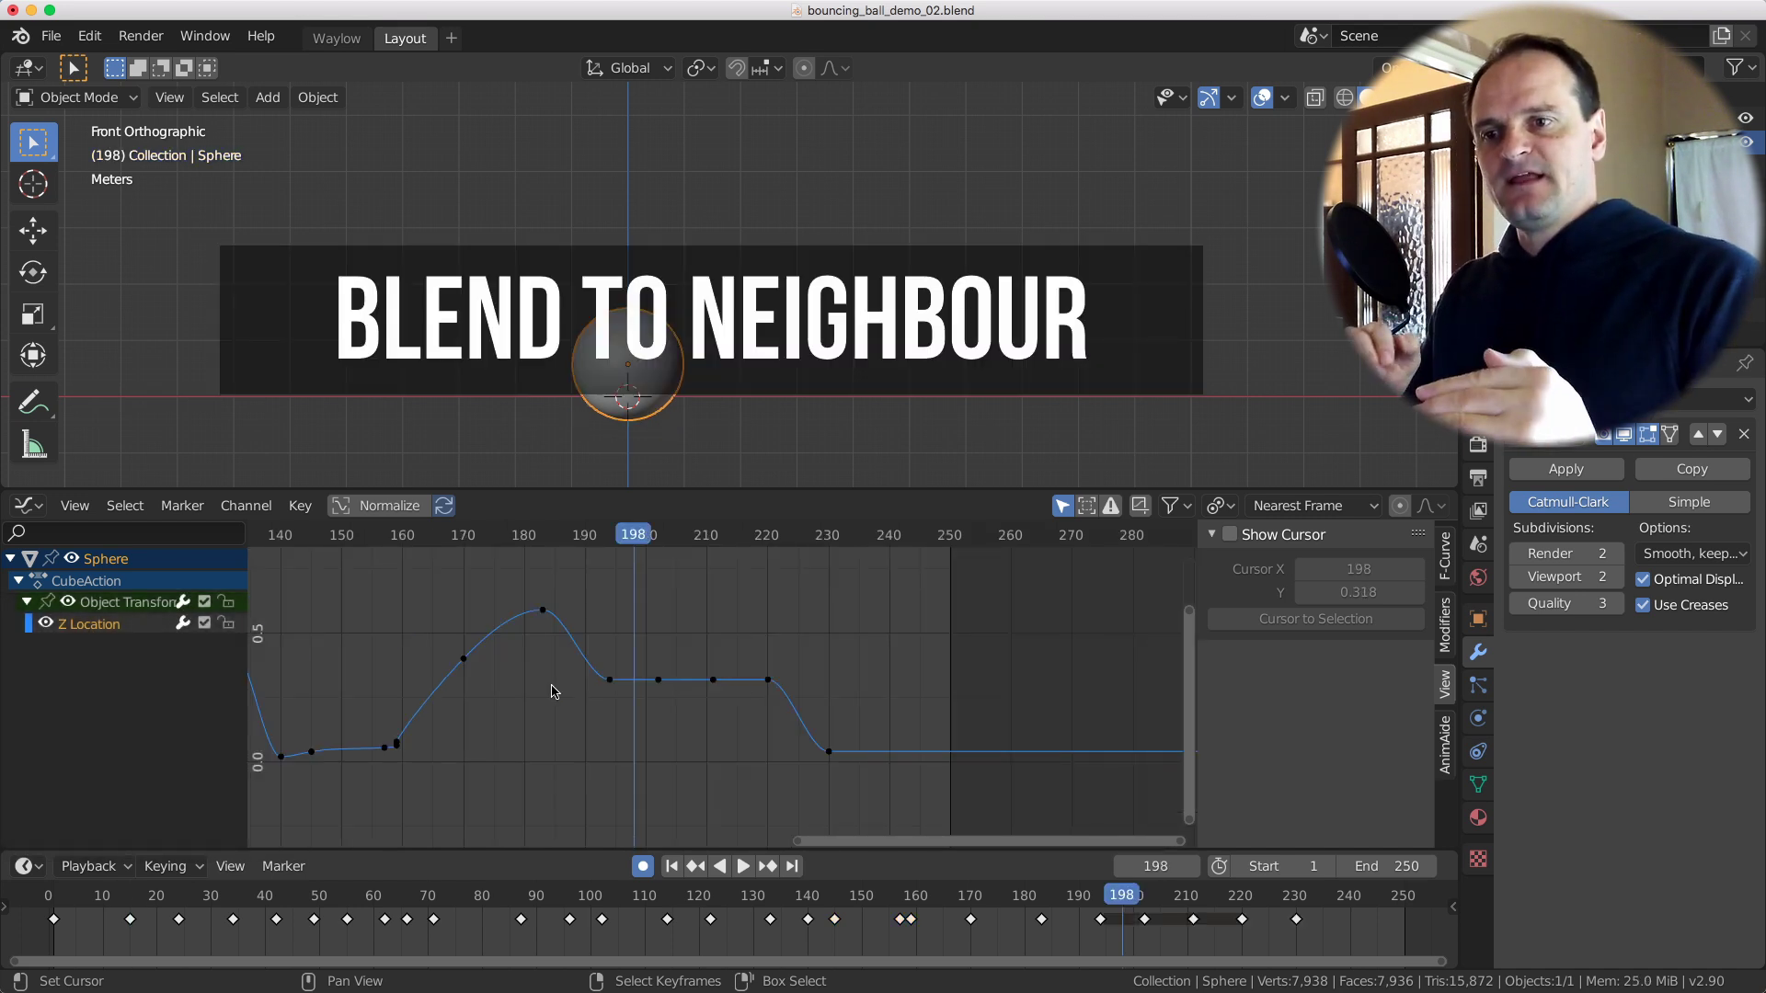
Box-select the four level keyframes between frames 190 and 220 and blend them stepwise toward their left neighbour.
key(b)
drag(580, 668, 793, 699)
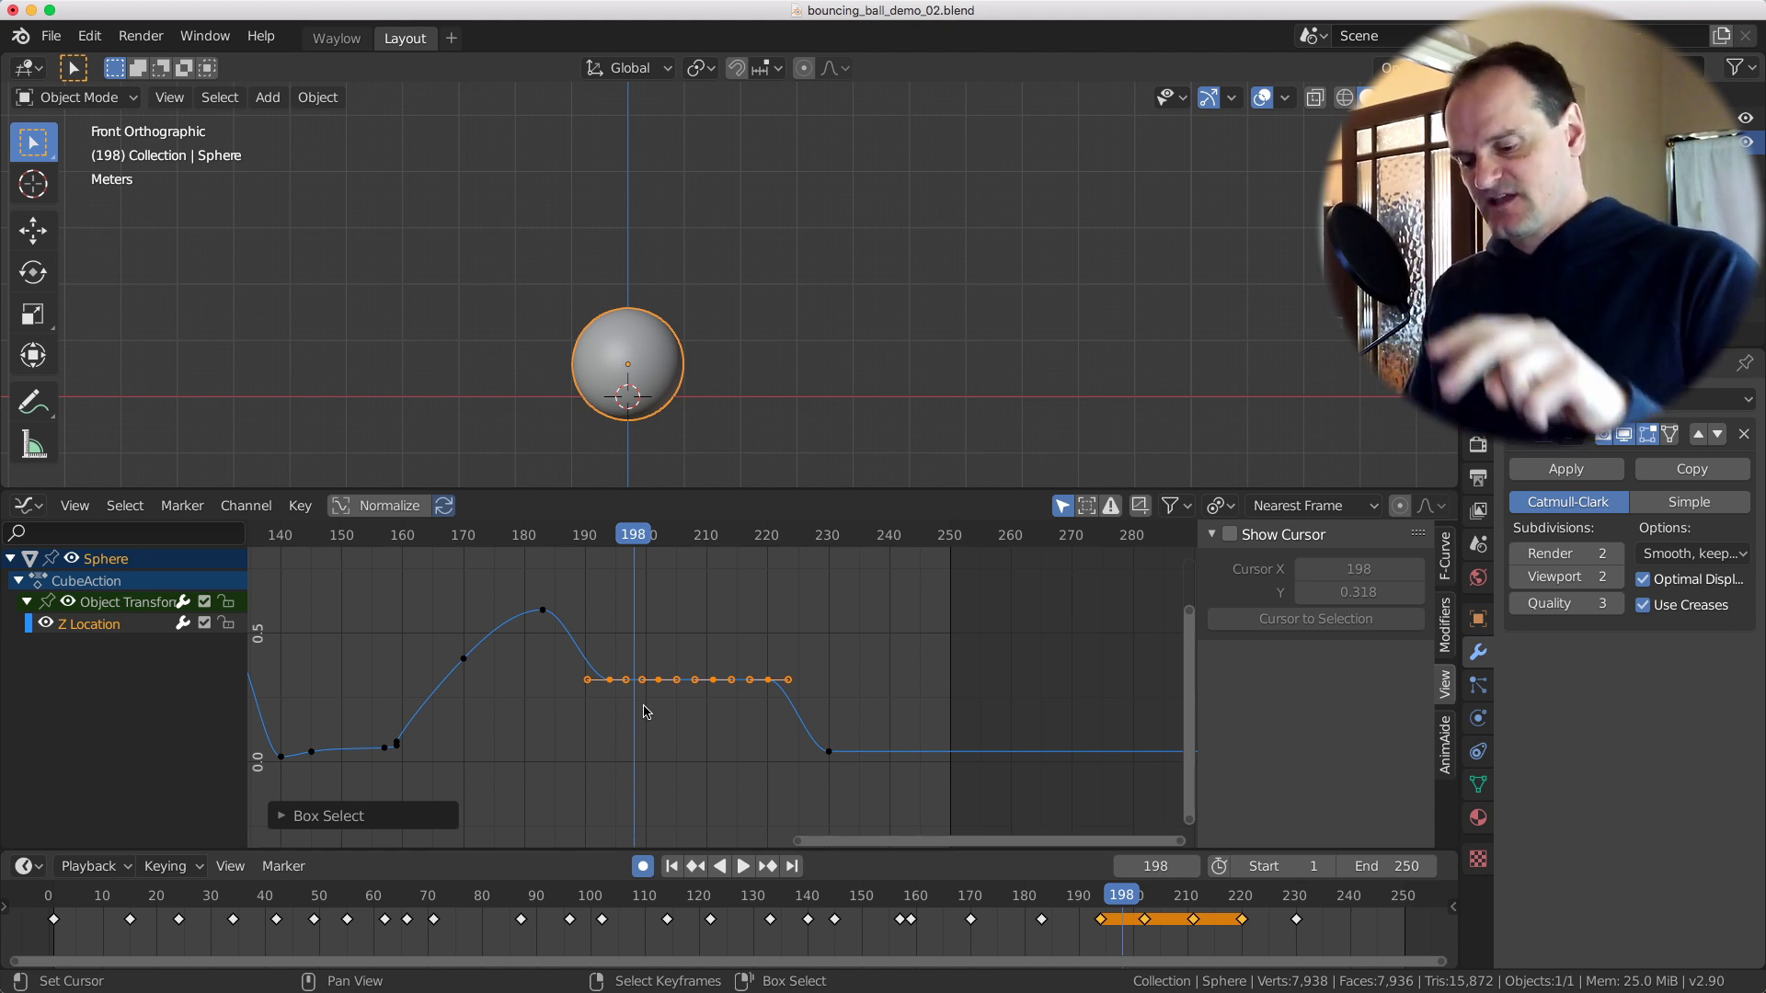
key(minus)
key(minus)
key(minus)
key(minus)
key(minus)
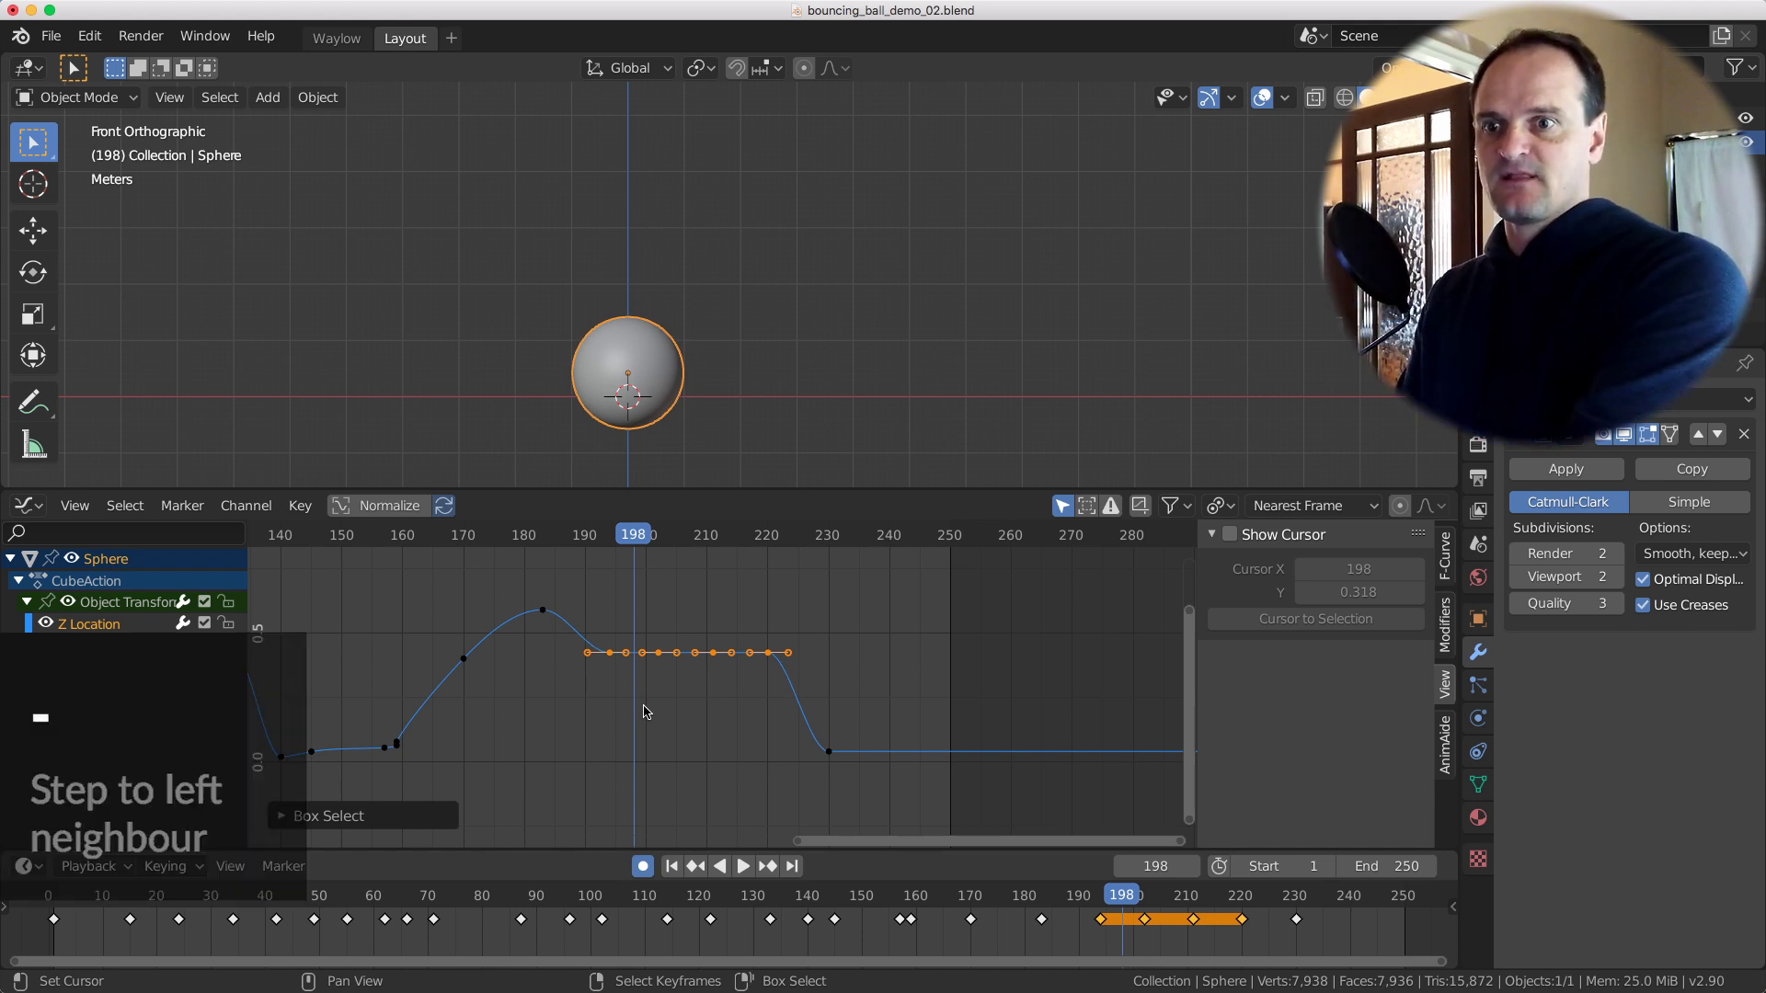
Blend the four selected keyframes stepwise toward their right neighbour.
key(equal)
key(equal)
key(equal)
key(equal)
key(equal)
key(equal)
key(equal)
key(equal)
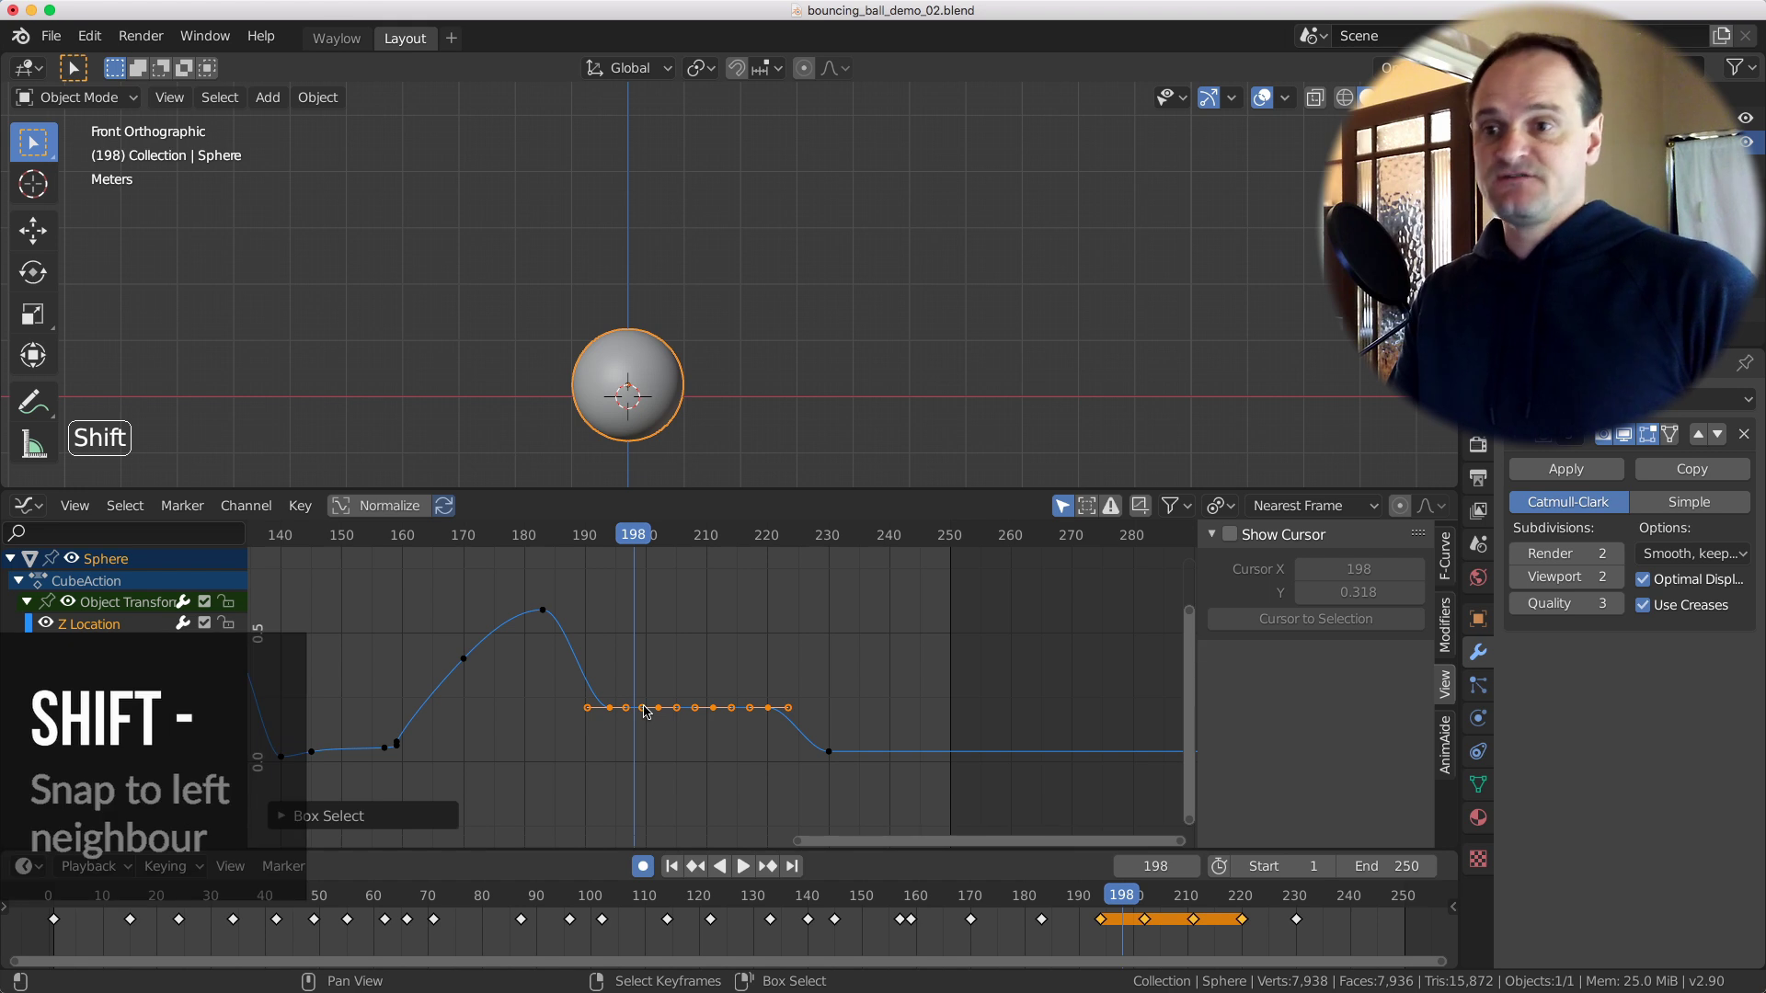
Snap the four selected keyframes fully to their left neighbour's value, and then to their right neighbour's value.
key(shift+minus)
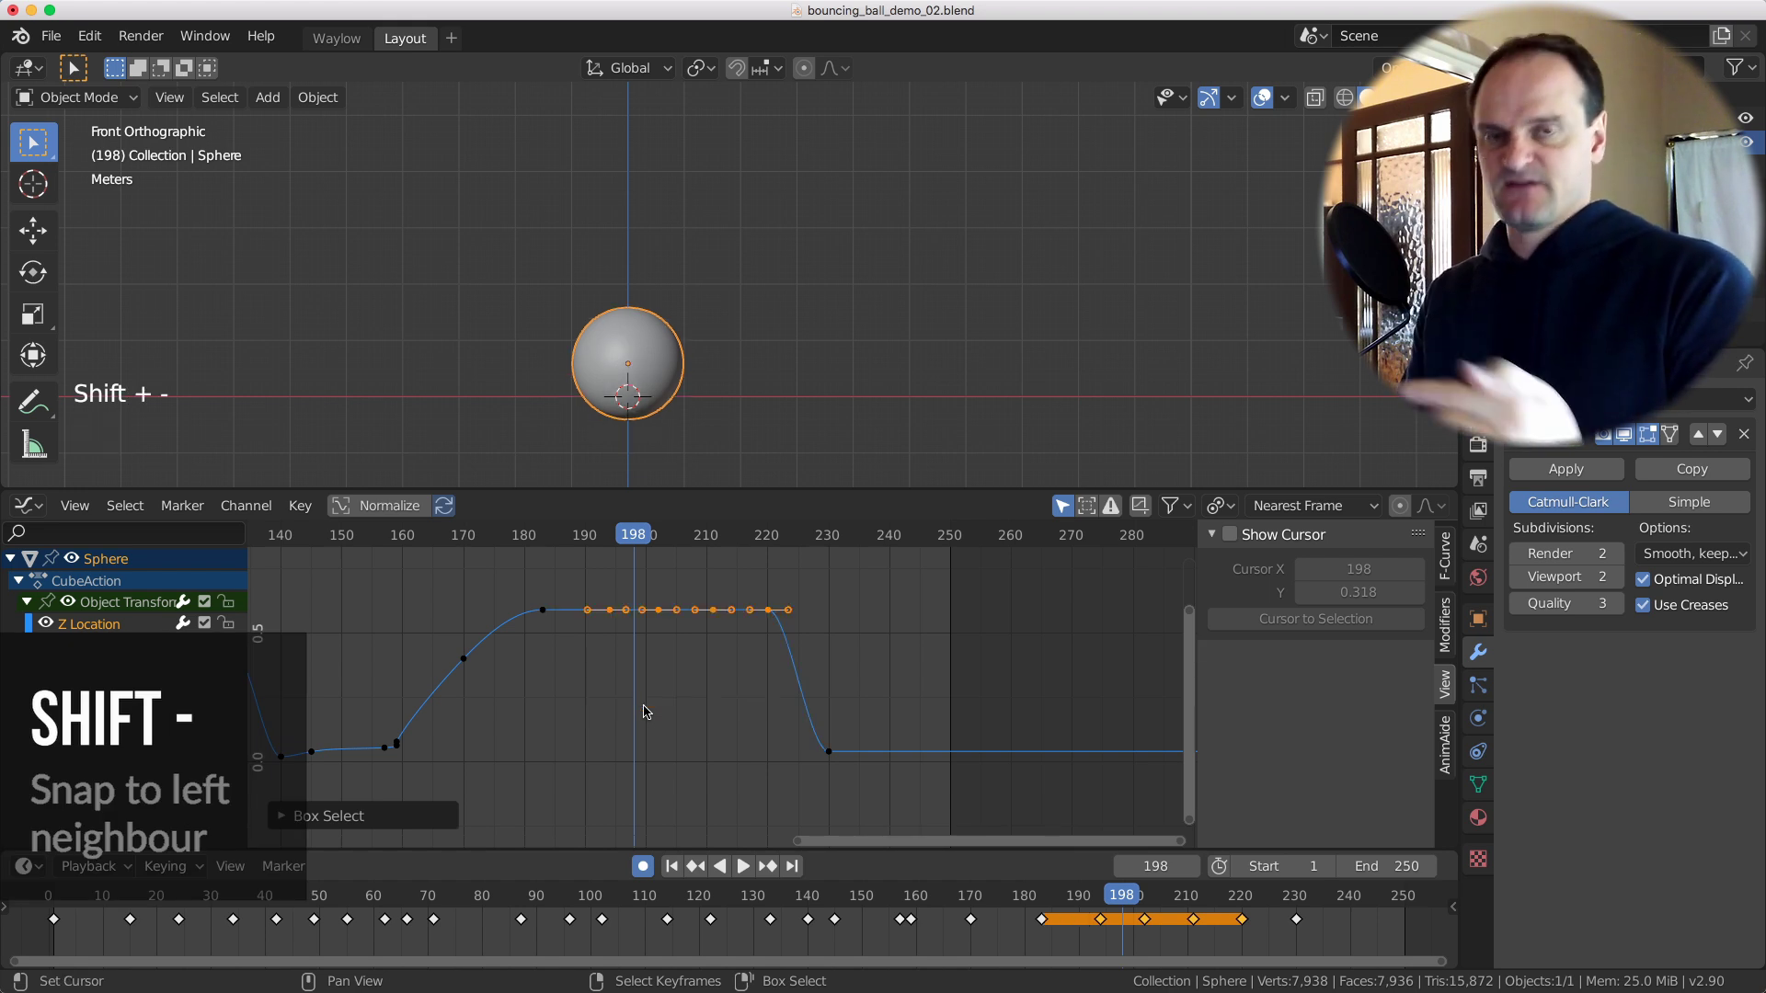
key(shift)
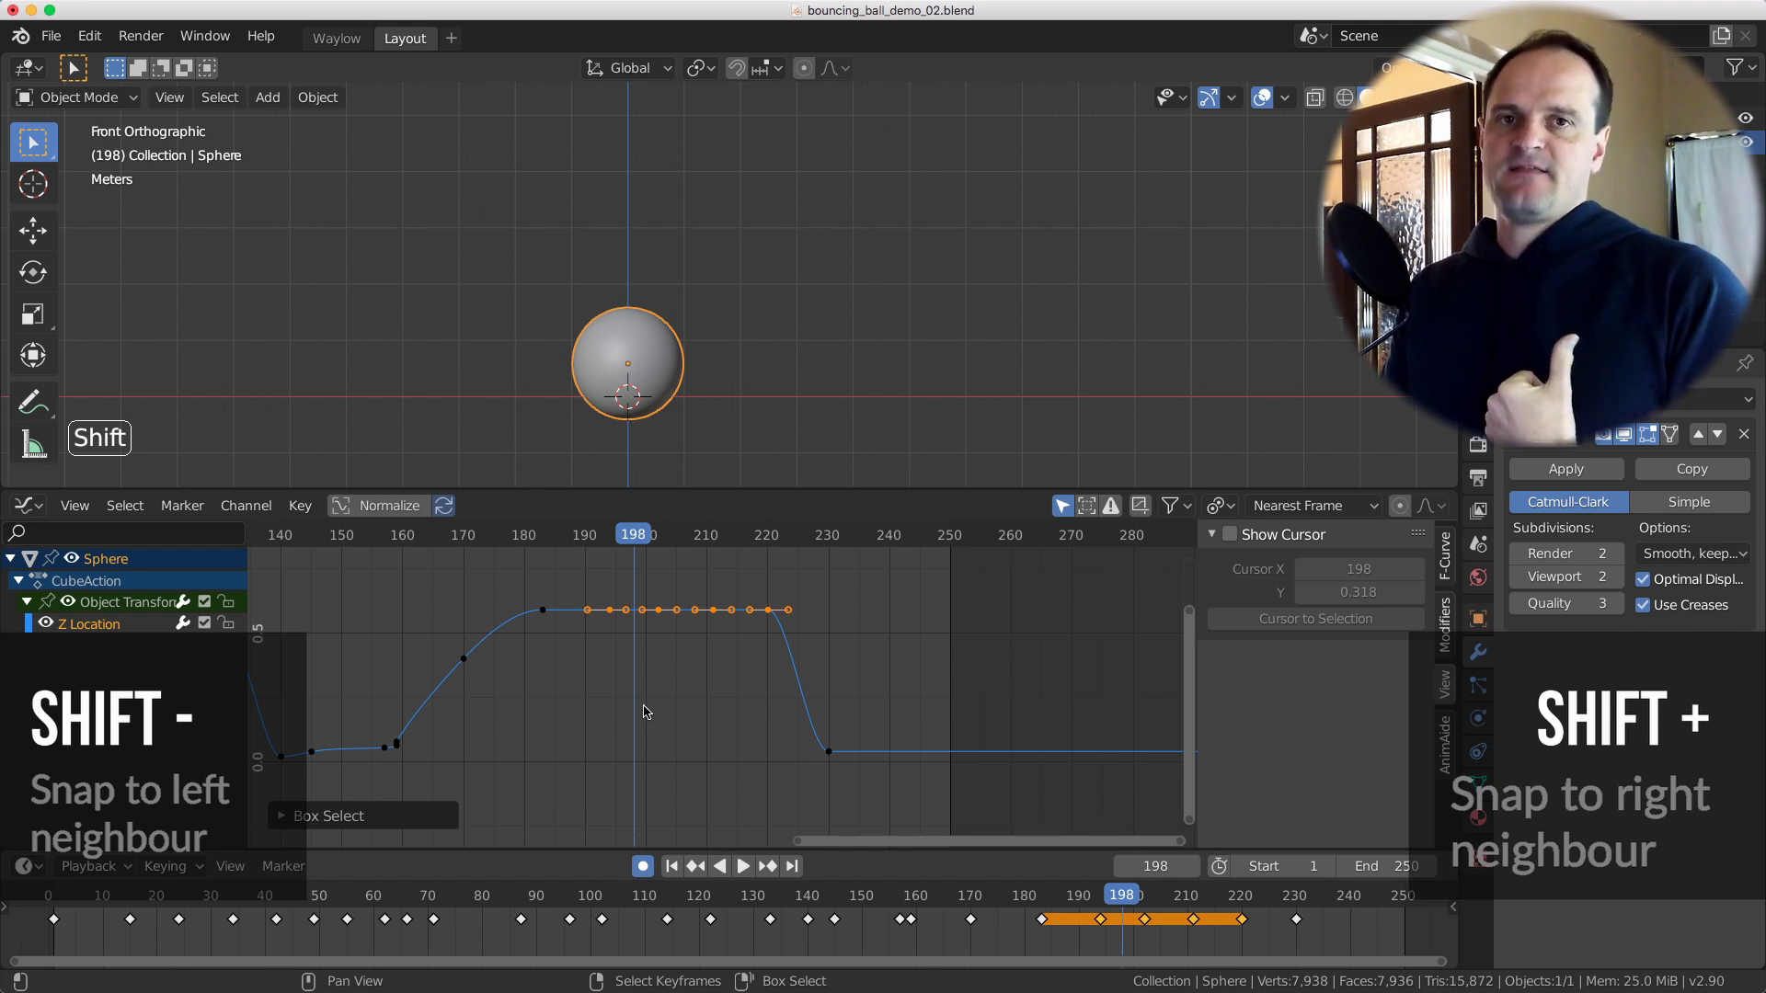
key(shift+equal)
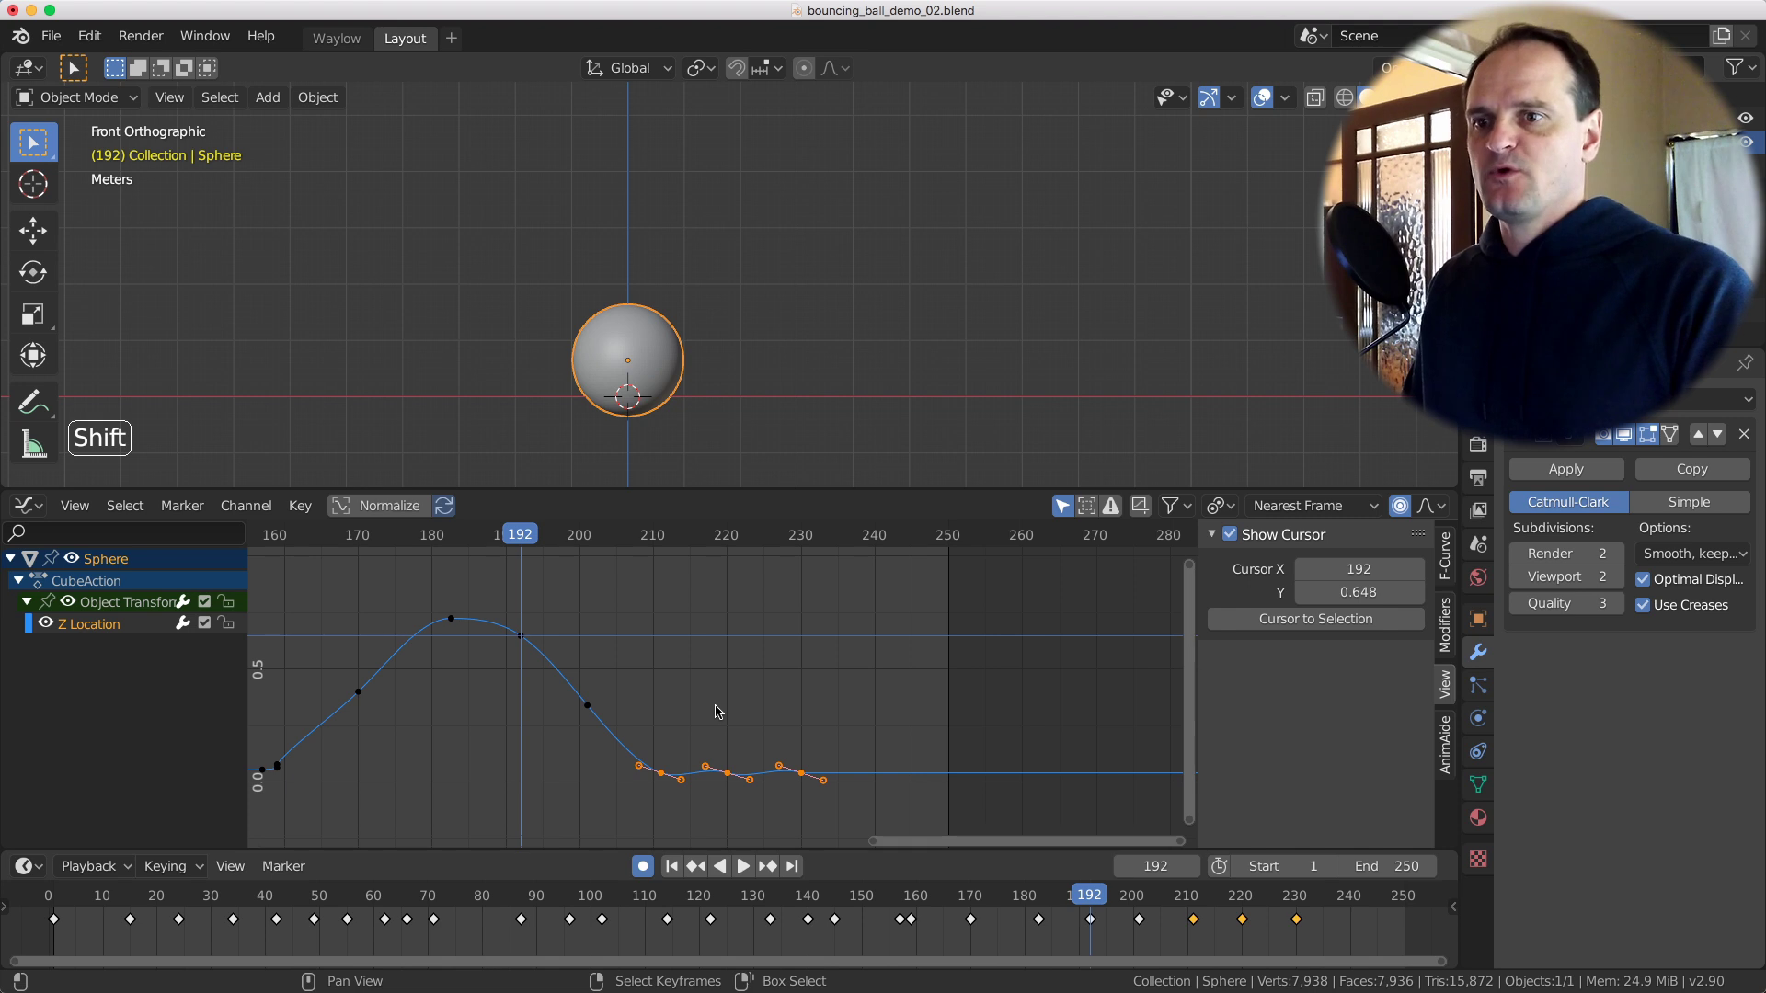
Snap the last three selected keyframes to the cursor value and flatten their handles.
key(shift+s)
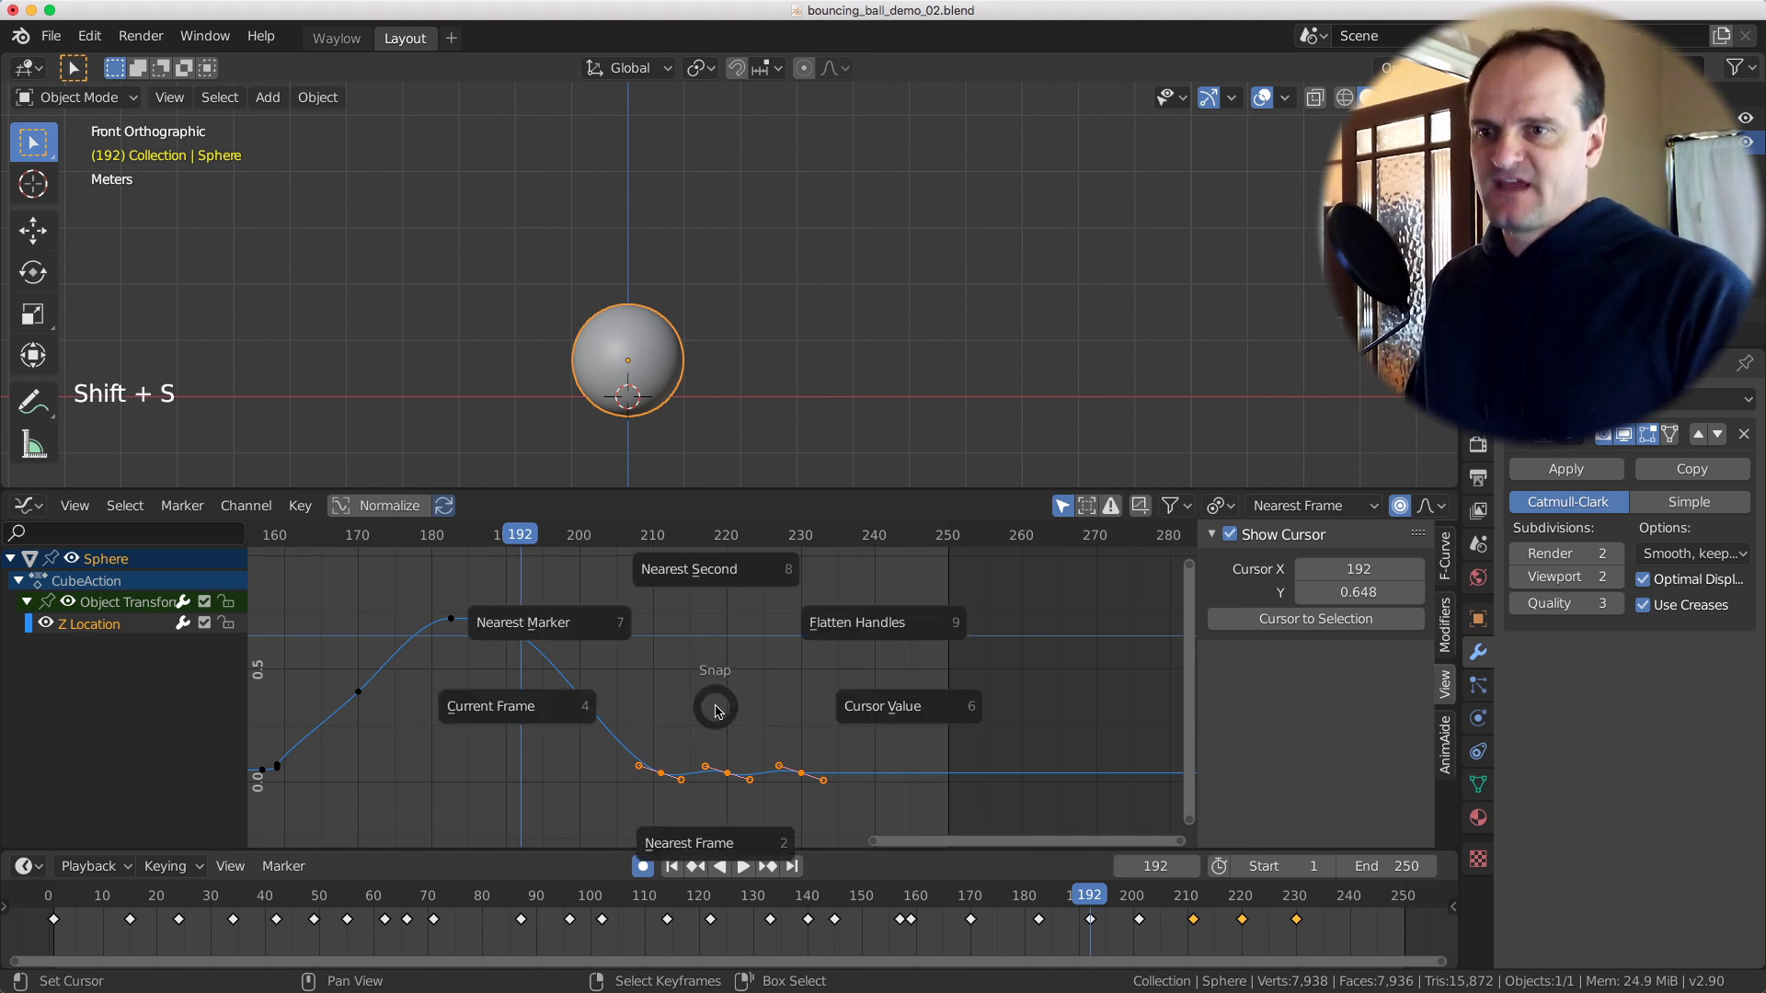
click(893, 716)
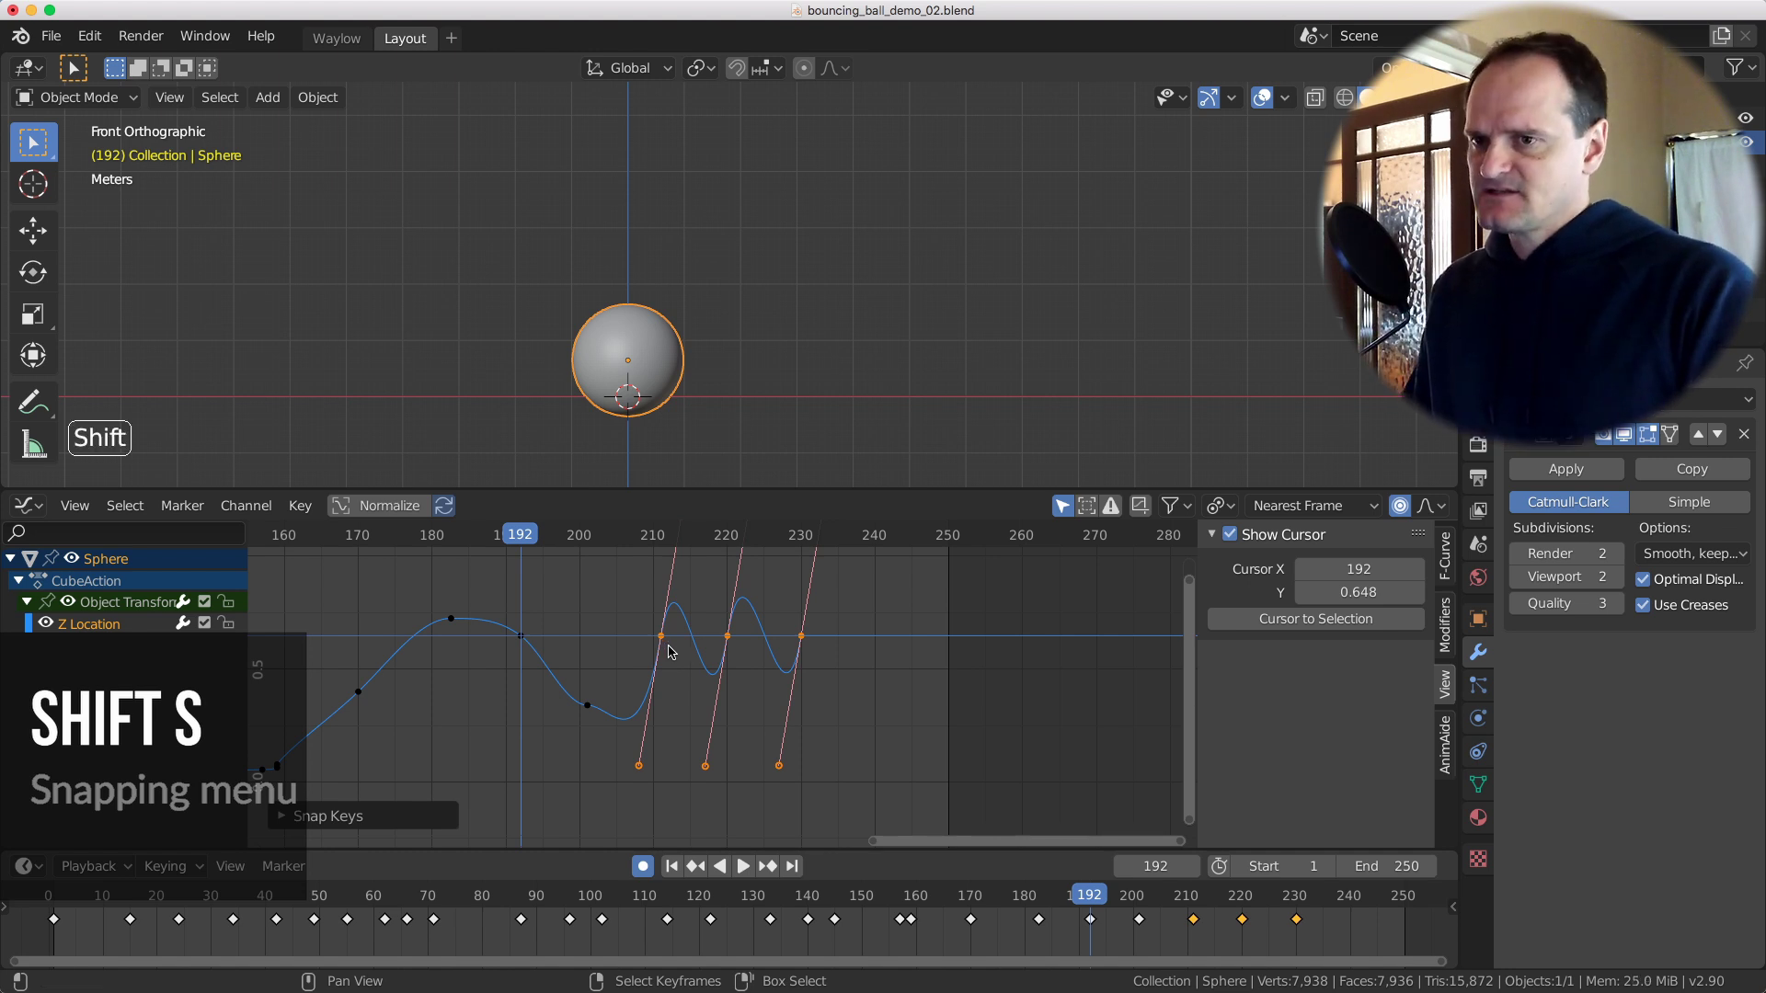
key(shift+s)
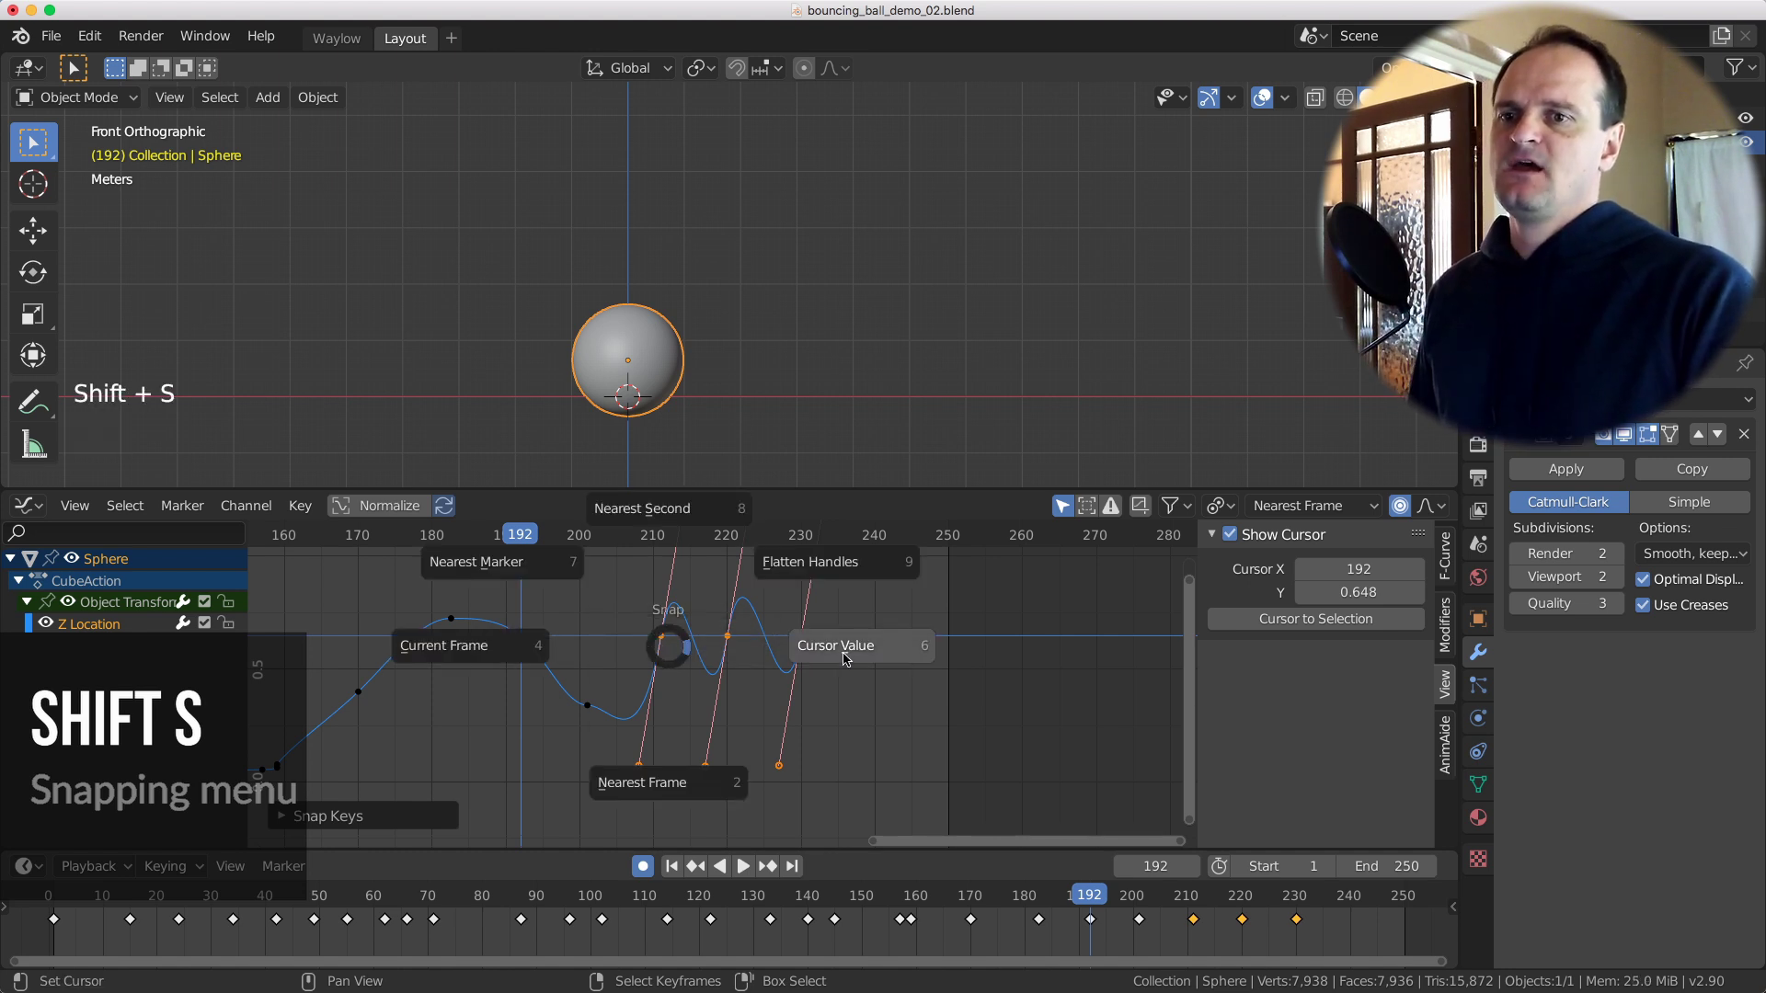
click(841, 568)
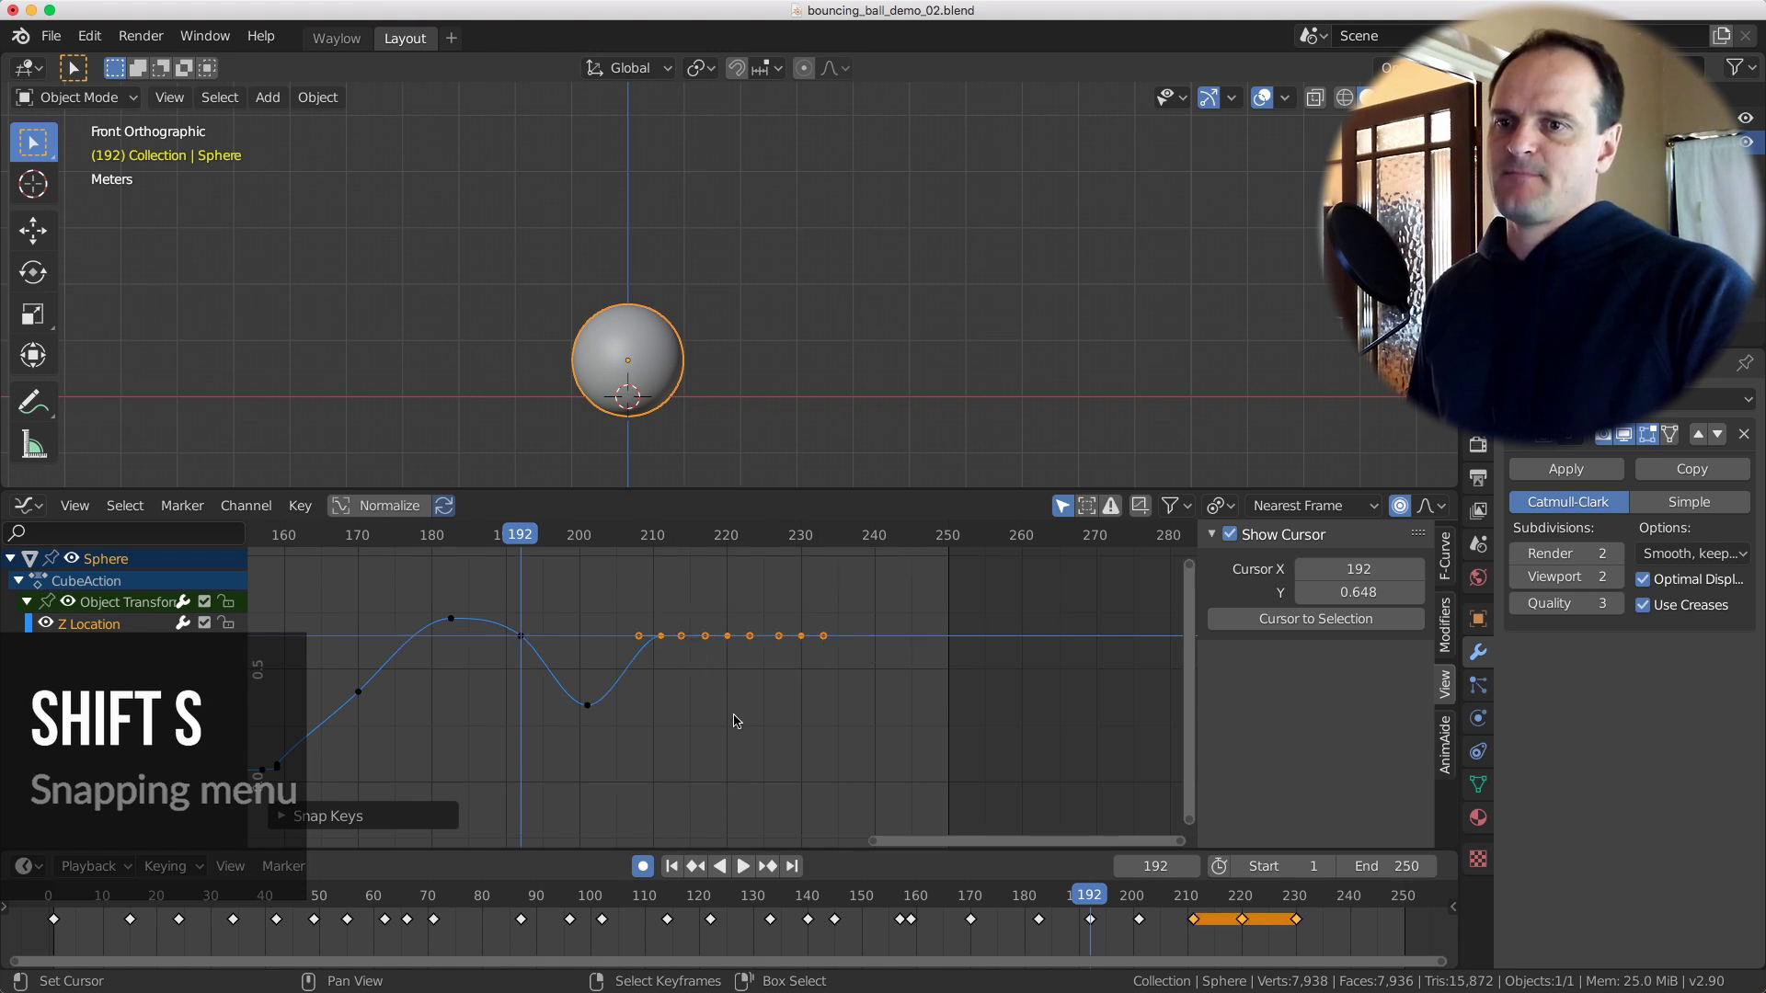
shift+middle_drag(760, 748, 753, 742)
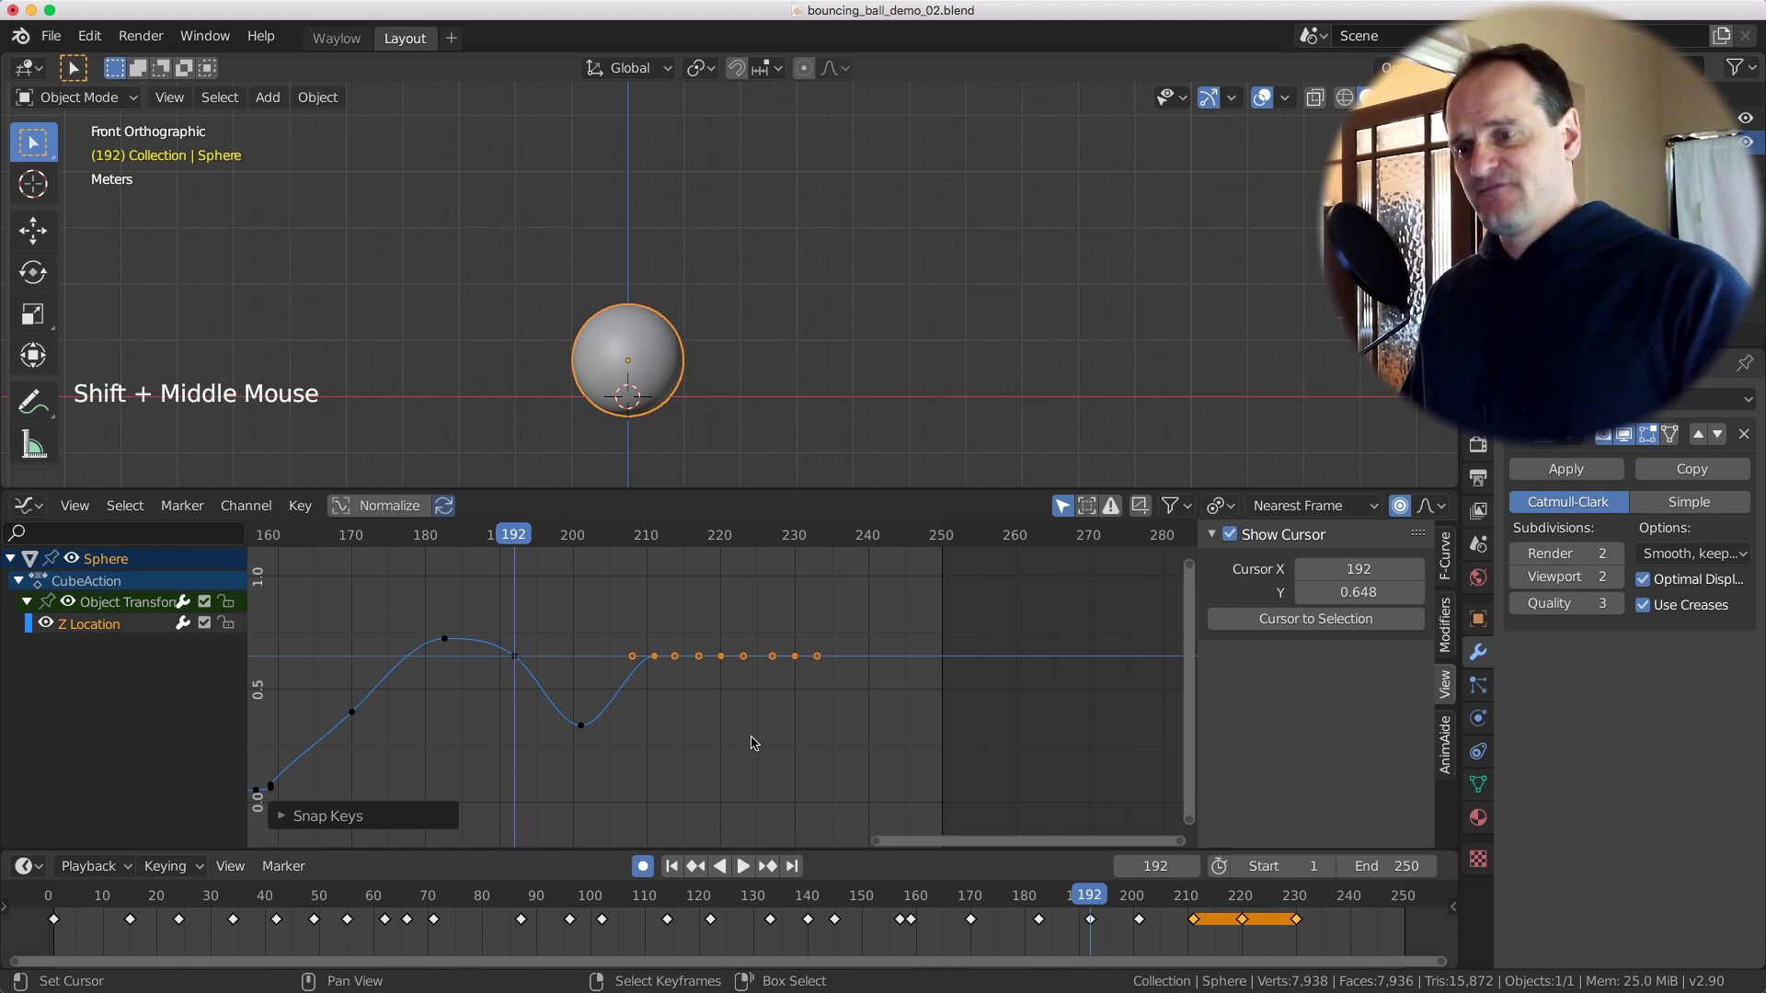
Undo the handle flattening, then set the three keyframes' handle type to Auto Clamped and back to Aligned.
key(super+z)
scroll(769, 703, down, 3)
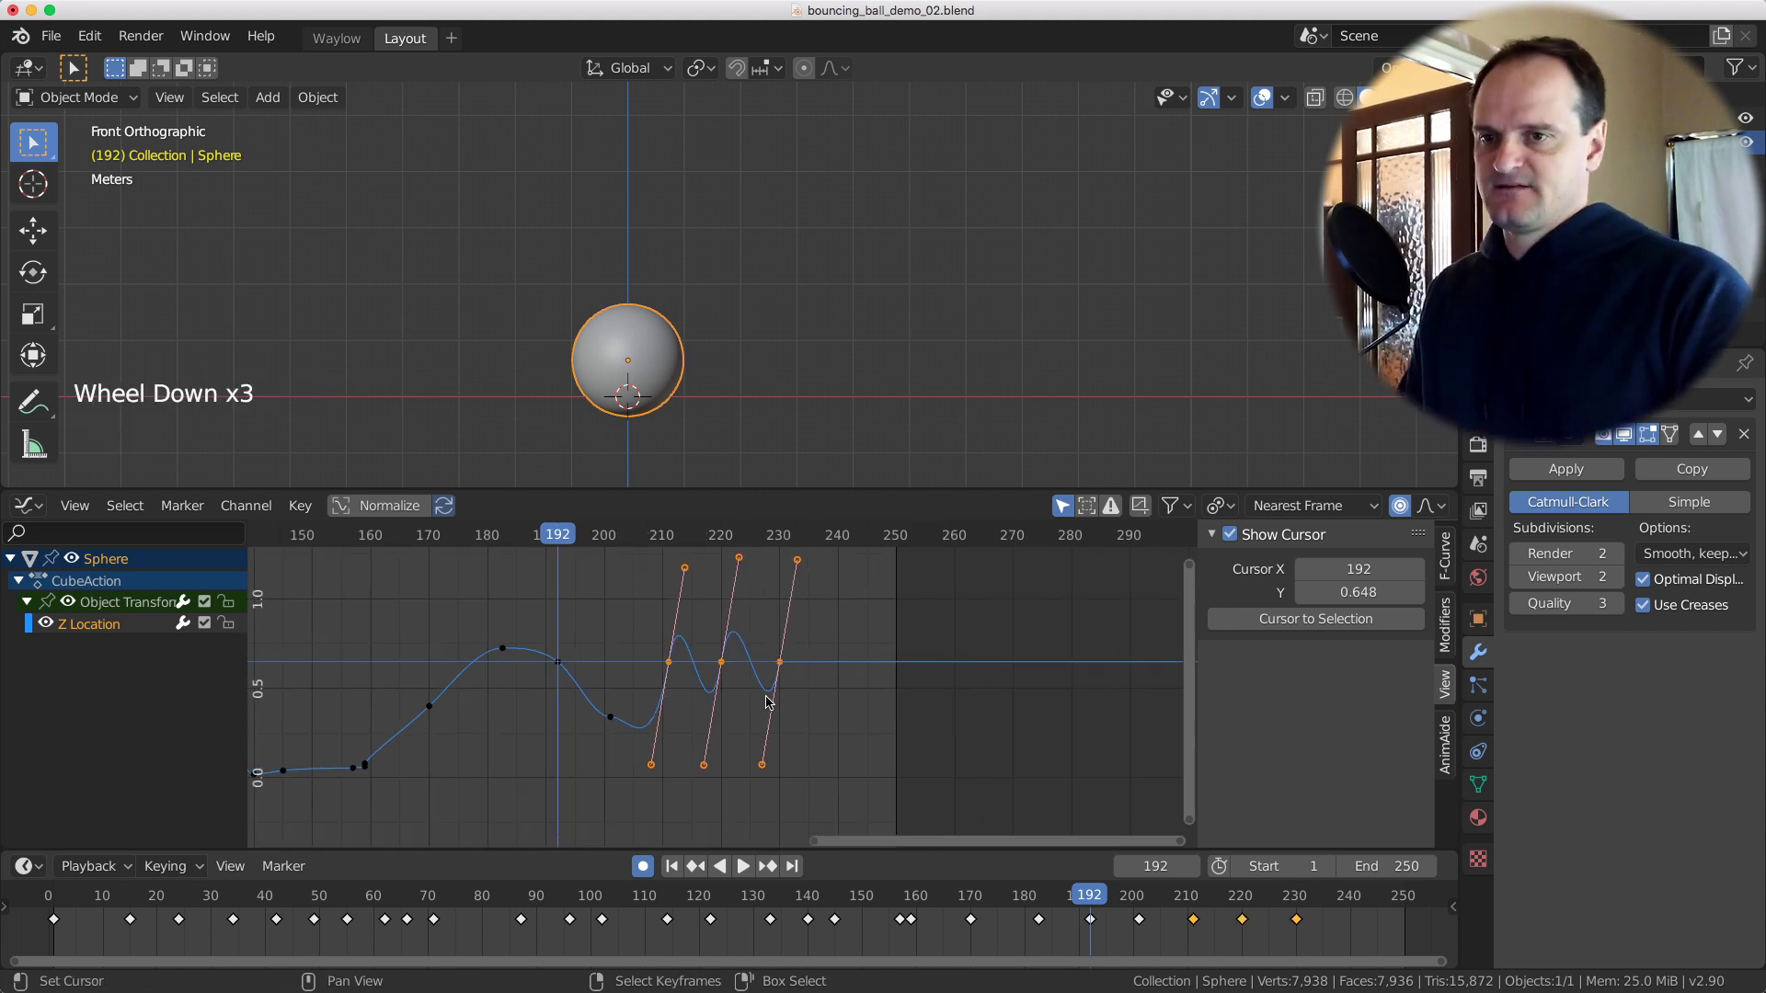
key(v)
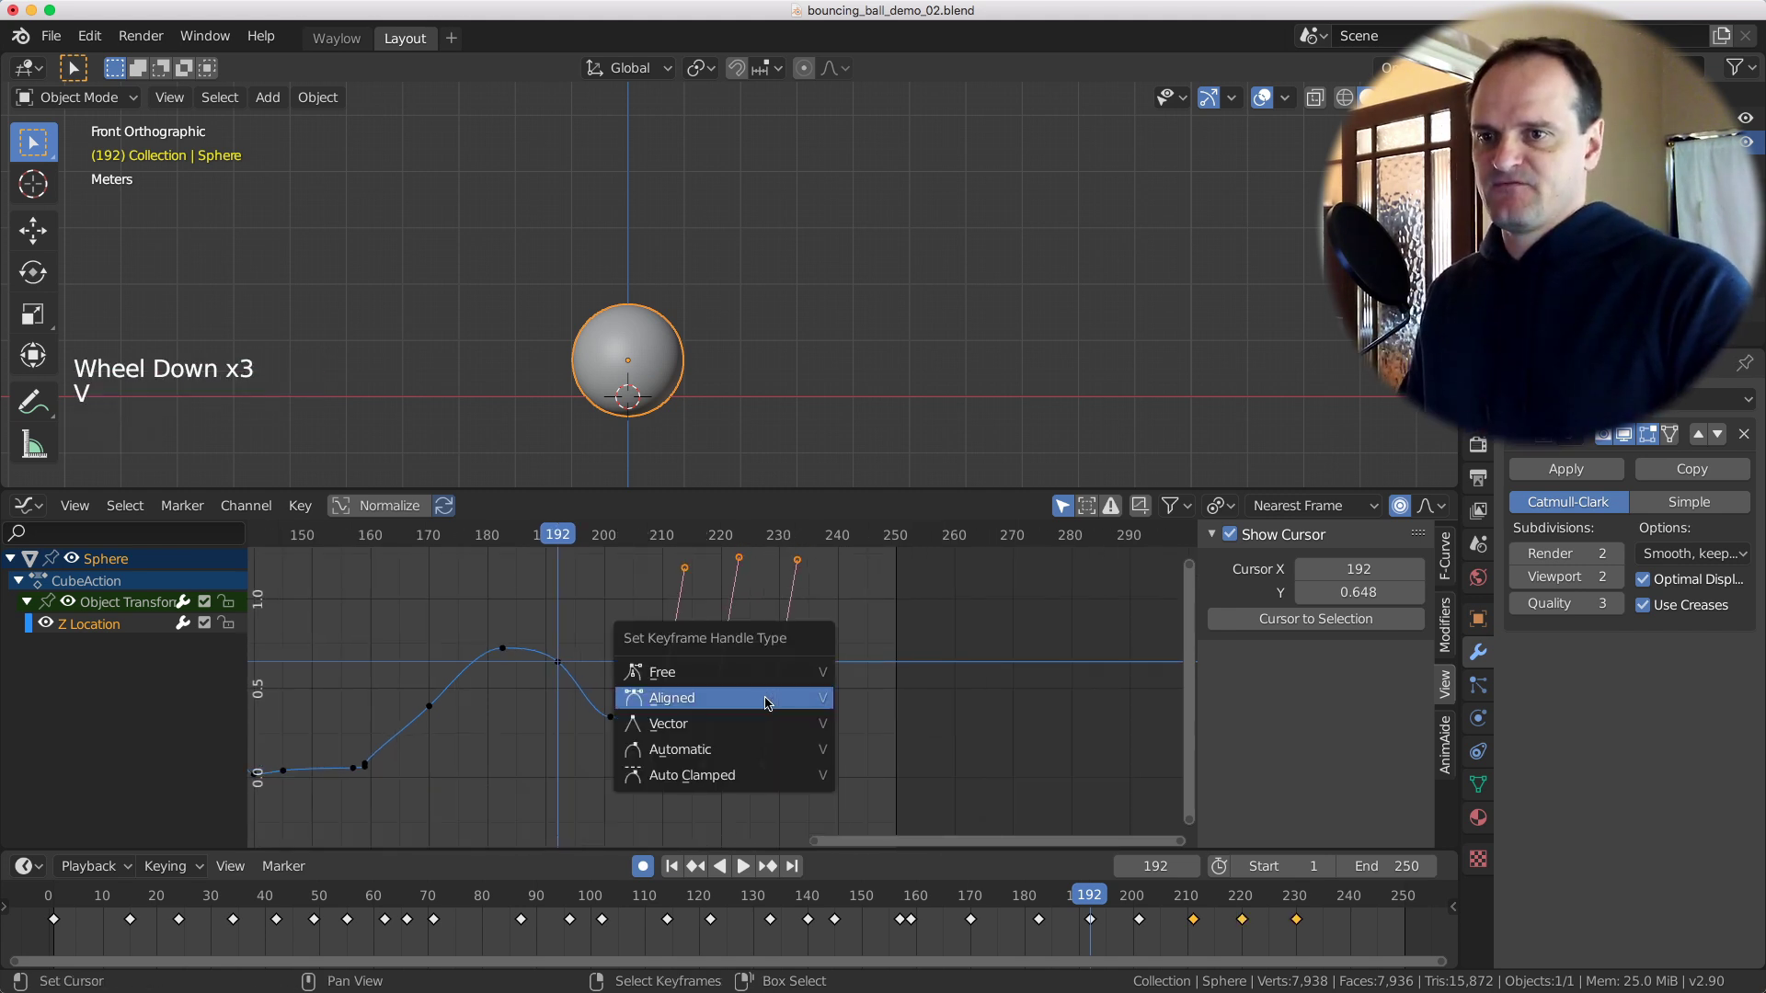
click(762, 772)
key(v)
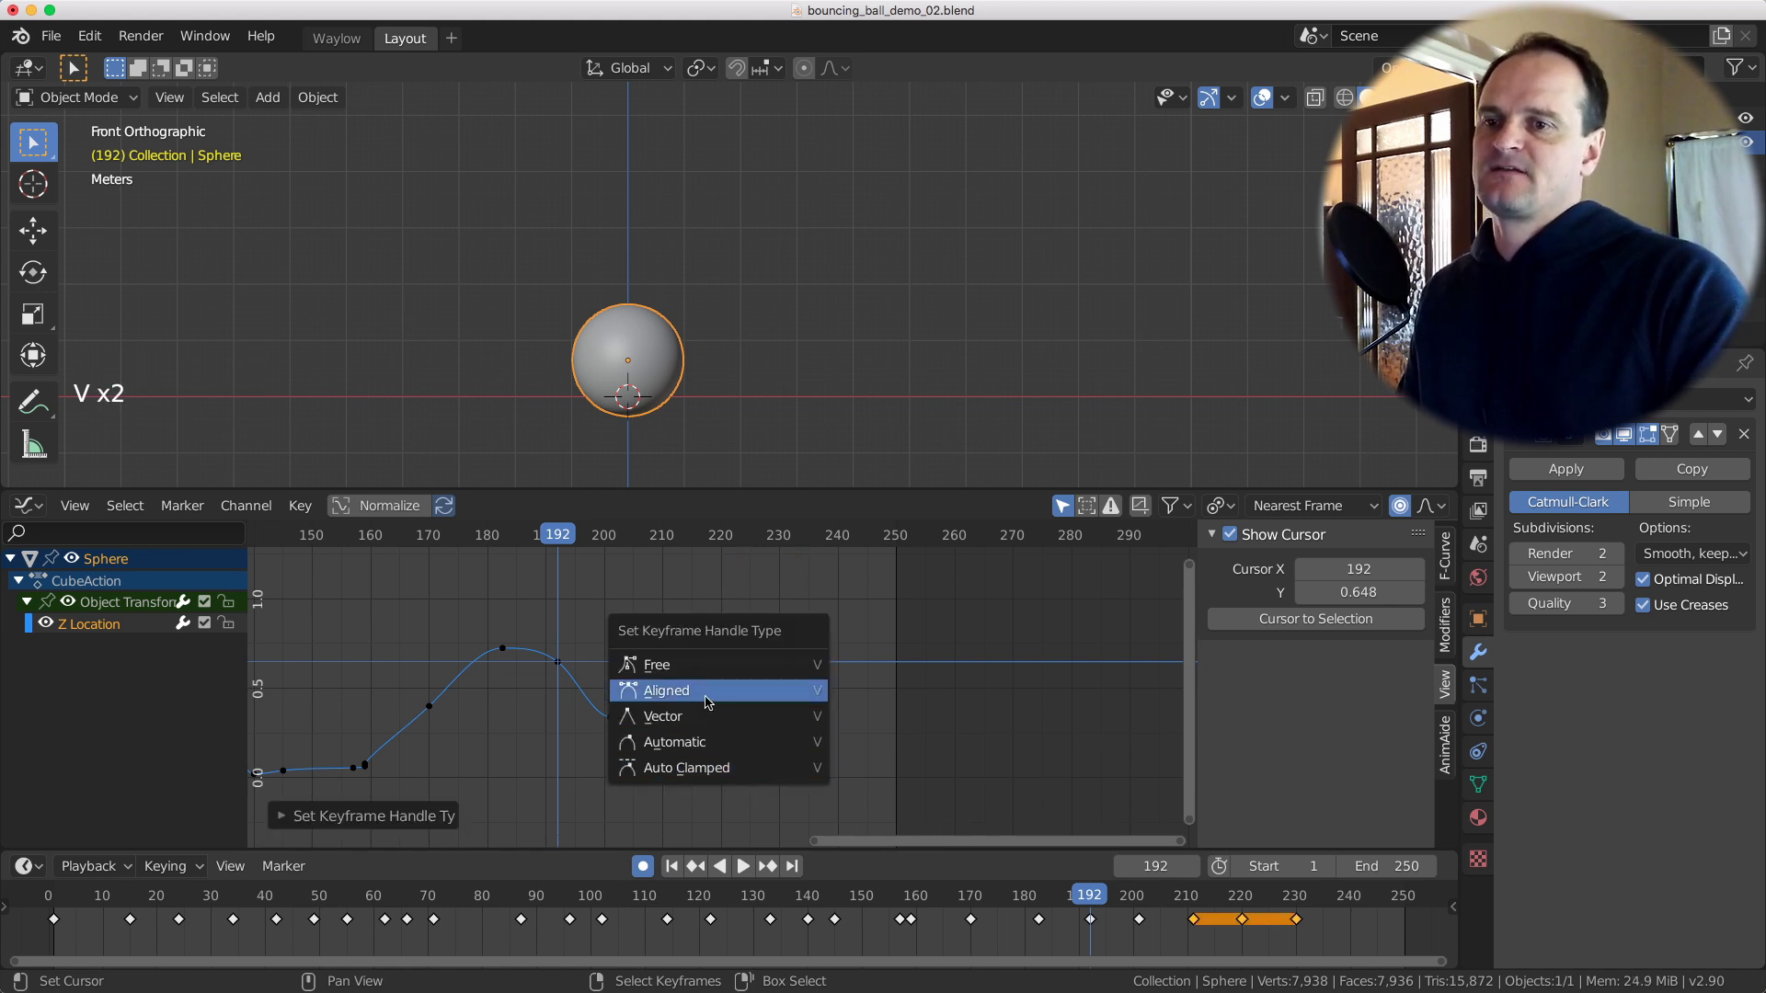
click(704, 697)
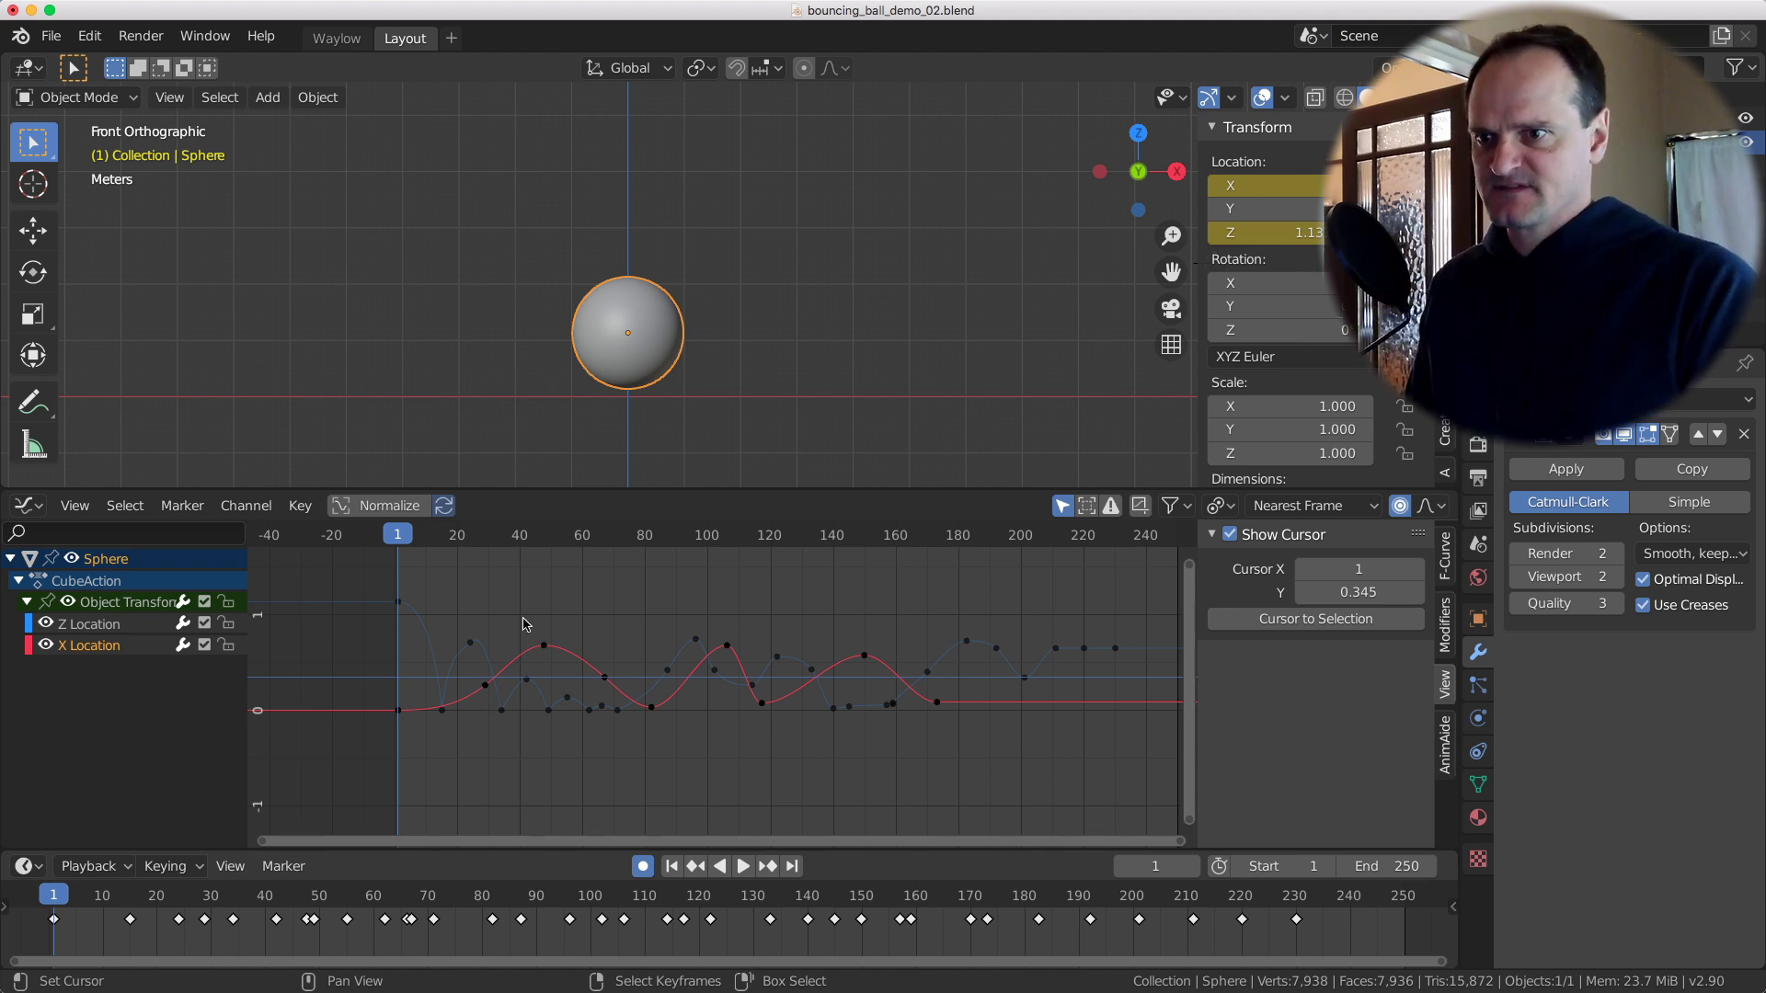
Select all keyframes of the X Location curve, copy them and paste them onto the Z Location curve at frame 1.
click(397, 603)
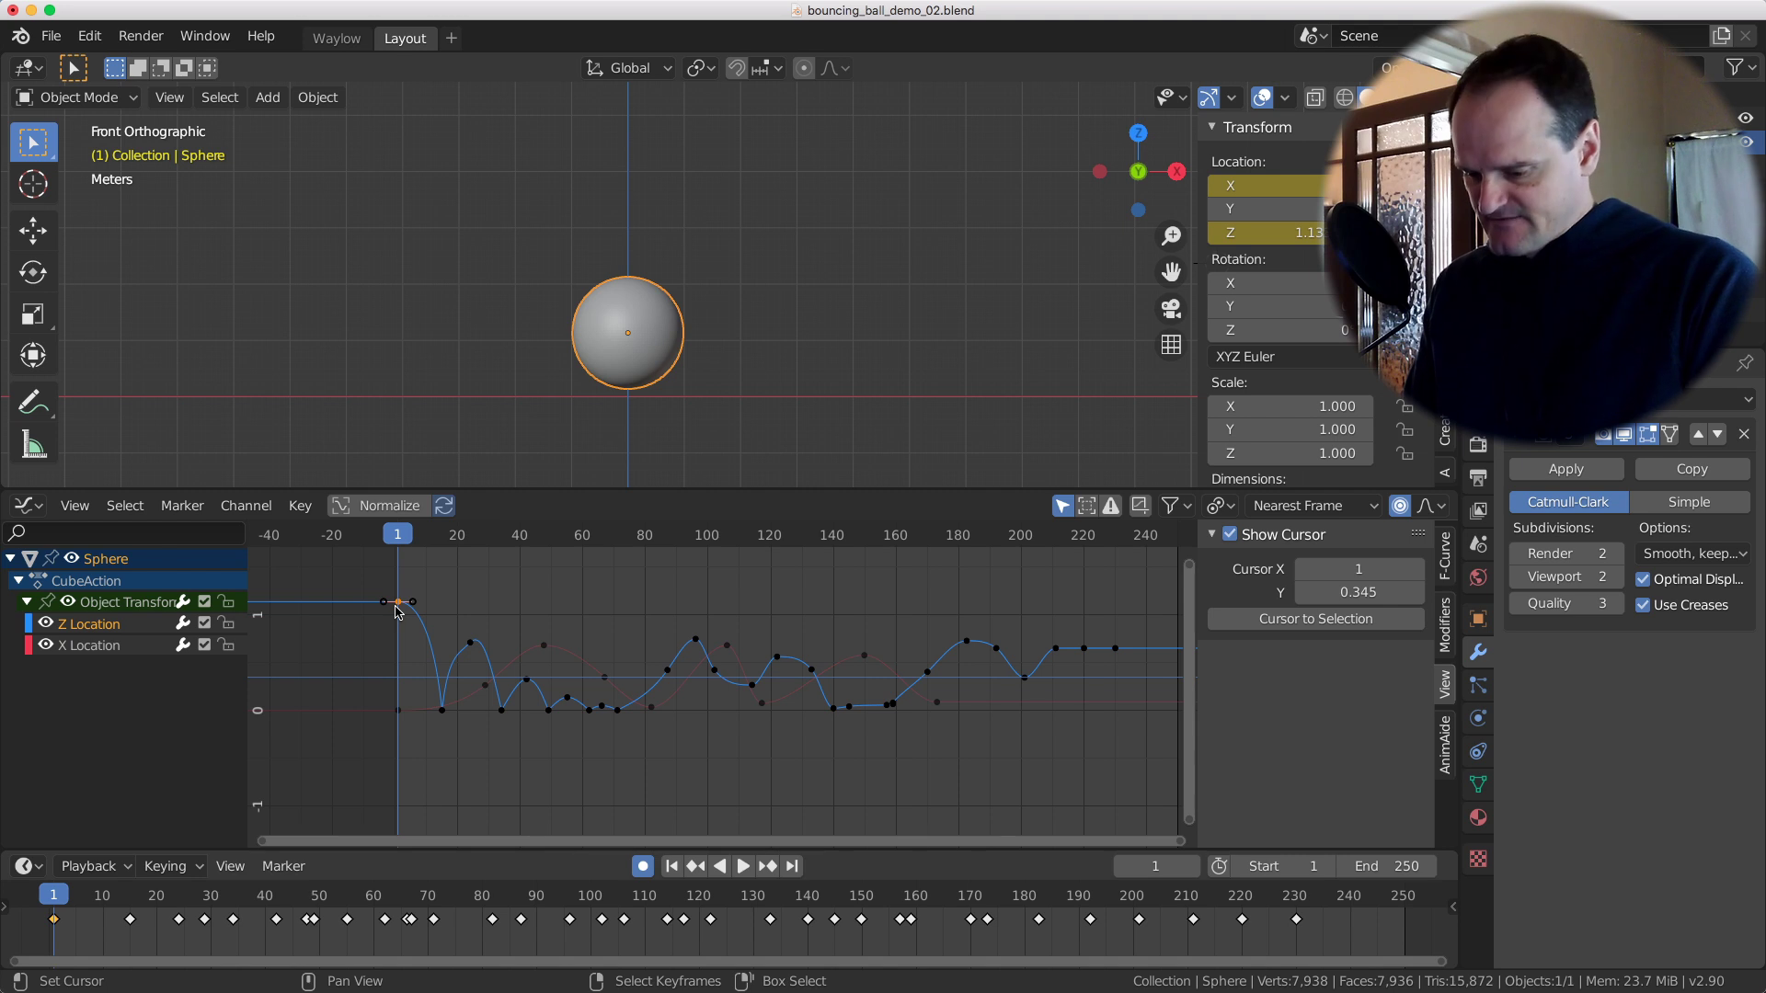
click(480, 690)
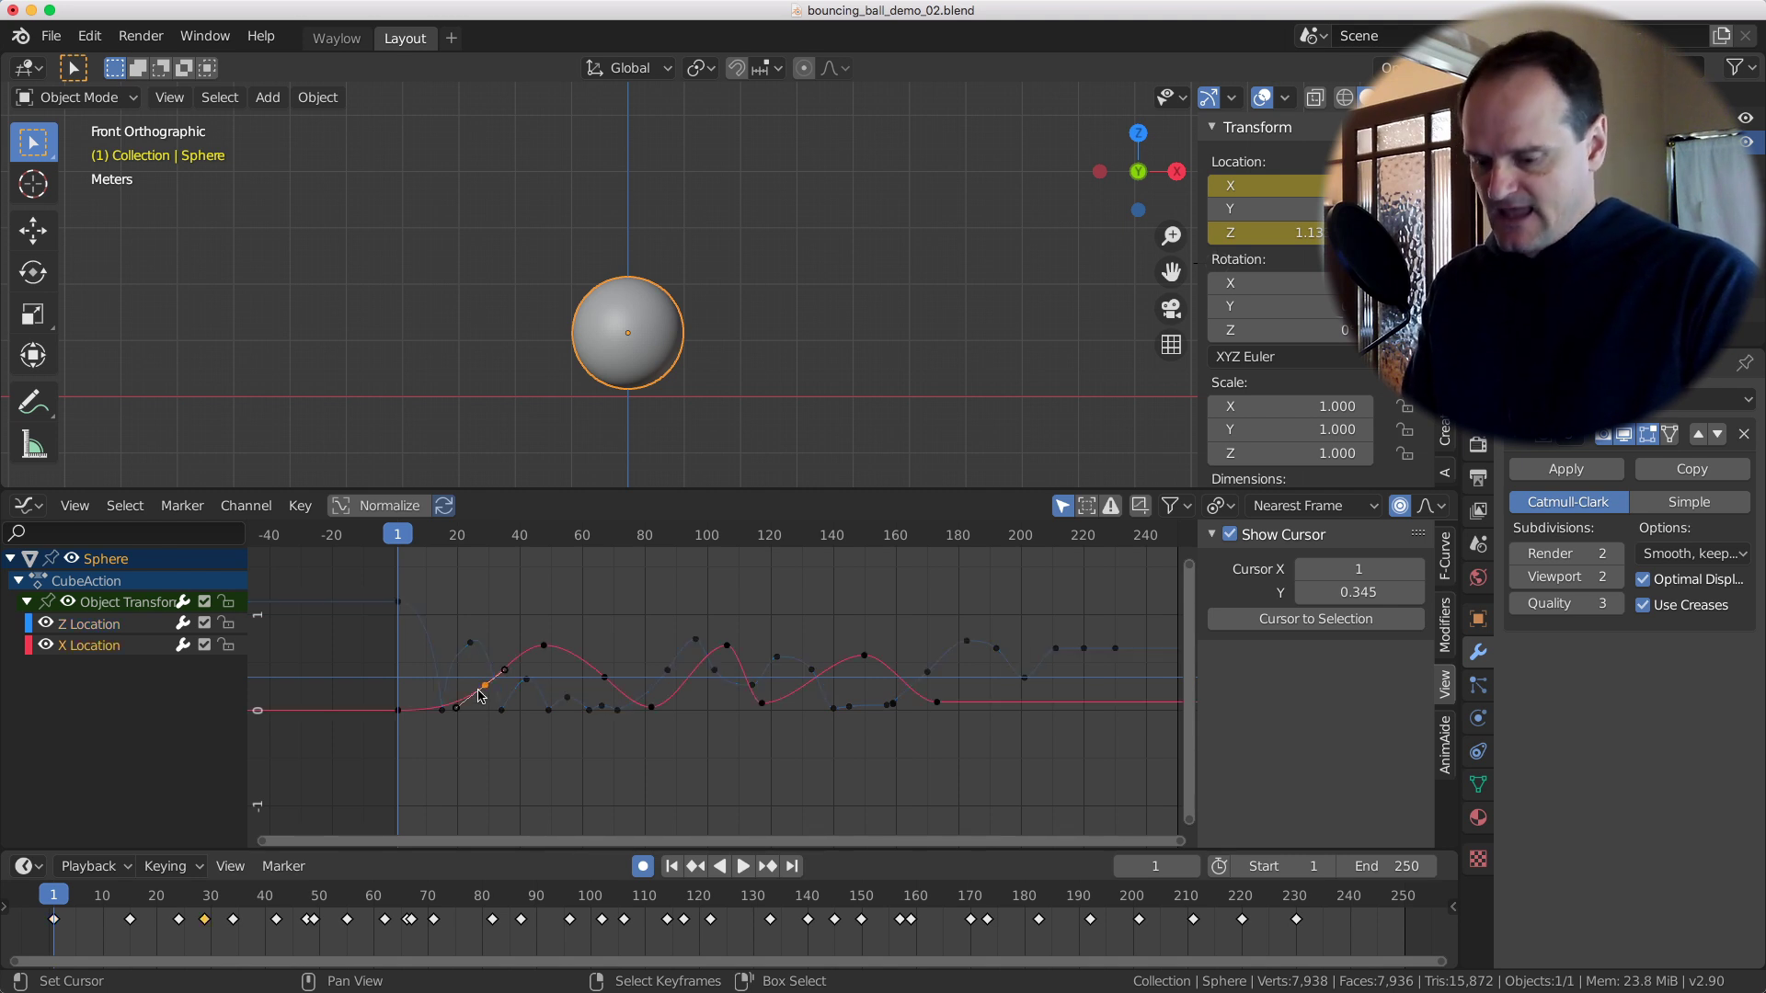
double_click(479, 697)
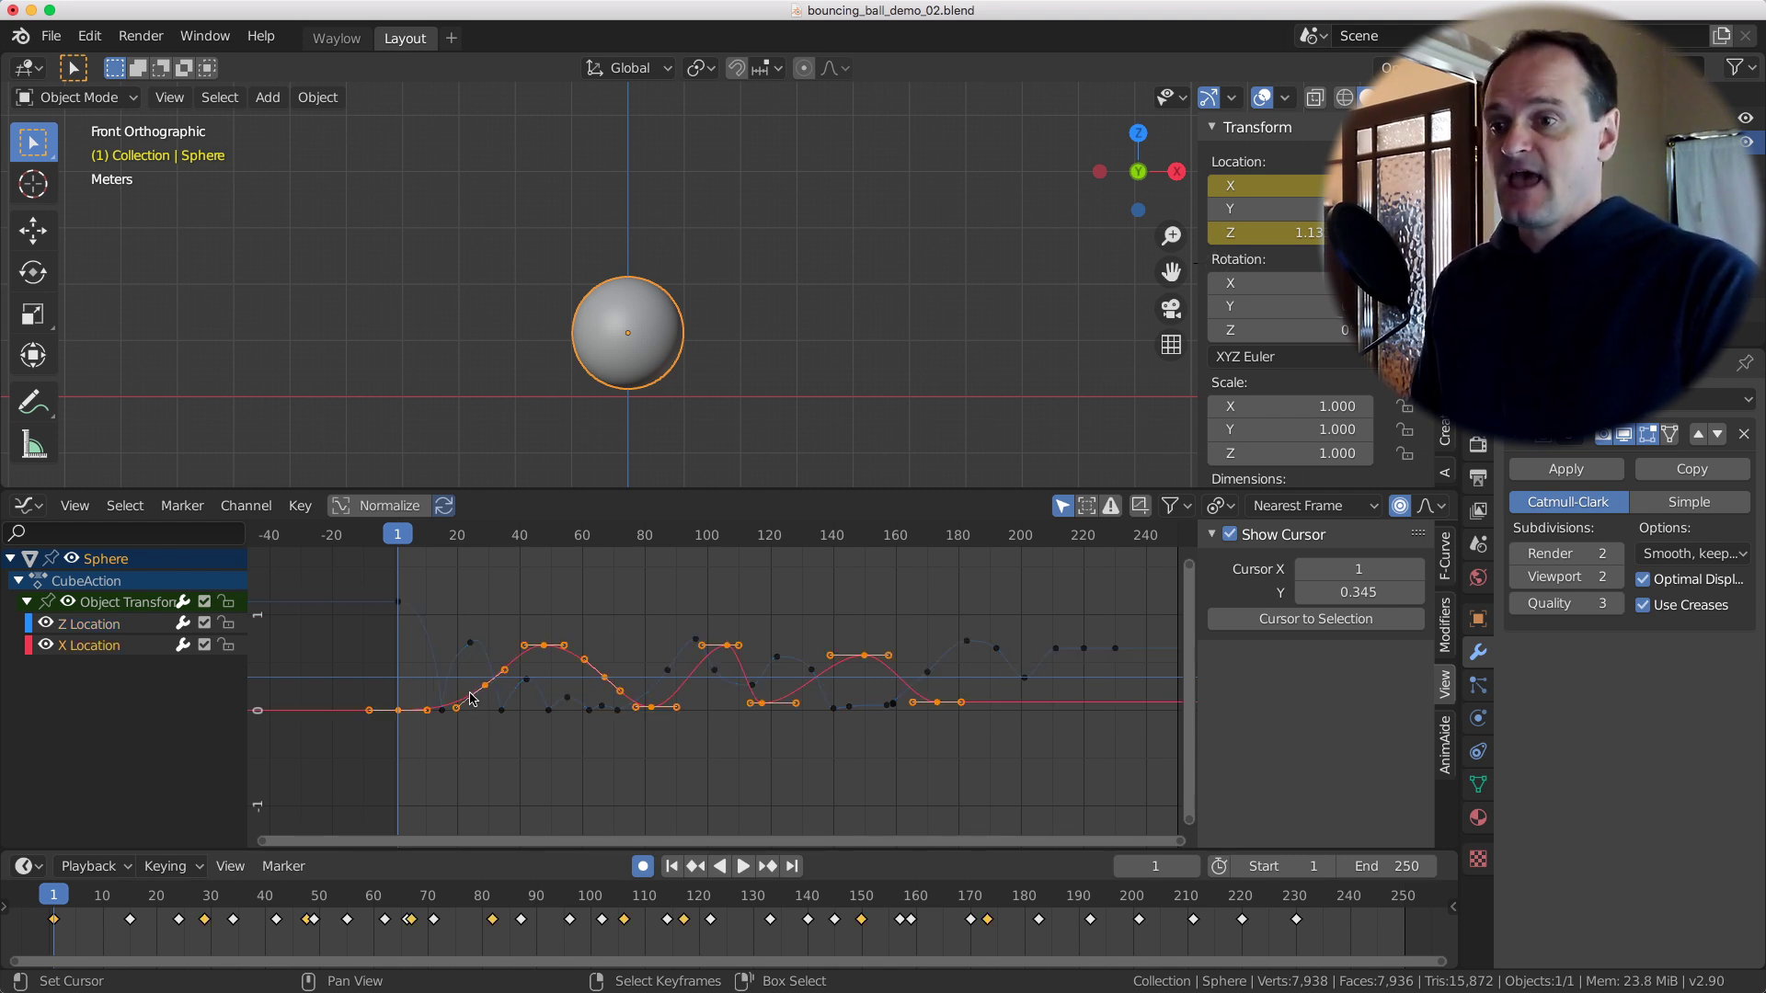
key(ctrl+c)
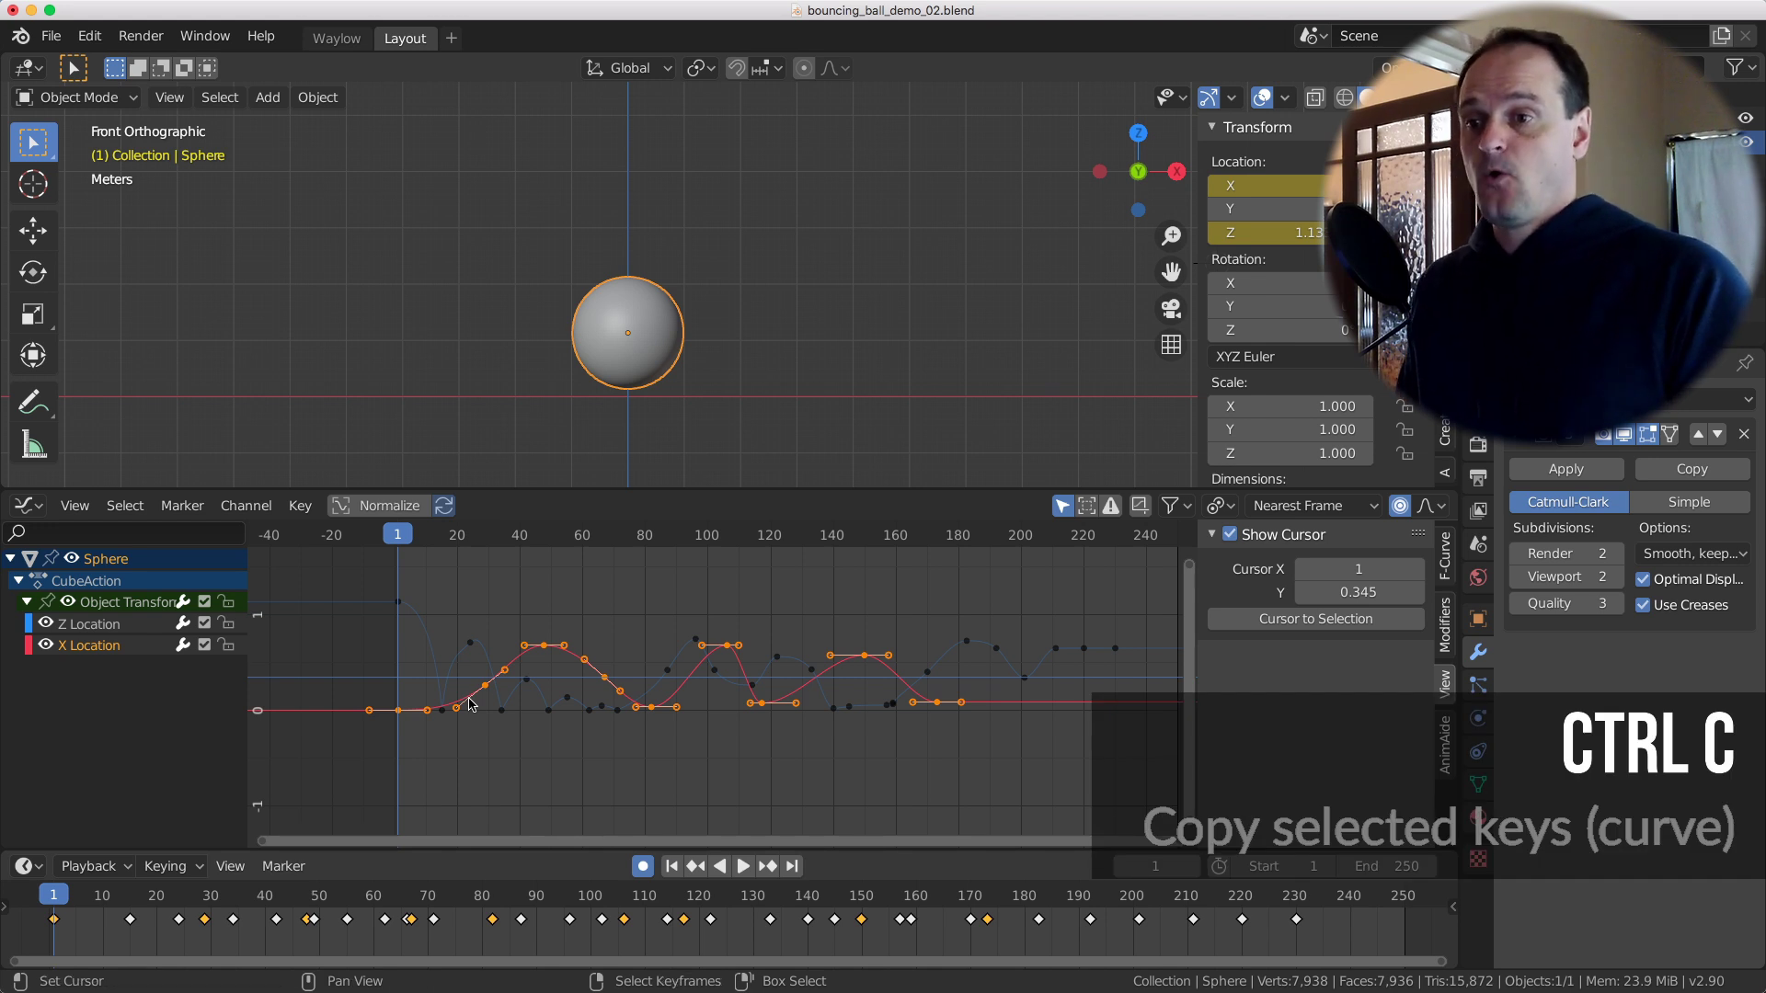
click(84, 628)
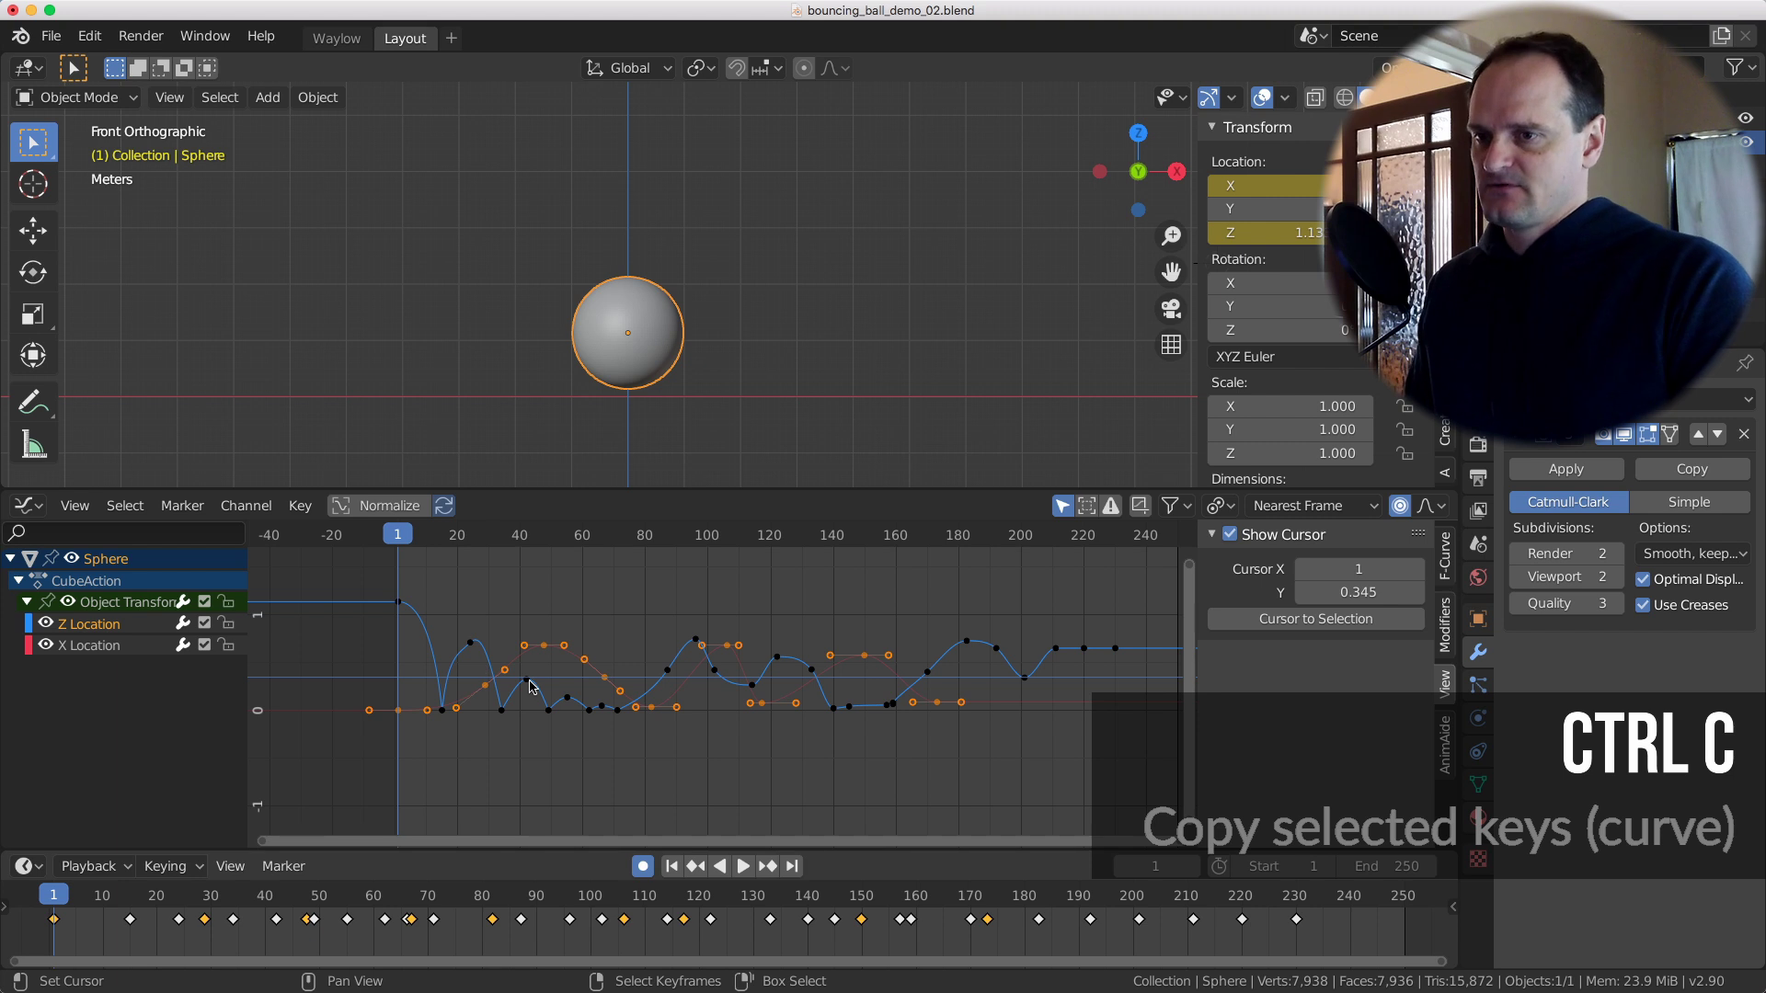
key(ctrl+v)
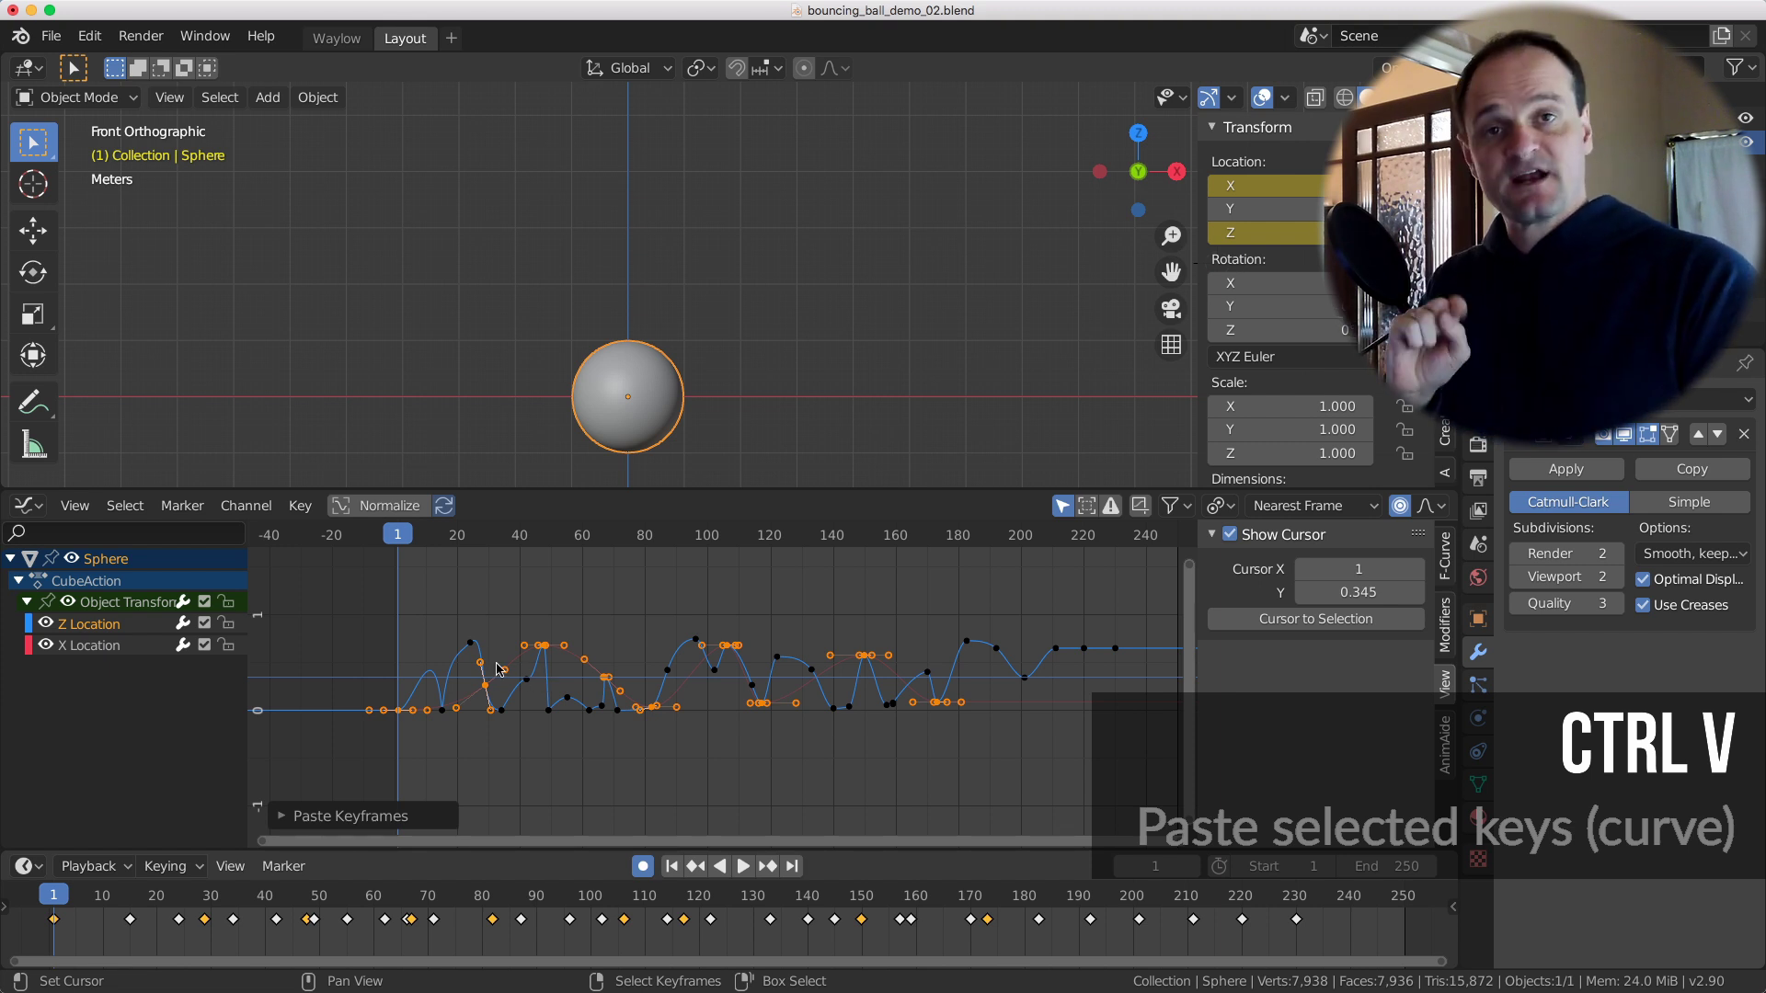
Switch the pasted keyframes' offset to Frame End, view the whole curve, and set the offset back to Frame Start.
click(283, 816)
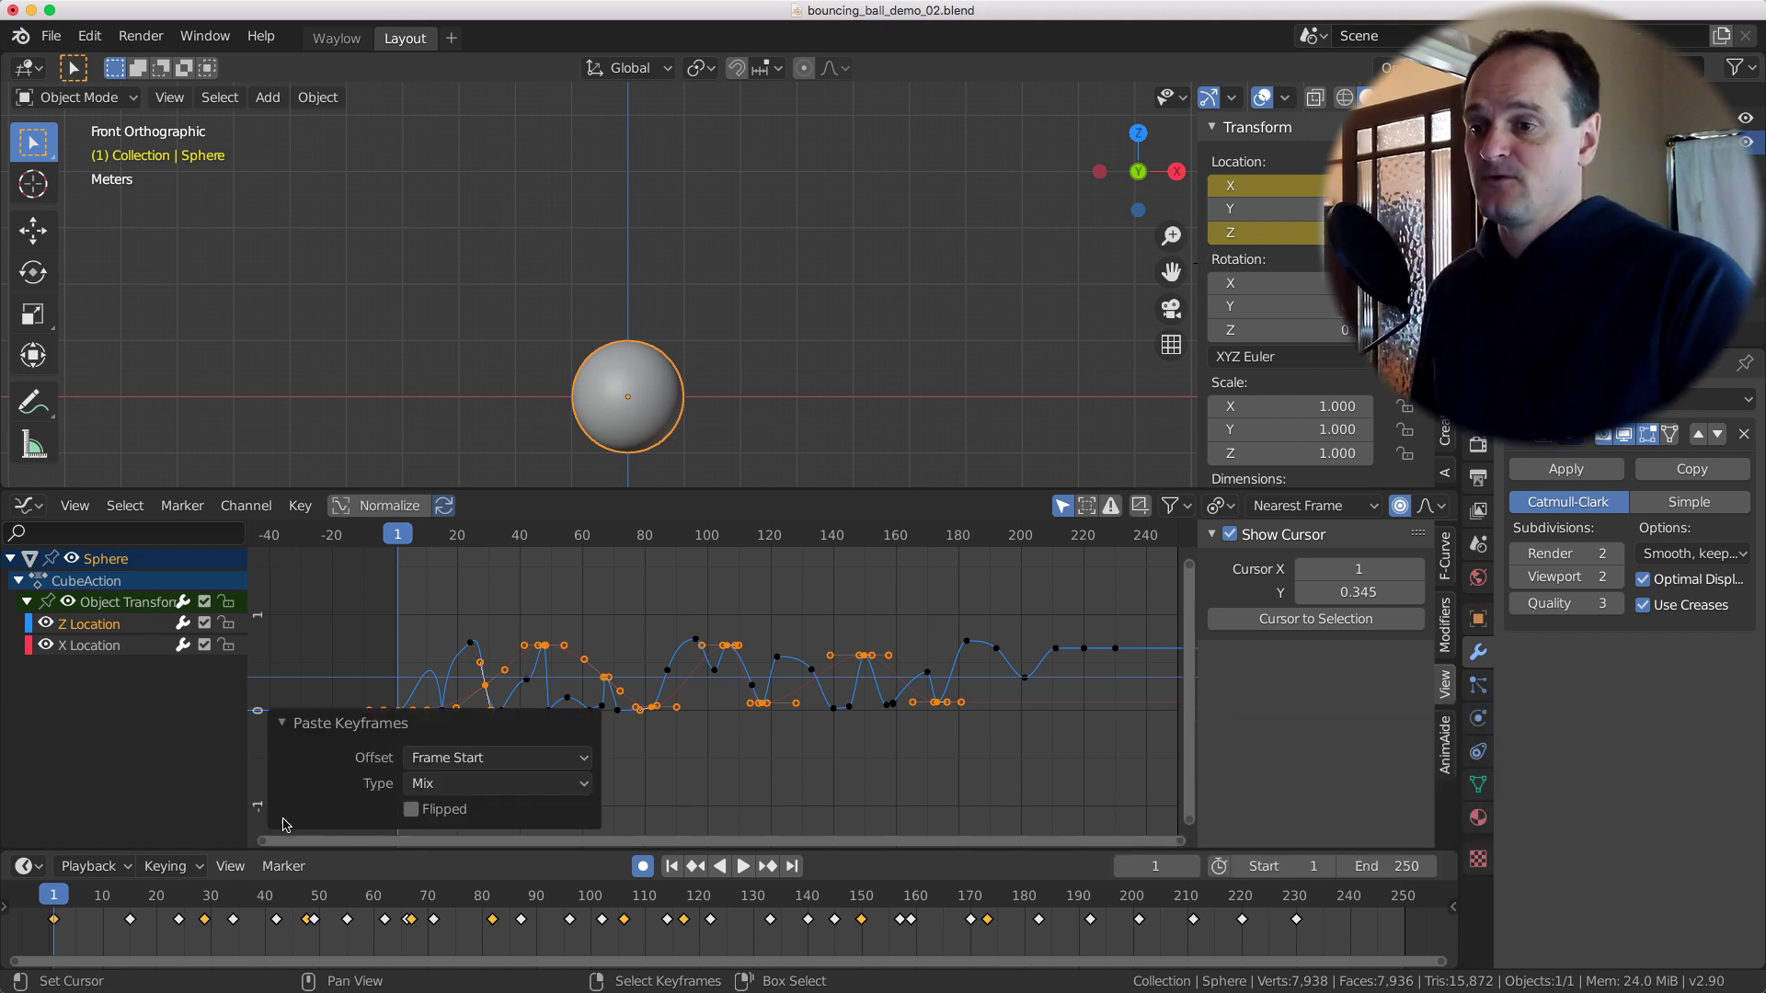
click(485, 759)
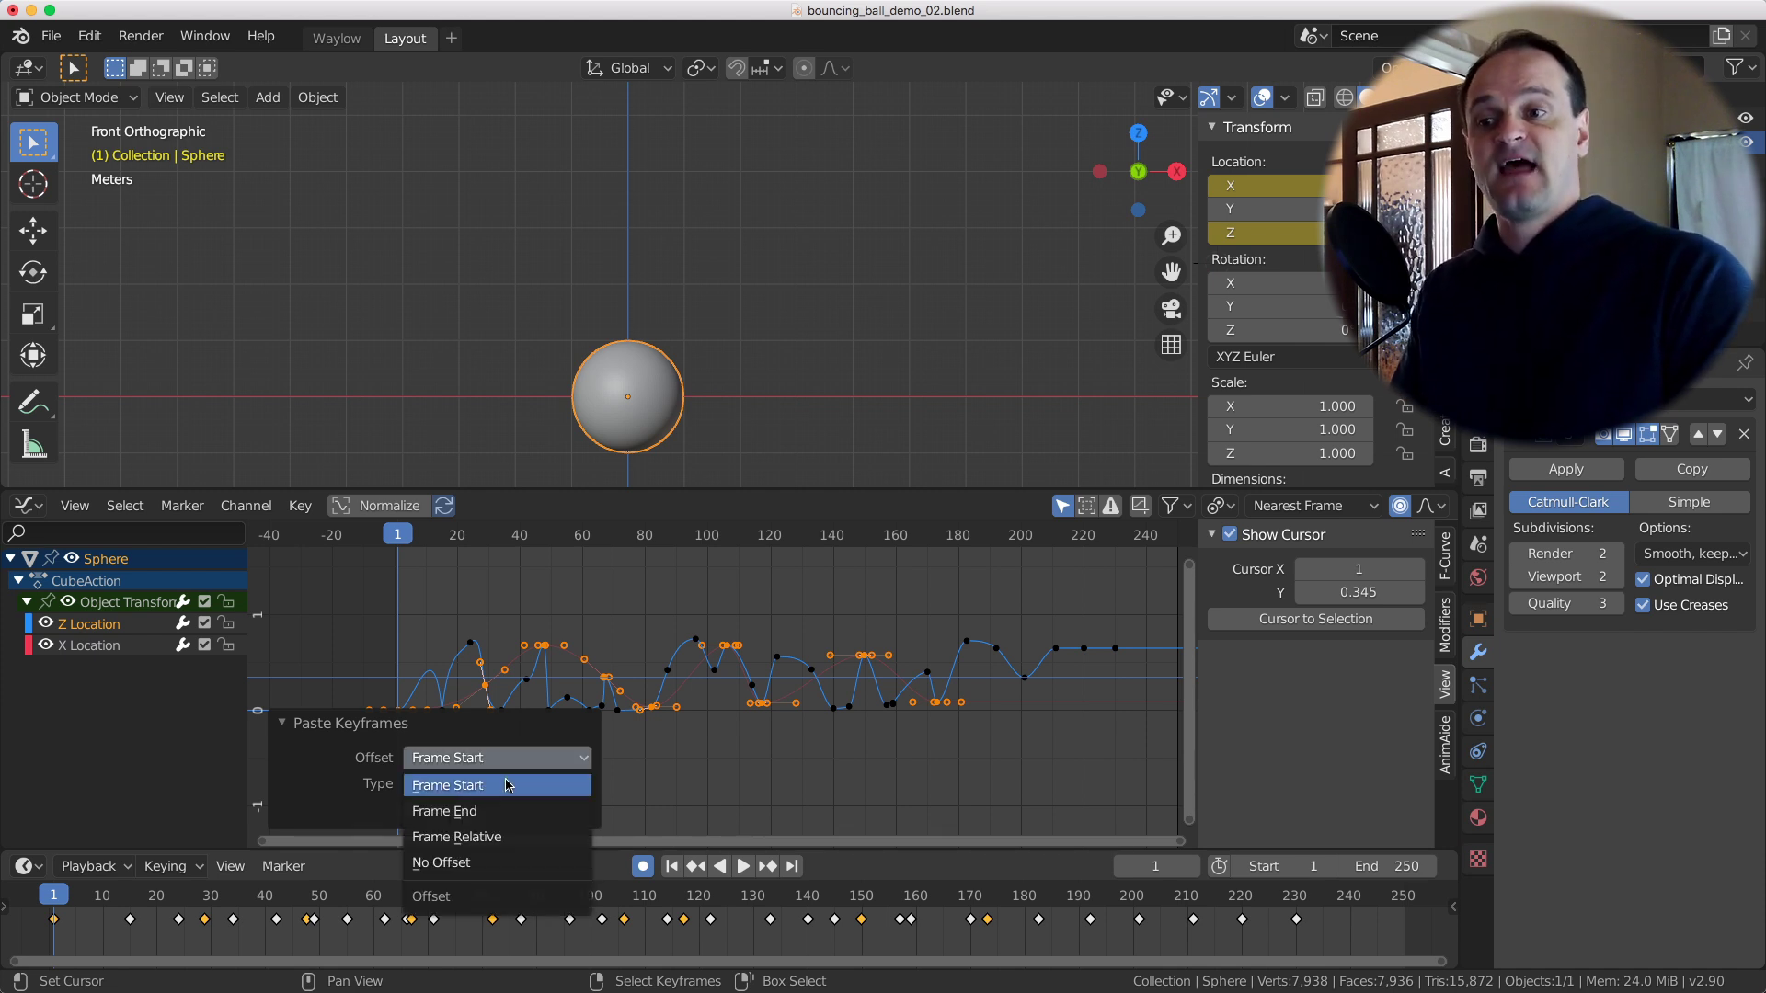
click(501, 811)
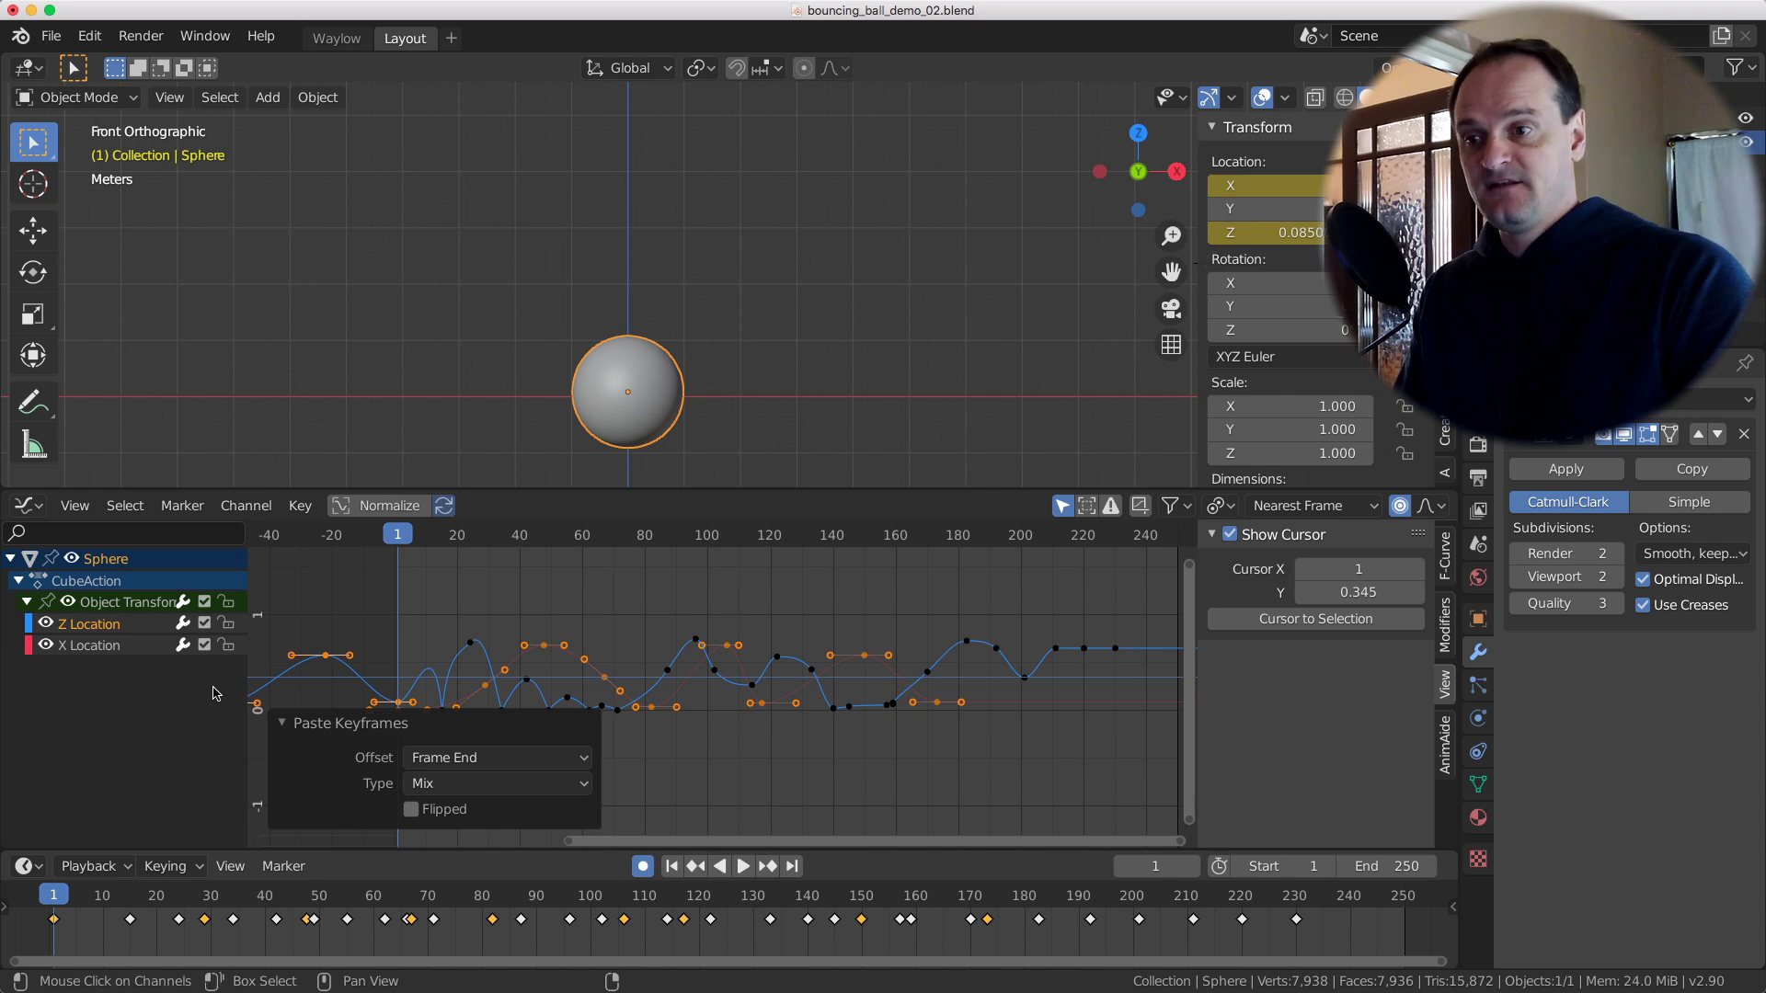
click(465, 757)
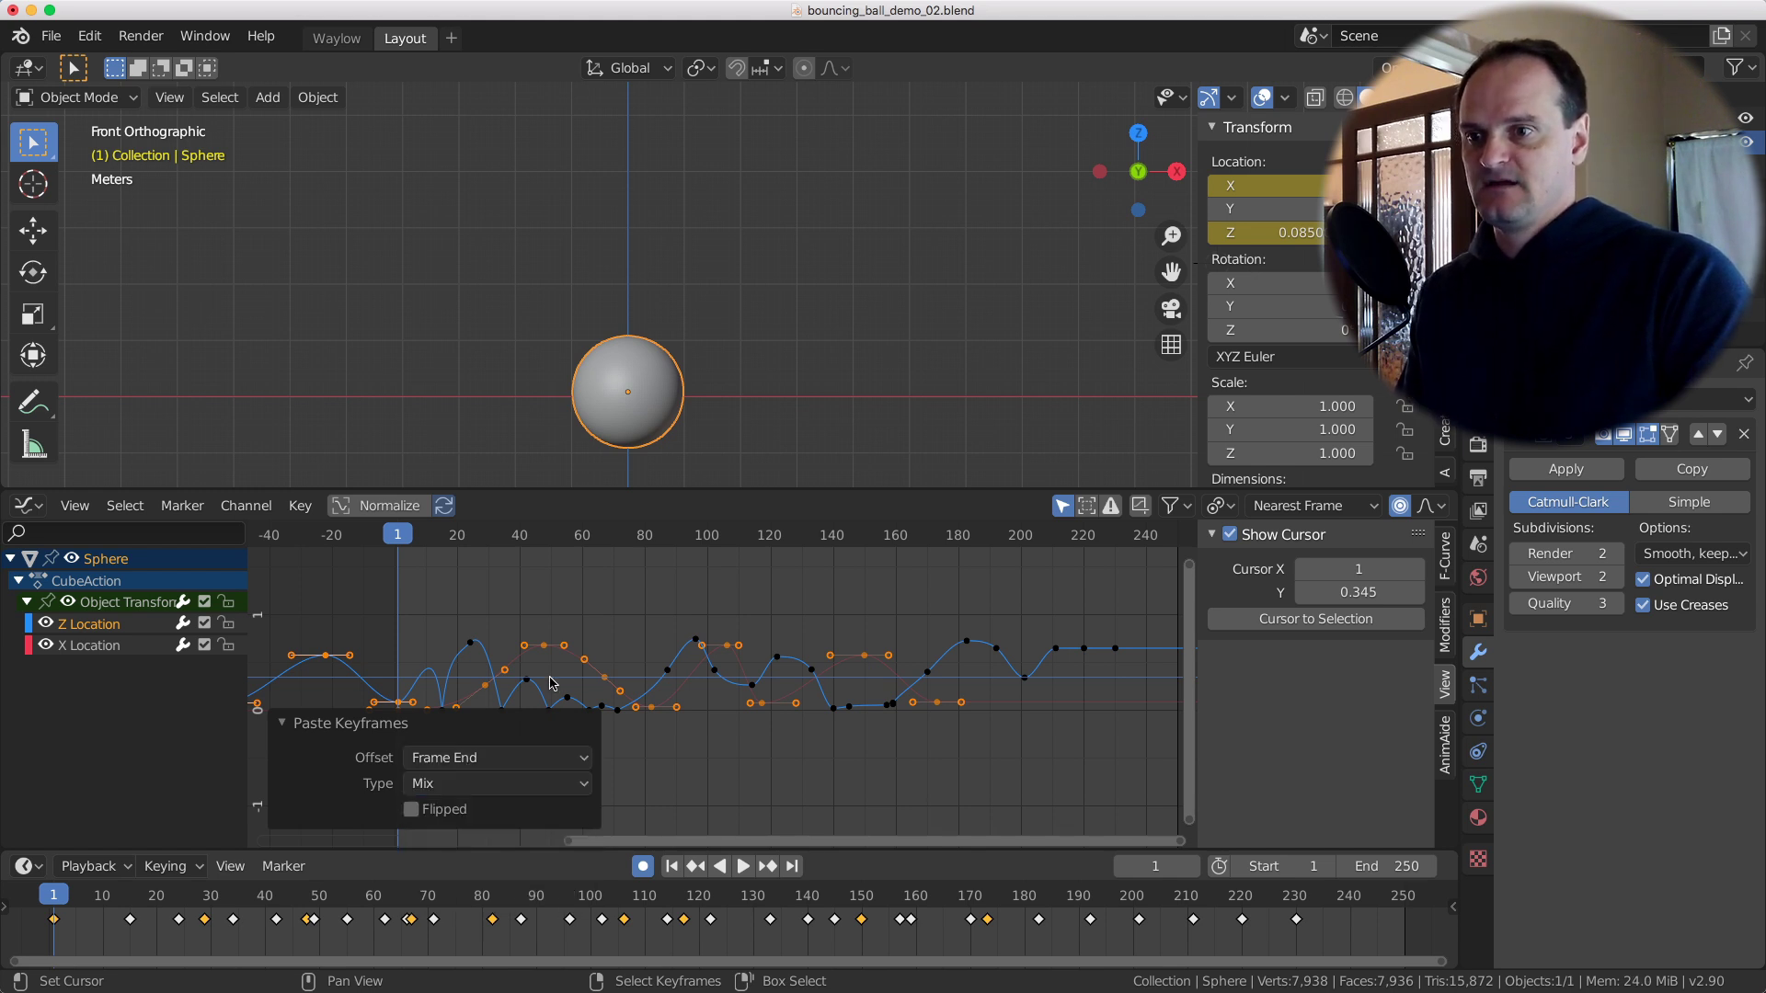
key(Home)
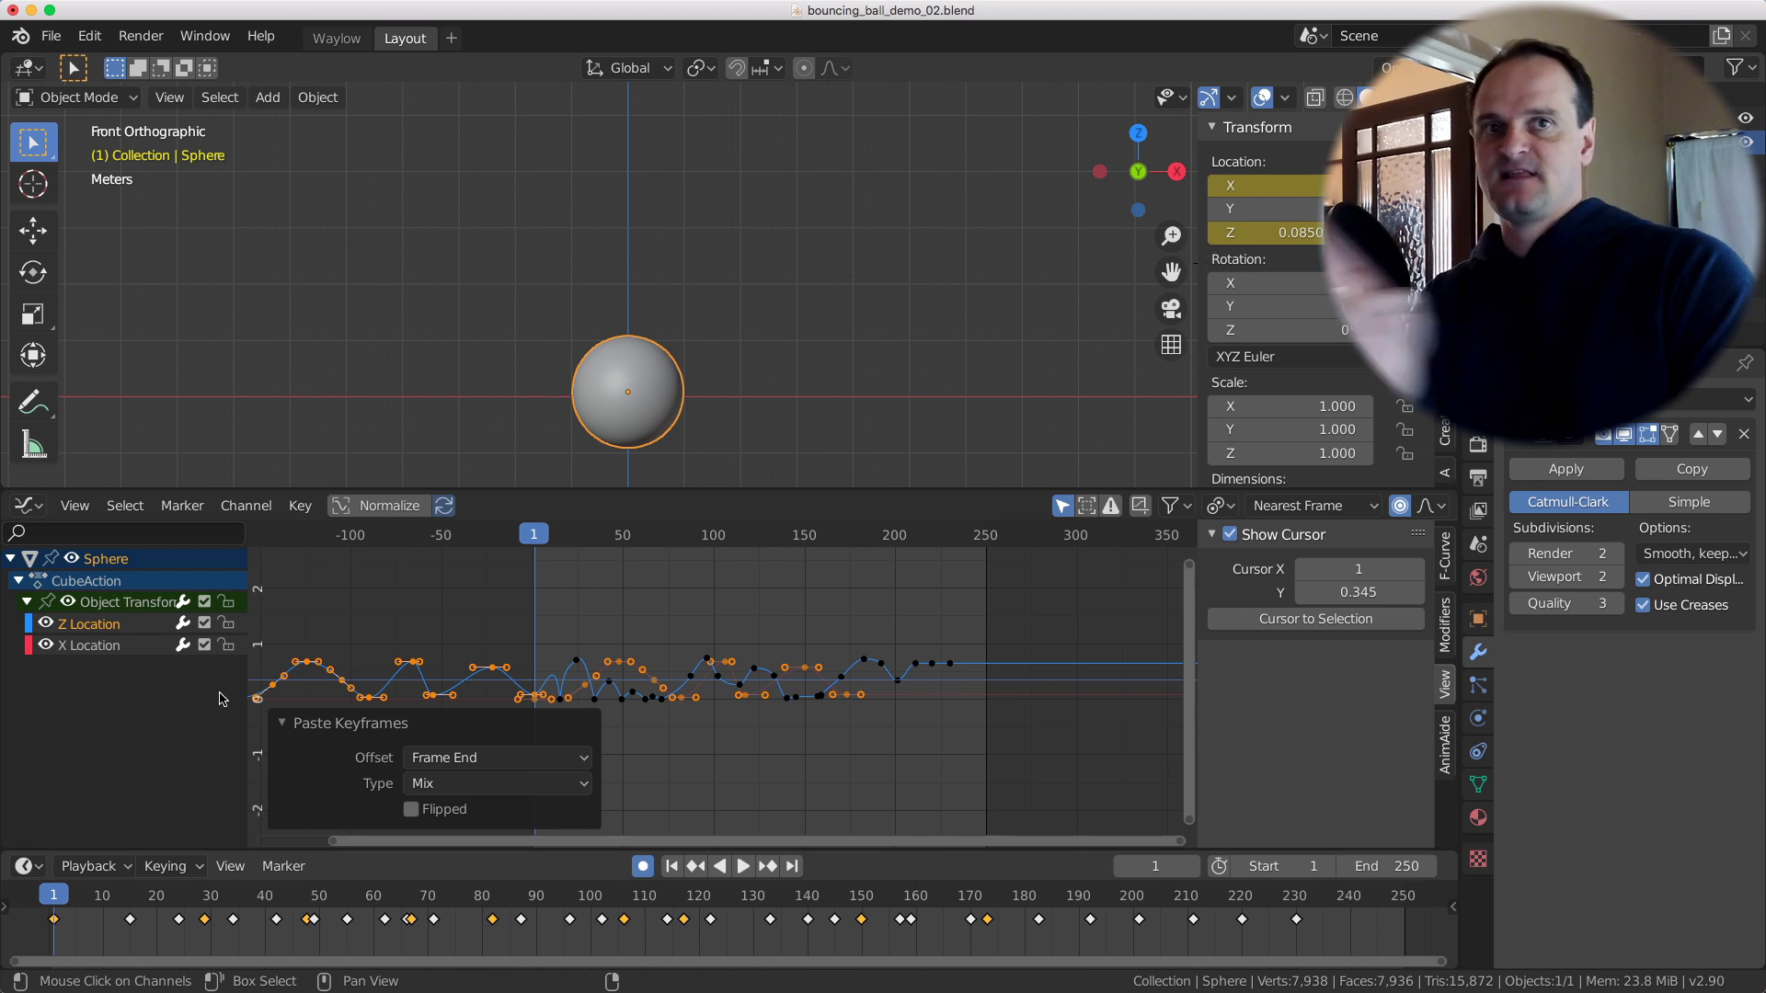
click(460, 759)
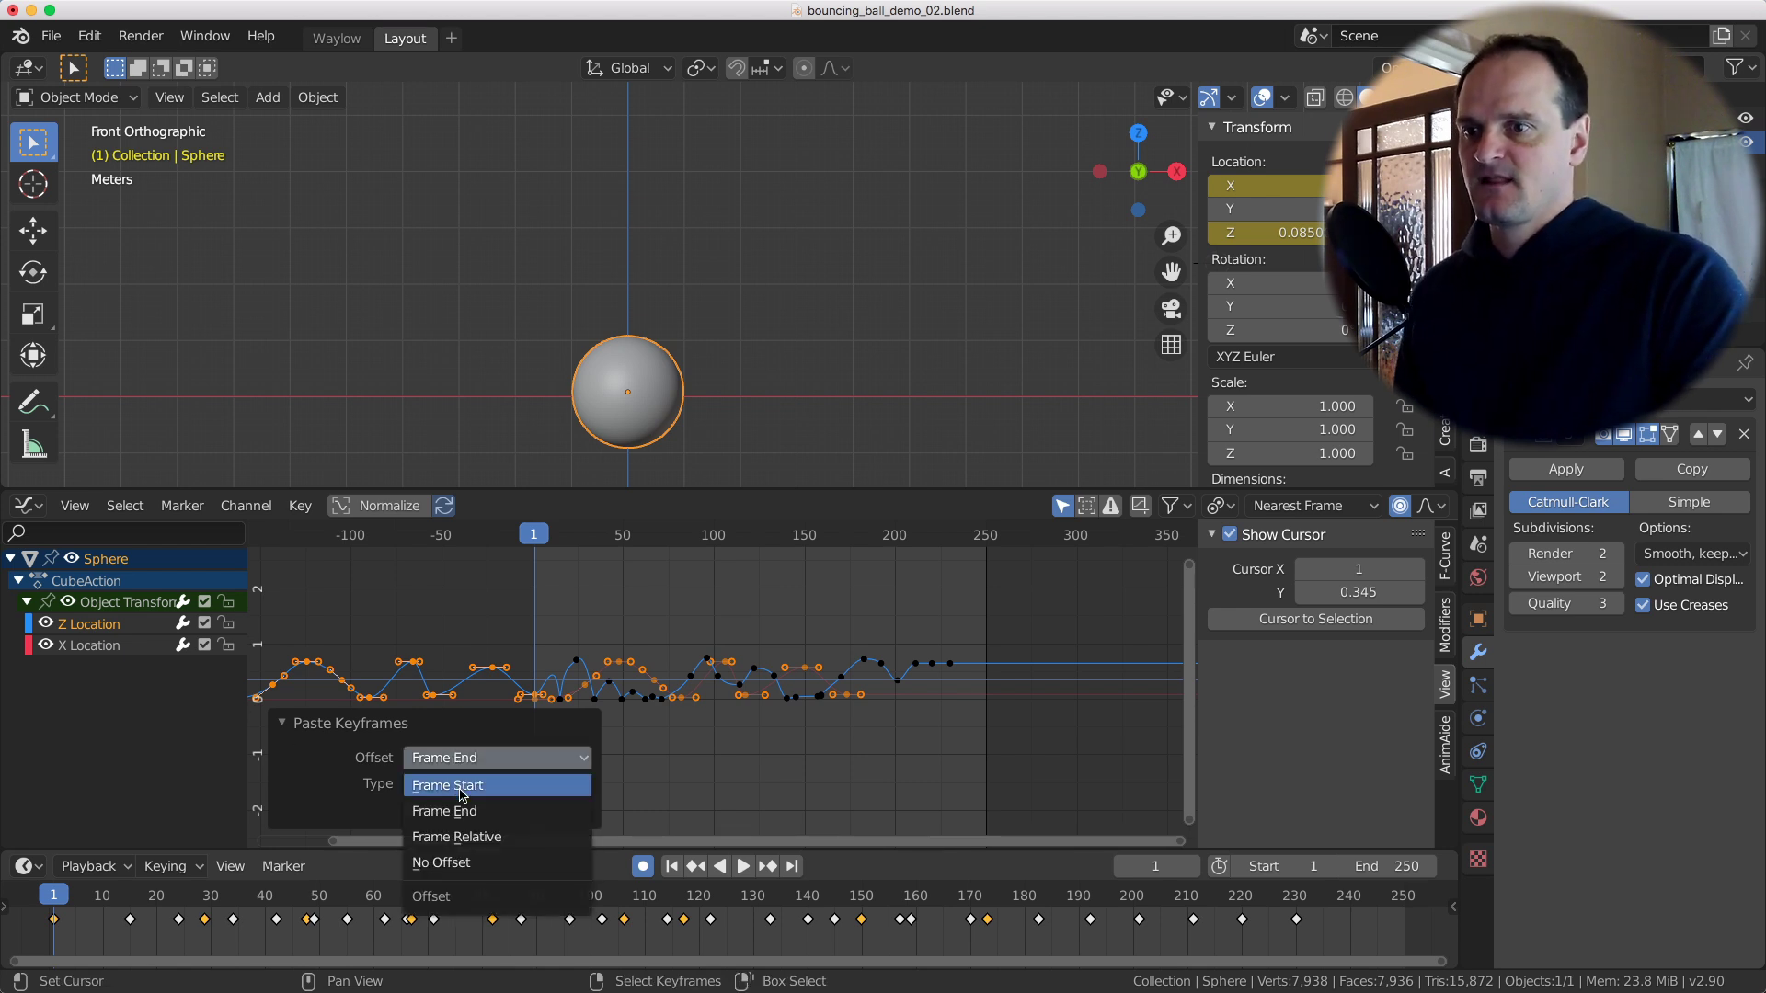
click(461, 791)
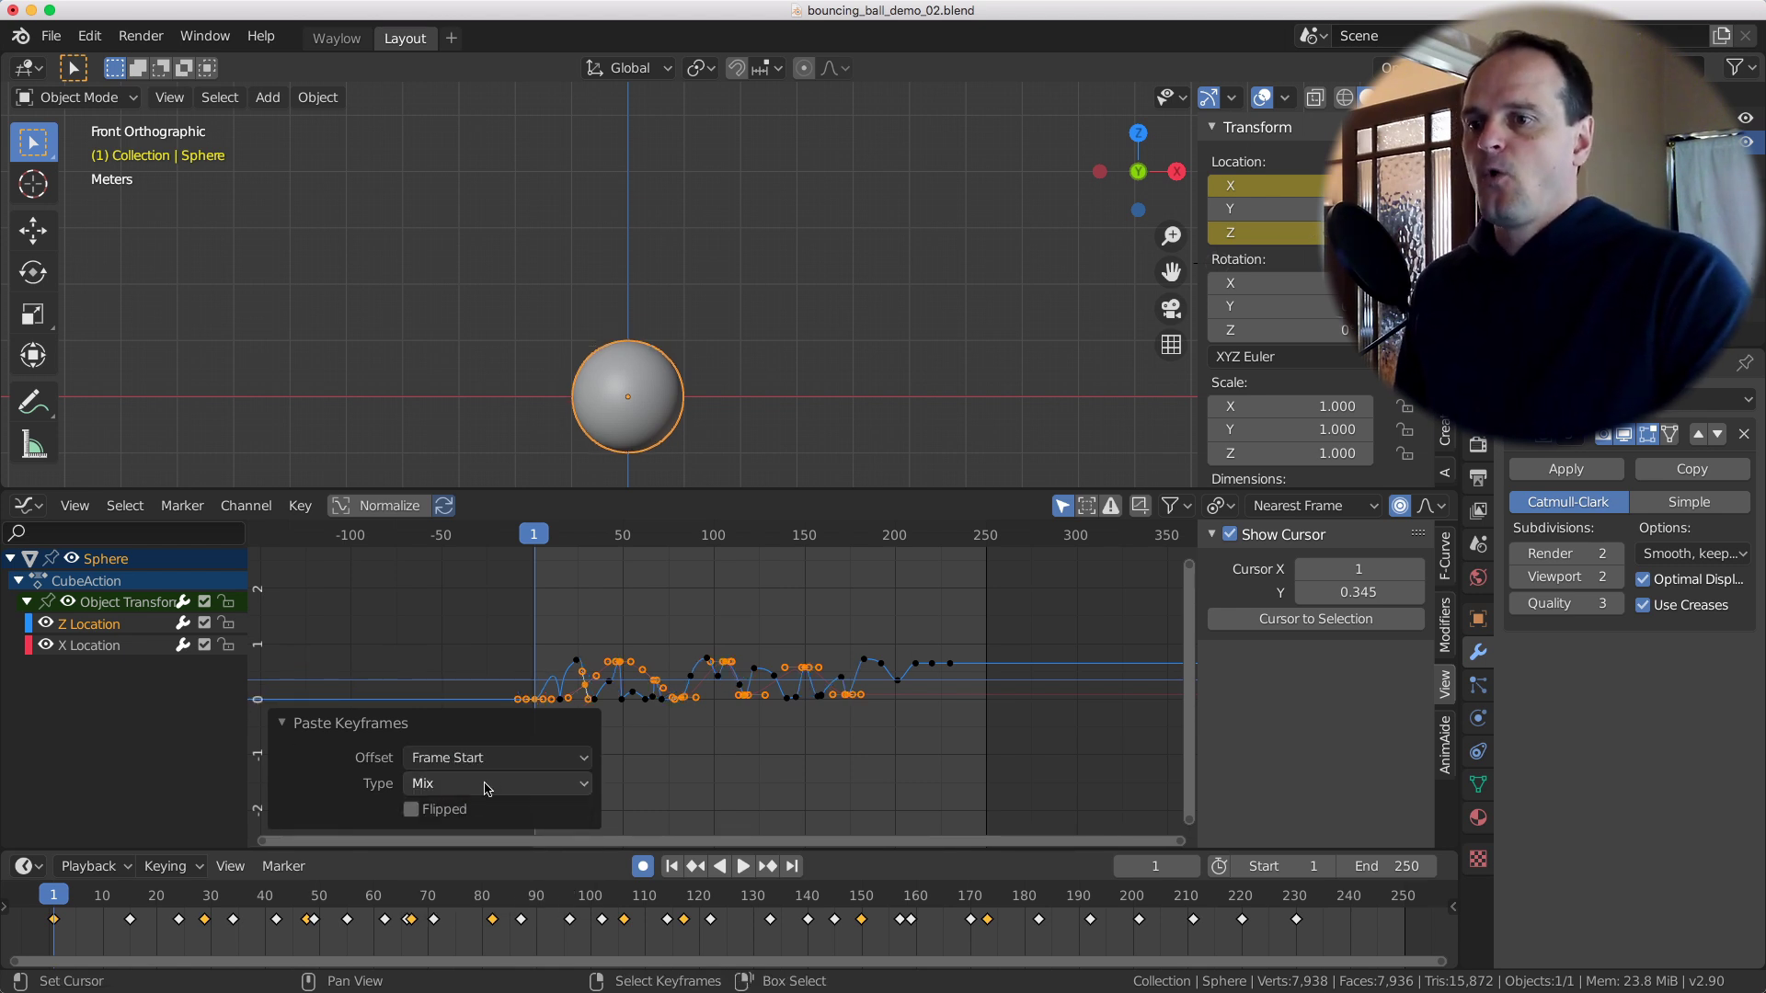
Try the Overwrite All and Overwrite Range paste types on the Z Location curve, ending with Overwrite Entire Range.
click(537, 789)
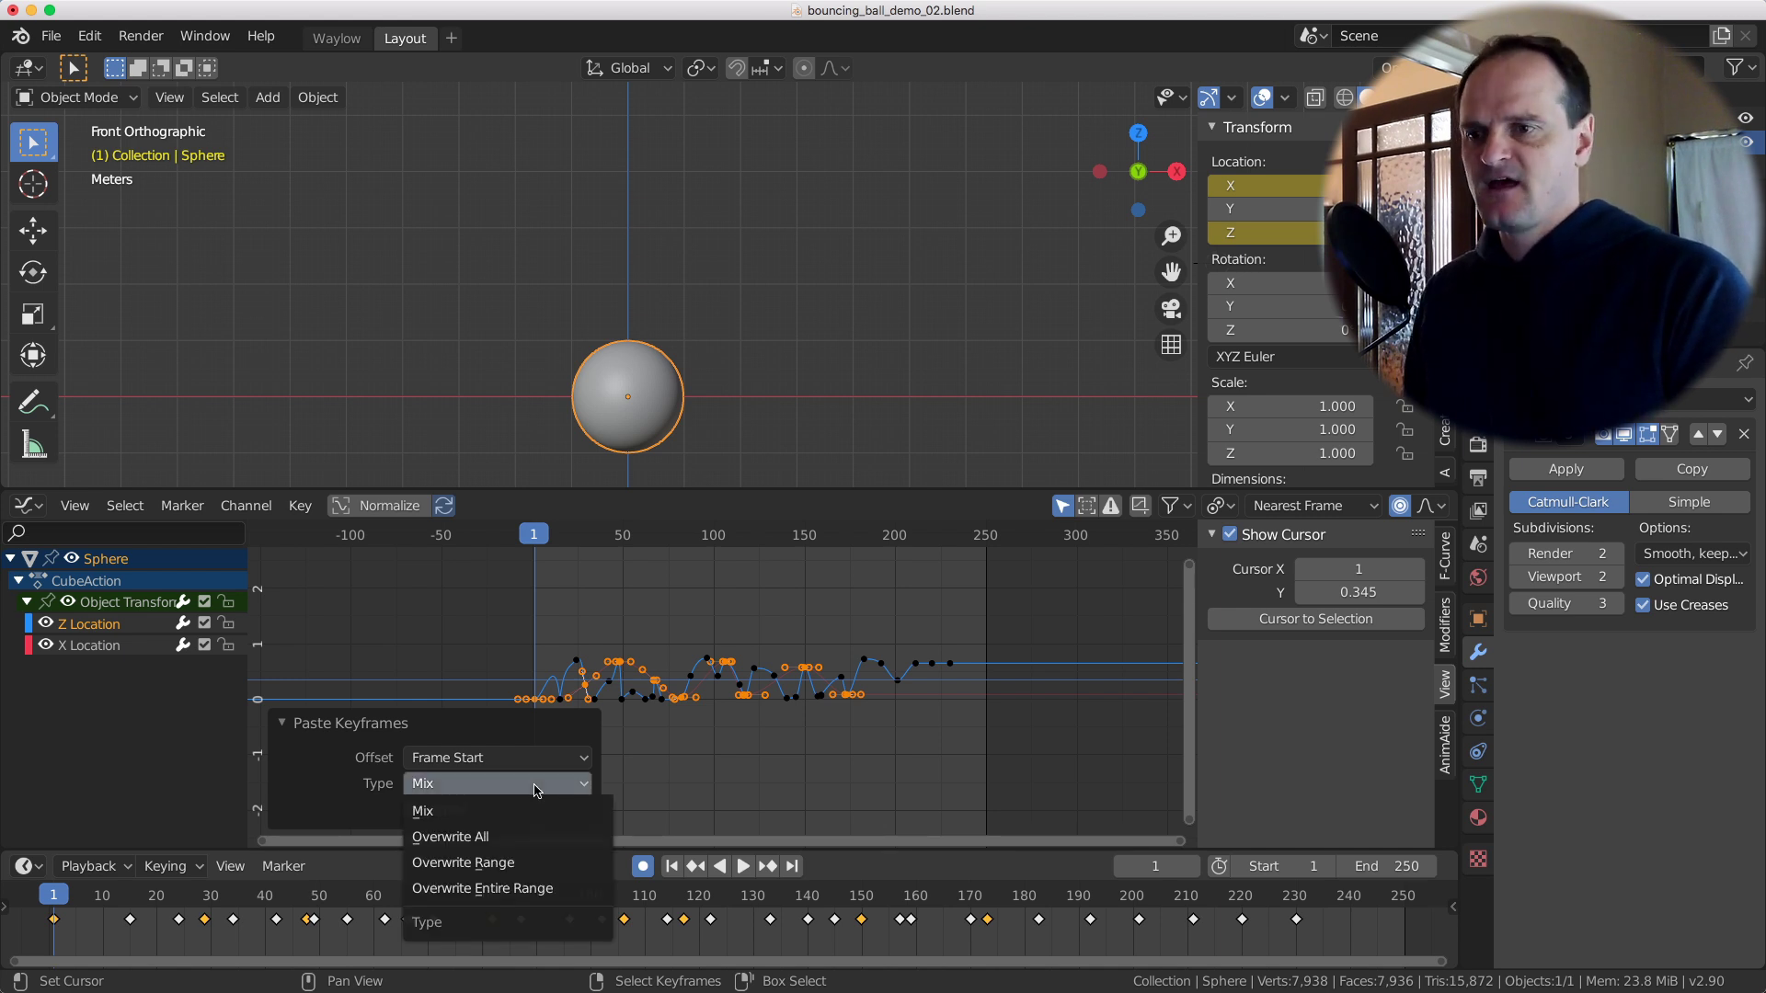
click(526, 837)
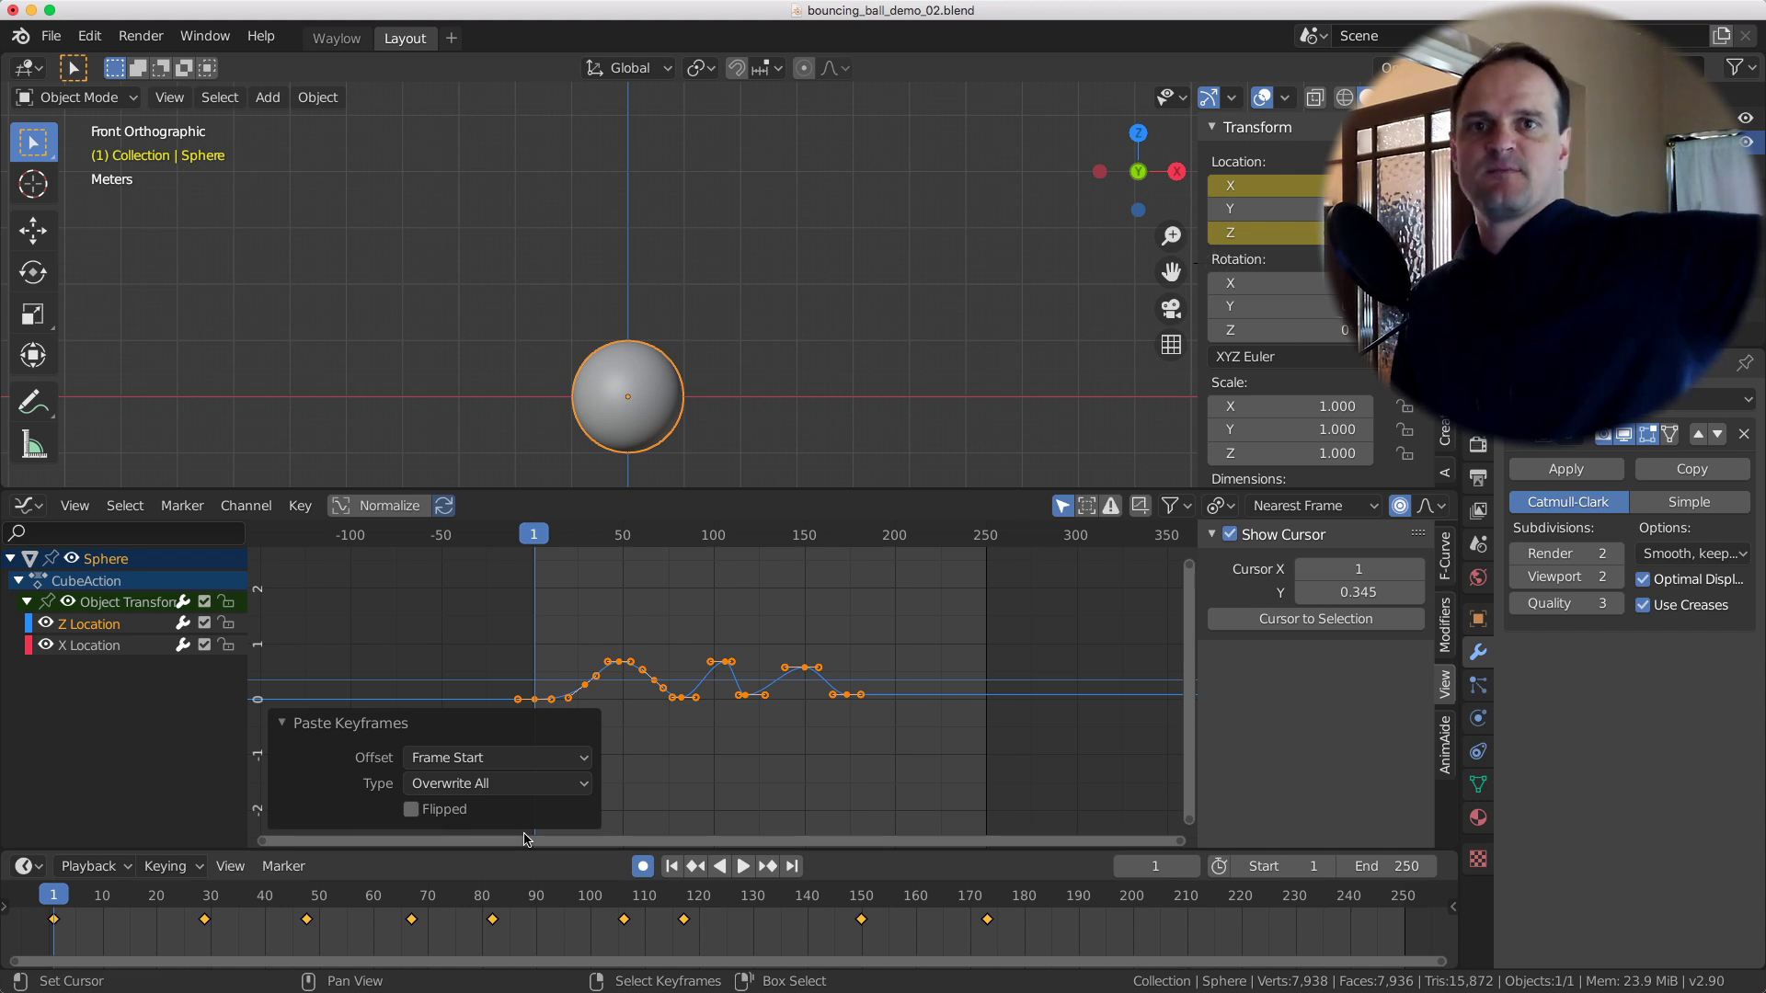
click(476, 782)
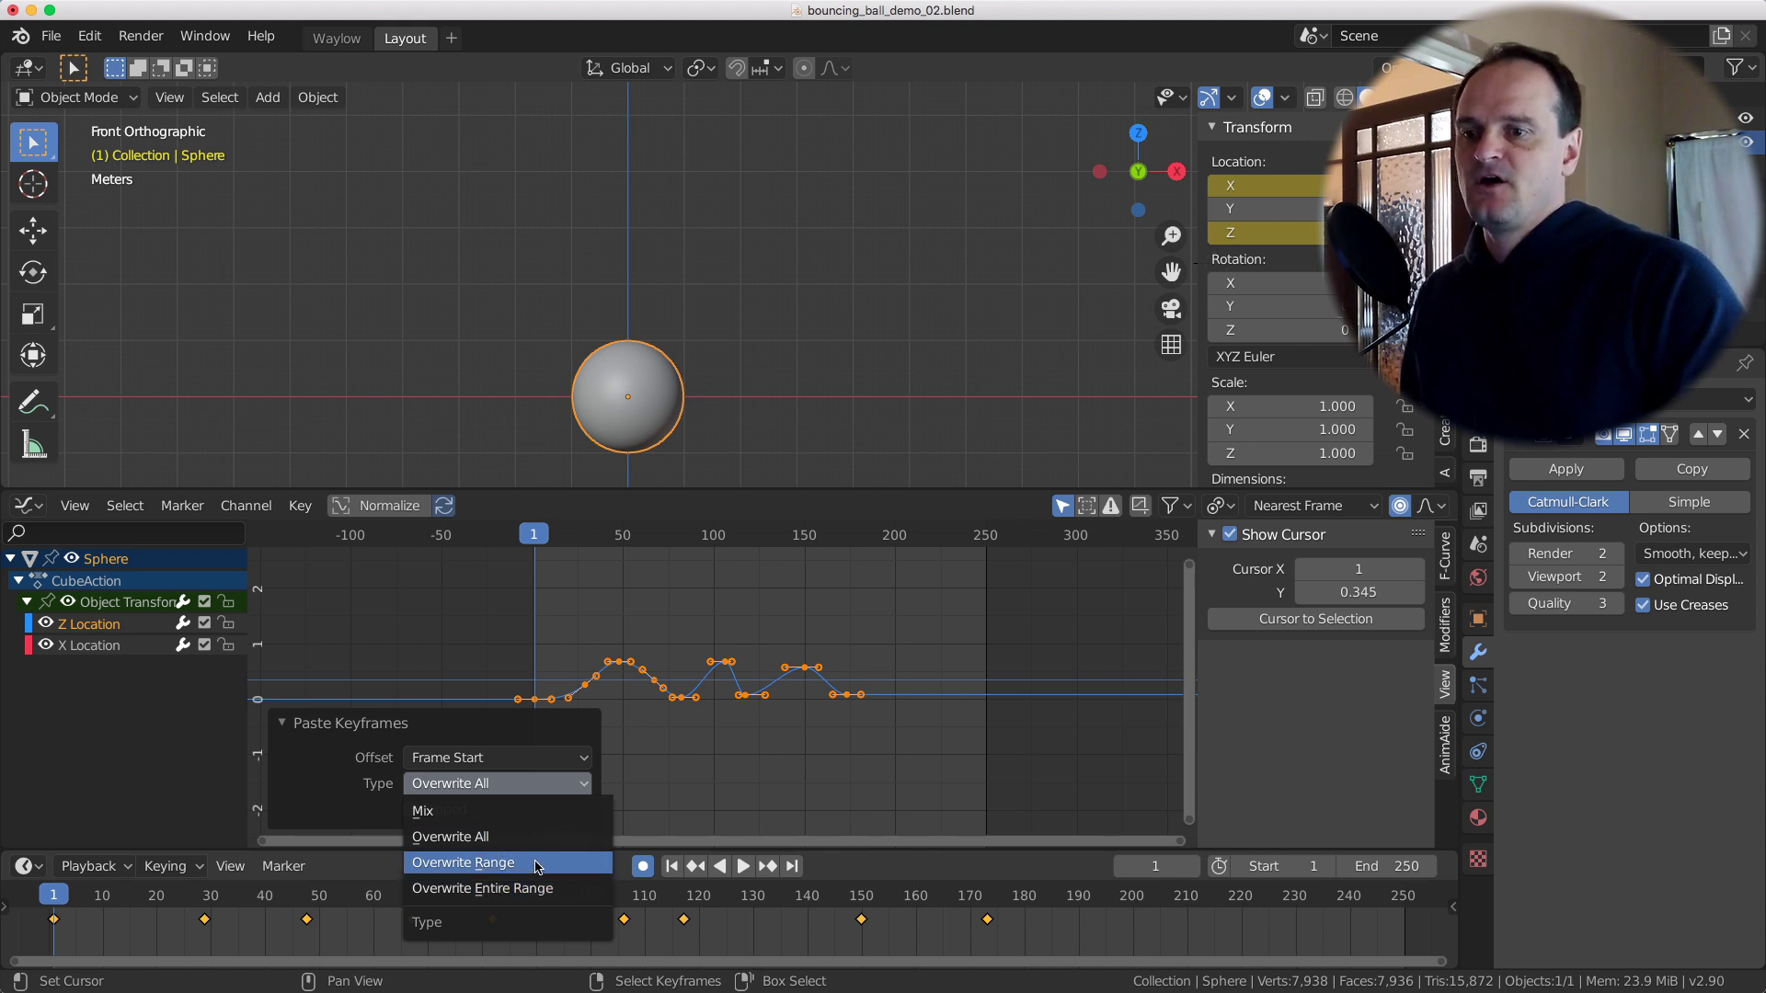
click(538, 865)
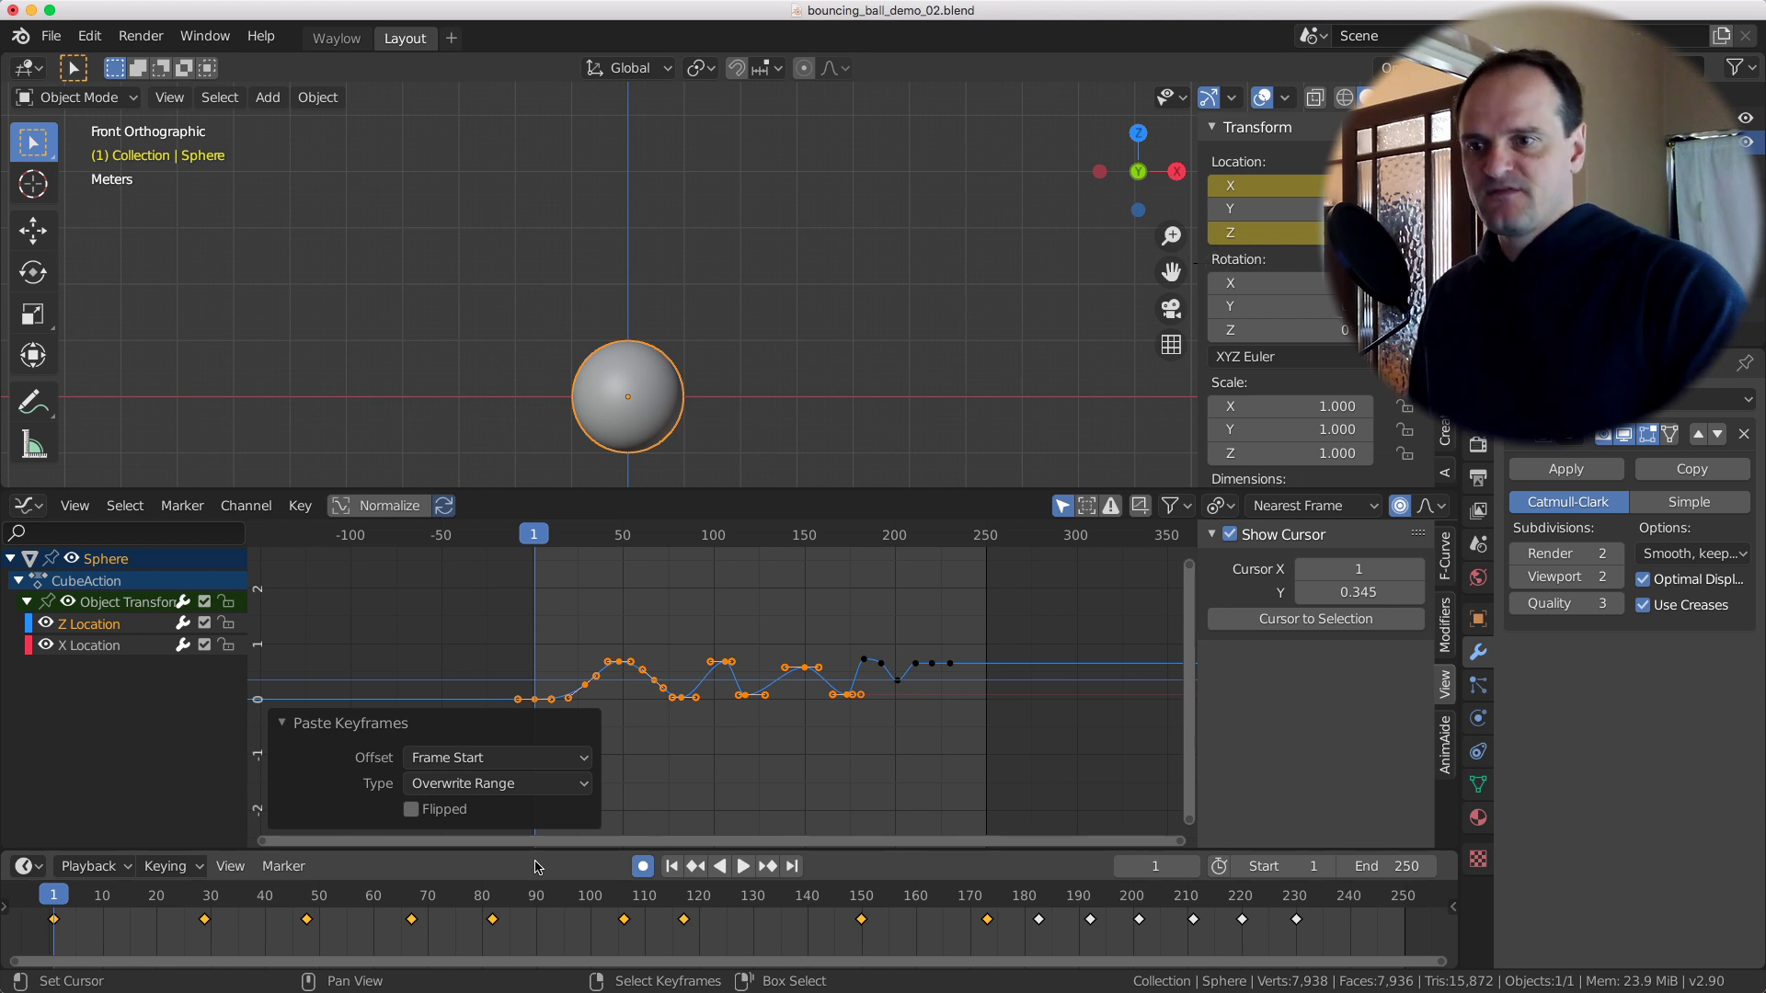
click(476, 784)
click(460, 887)
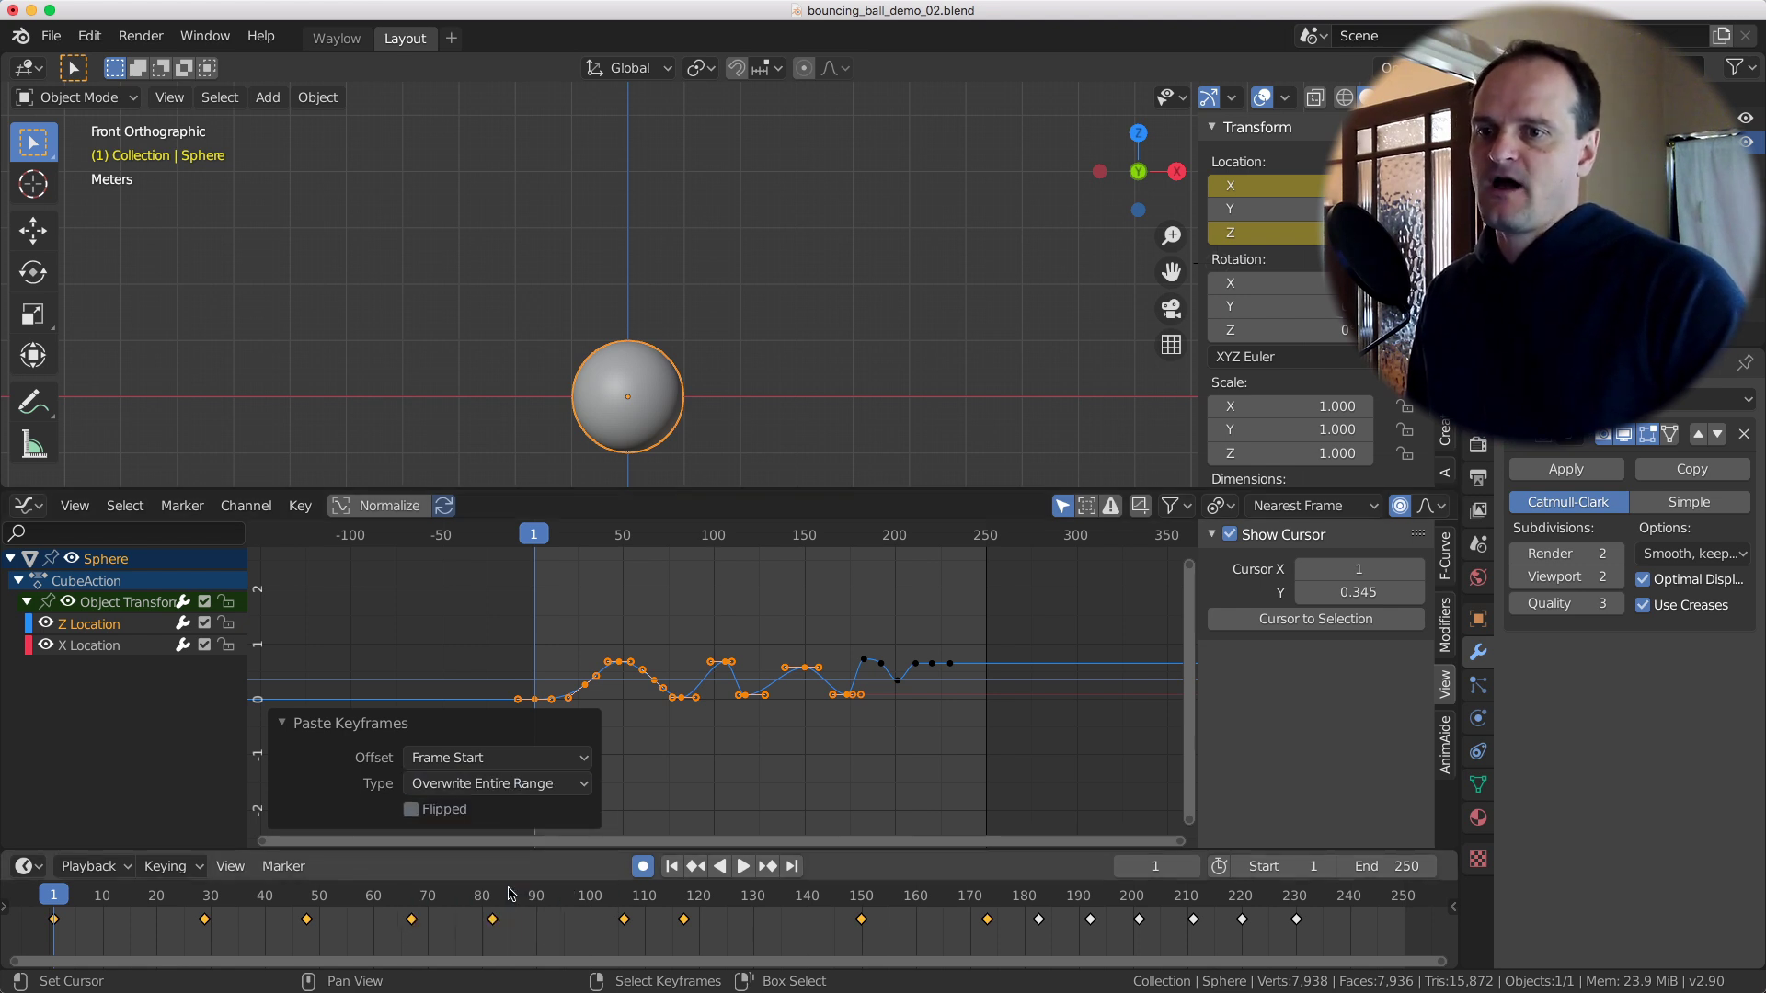
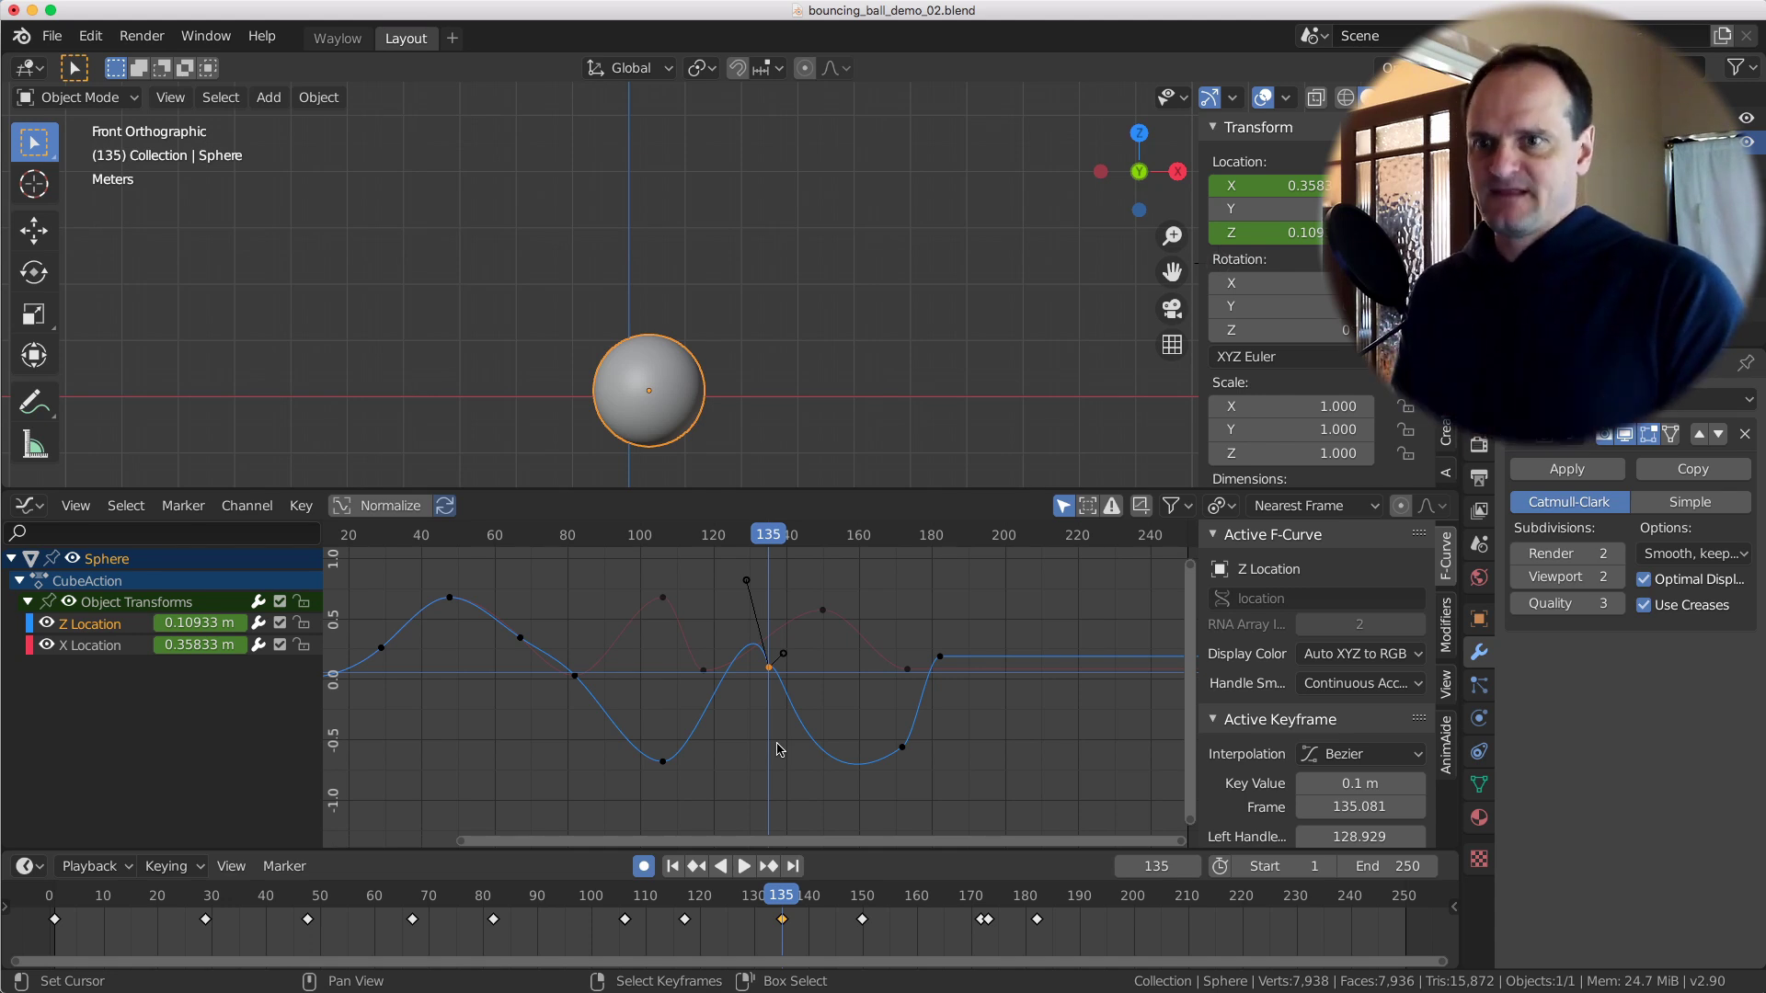
Mirror the selected Z Location keyframe at frame 135 by times over the current frame, and undo it.
scroll(779, 750, up, 3)
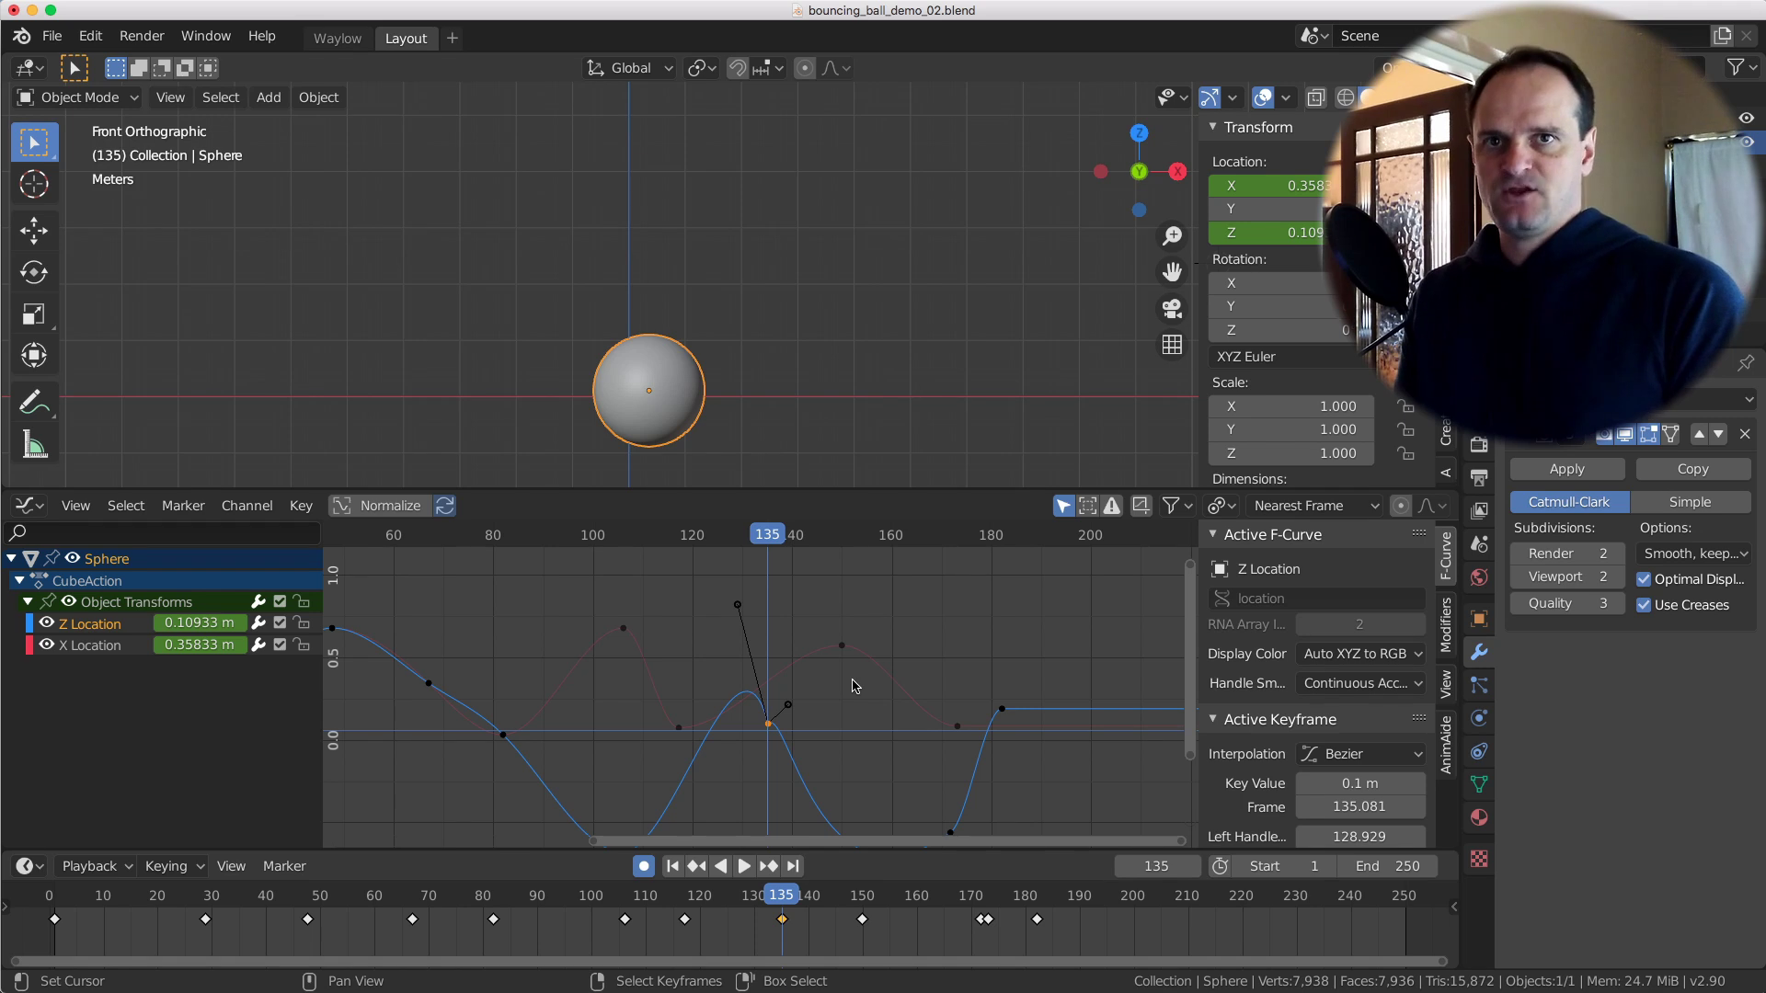
key(ctrl+m)
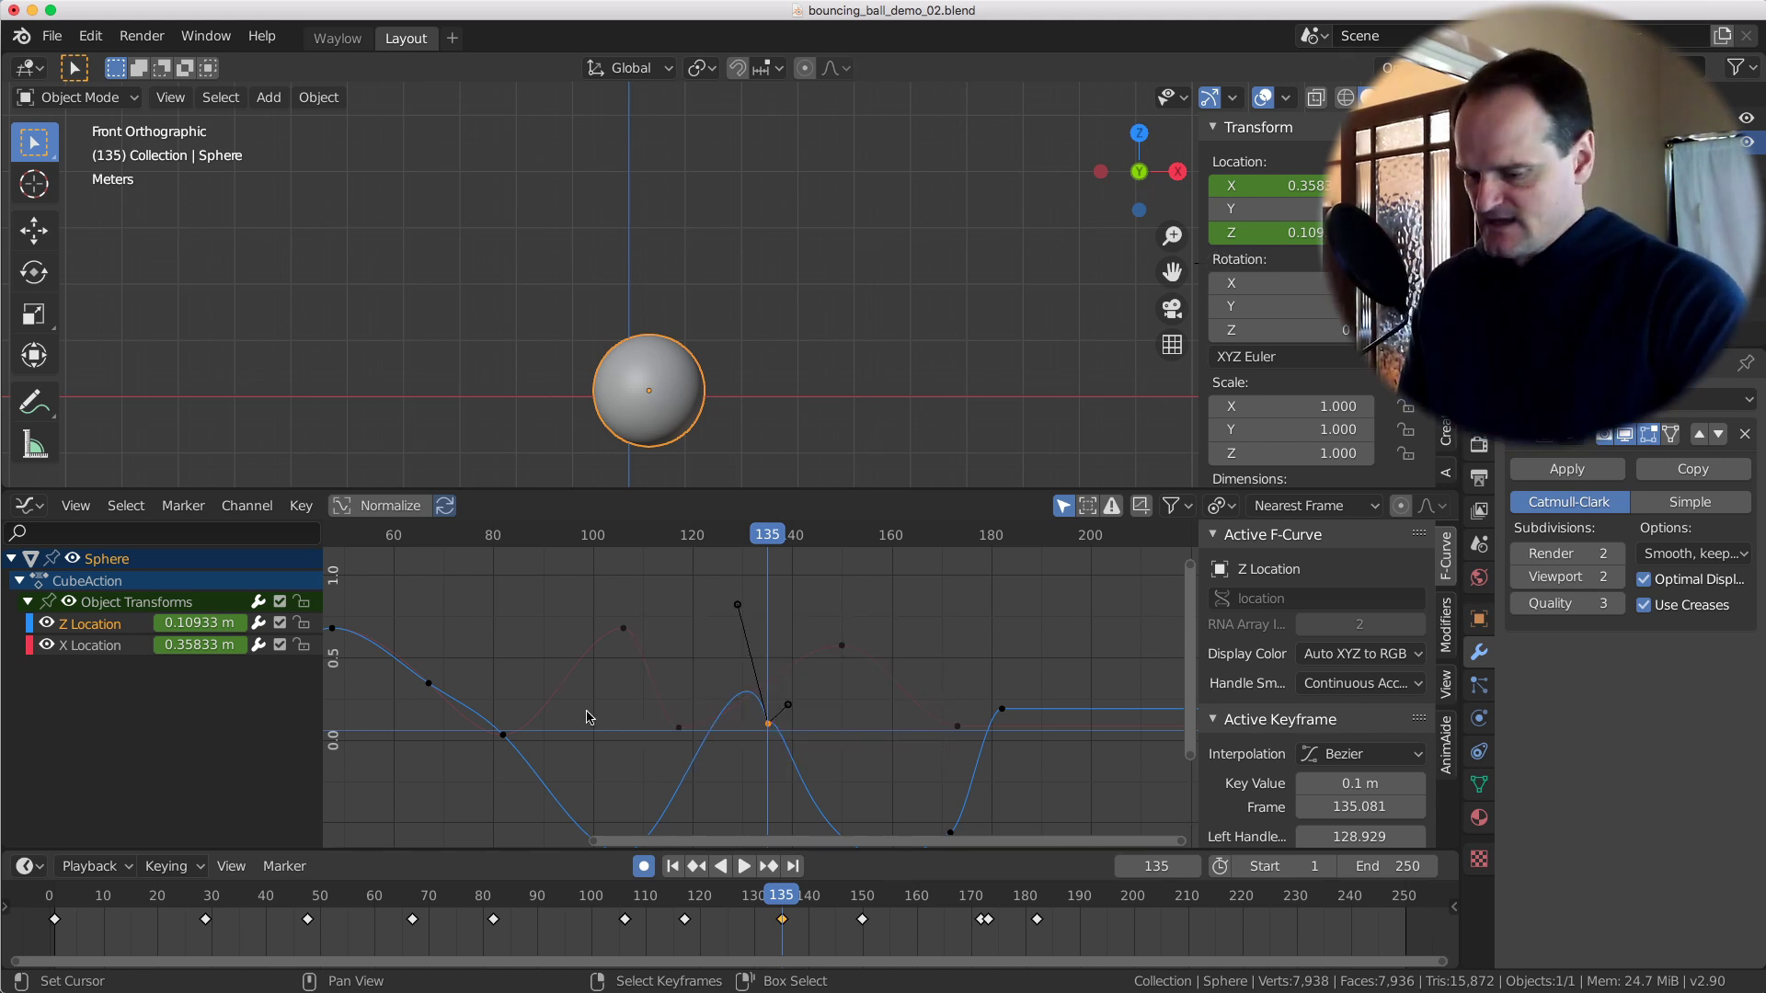
key(ctrl+m)
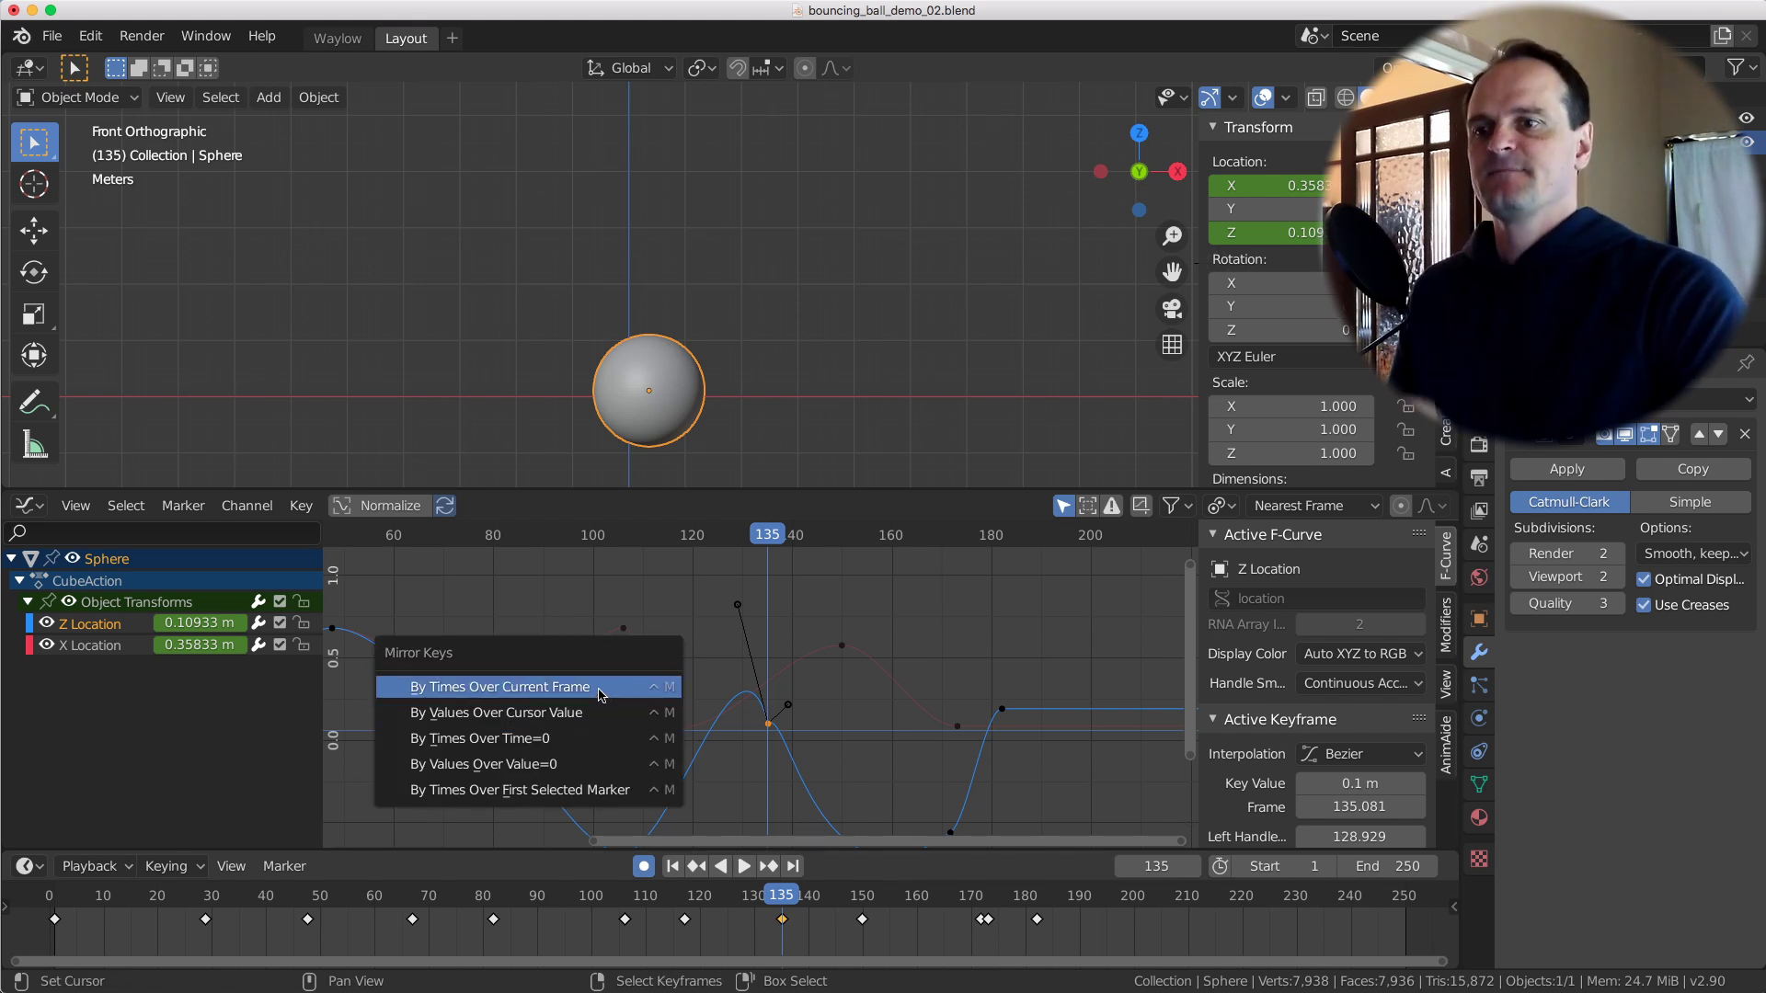
click(600, 694)
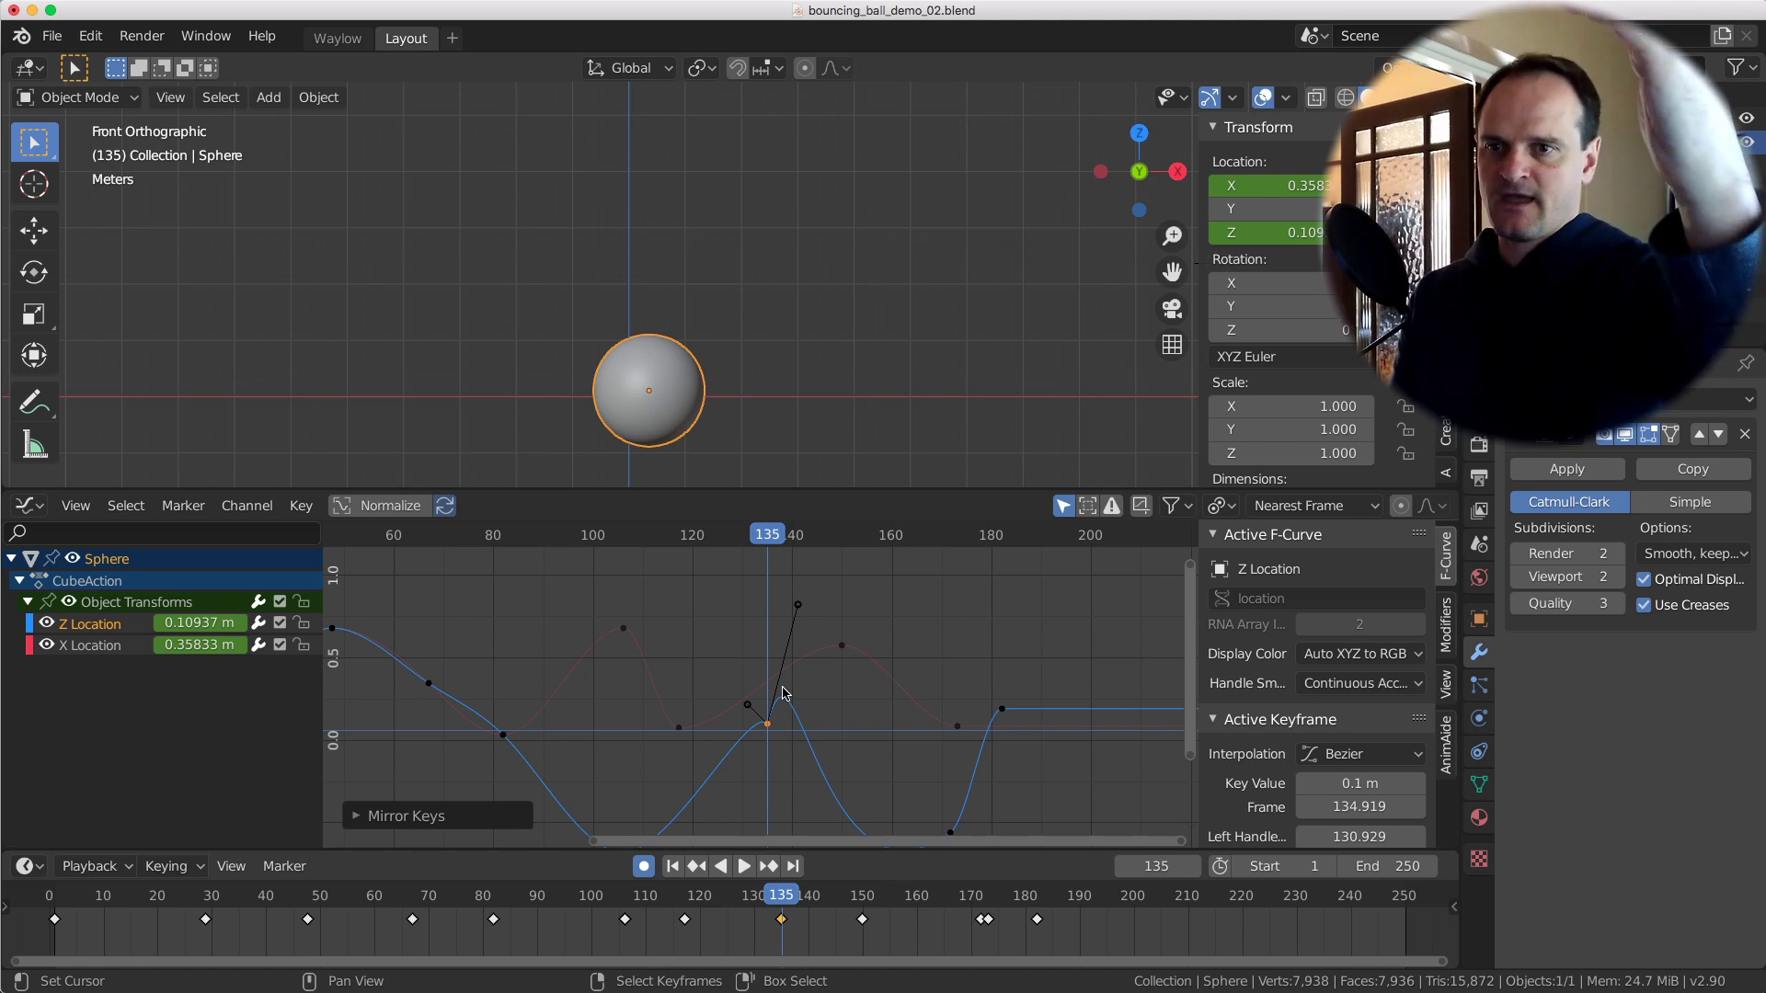
key(ctrl+z)
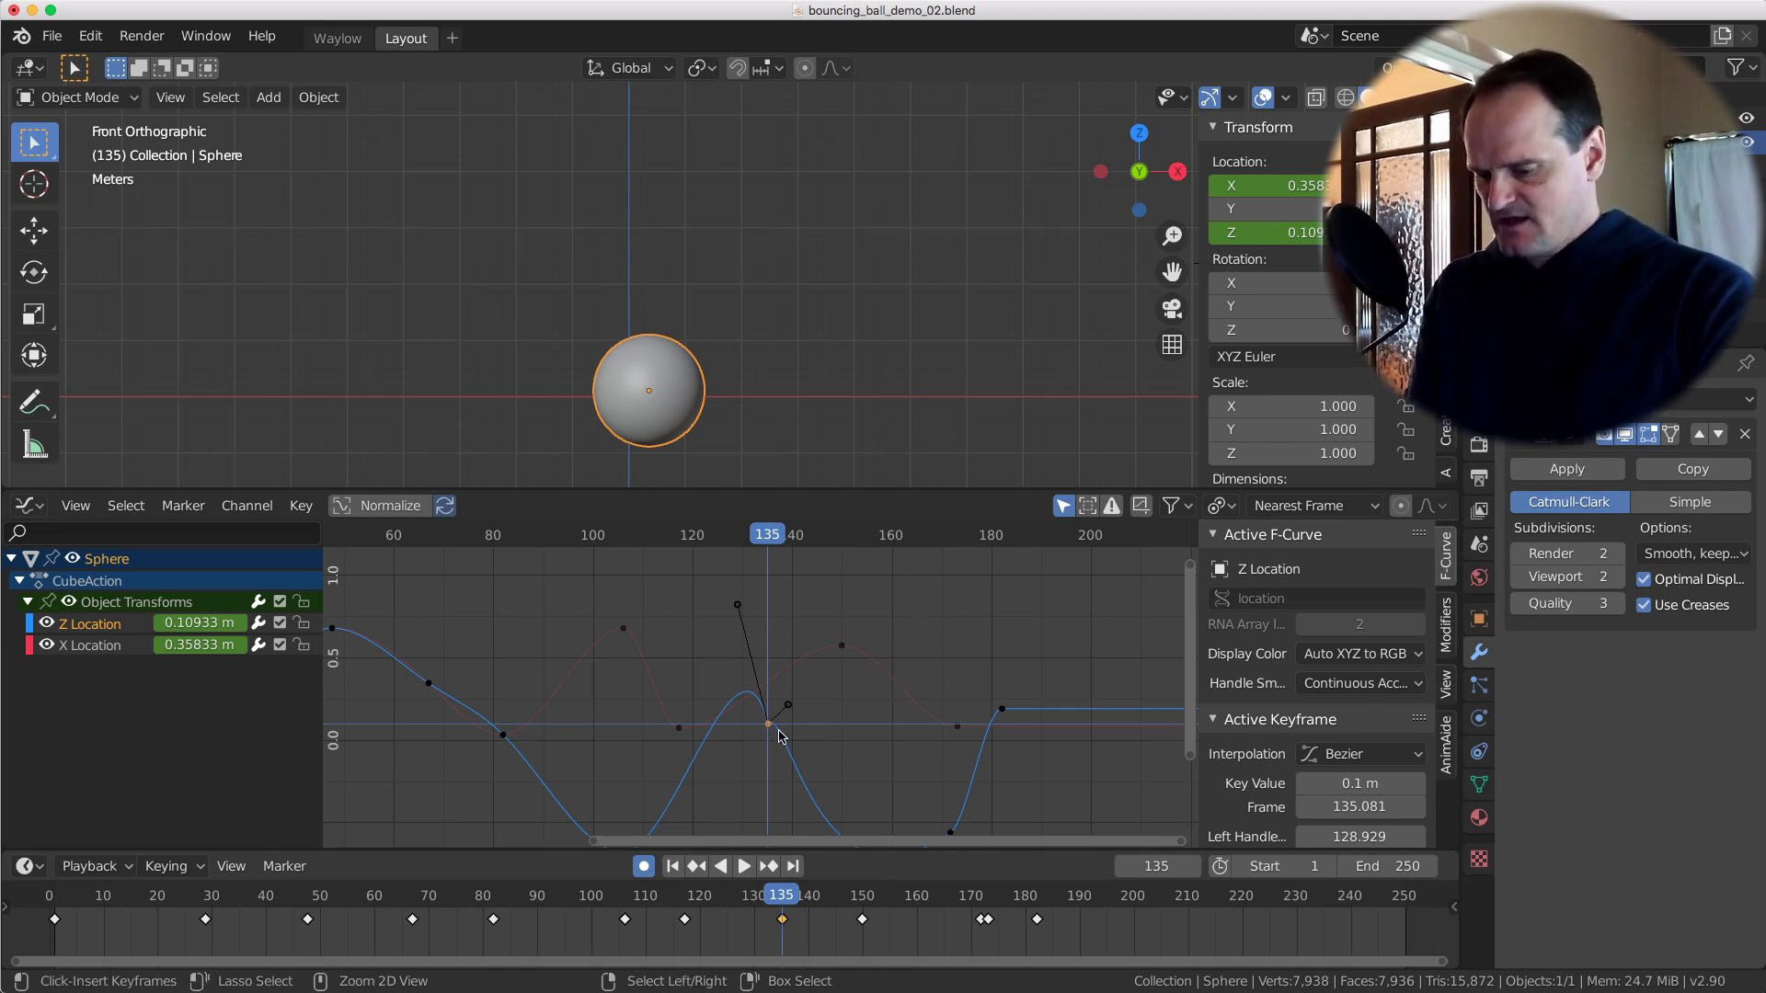
Mirror the frame 135 keyframe by values over the cursor value, and adjust its handles so the right one slopes steeply downward.
key(ctrl+m)
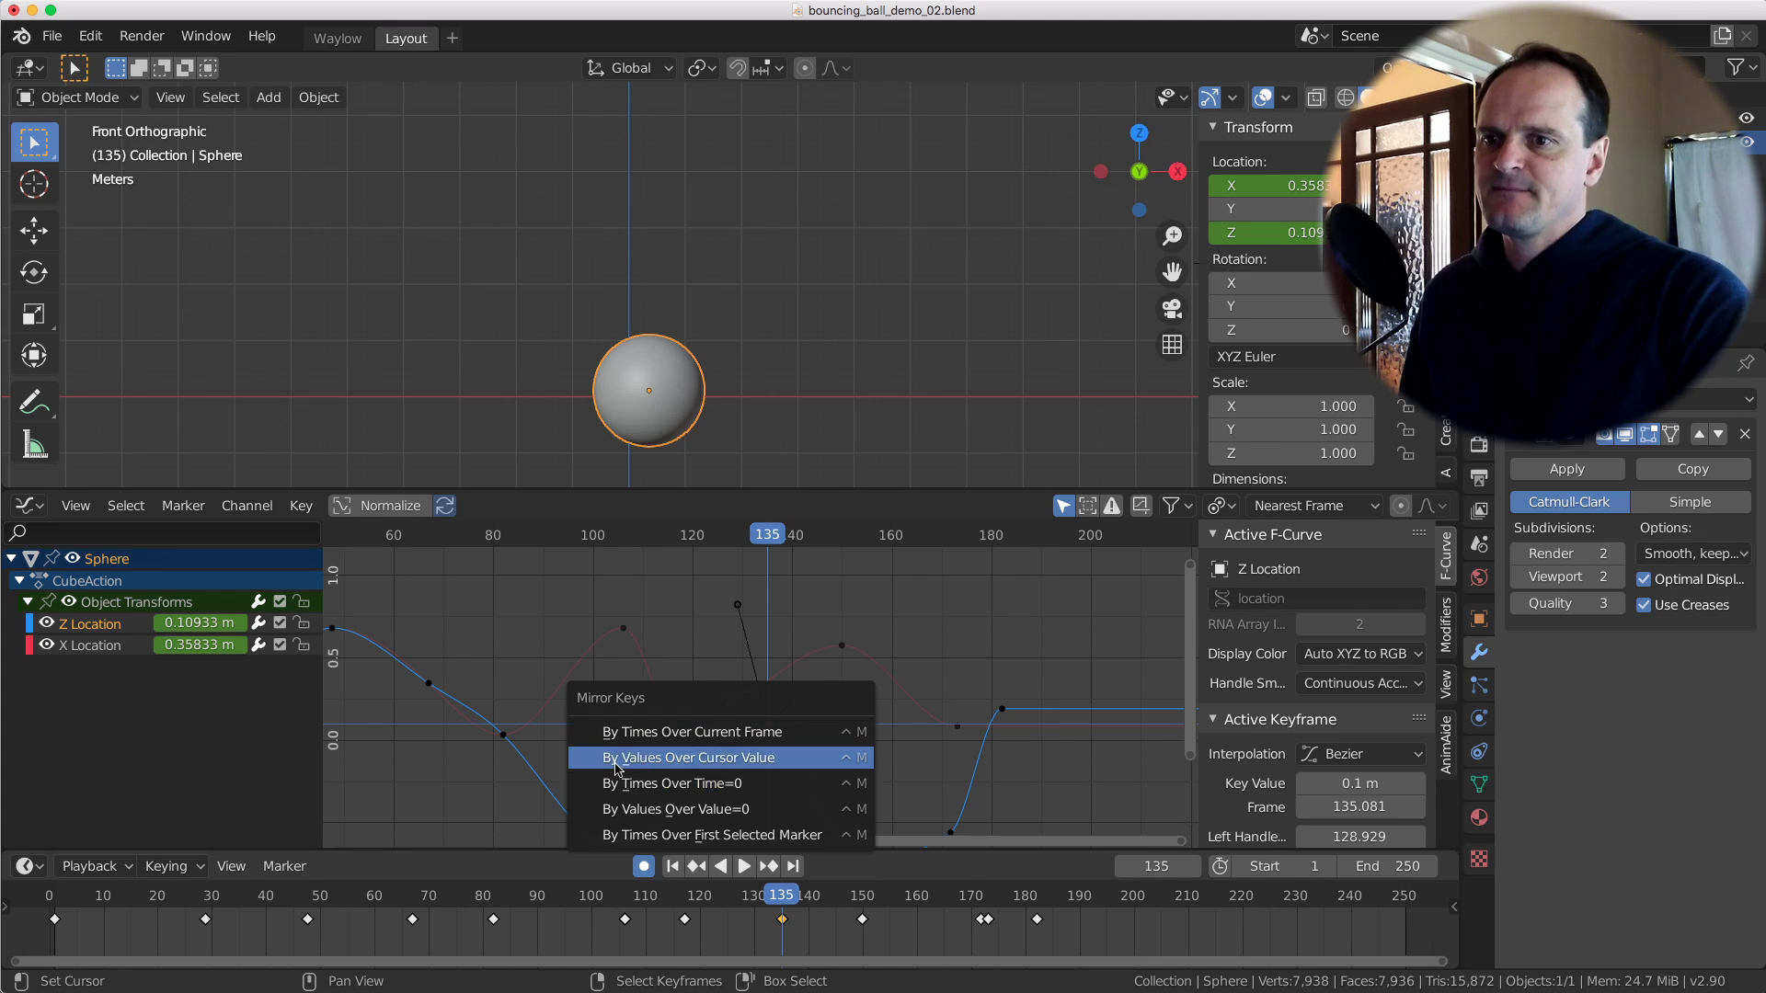
click(726, 760)
scroll(789, 749, down, 3)
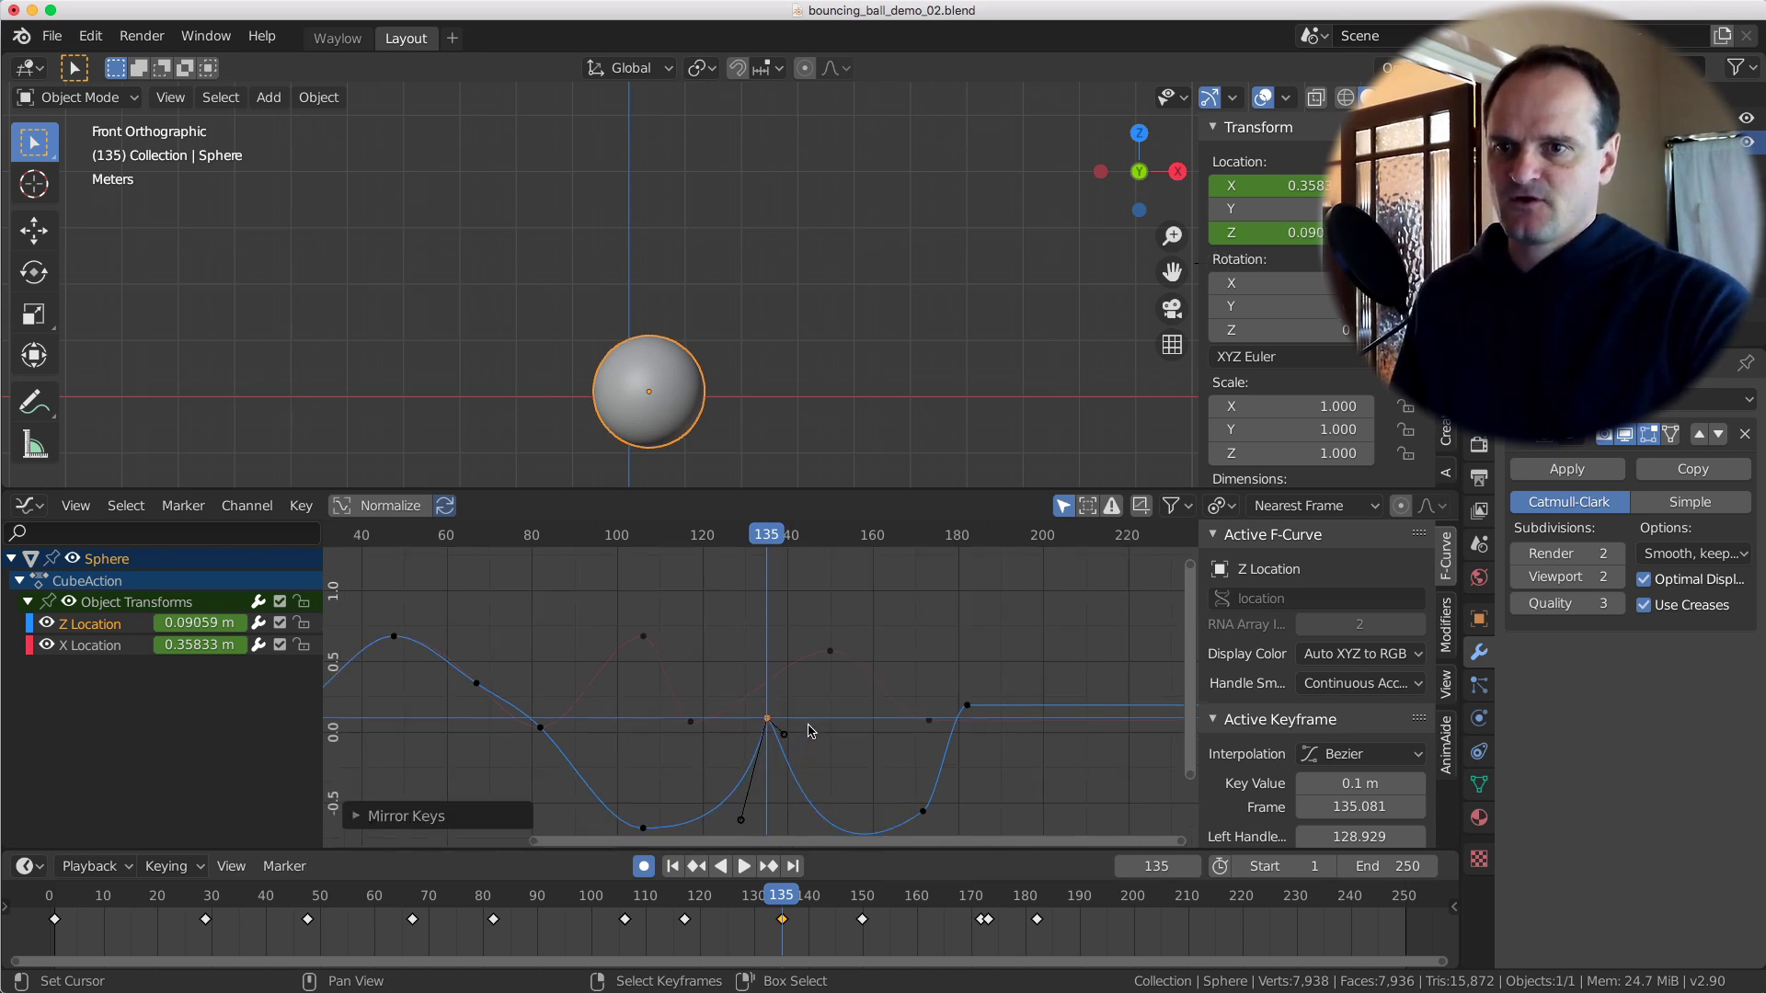
middle_drag(800, 698, 802, 641)
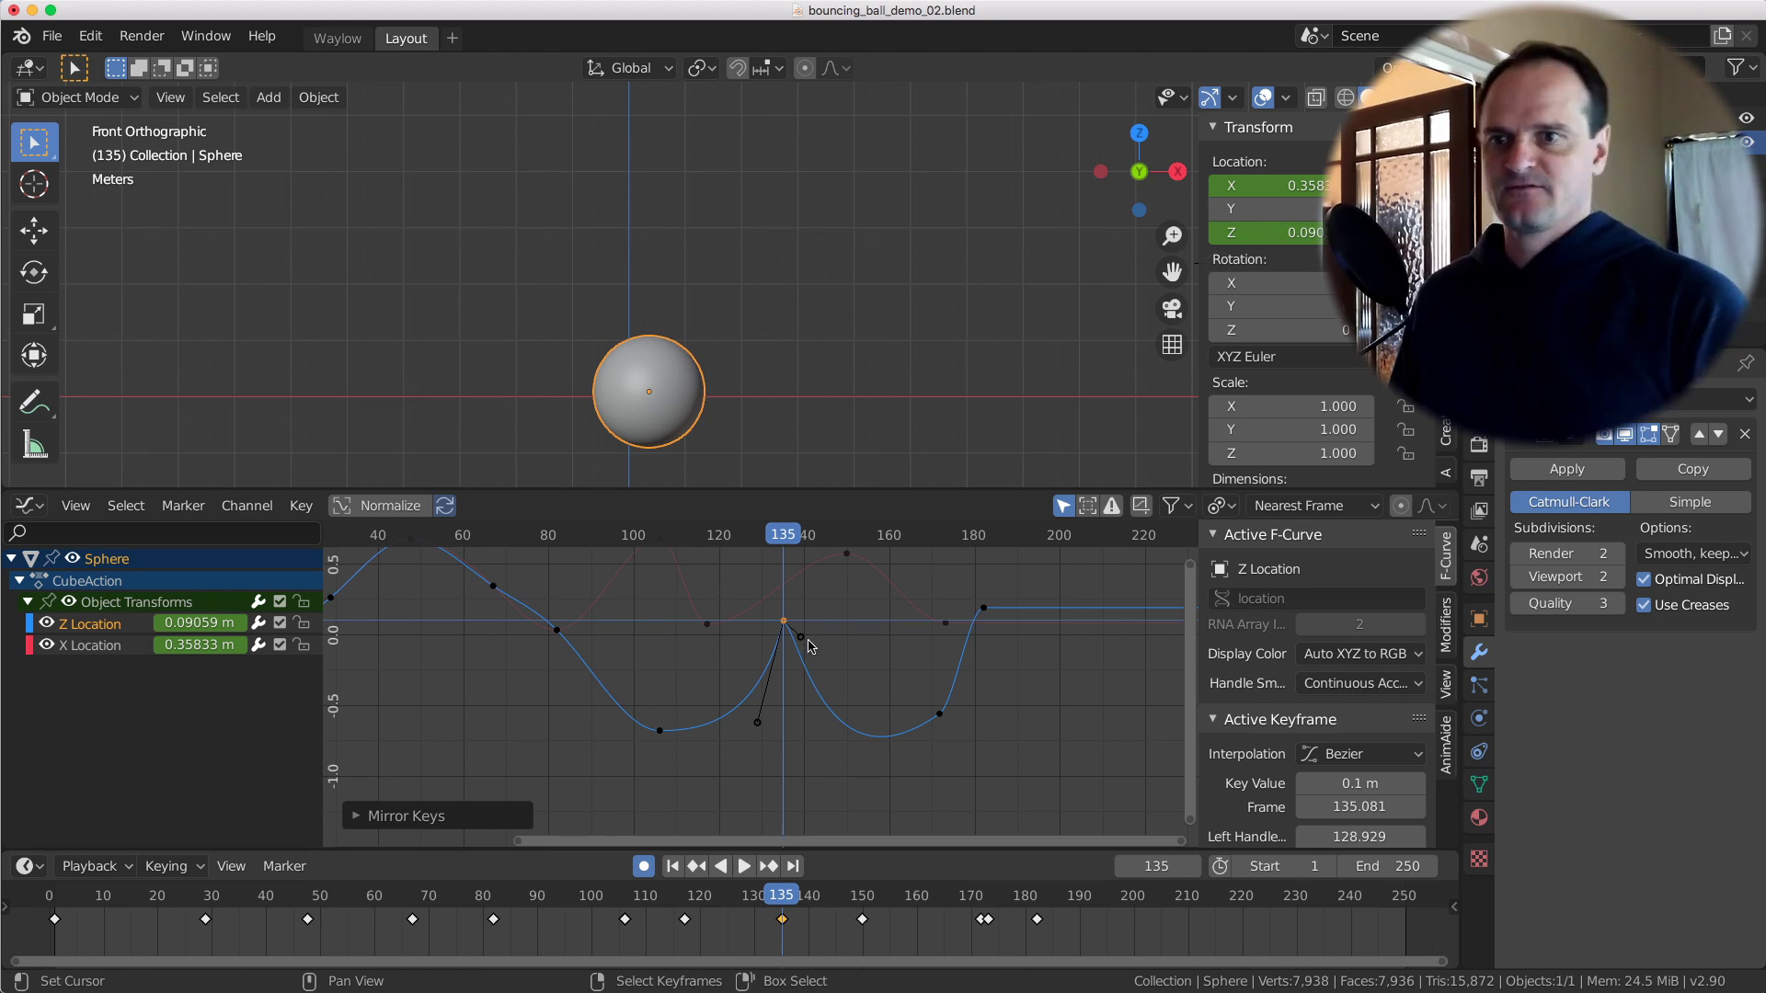
middle_drag(725, 699, 727, 751)
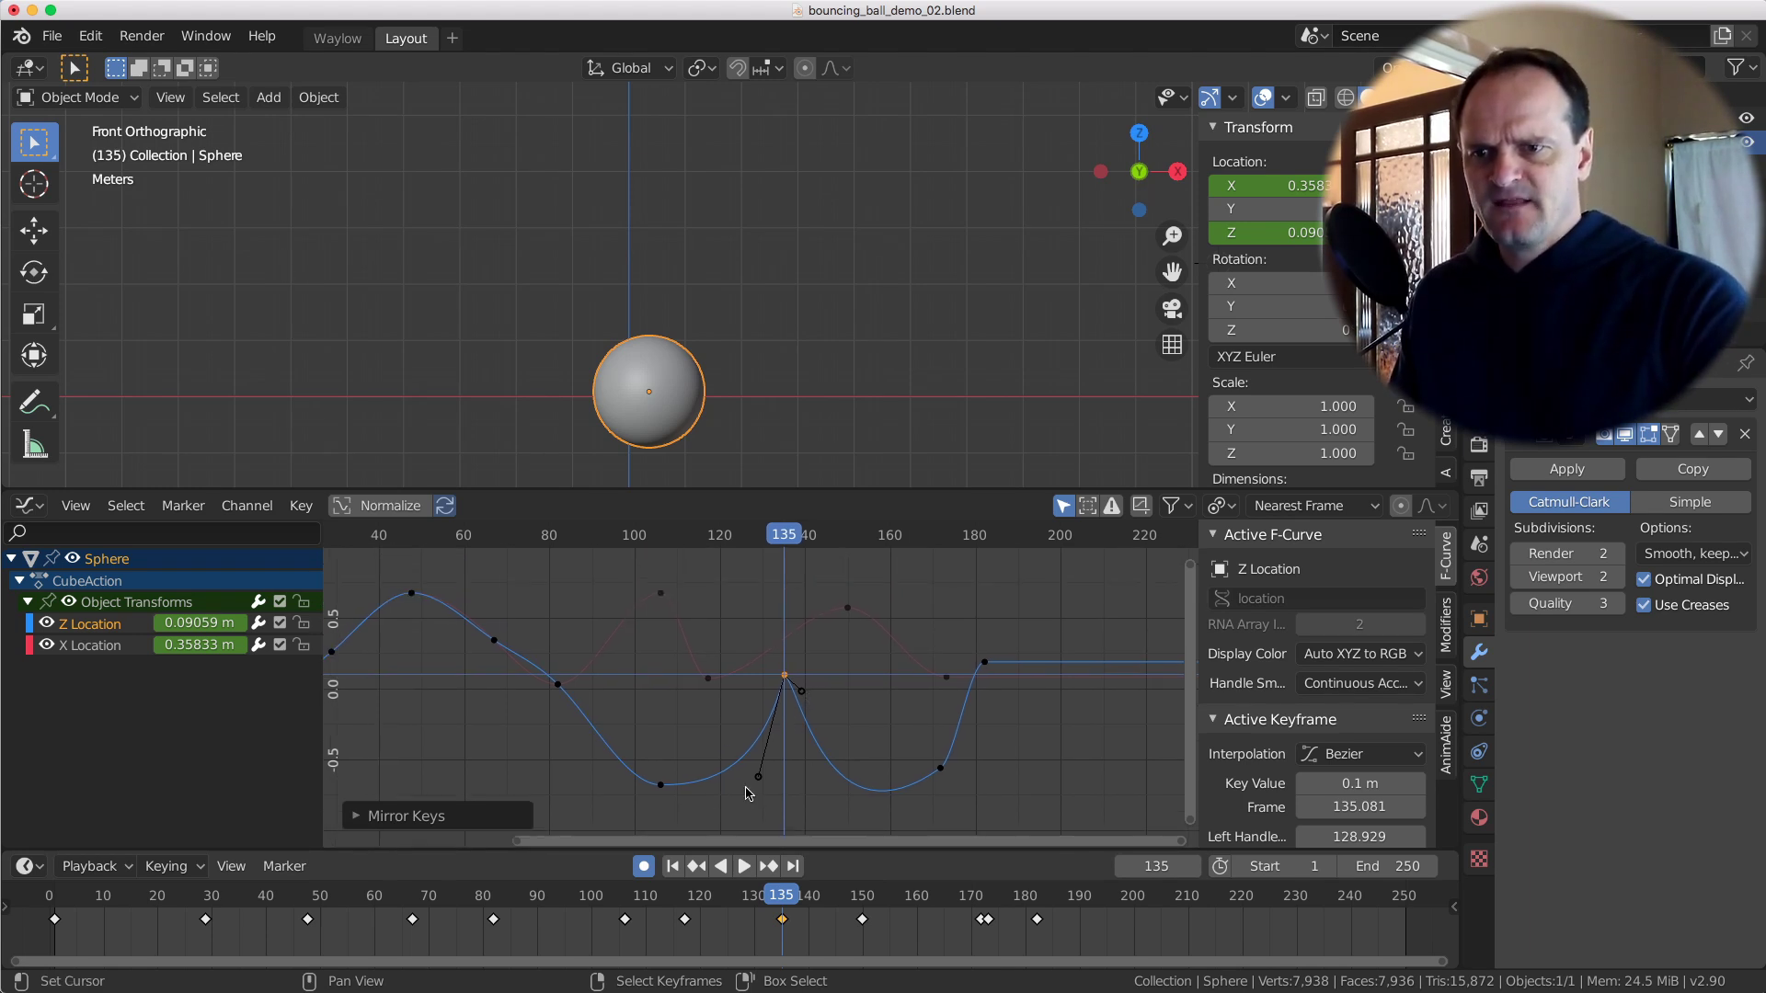
drag(757, 774, 802, 763)
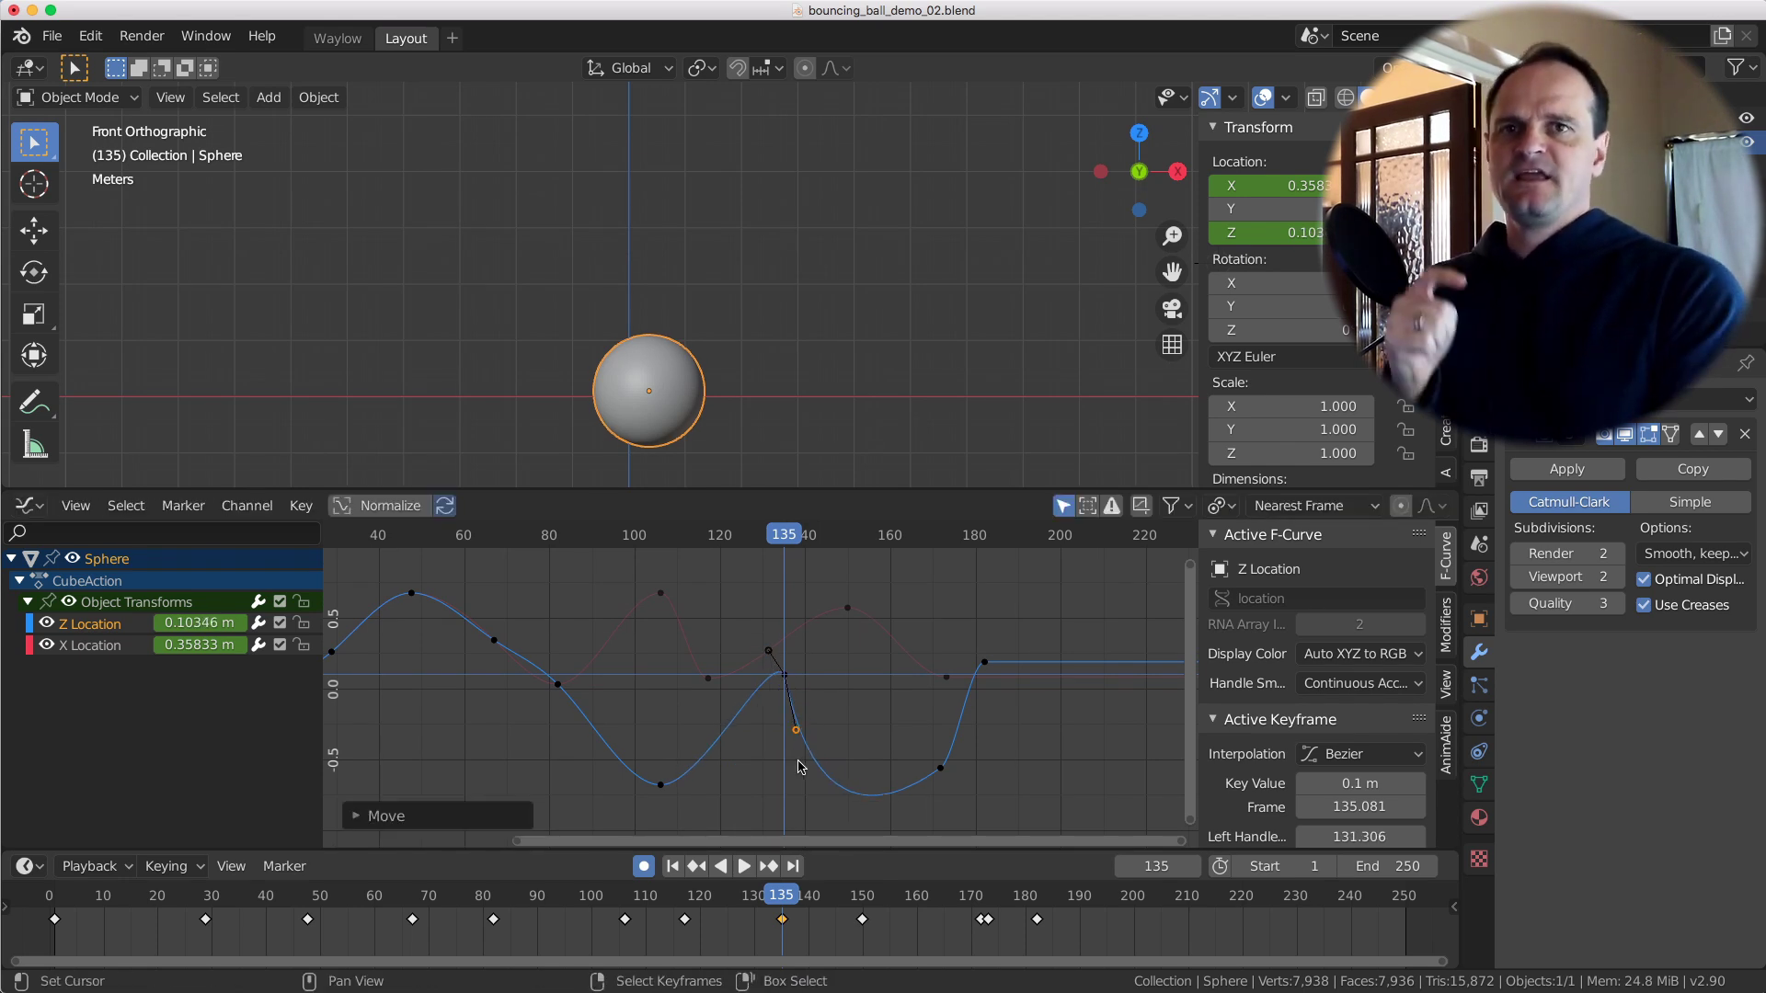